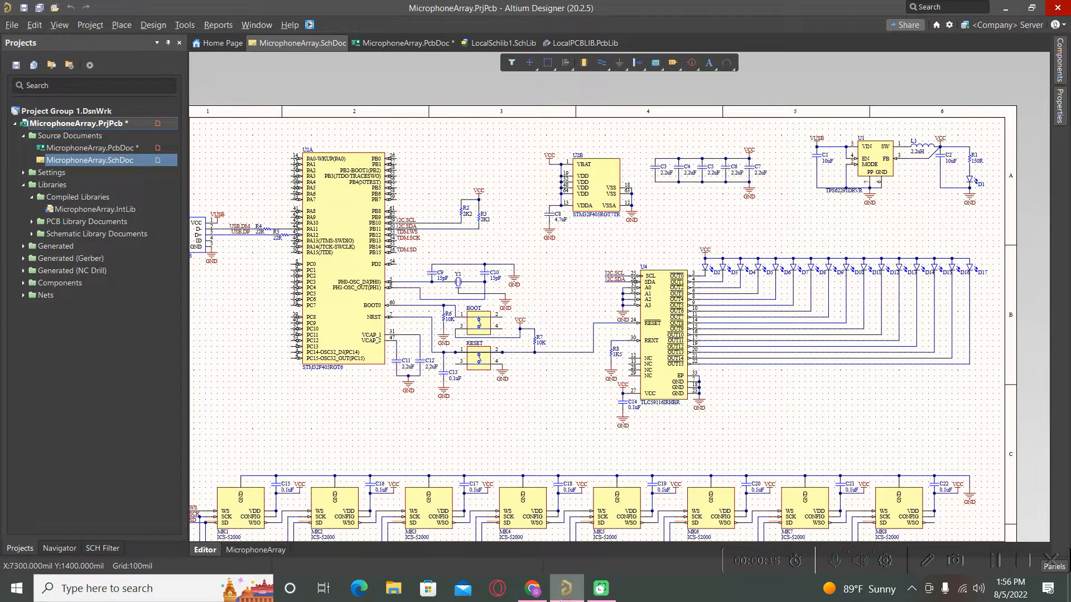
View the full MicrophoneArray schematic sheet and open the MicrophoneArray.PcbDoc board layout
ctrl+scroll(656, 378, down, 1)
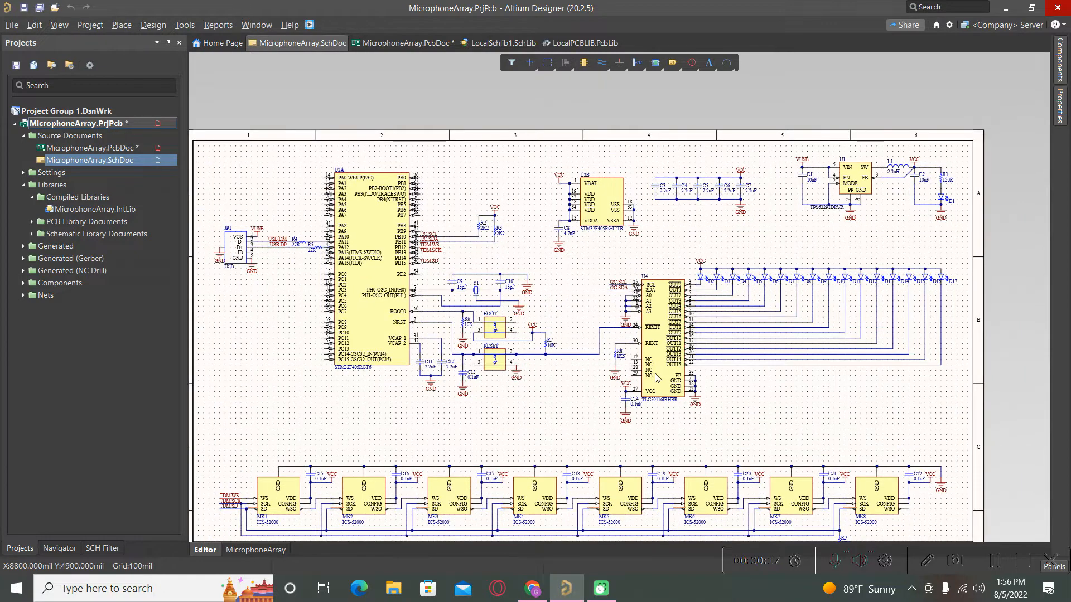
scroll(638, 345, down, 2)
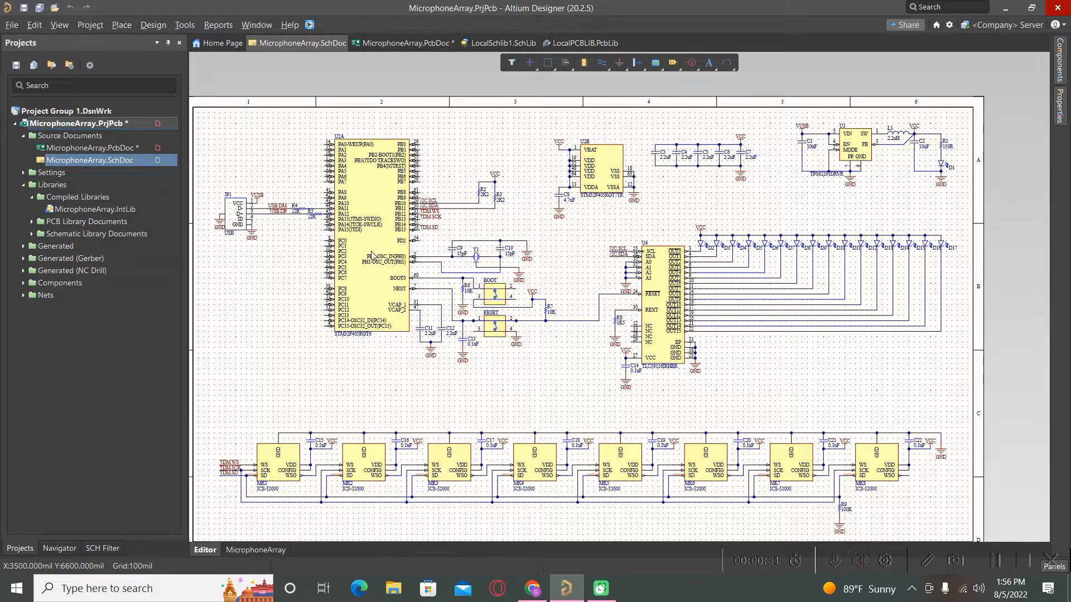
double_click(71, 148)
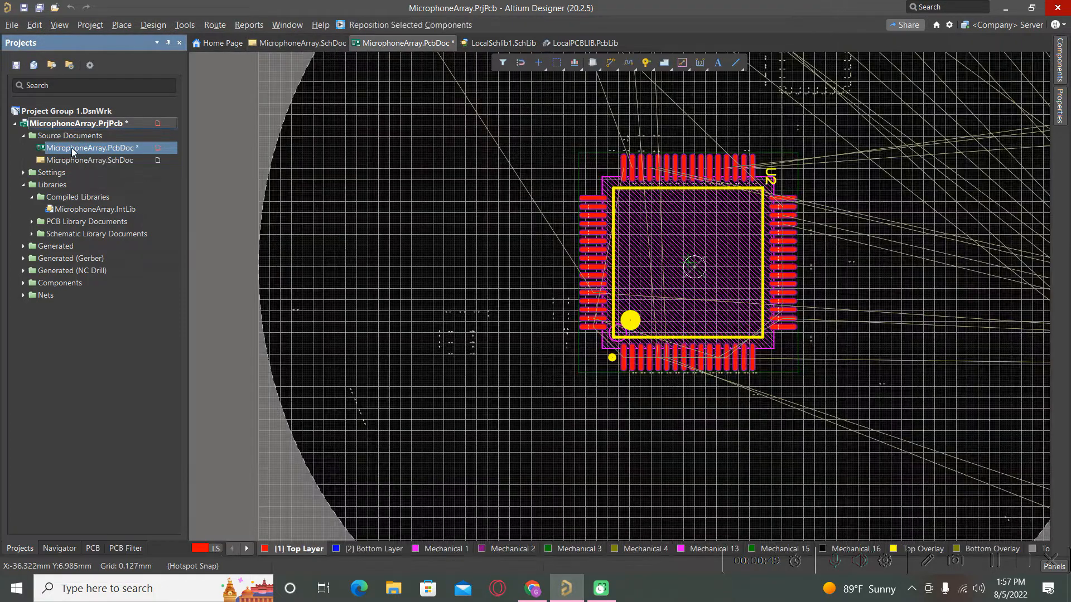
Move the BOOT switch slightly down, clear of the capacitor row above the circular board
ctrl+scroll(337, 242, down, 6)
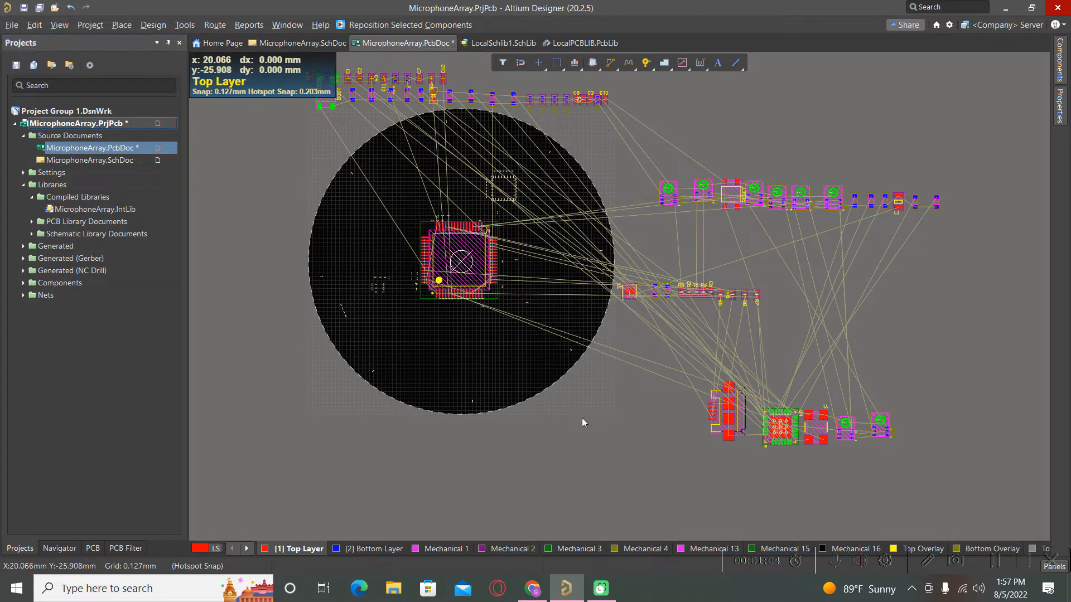
ctrl+scroll(545, 404, down, 1)
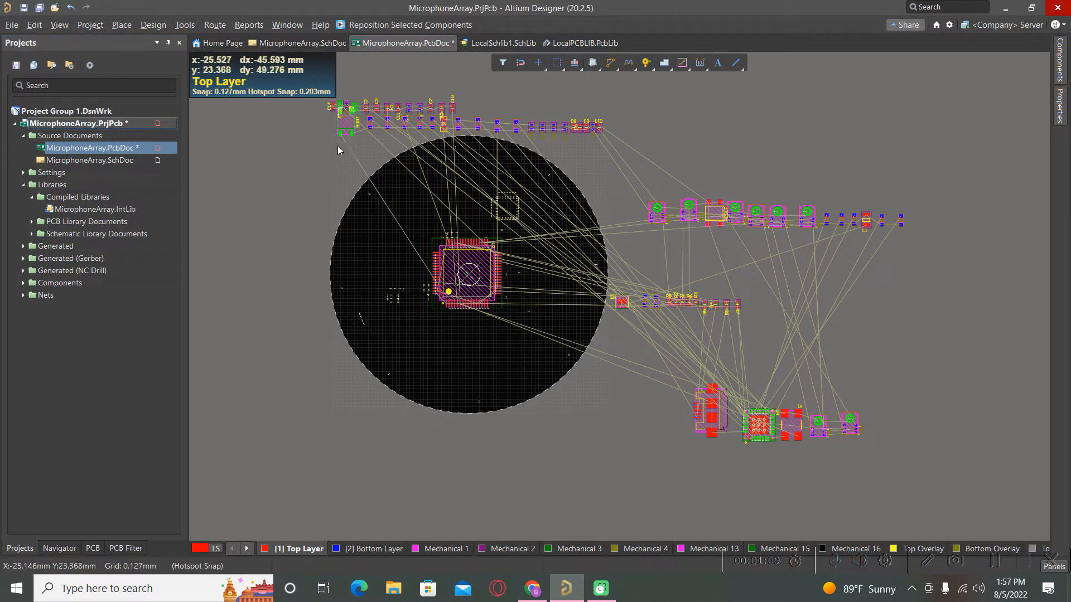
ctrl+scroll(338, 151, up, 2)
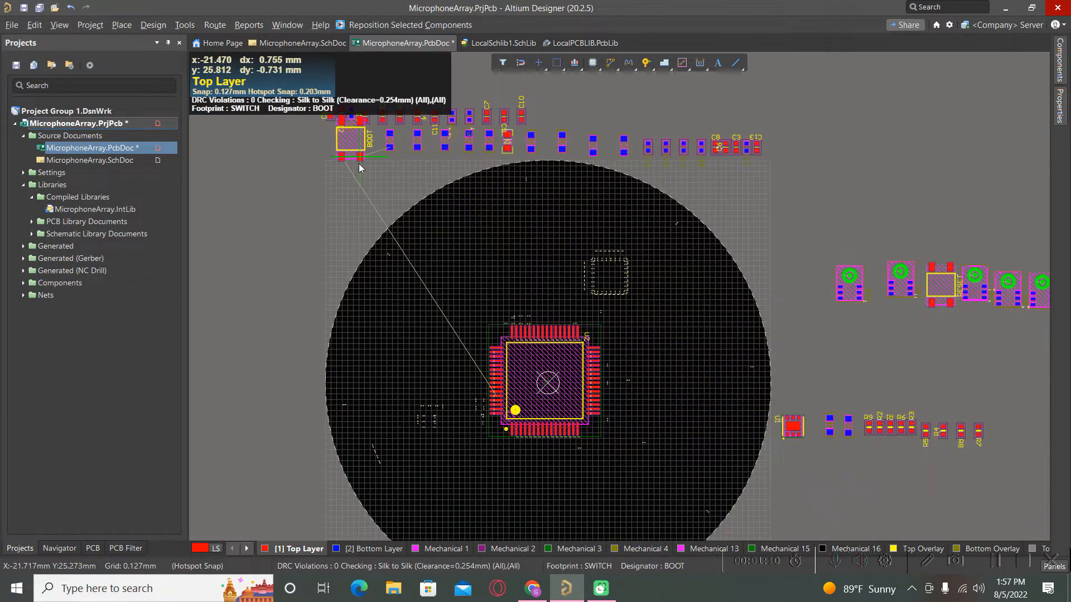
drag(360, 163, 361, 186)
scroll(309, 167, up, 1)
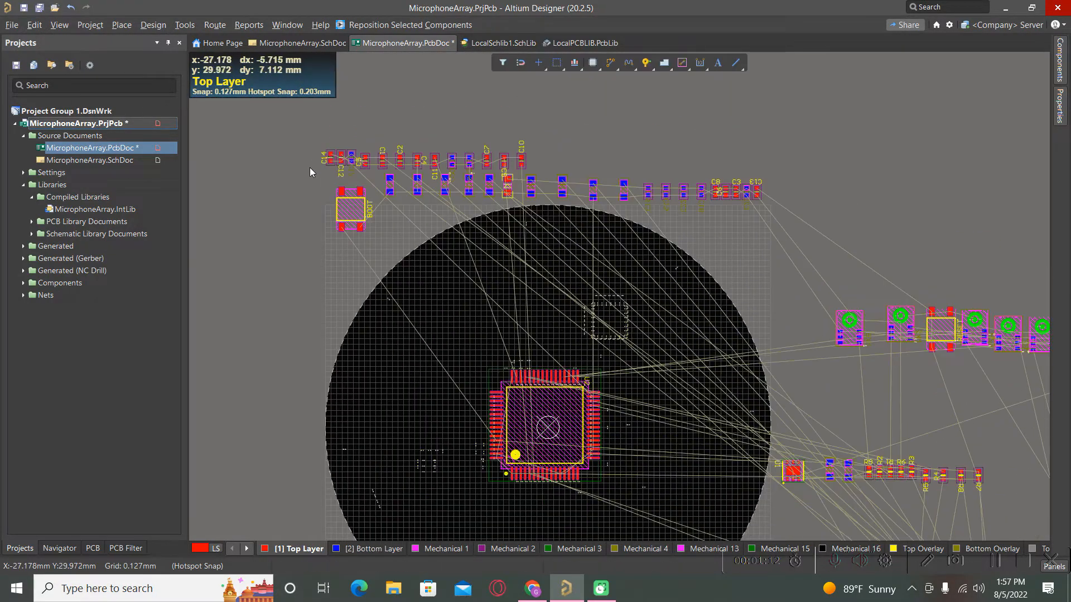
Move the uppermost row of capacitors farther above the board, and raise the BOOT switch into line with the second component row
drag(295, 130, 560, 170)
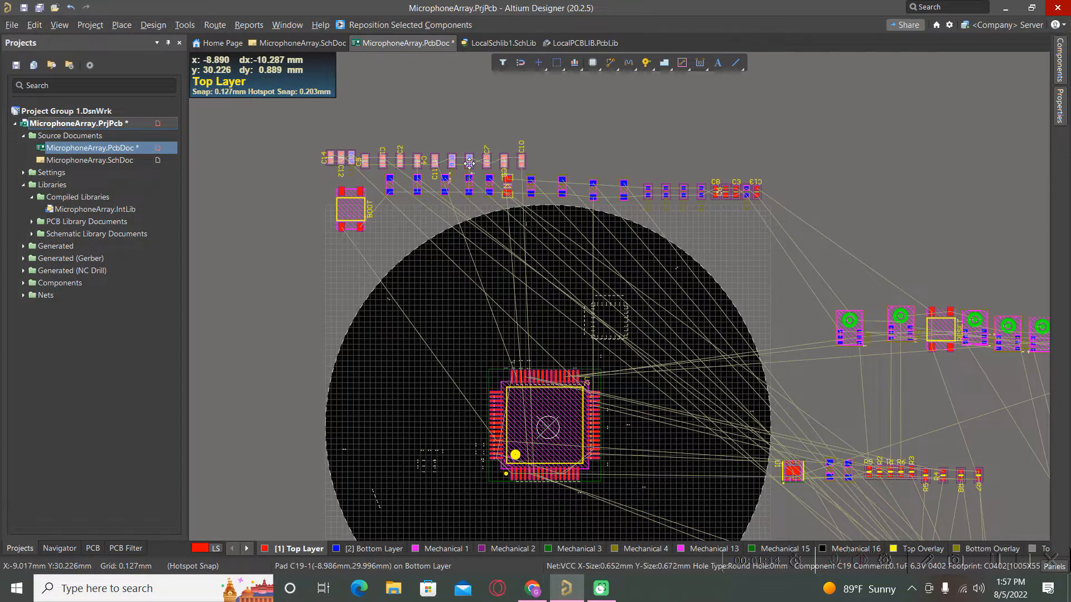
drag(469, 163, 447, 96)
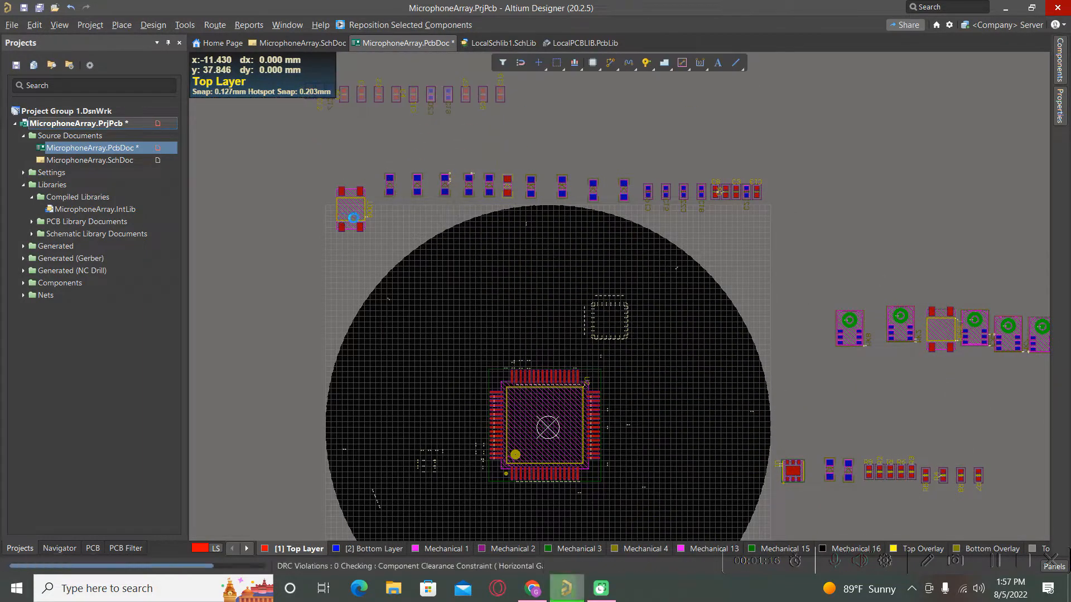
drag(353, 217, 357, 185)
ctrl+scroll(413, 235, down, 4)
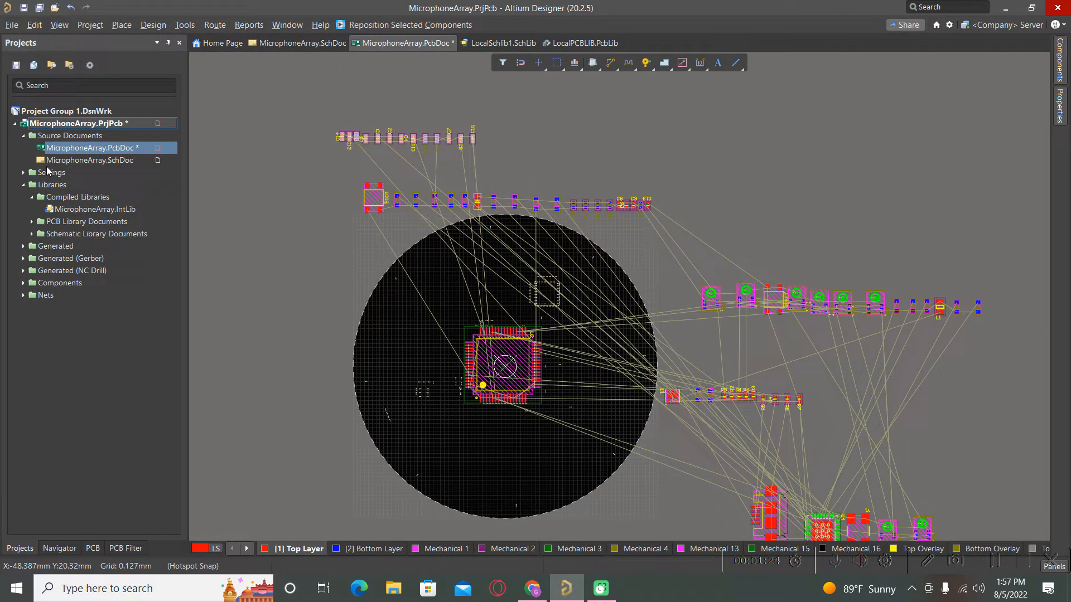
ctrl+scroll(511, 232, down, 2)
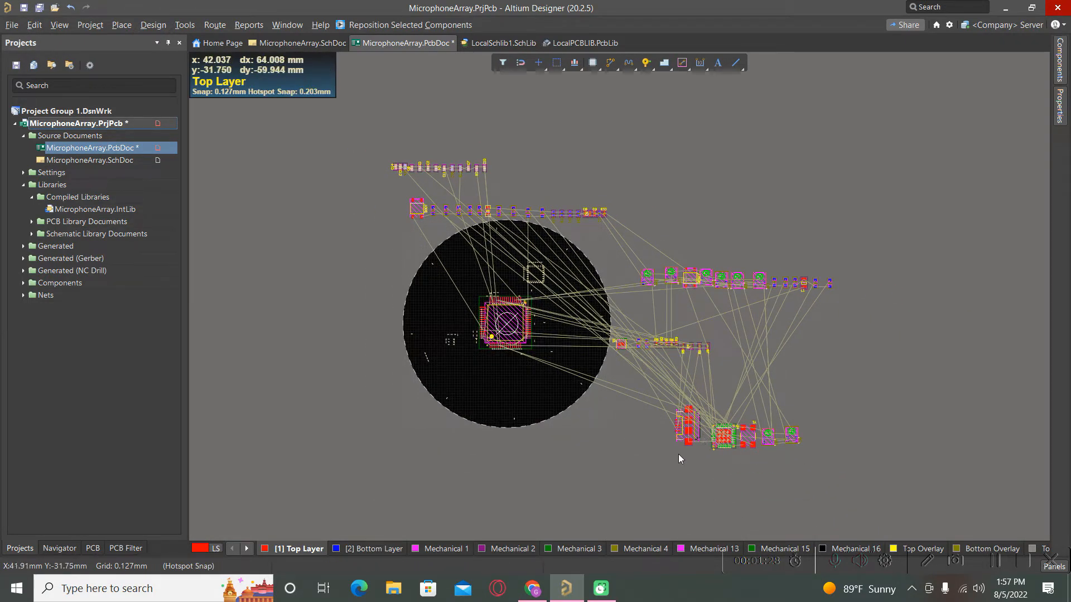
Create a union from the lowest row of off-board parts: the USB connector, U4, Y1 and two microphones
click(655, 414)
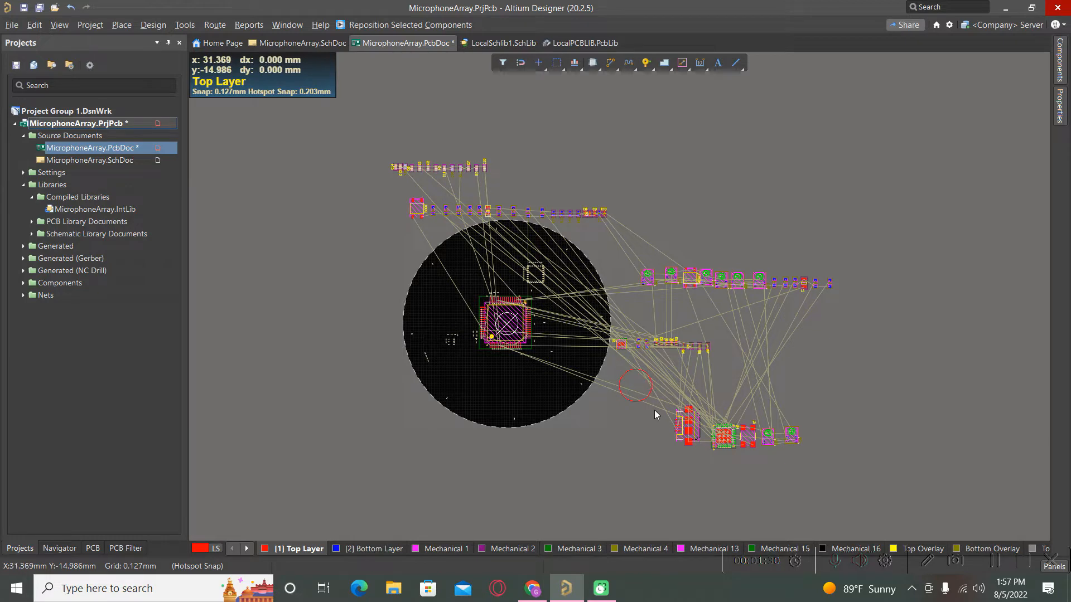
drag(654, 410, 853, 464)
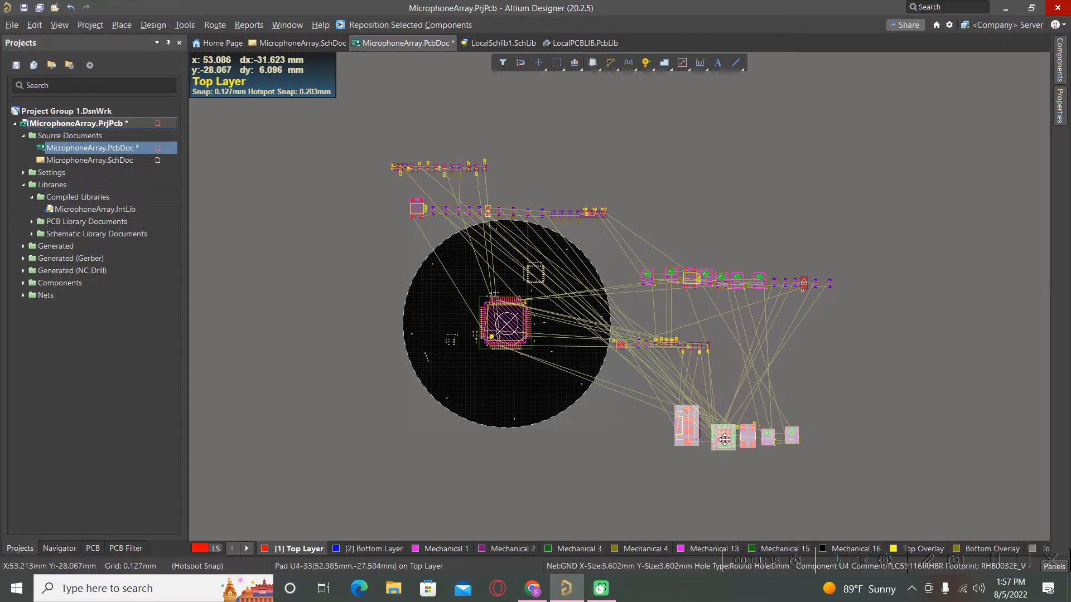
right_click(724, 440)
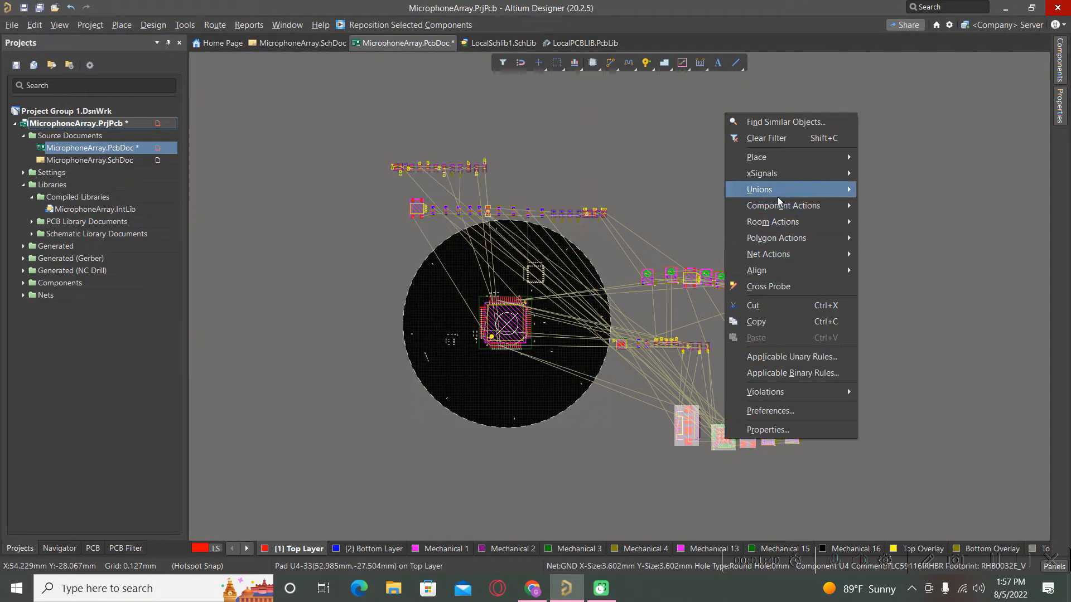
mouse_move(780, 199)
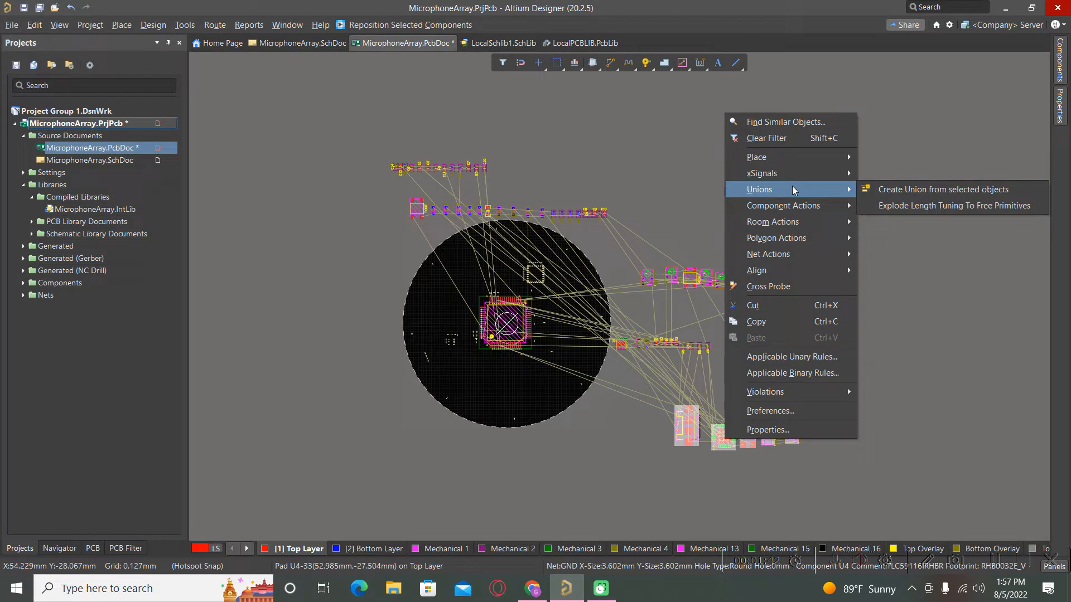
click(945, 190)
click(592, 320)
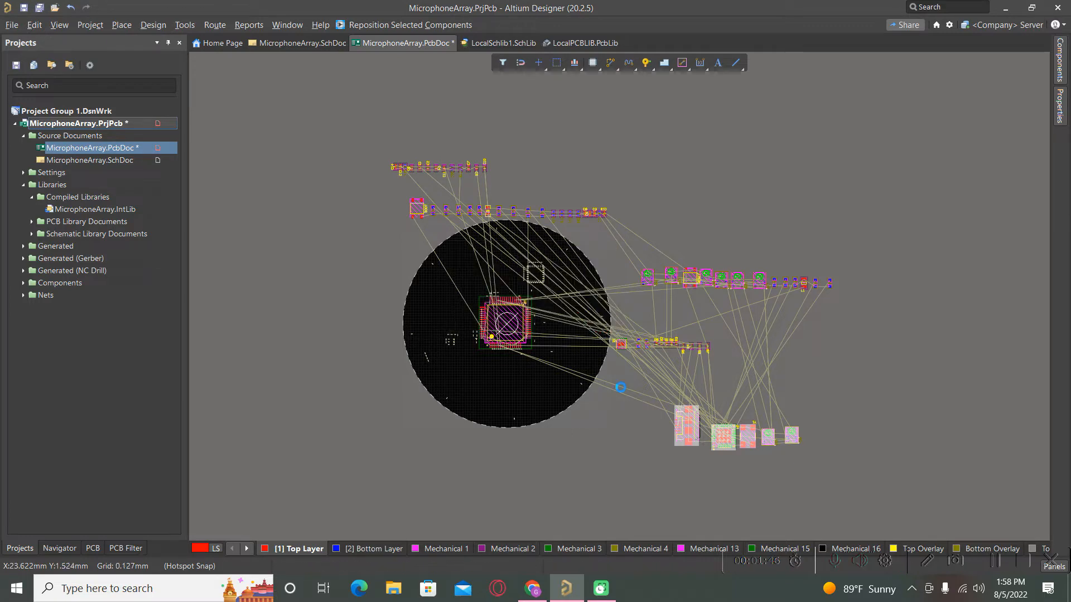
Move the union containing the USB connector closer to the lower edge of the circular board
click(649, 439)
drag(686, 434, 636, 410)
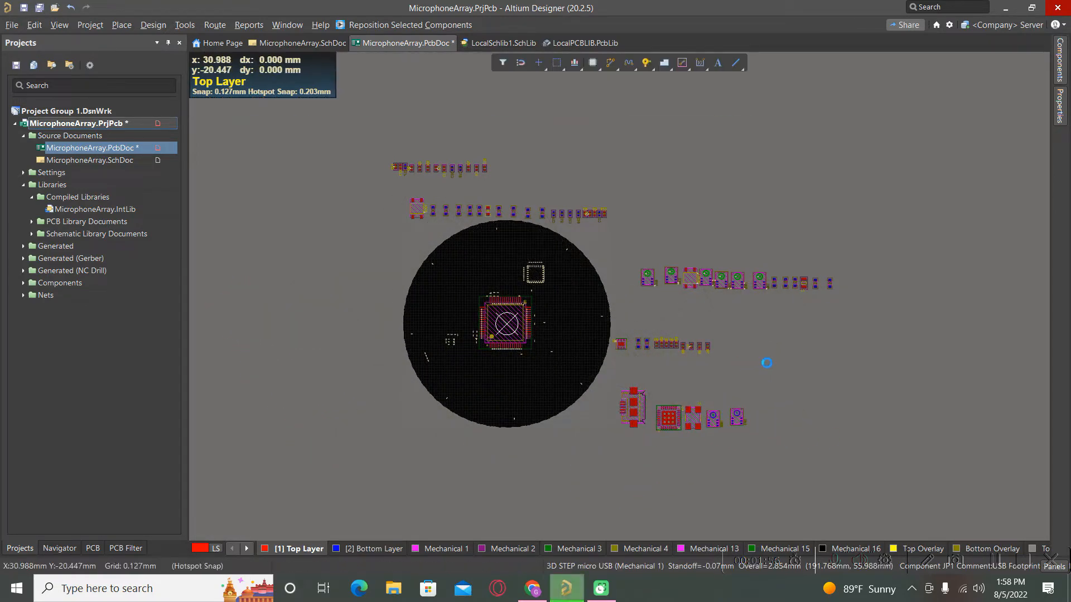
scroll(632, 337, up, 3)
scroll(632, 336, down, 3)
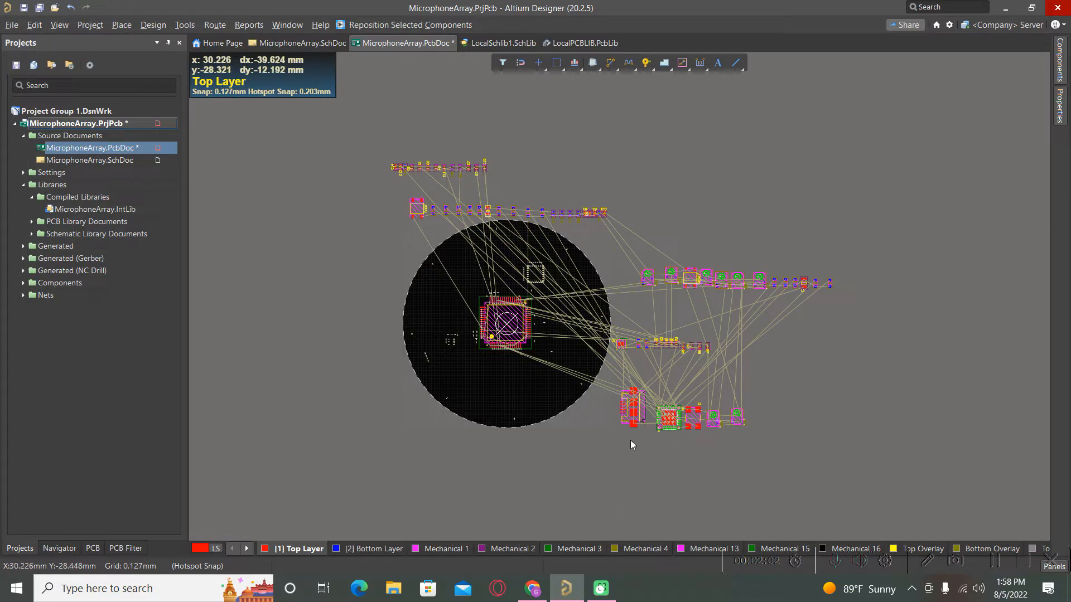
Use Reposition Selected Components on the lowest off-board row, placing the USB connector rotated 90 degrees at the board's bottom edge
click(629, 417)
drag(598, 448, 797, 369)
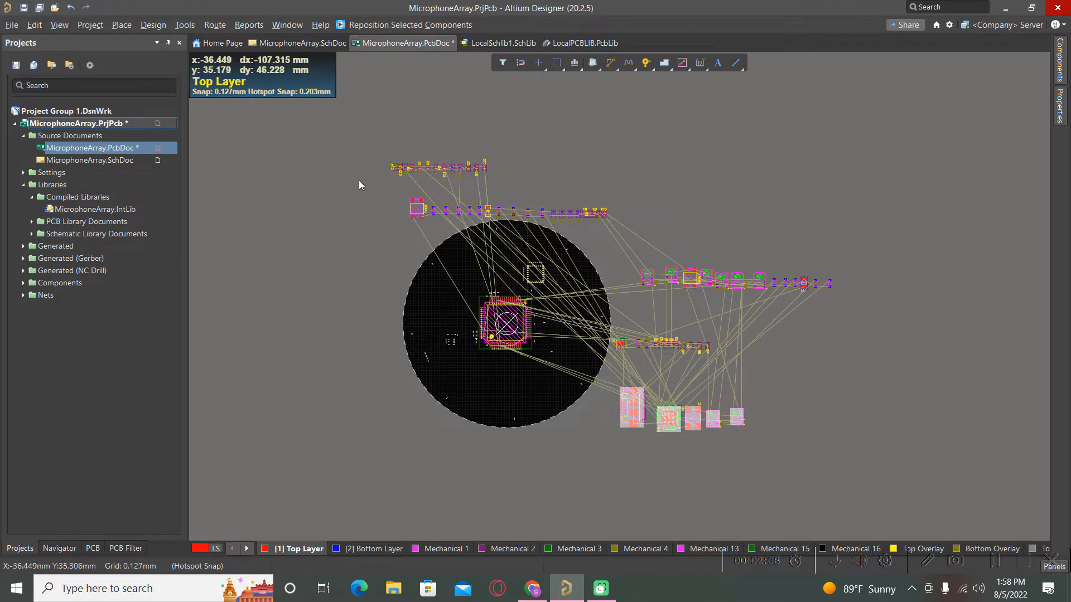
click(187, 26)
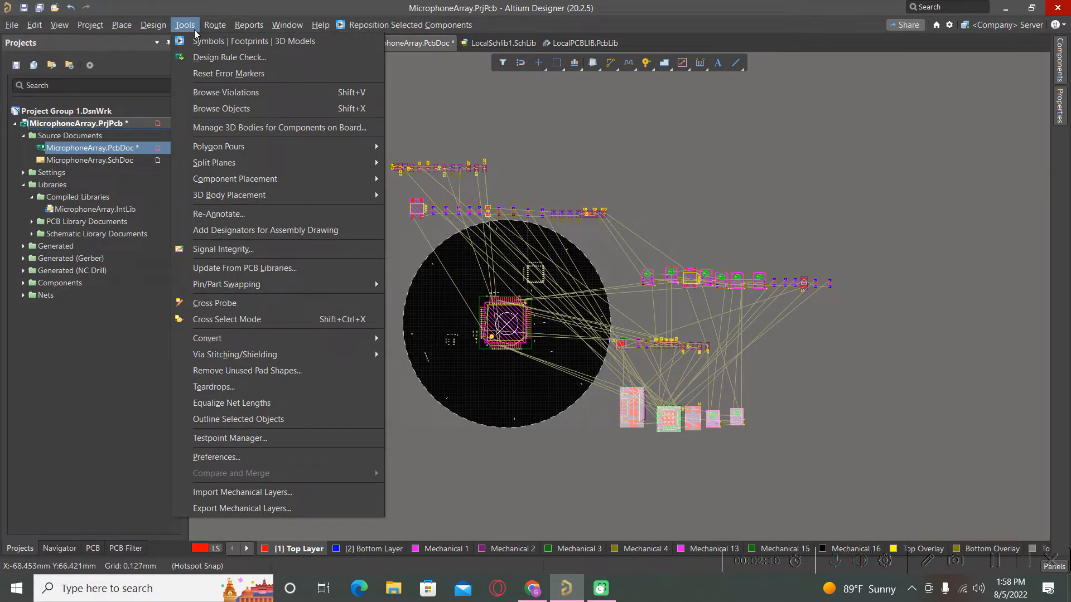
click(212, 25)
mouse_move(186, 24)
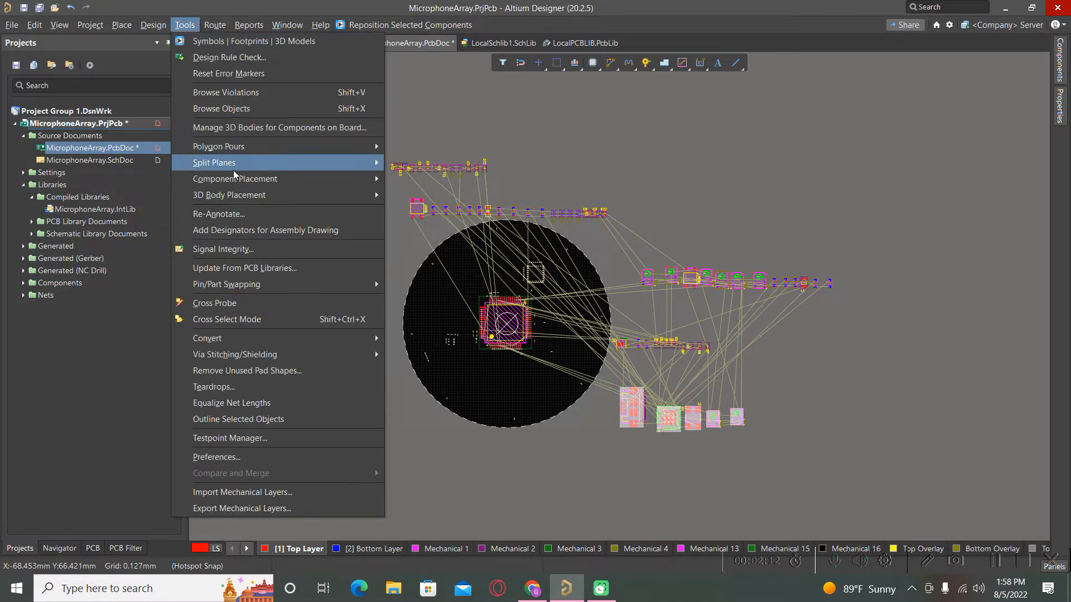
mouse_move(237, 180)
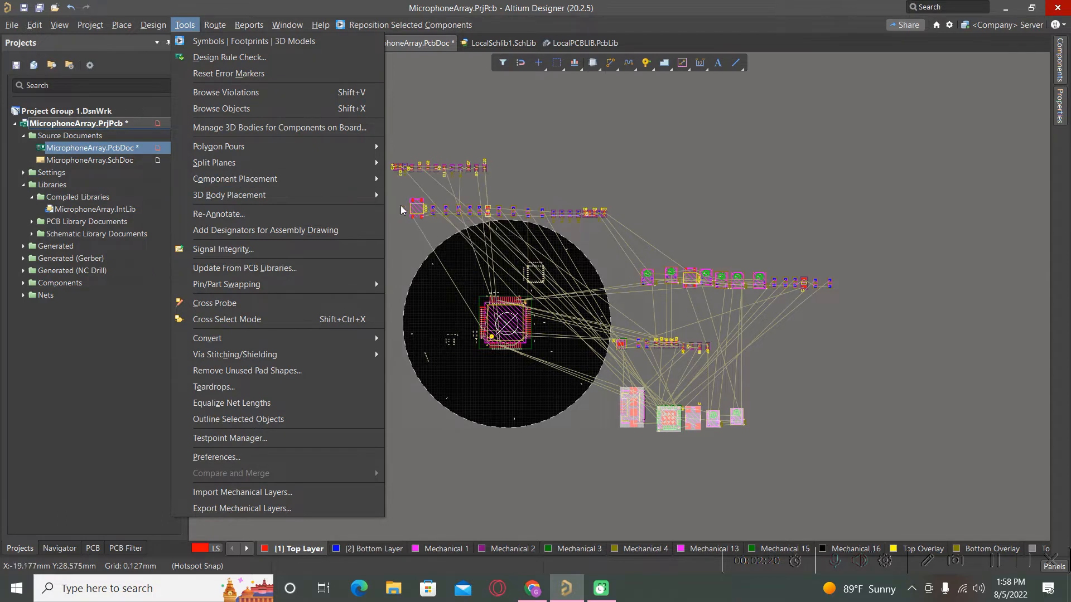
mouse_move(354, 202)
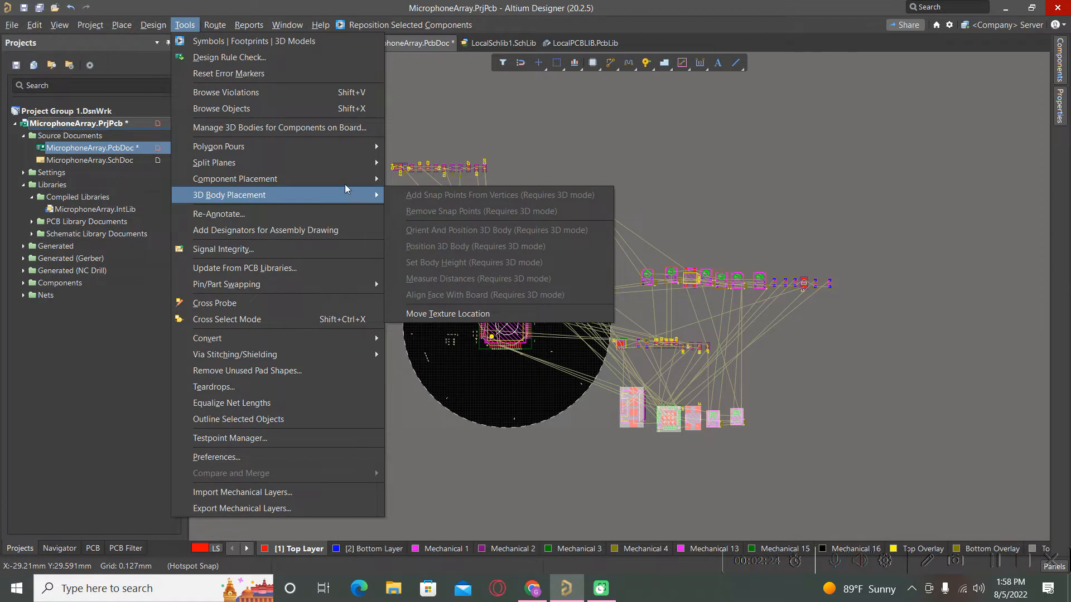
mouse_move(346, 184)
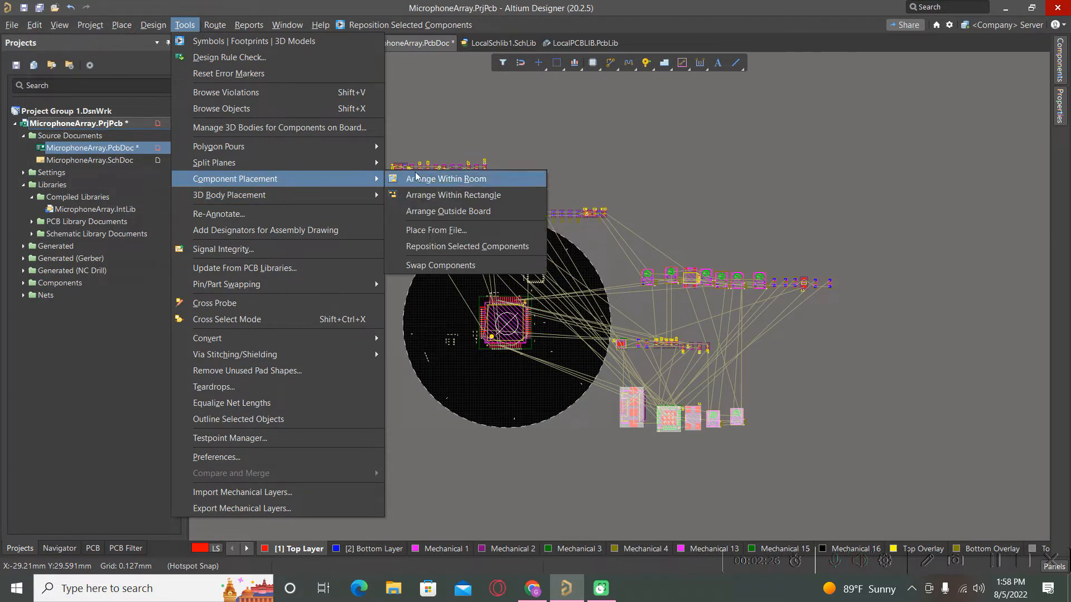
click(458, 246)
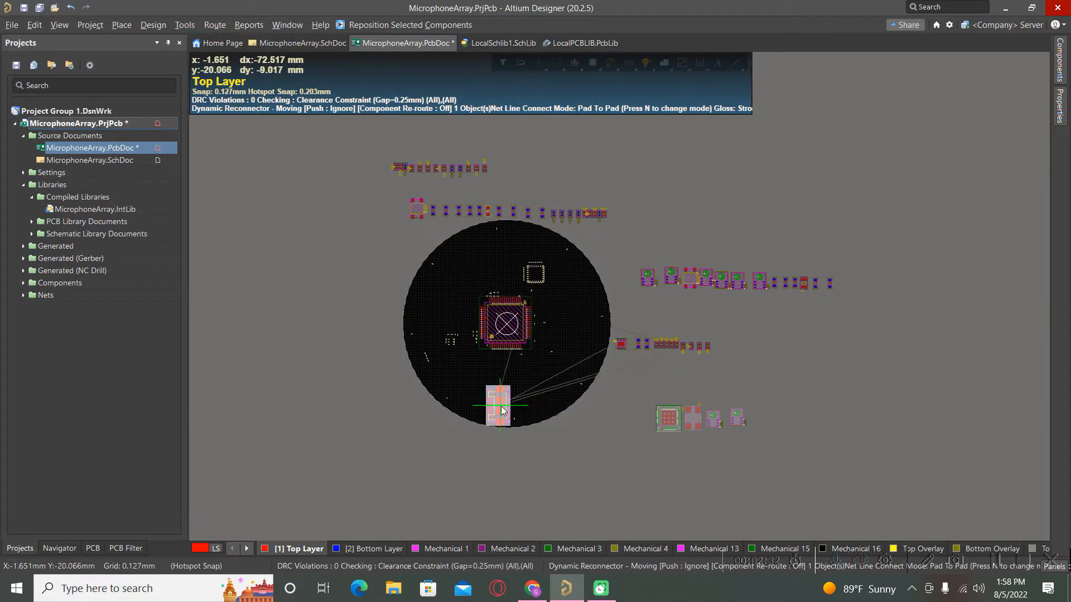
ctrl+scroll(452, 394, up, 3)
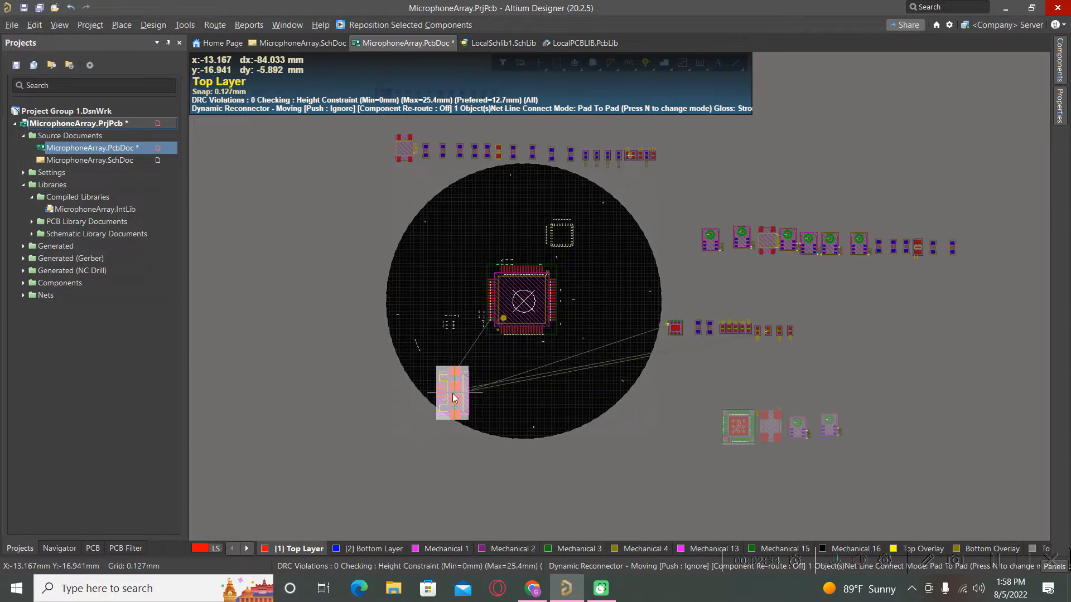
key(space)
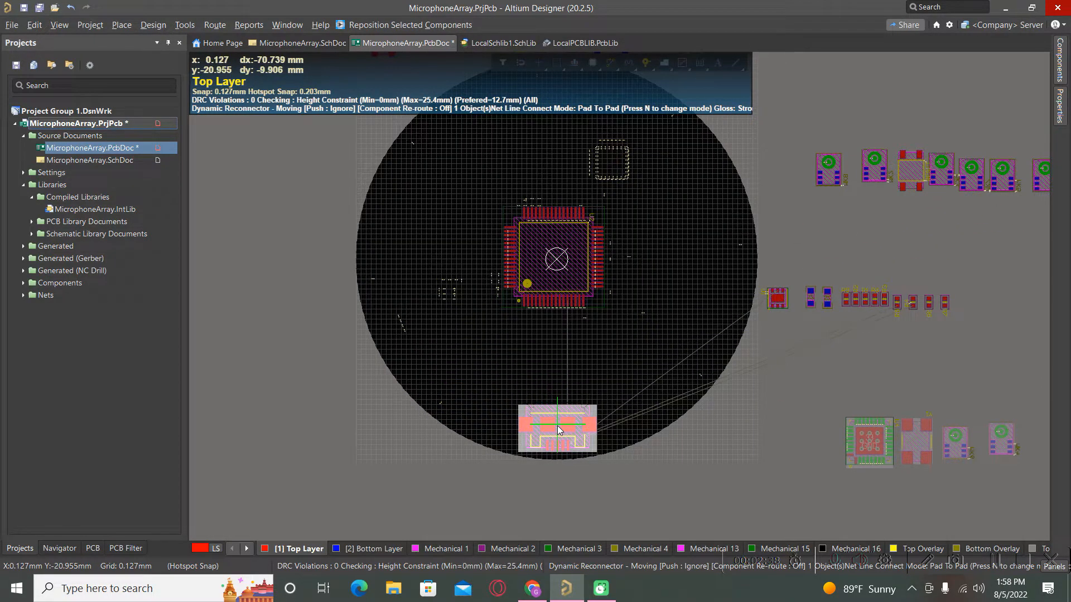
click(557, 426)
click(557, 427)
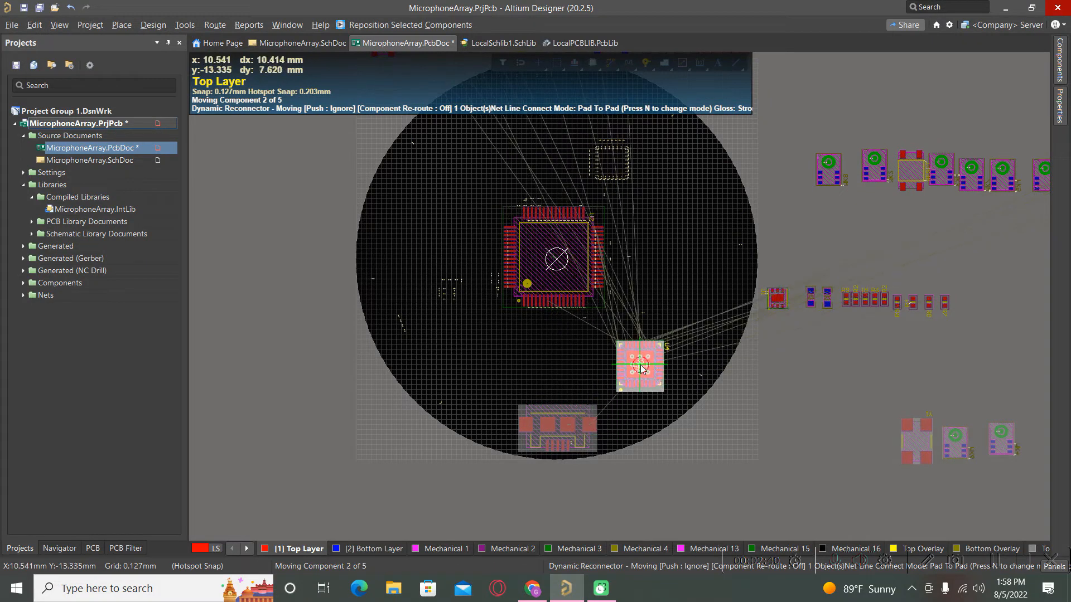
Place U4, Y1 and the two microphones one after another along the lower-right and right side of the board
click(661, 363)
click(698, 311)
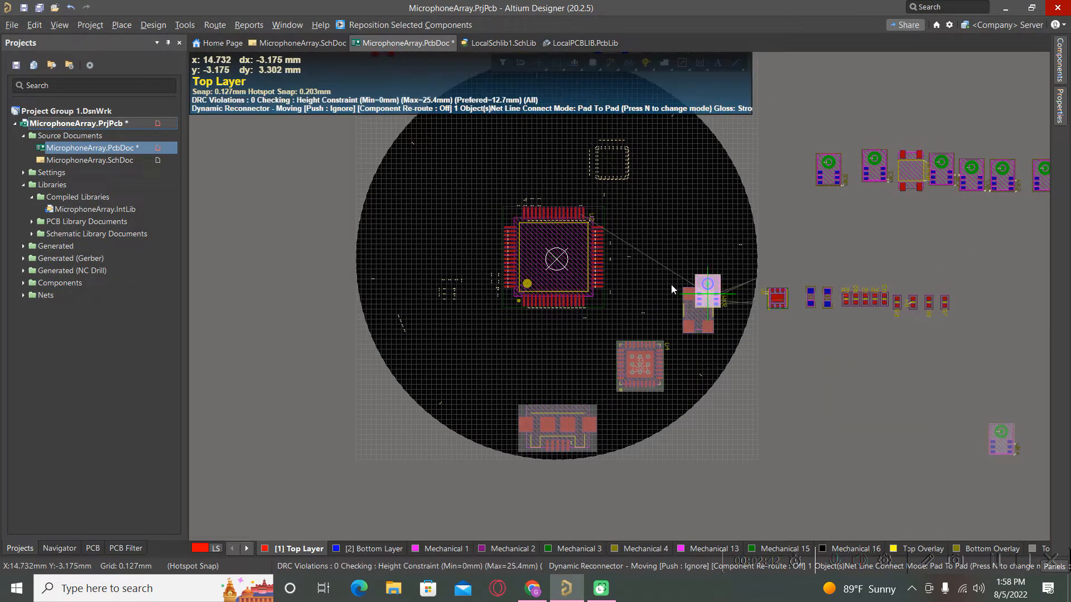
click(724, 261)
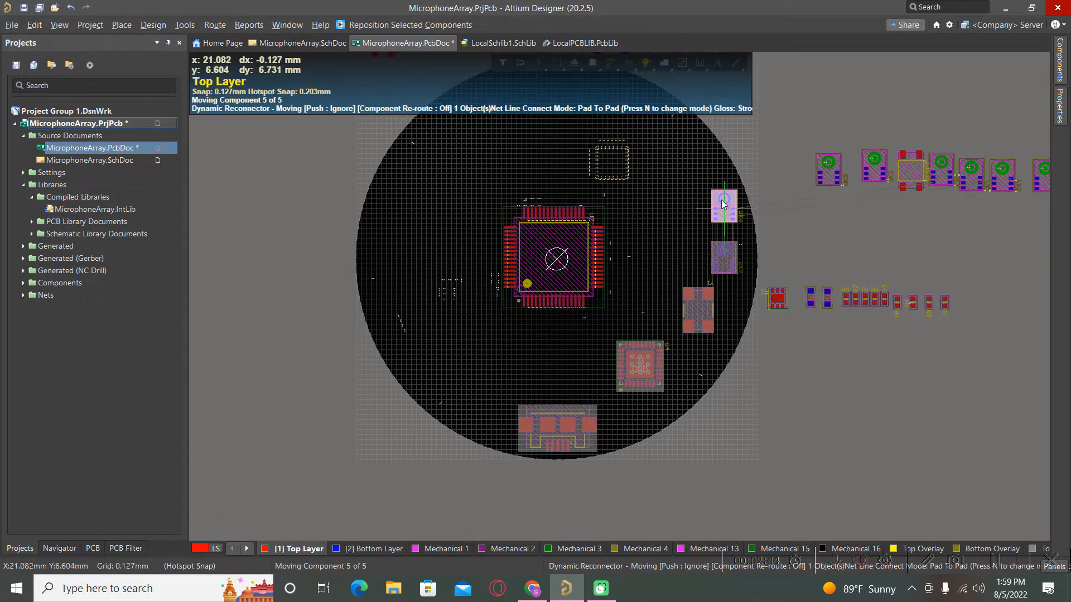
click(724, 213)
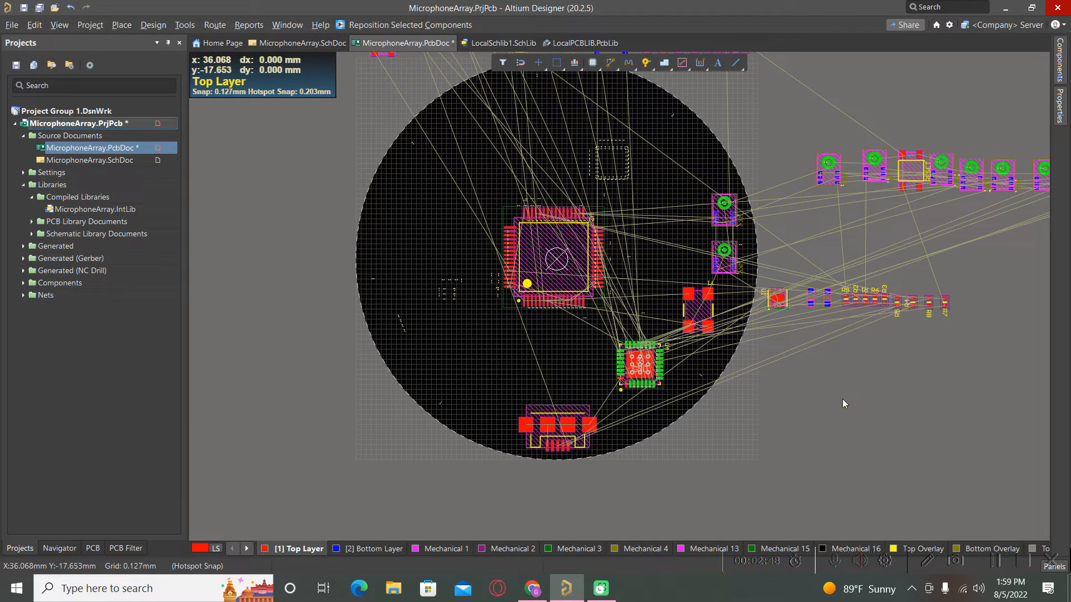
Undo the repositioning of the USB connector, U4, Y1 and the two microphones
key(ctrl+z)
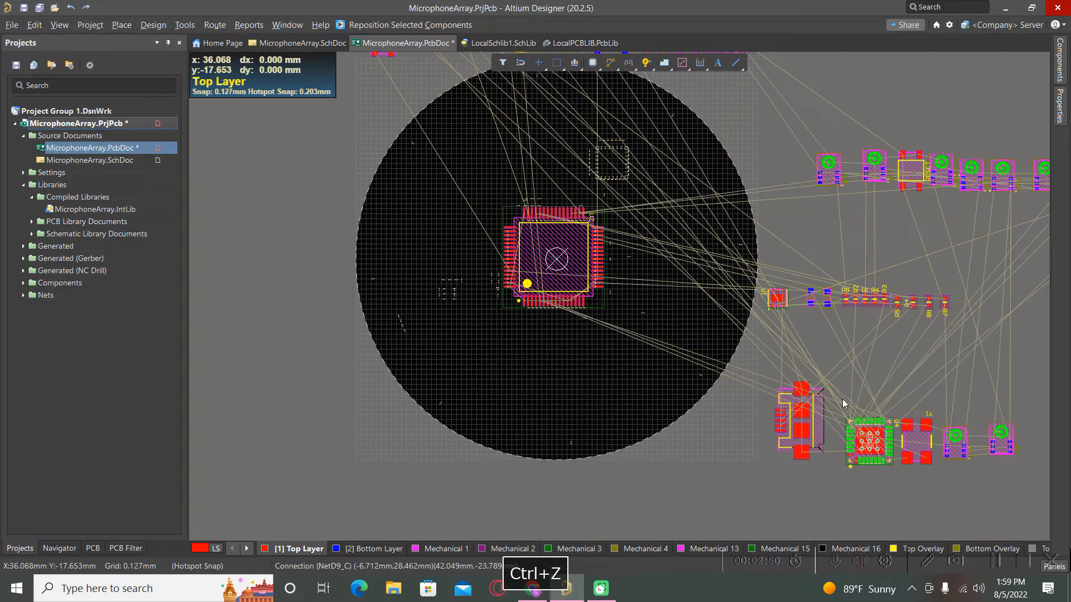
ctrl+scroll(695, 362, down, 2)
ctrl+scroll(902, 414, up, 1)
ctrl+scroll(902, 414, up, 1)
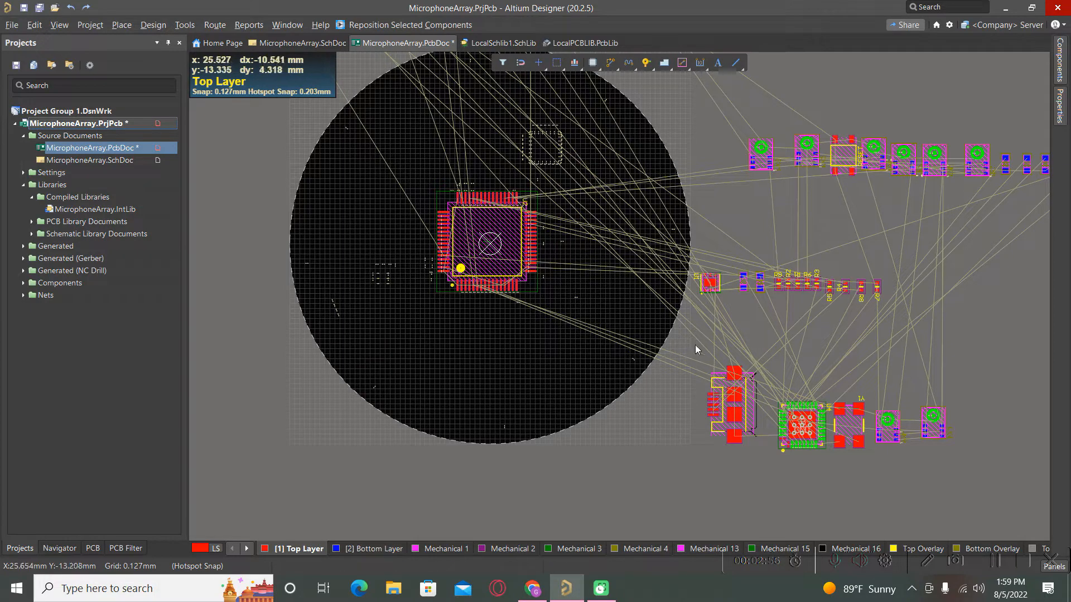
Create a union from U1, D12, D13 and resistors R1 to R9 in the middle row beside the board
click(692, 322)
click(942, 251)
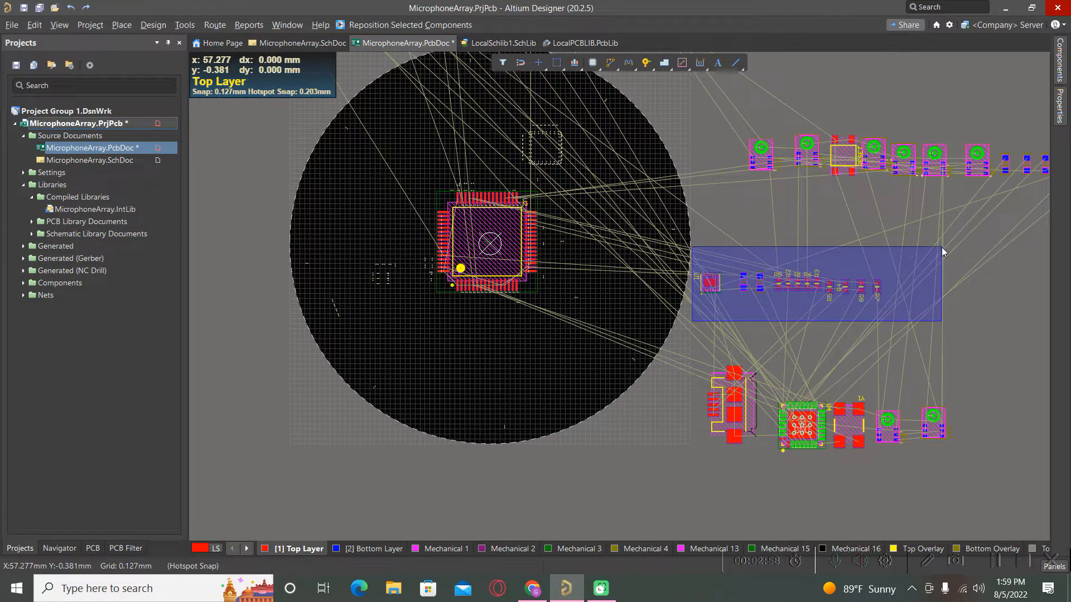
right_click(708, 284)
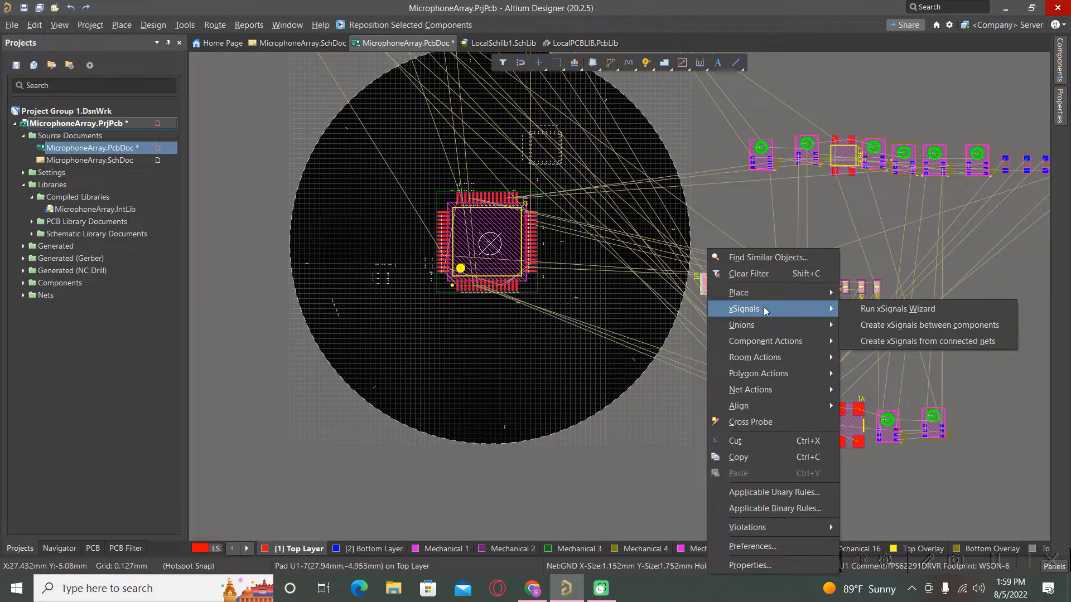
mouse_move(771, 322)
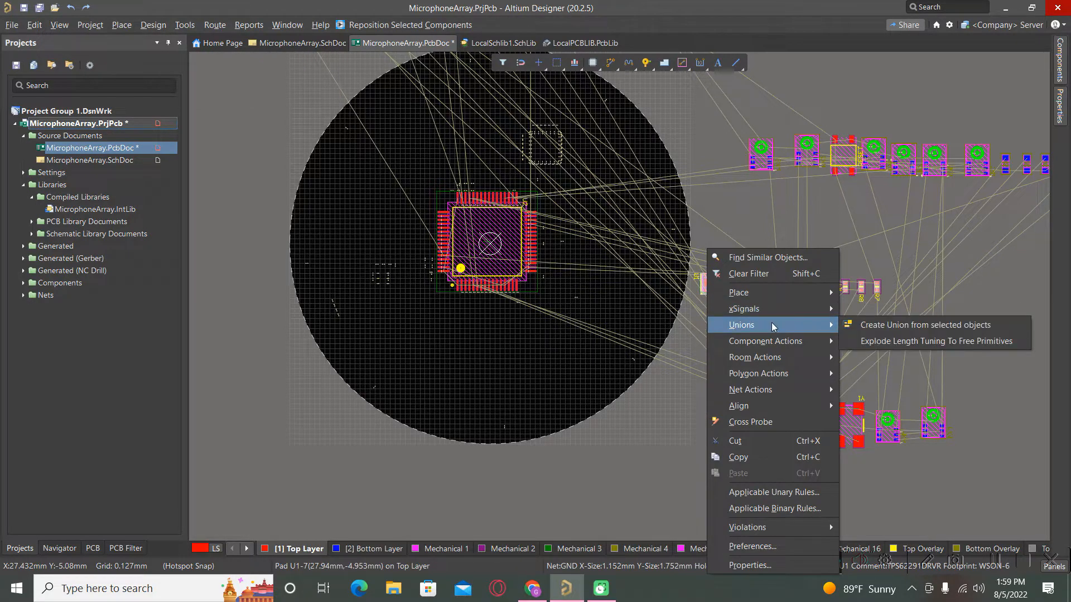
mouse_move(792, 342)
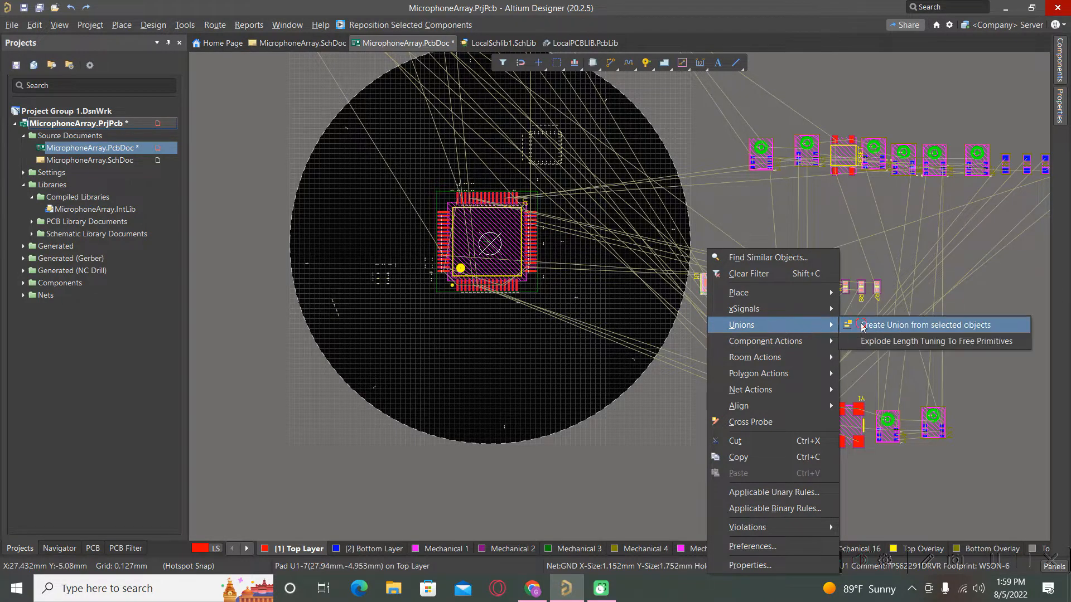
click(863, 328)
click(605, 328)
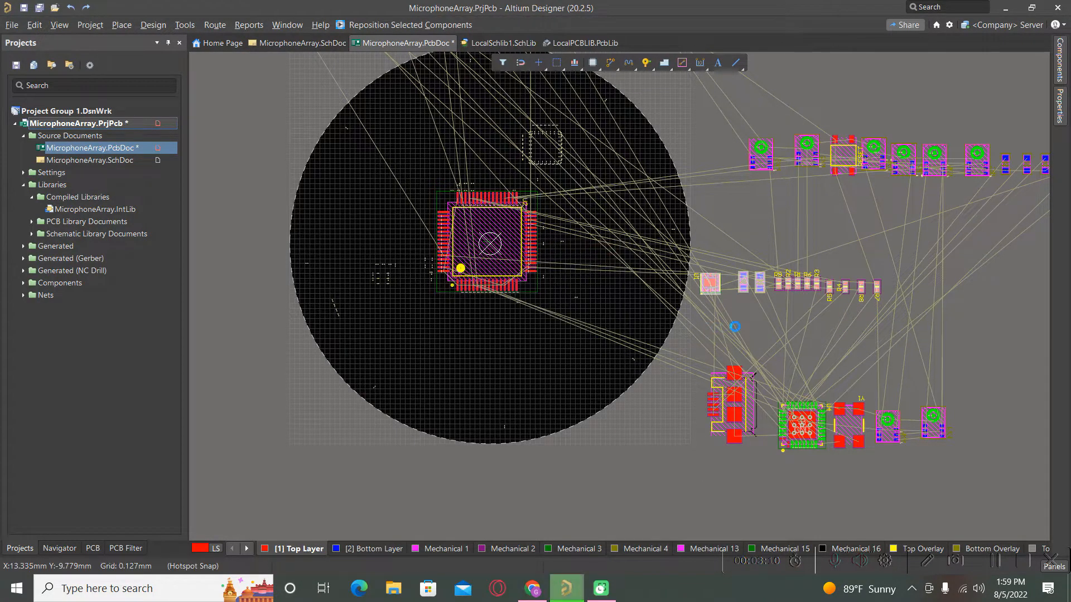
click(759, 308)
Move the union containing U1 across to the lower-left side of the circular board
scroll(714, 285, up, 1)
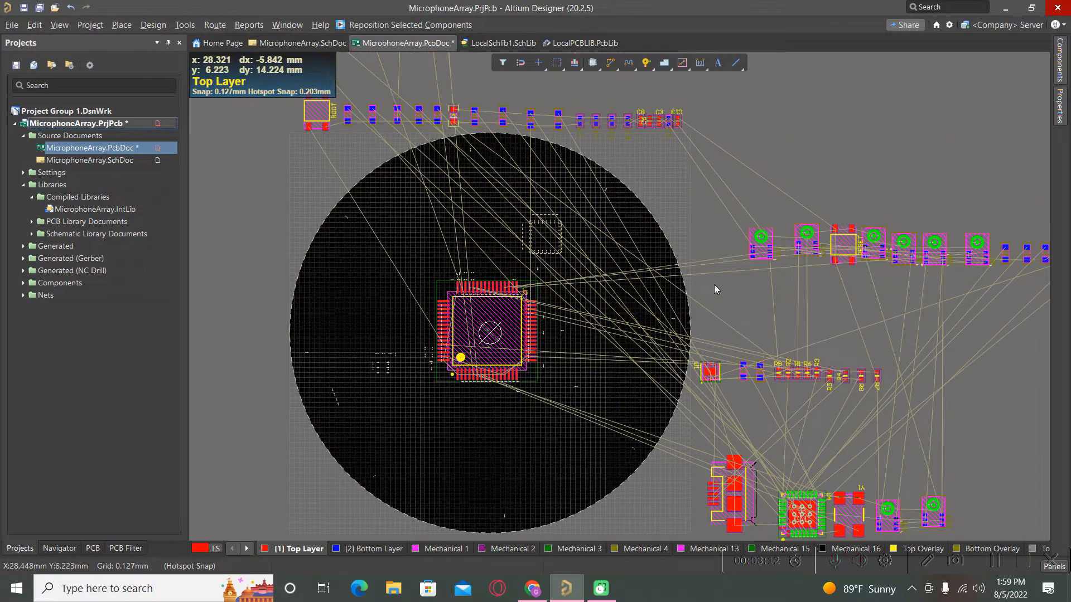
scroll(714, 284, down, 1)
drag(715, 335, 219, 460)
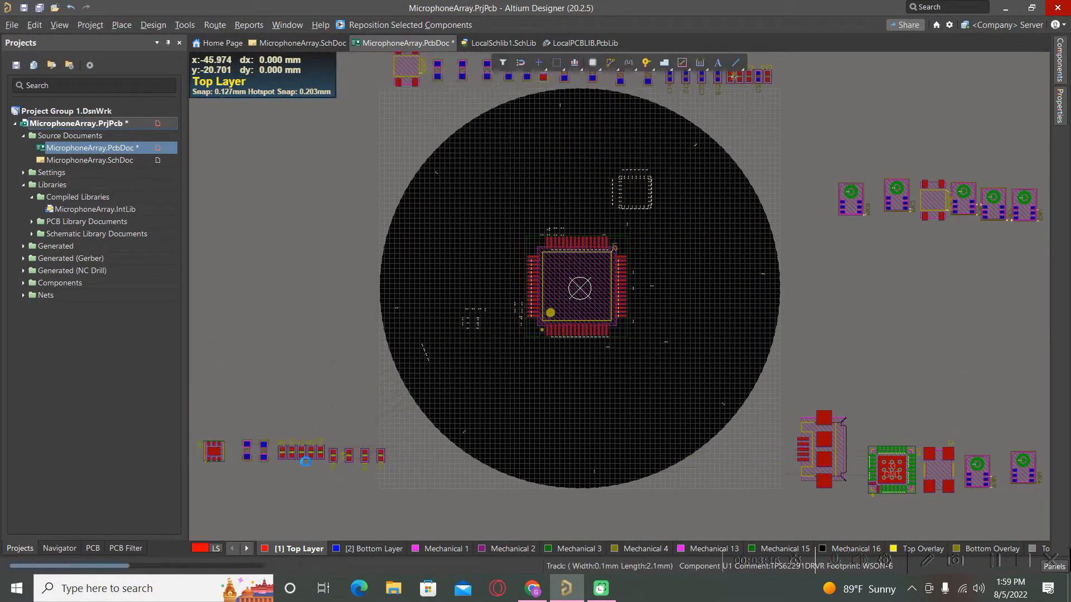
Break U1 out of its union, keeping D12, D13 and resistors R1 to R9 in it
ctrl+scroll(546, 414, down, 2)
ctrl+scroll(289, 449, up, 3)
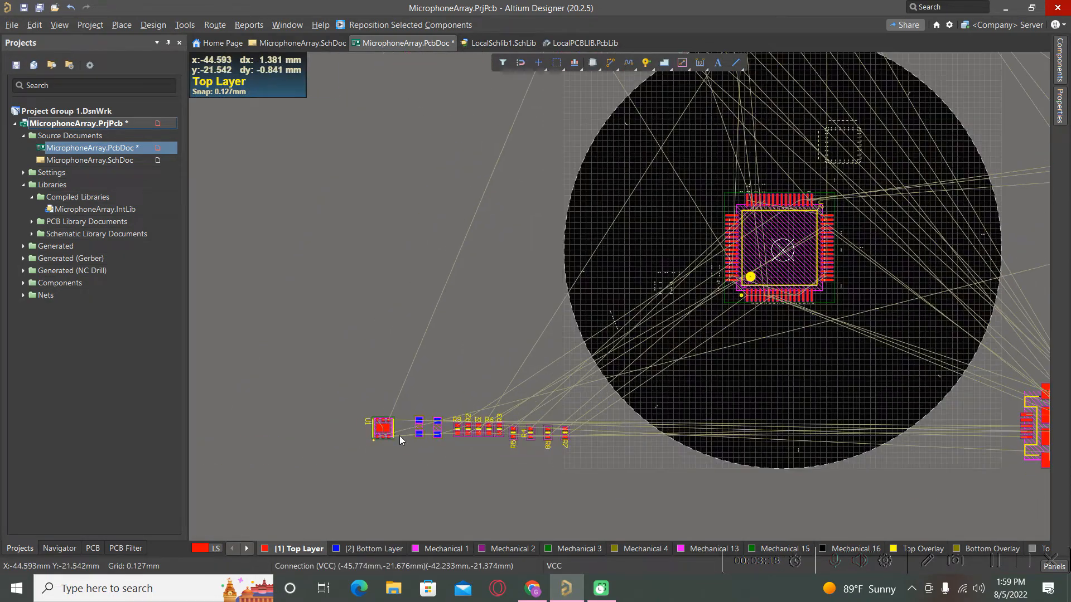
ctrl+scroll(395, 434, up, 3)
ctrl+scroll(364, 406, down, 2)
click(359, 421)
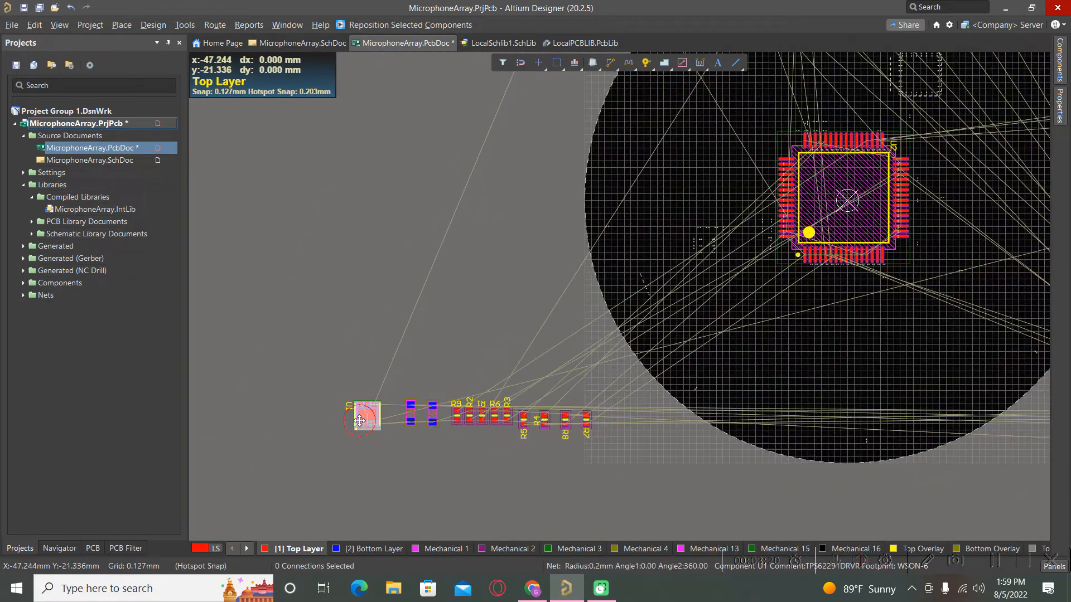
right_click(359, 420)
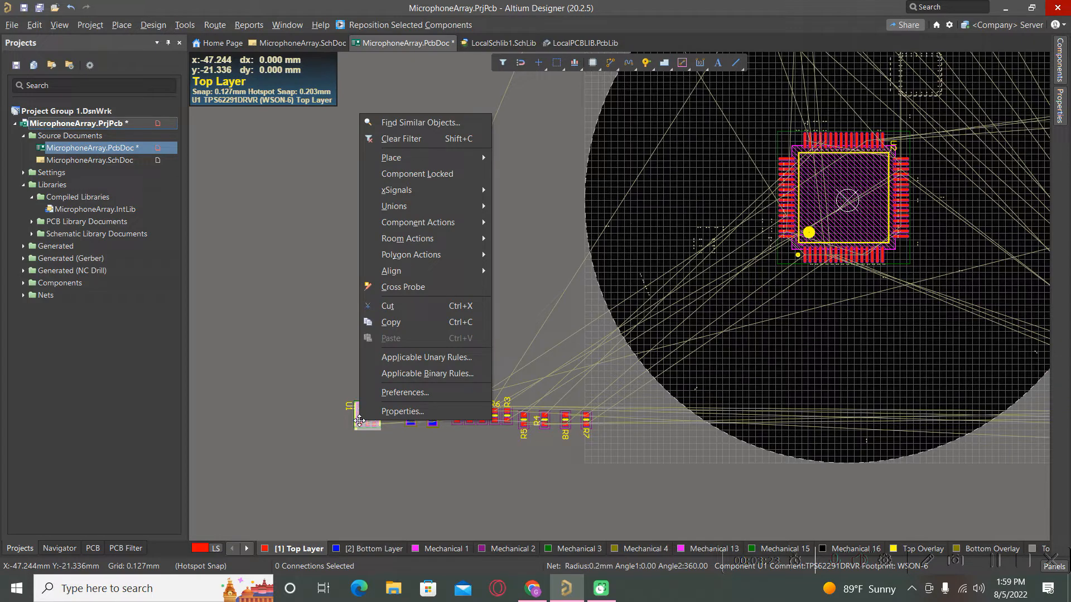
mouse_move(435, 207)
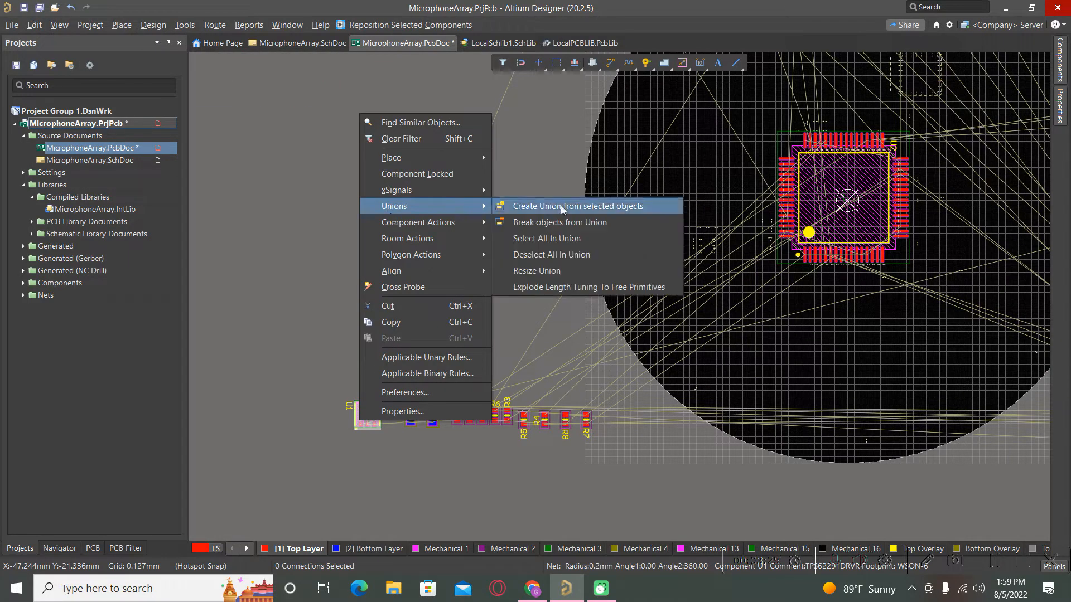
click(566, 222)
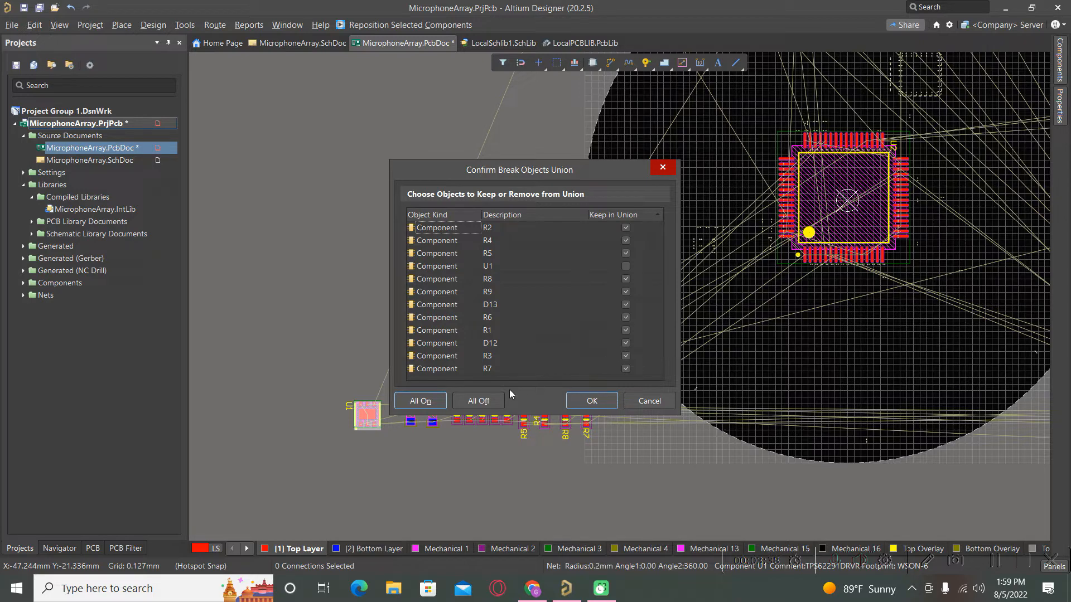
click(485, 405)
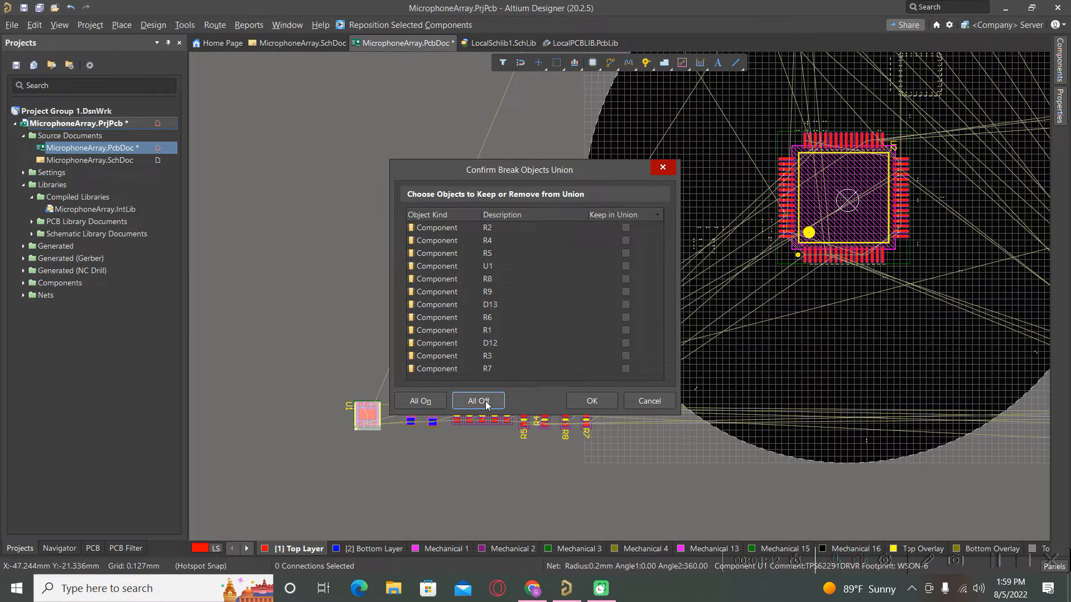
click(428, 408)
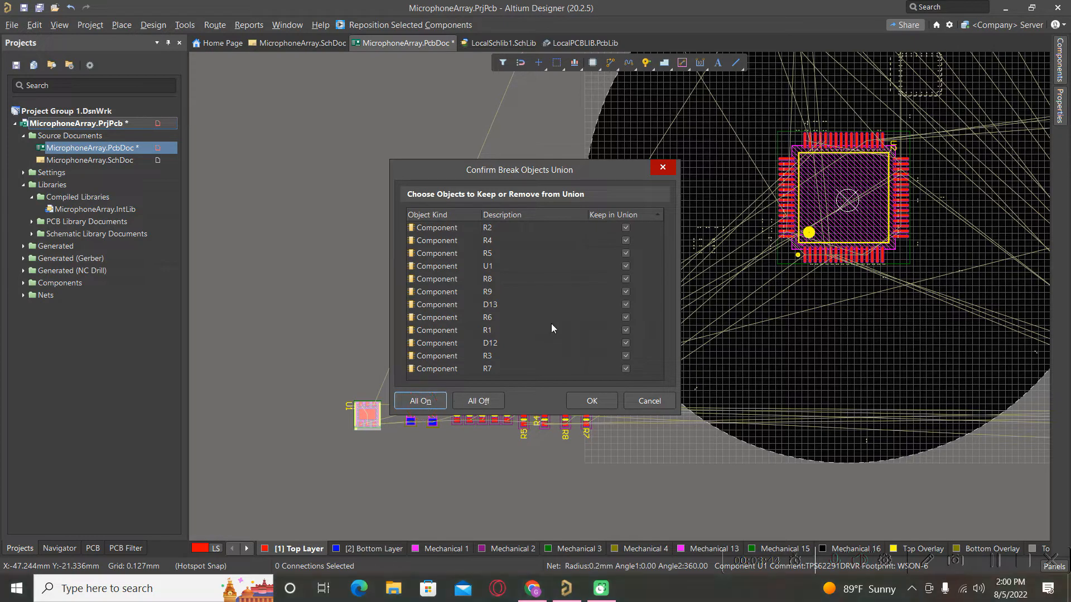
click(626, 266)
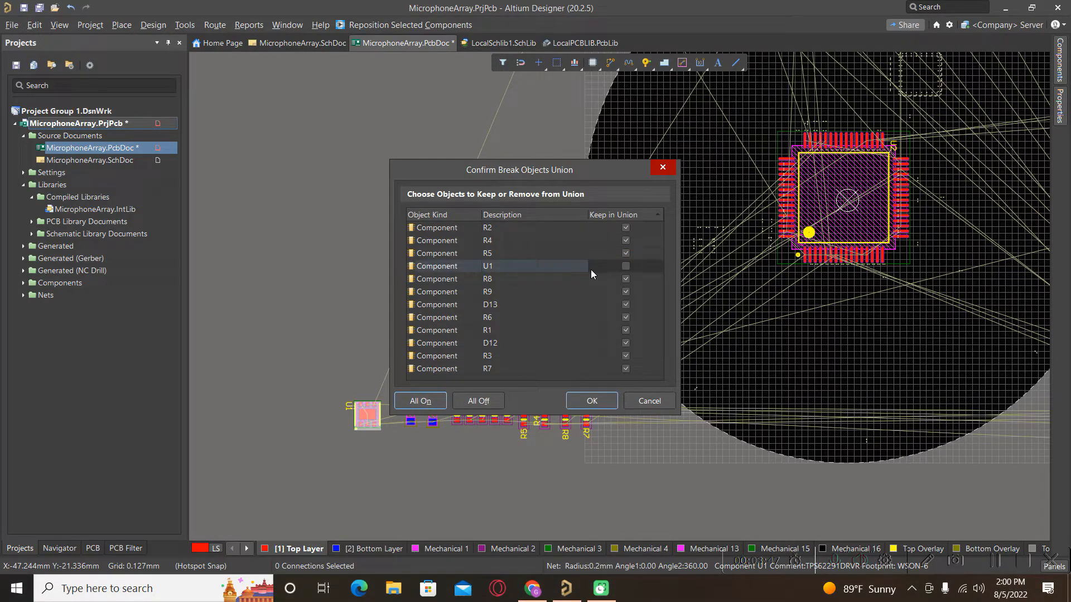
click(592, 400)
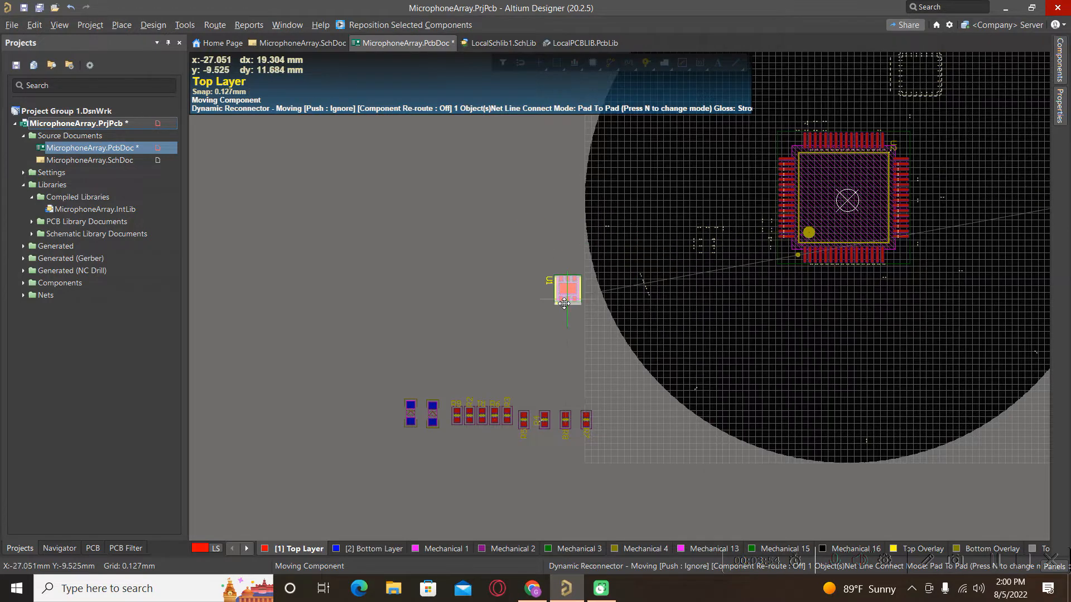
Move U1 on its own and set it back down at the head of its component row
ctrl+scroll(512, 311, down, 3)
ctrl+scroll(424, 328, down, 1)
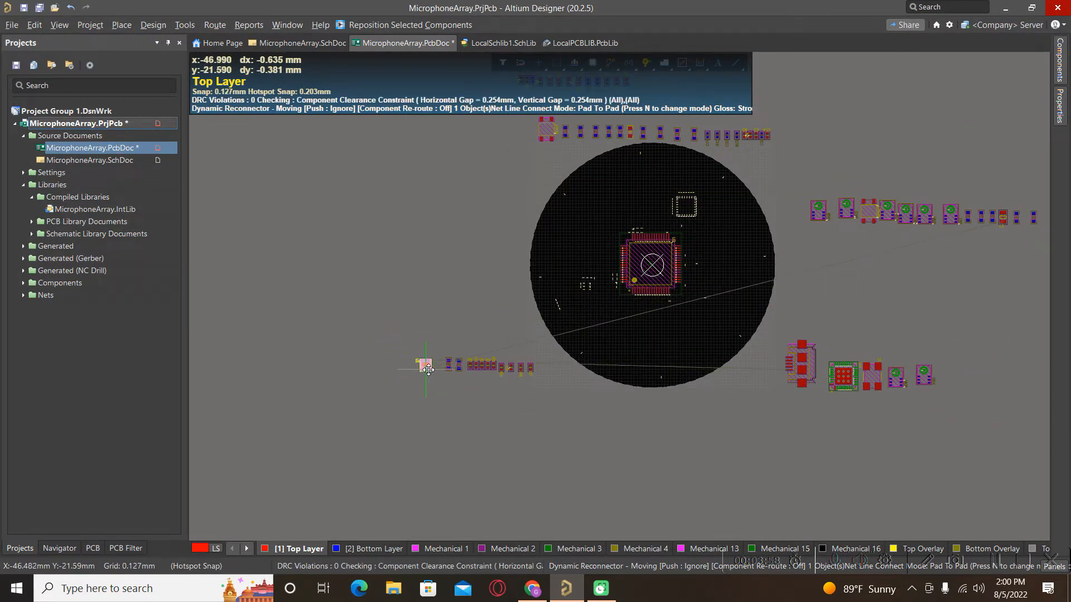
click(429, 366)
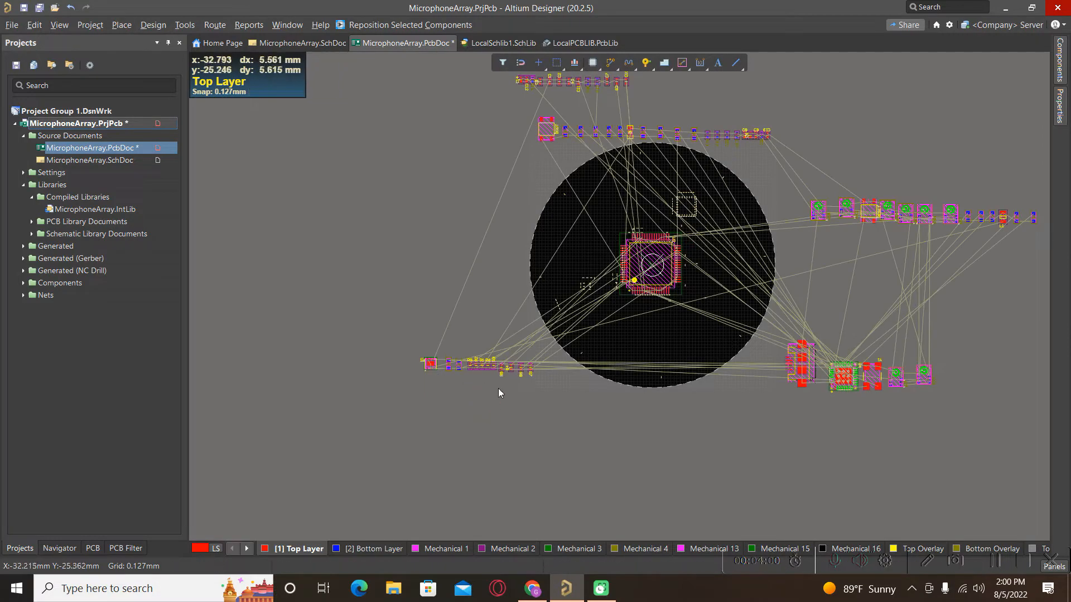
Select U1, D12, D13 and R1 to R9 and use Arrange Within Rectangle to pack them inside a rectangle at the board's lower left
ctrl+scroll(497, 388, up, 2)
click(301, 304)
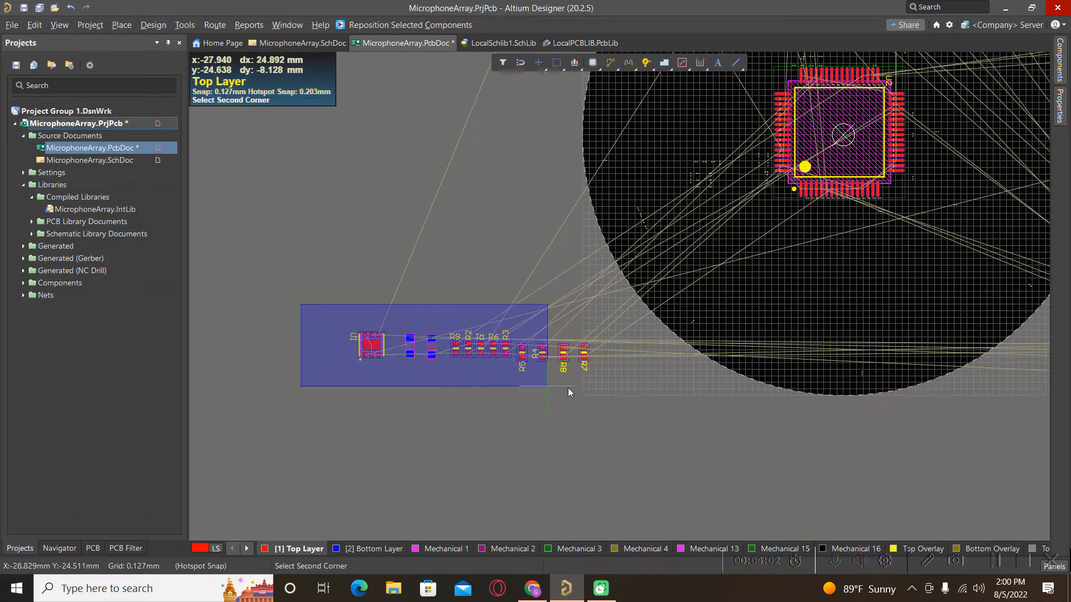
click(645, 401)
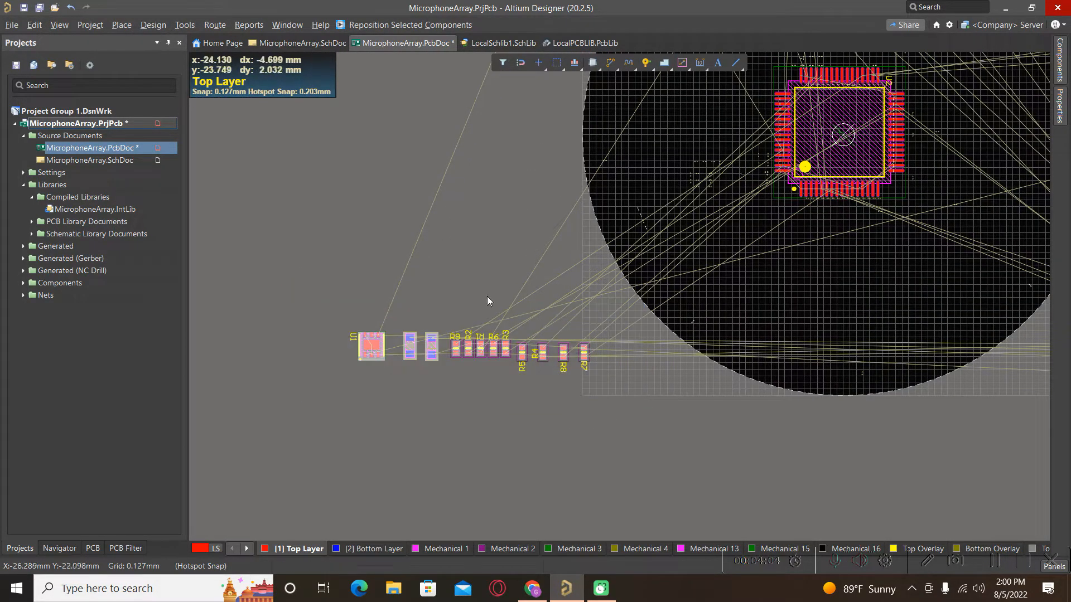
click(158, 25)
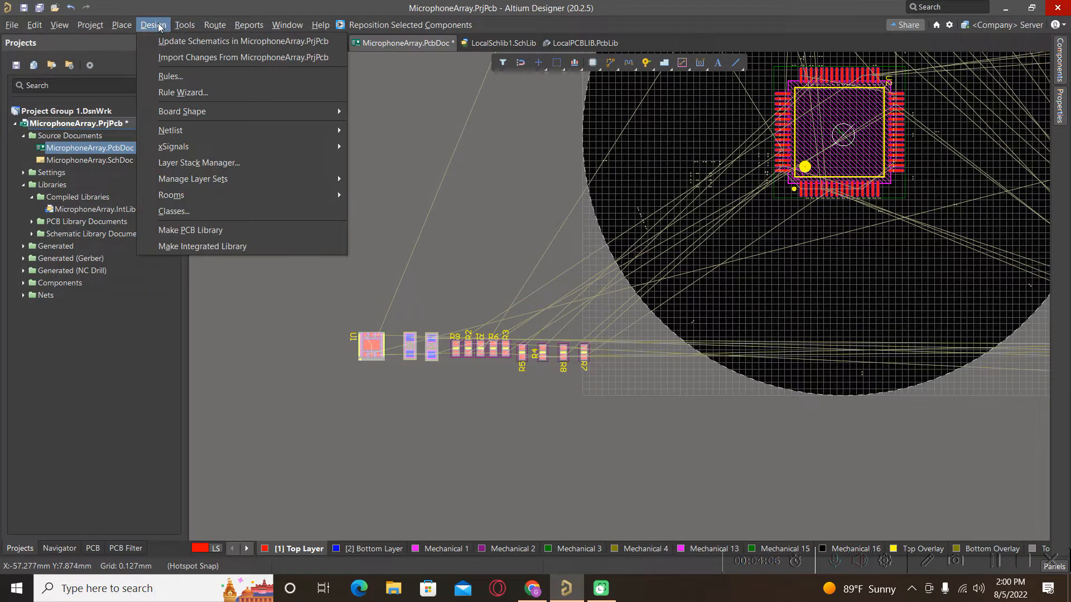
click(158, 25)
click(185, 24)
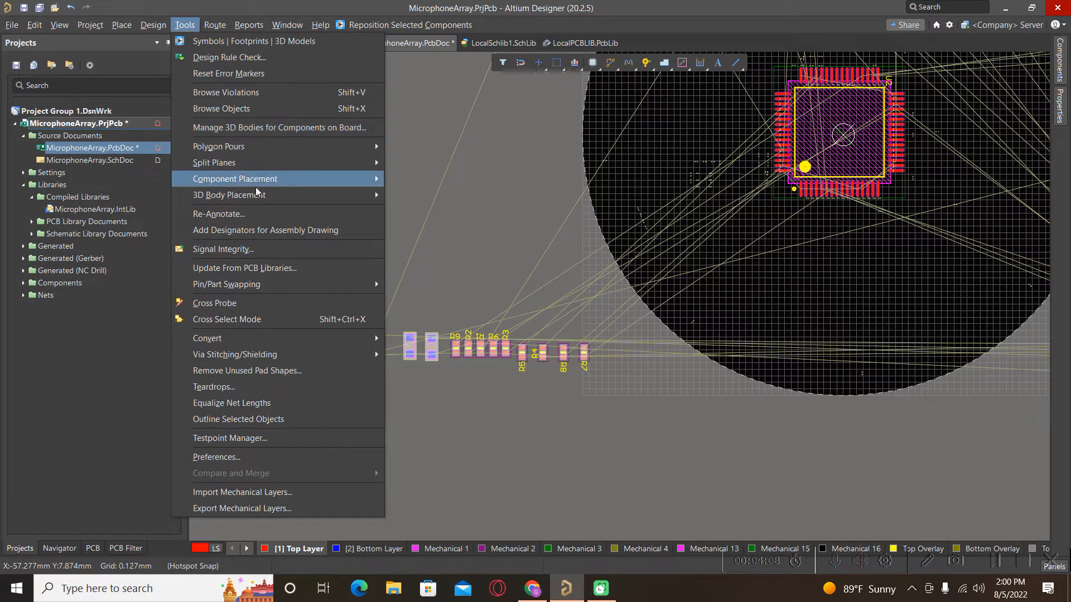
mouse_move(268, 180)
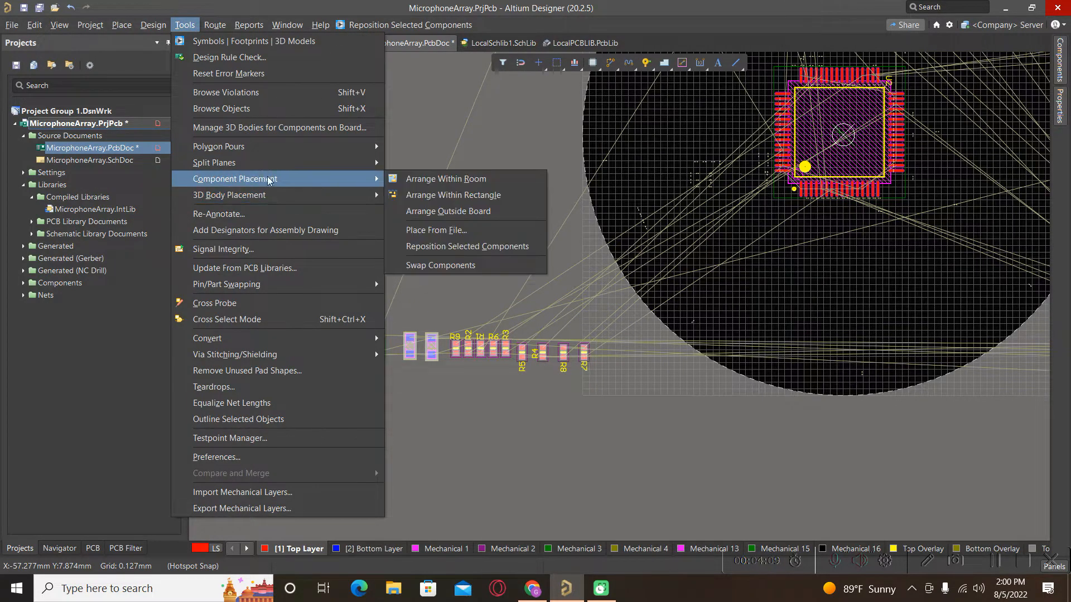
click(456, 199)
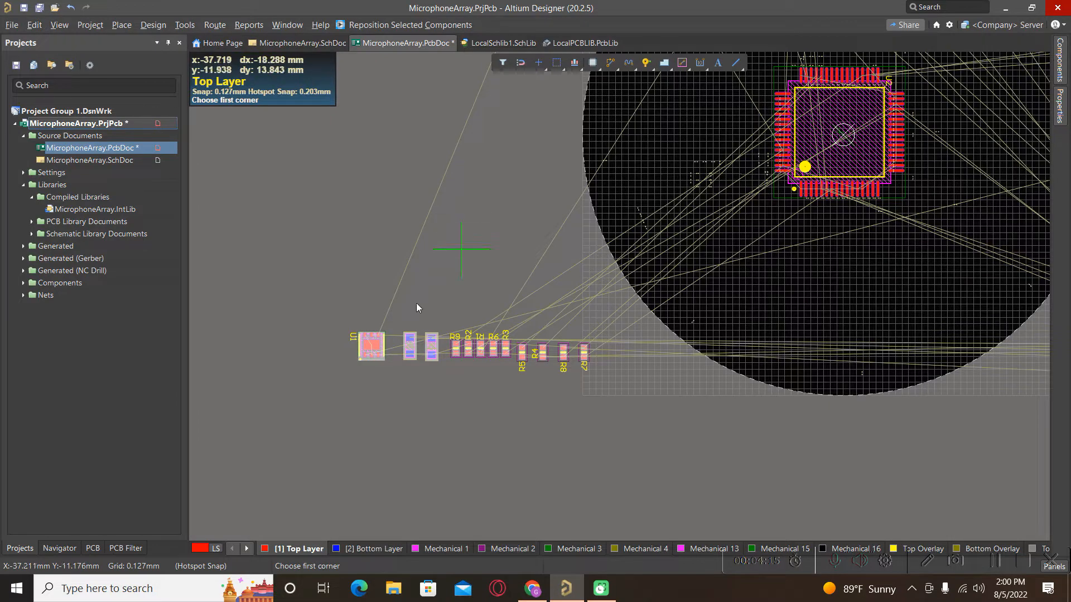
click(314, 293)
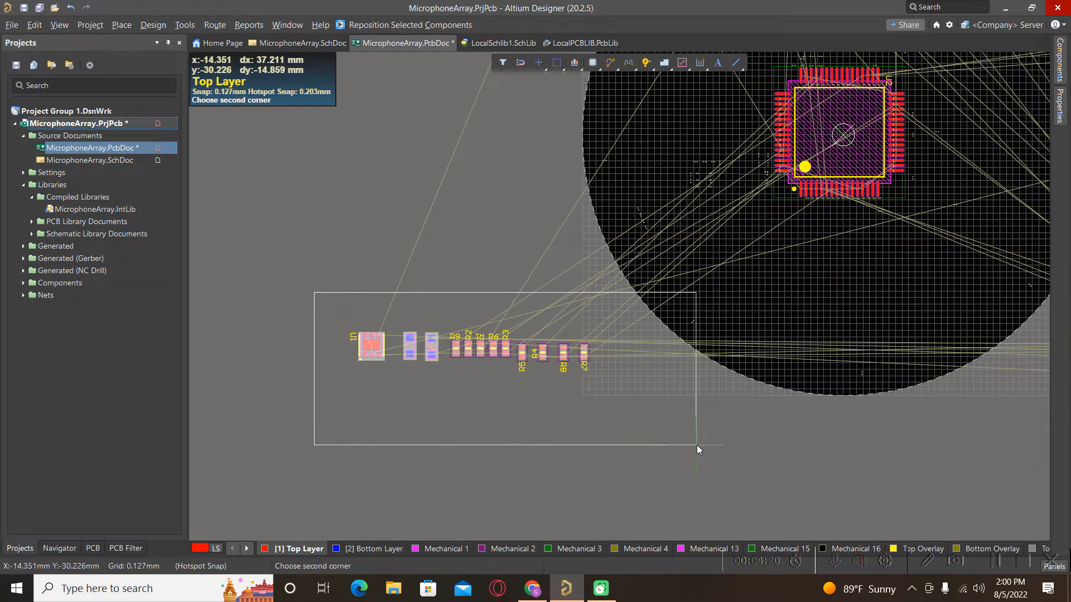
click(635, 413)
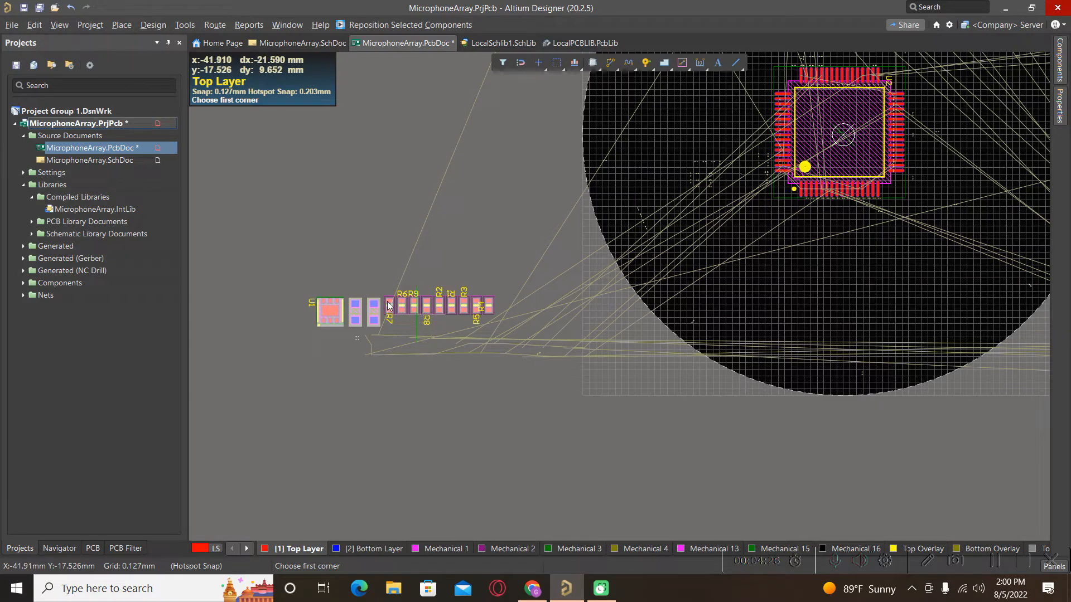
Arrange the selected components within a rectangle around the USB connector's row and move them back to the left of the board
ctrl+scroll(329, 379, down, 2)
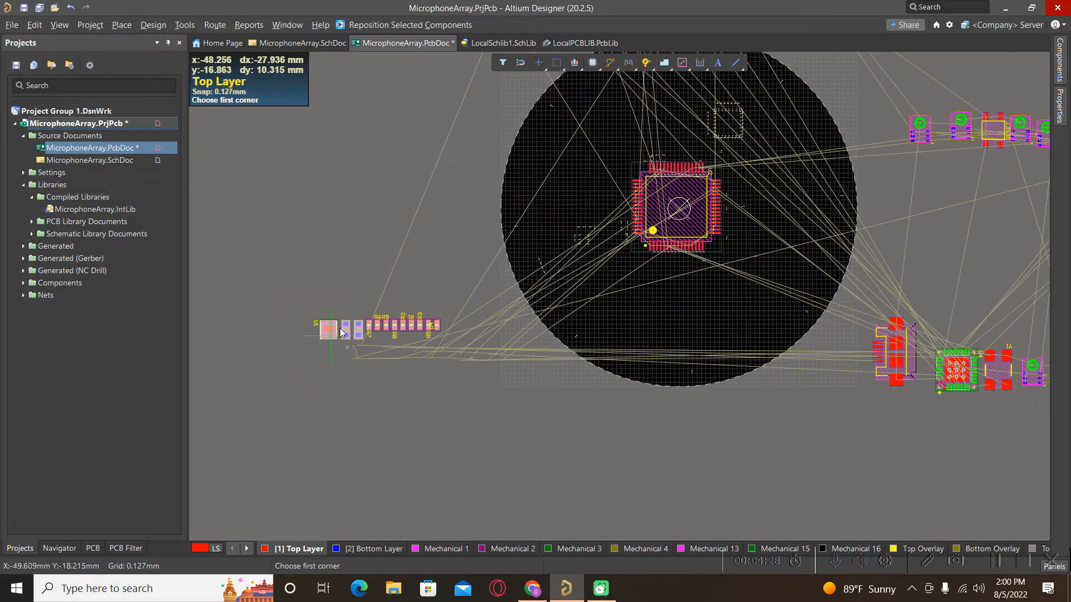
ctrl+scroll(339, 329, down, 1)
click(751, 328)
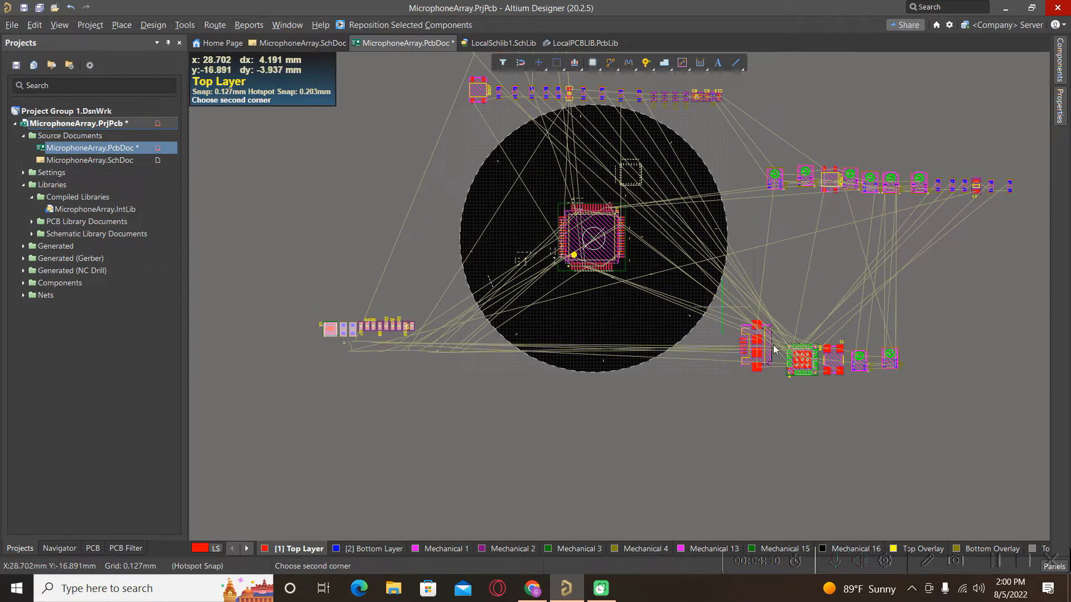
click(934, 393)
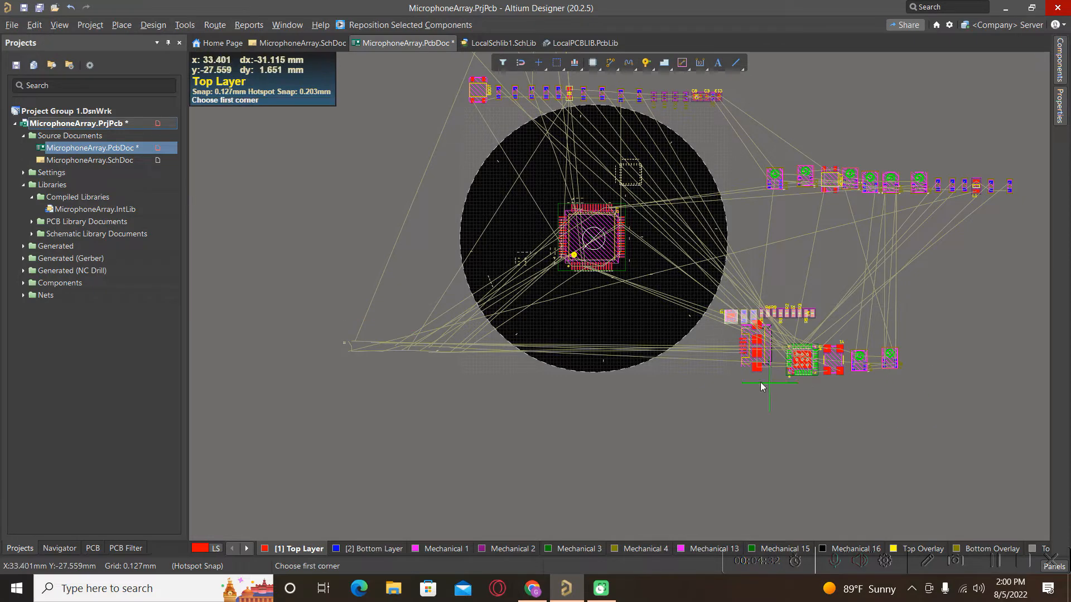
right_click(727, 388)
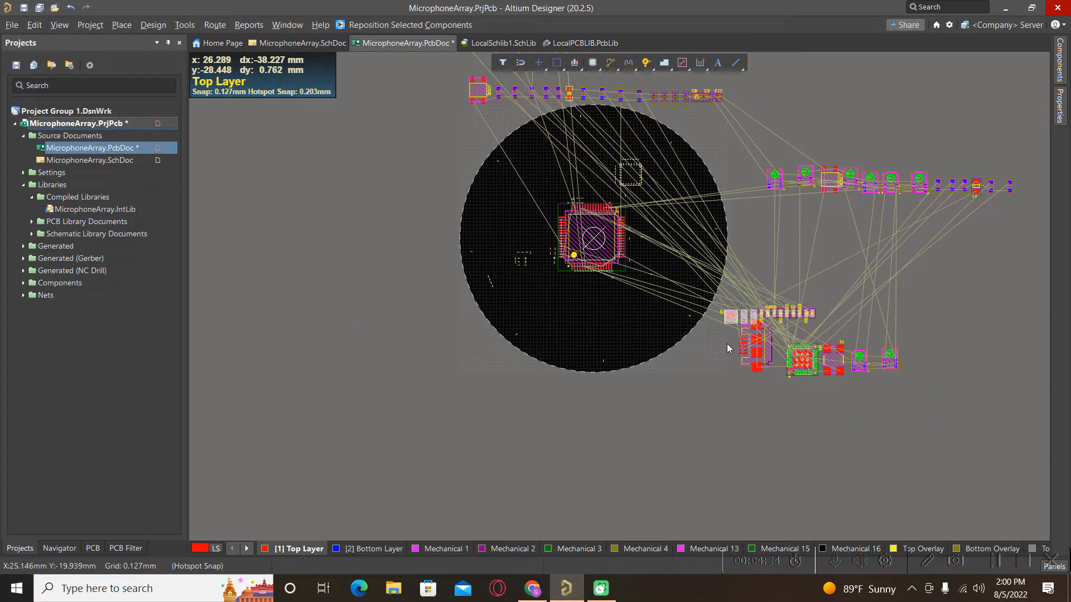
drag(733, 313, 314, 314)
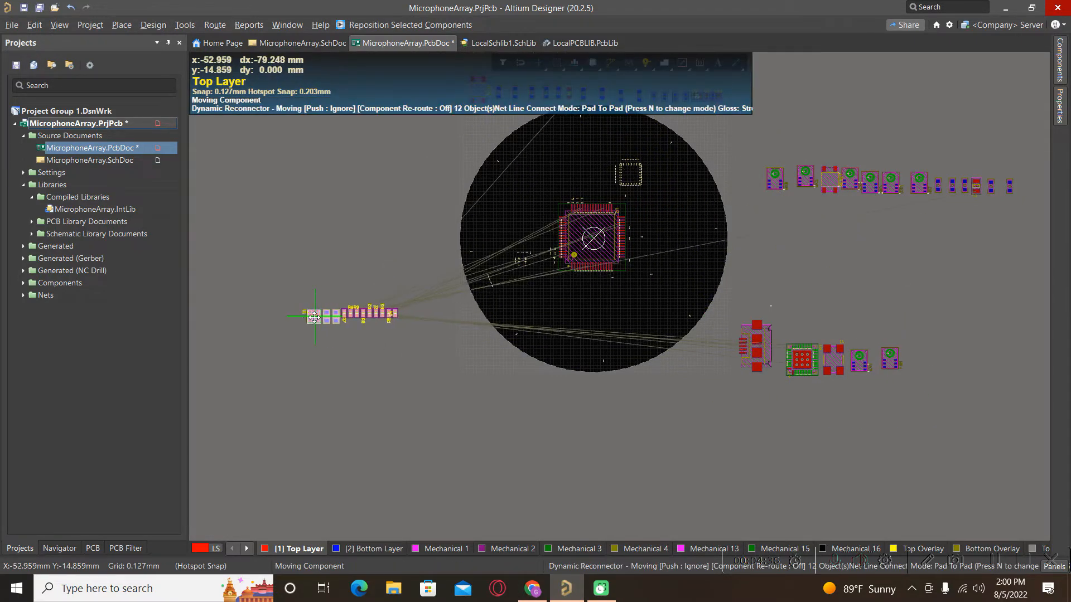
Use Arrange Within Rectangle on the selected U1 group, spanning the rectangle from the board's lower-right edge around the USB connector's row
click(185, 25)
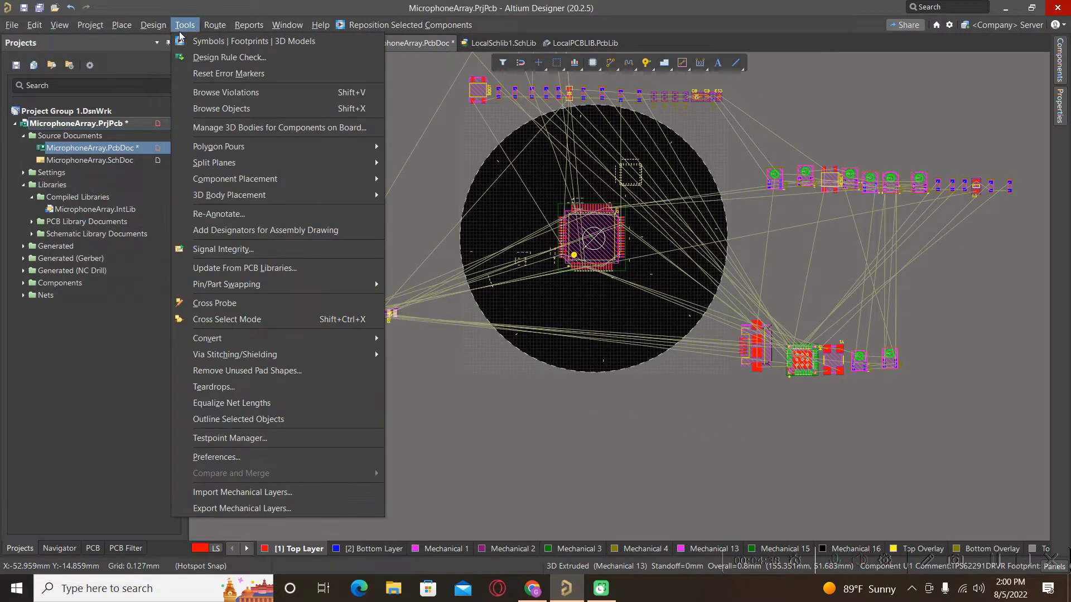
mouse_move(347, 180)
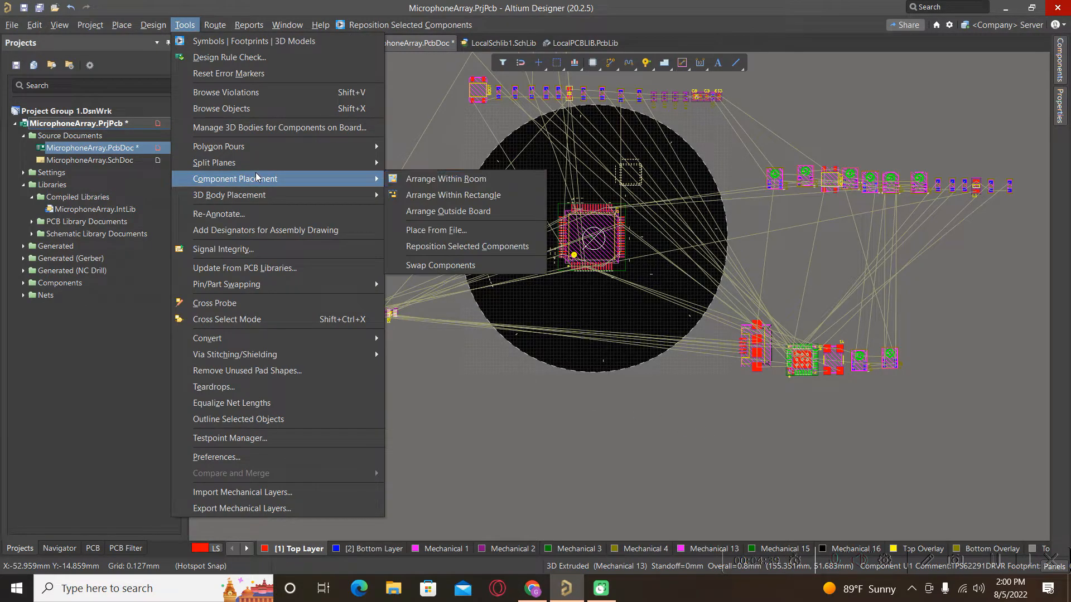
click(458, 195)
click(721, 311)
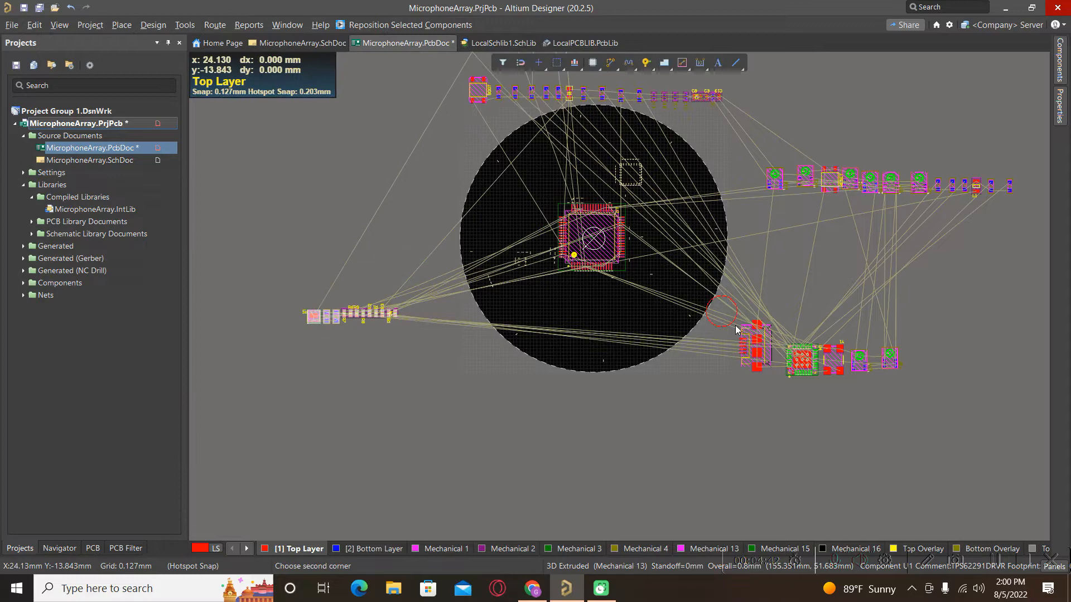
click(942, 398)
click(927, 395)
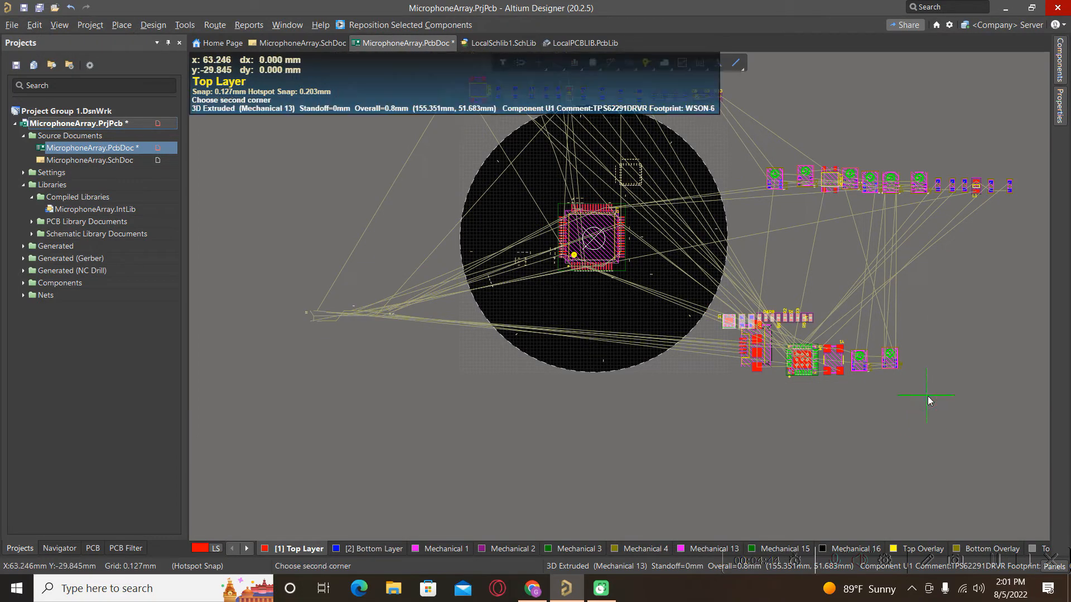
Move the U1, D12, D13 and R1 to R9 group away from the USB connector's row to the board's lower left
right_click(911, 396)
drag(731, 323, 411, 384)
click(753, 356)
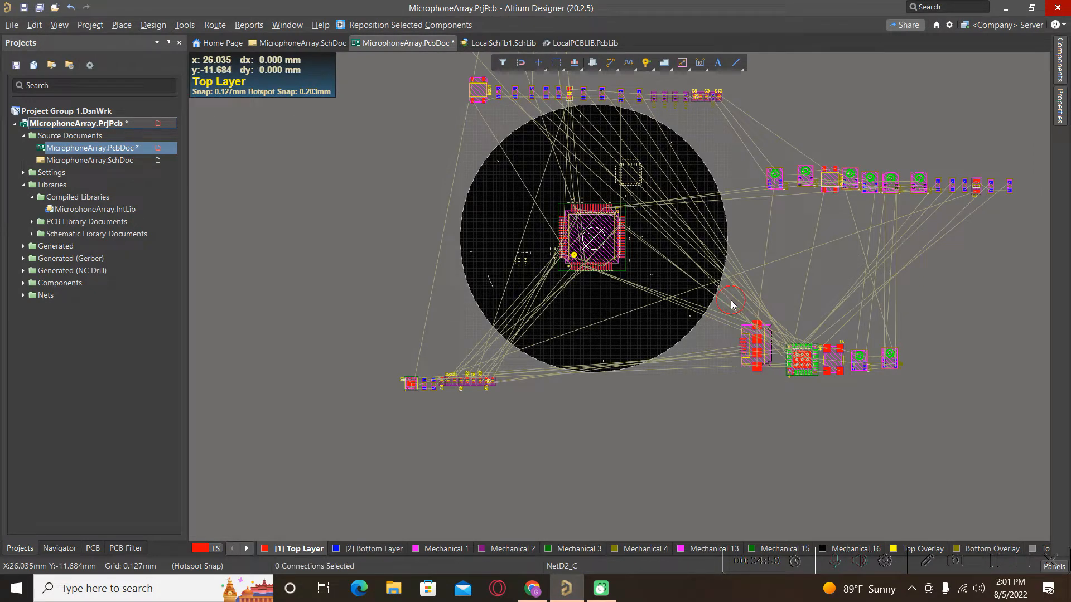
Select the USB connector, U4 and the other three components in that row and create a union from them
drag(717, 305, 951, 406)
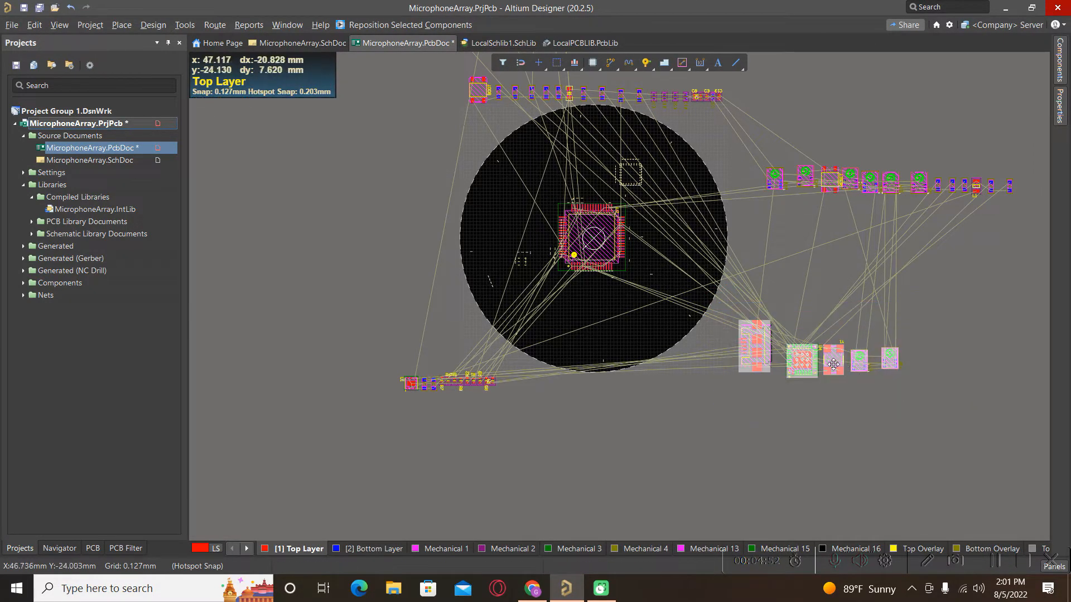
right_click(803, 361)
mouse_move(875, 115)
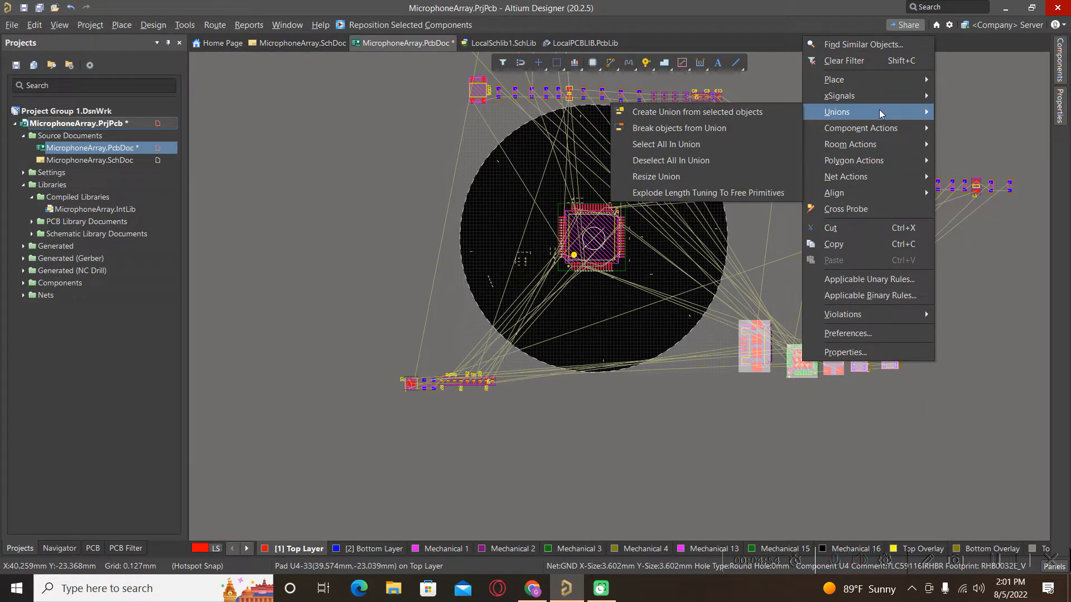
click(746, 121)
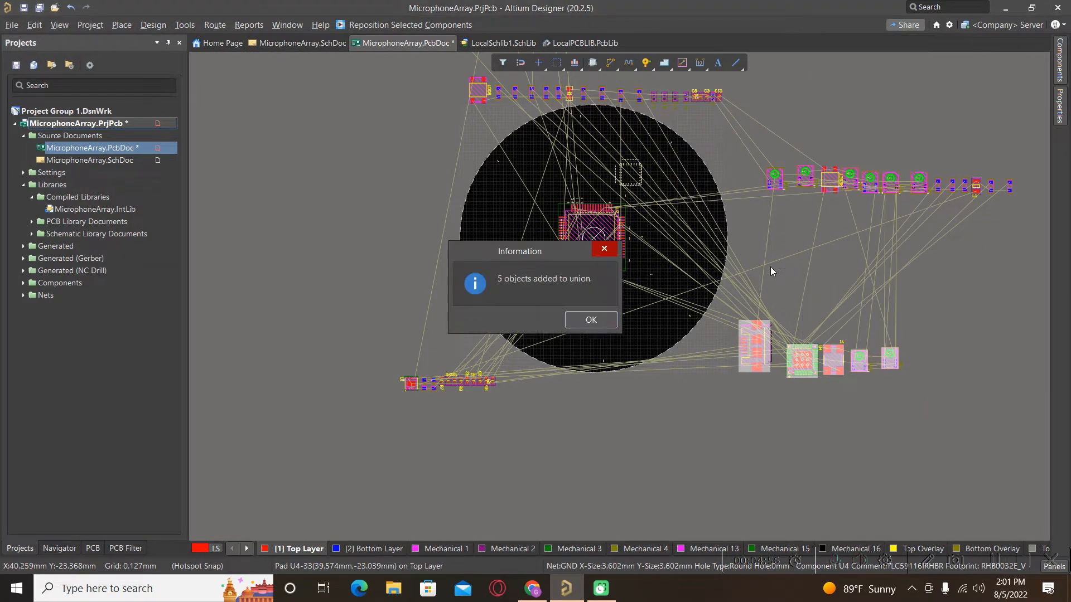
click(594, 320)
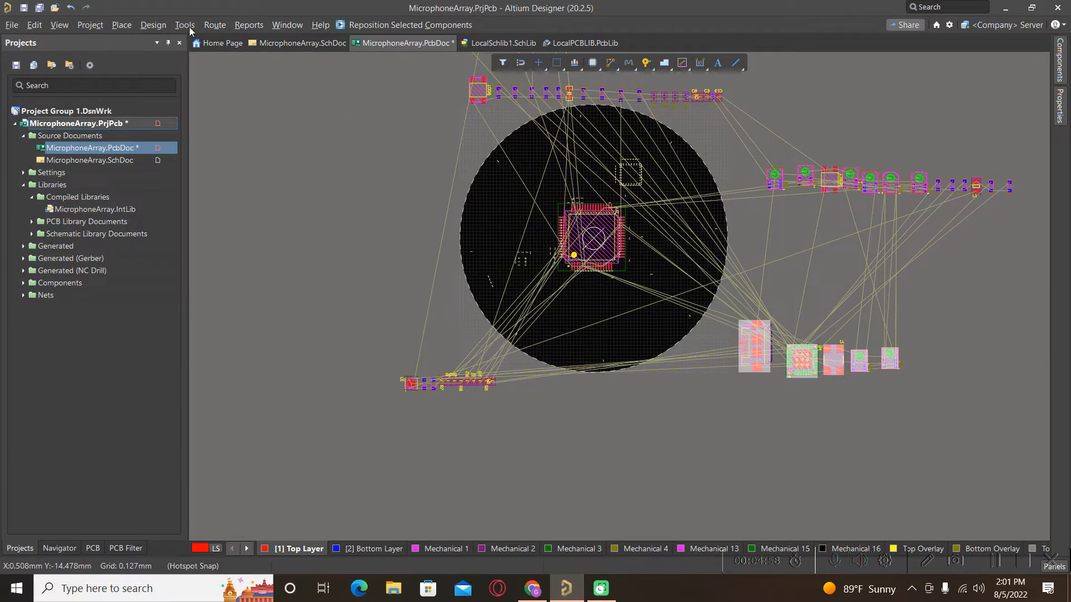
Arrange the USB connector union within a rectangle at the board's lower right, and move the packed row slightly farther from the board
click(185, 25)
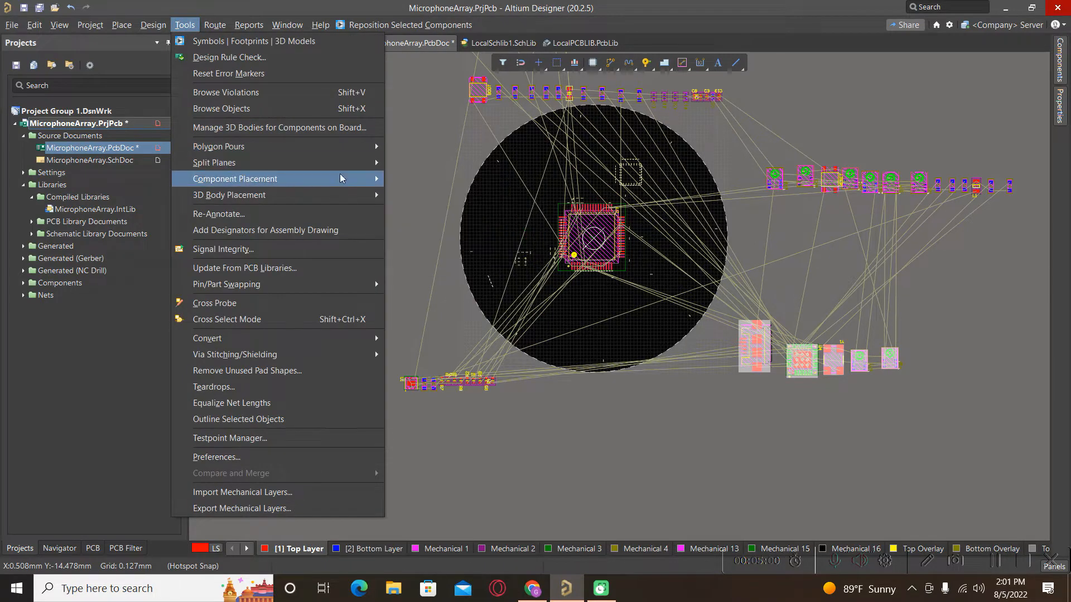
mouse_move(322, 181)
click(447, 195)
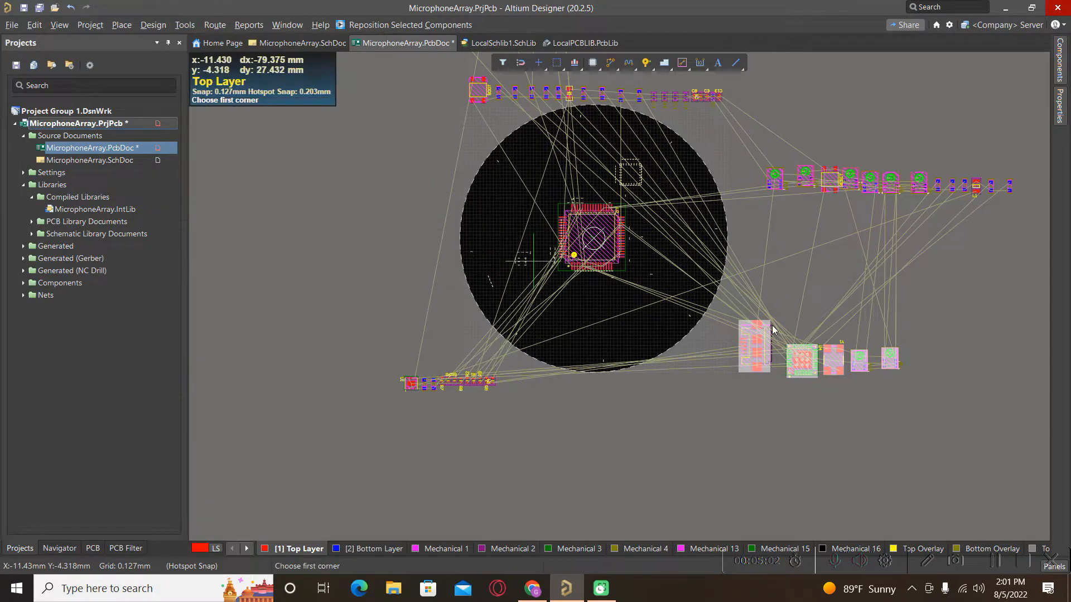
click(716, 289)
click(968, 403)
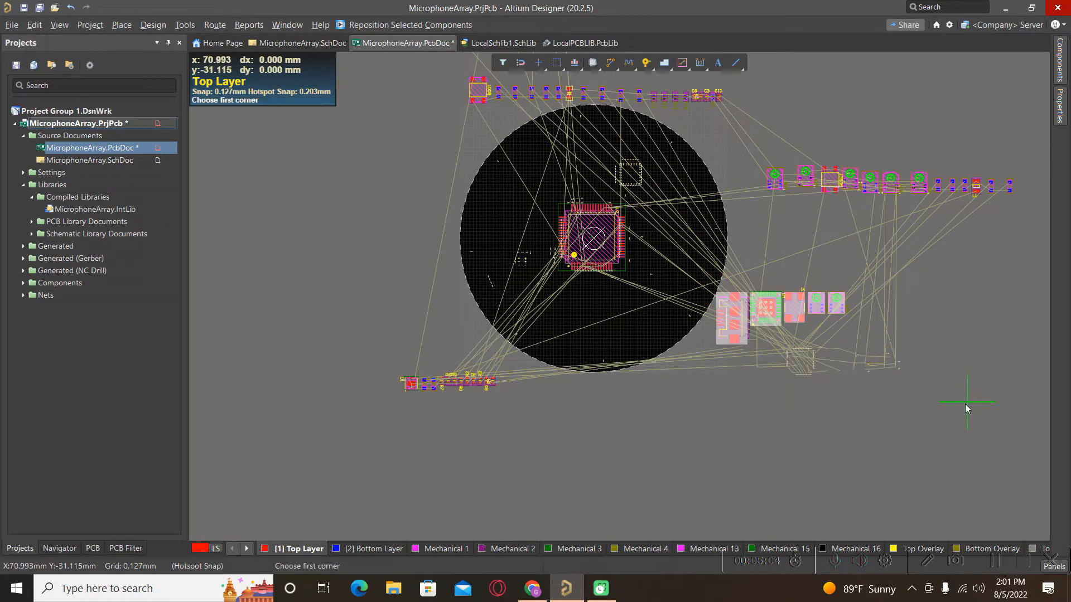
key(Escape)
ctrl+scroll(732, 339, up, 2)
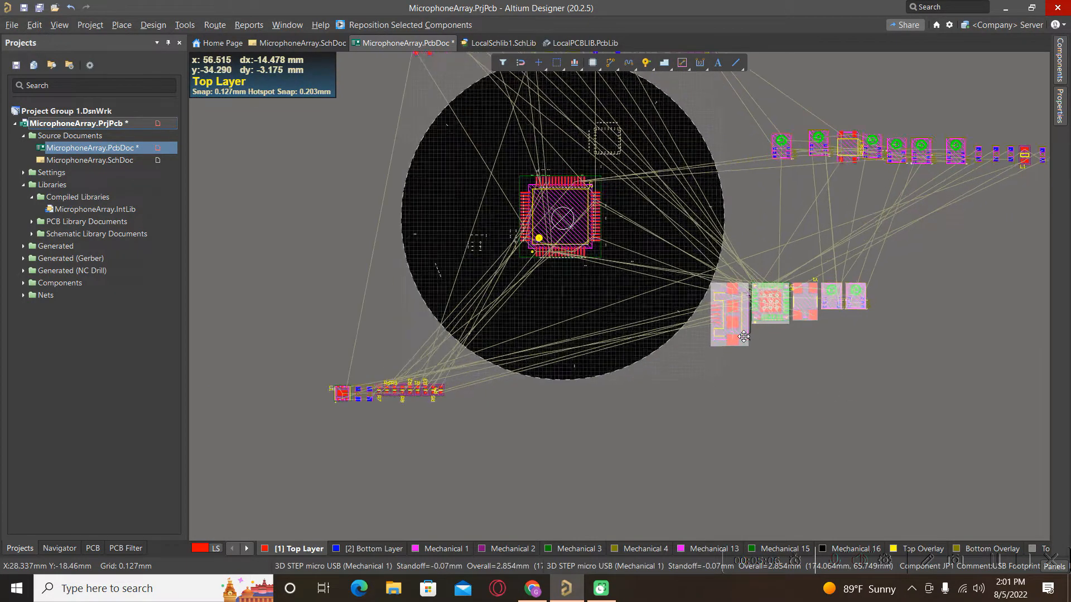
drag(733, 339, 812, 384)
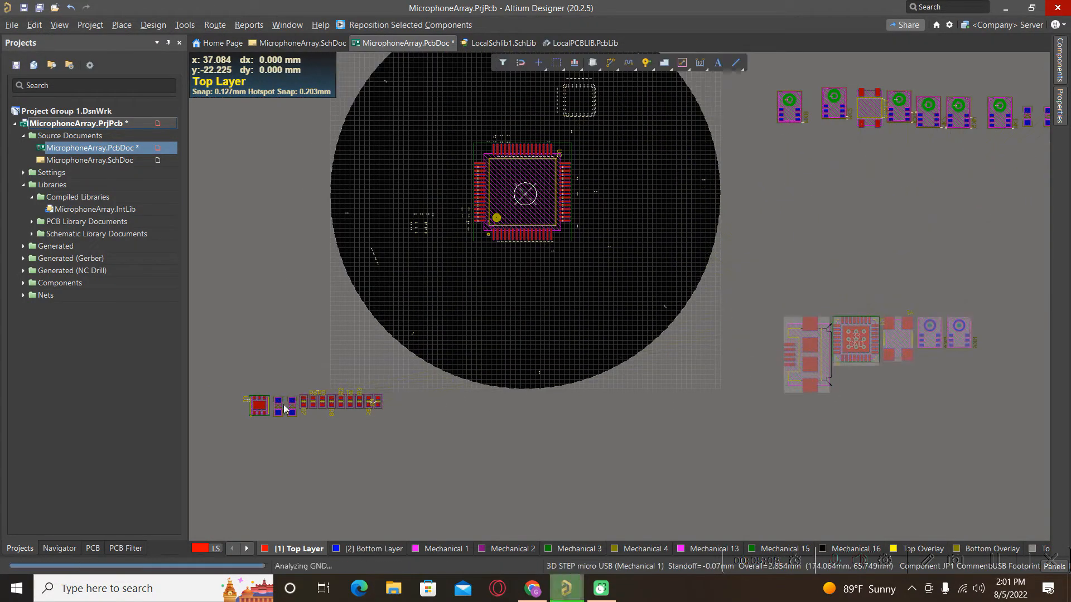
drag(275, 408, 819, 428)
key(ctrl+z)
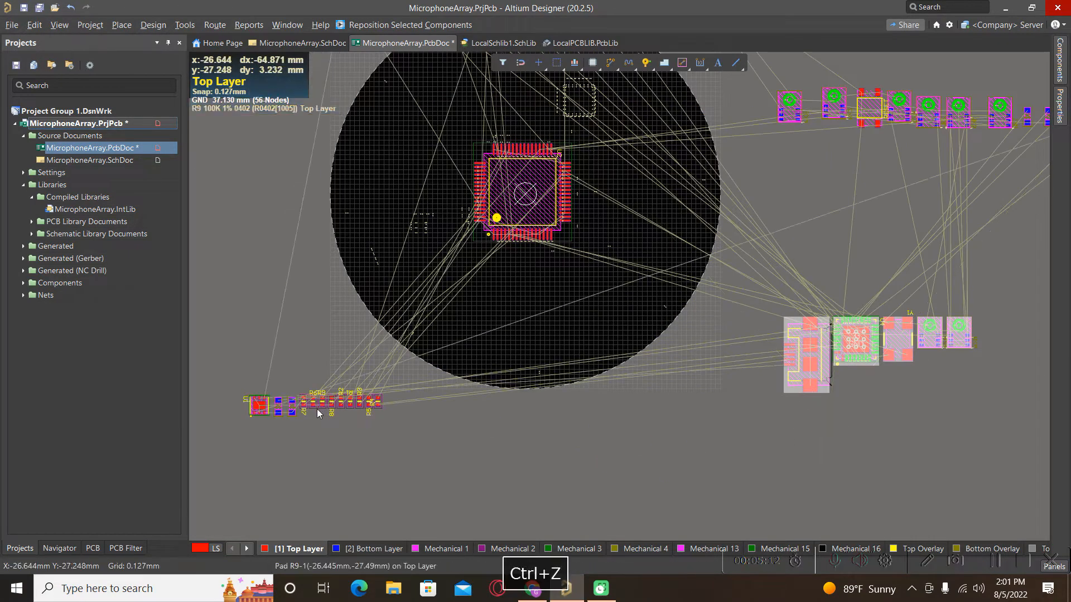
drag(226, 367, 435, 440)
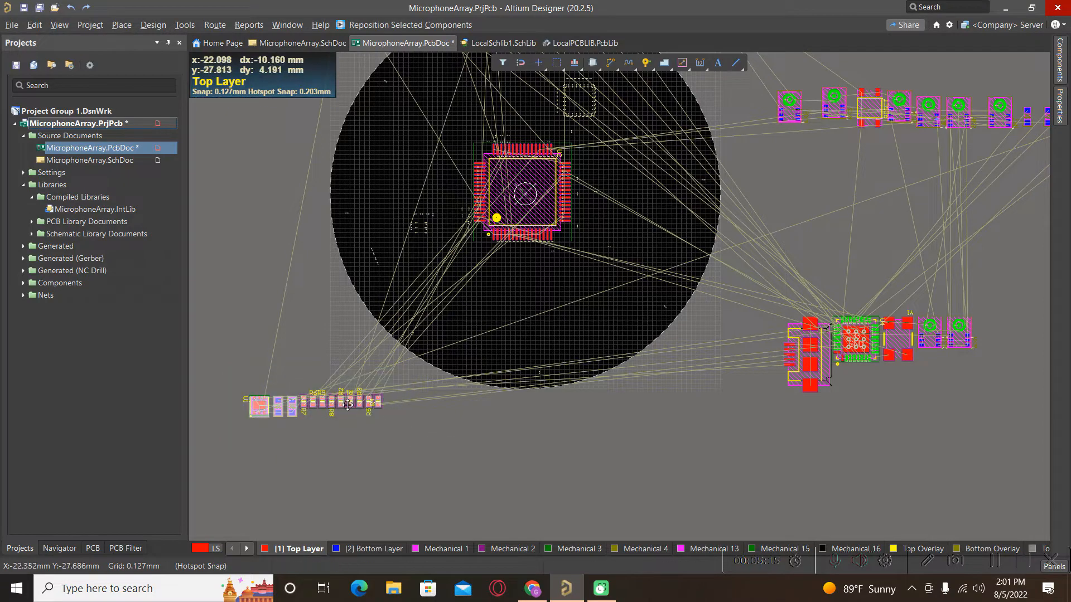
right_click(329, 401)
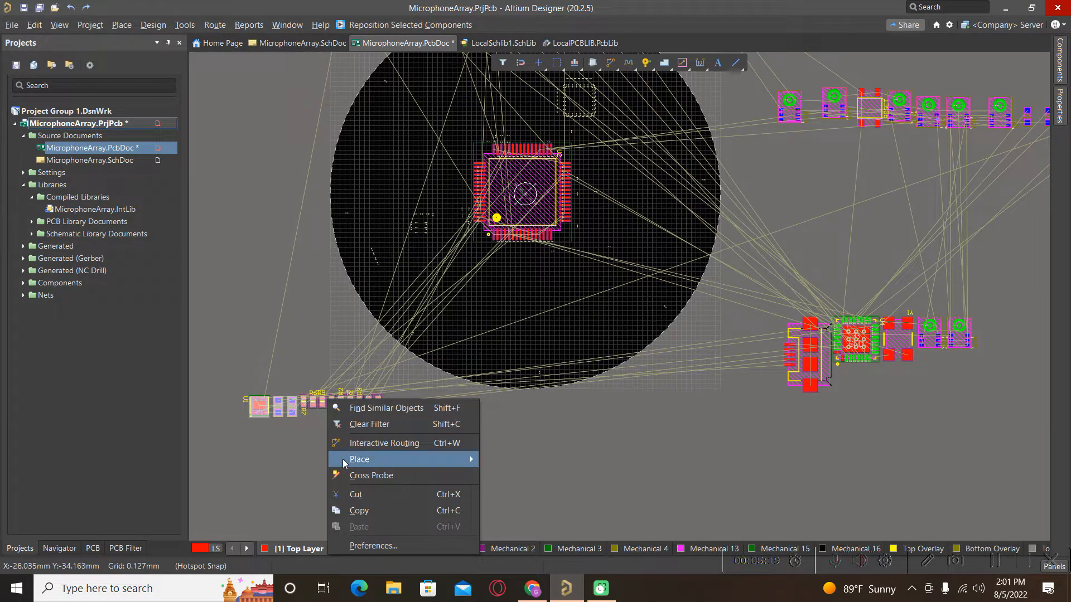
mouse_move(344, 463)
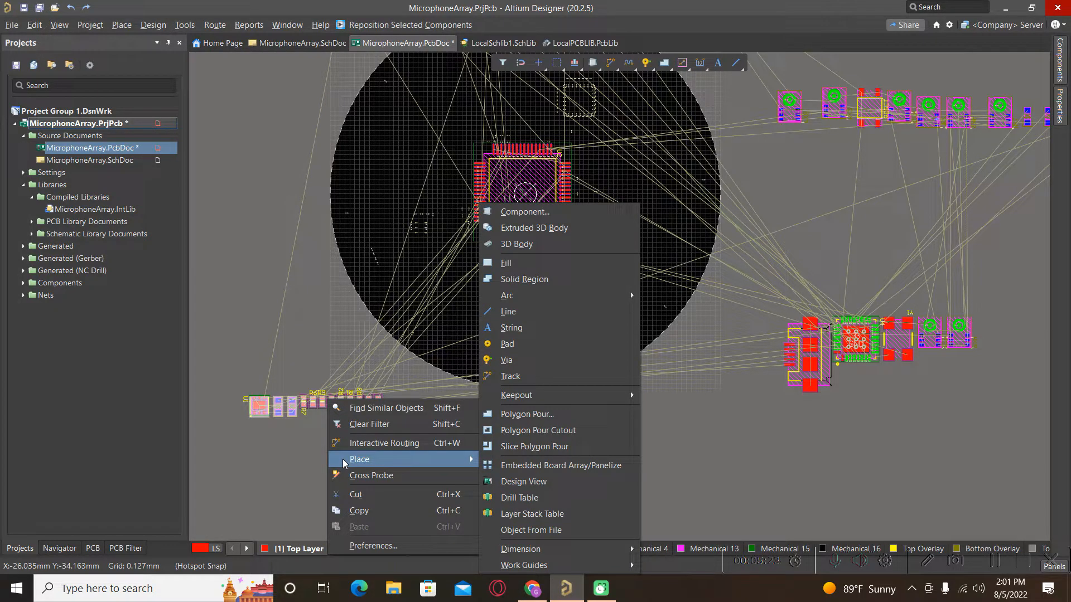
click(284, 464)
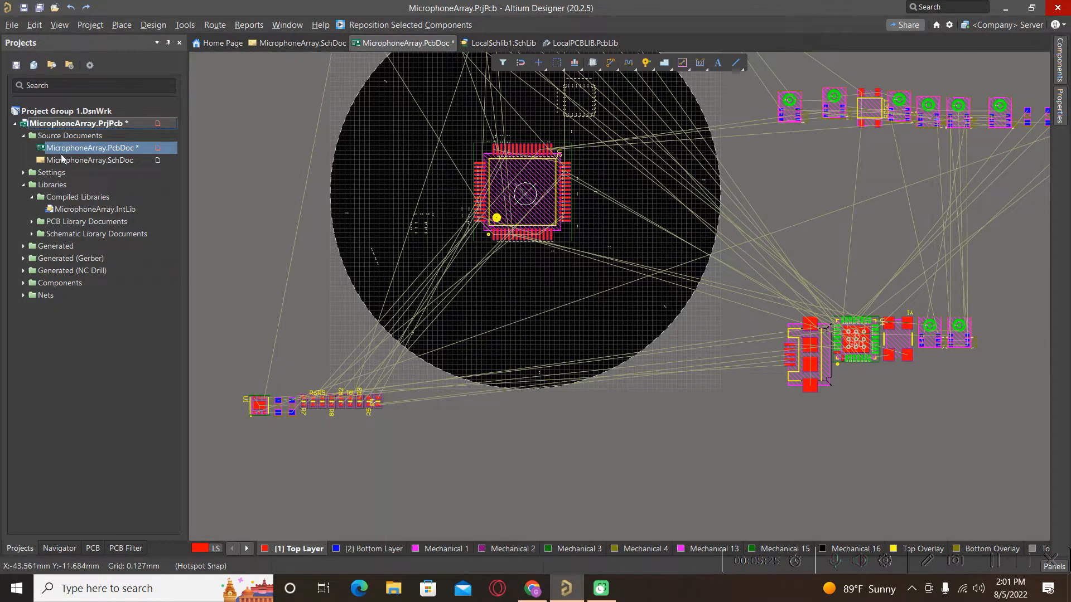
Open the MicrophoneArray.SchDoc schematic and toggle Cross Select Mode
double_click(62, 160)
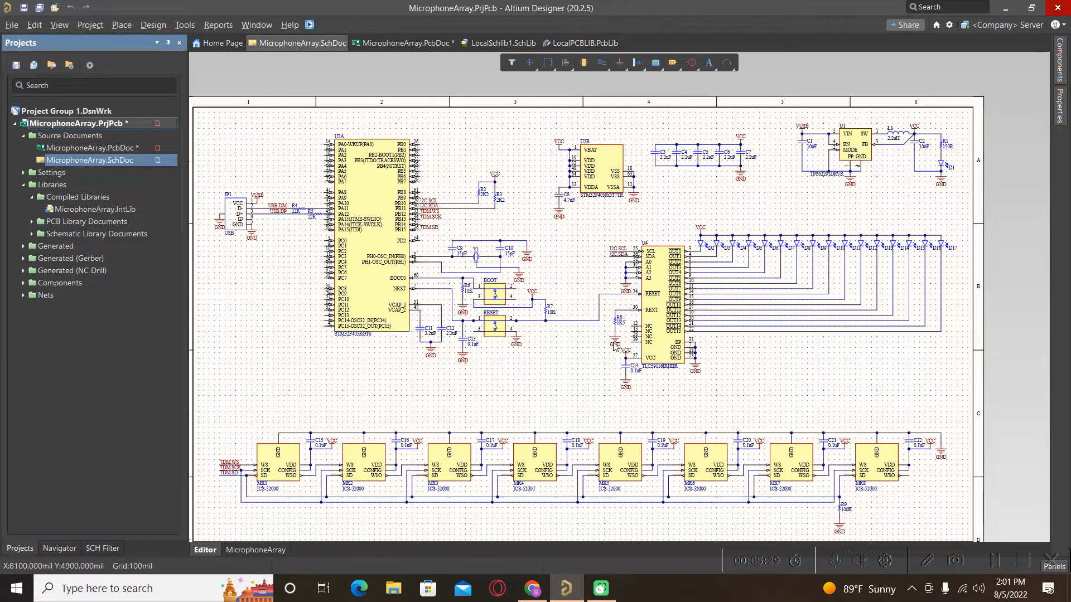
ctrl+scroll(614, 346, down, 1)
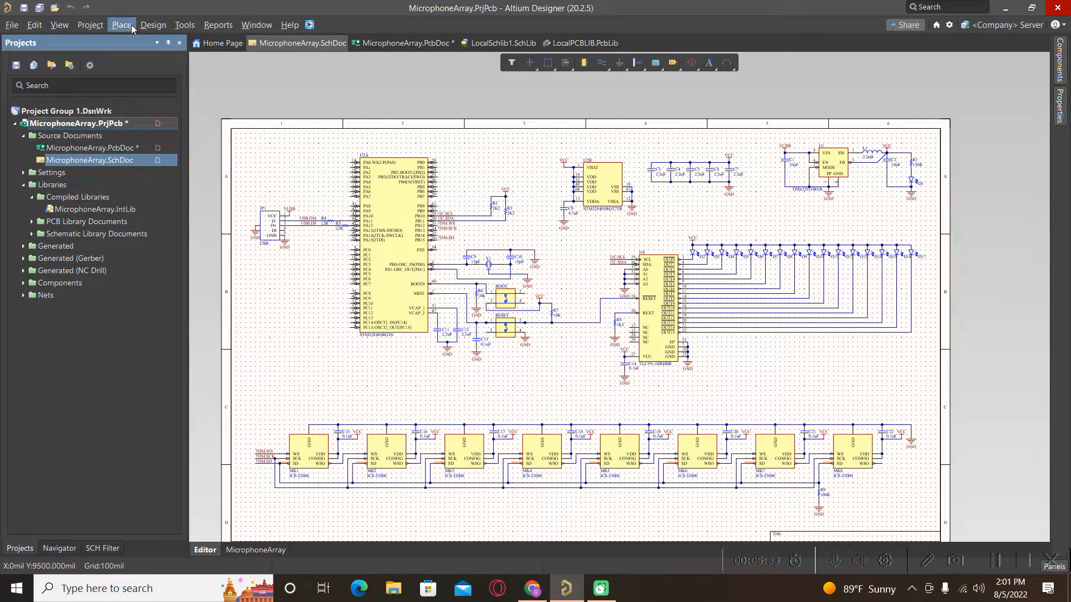
click(181, 26)
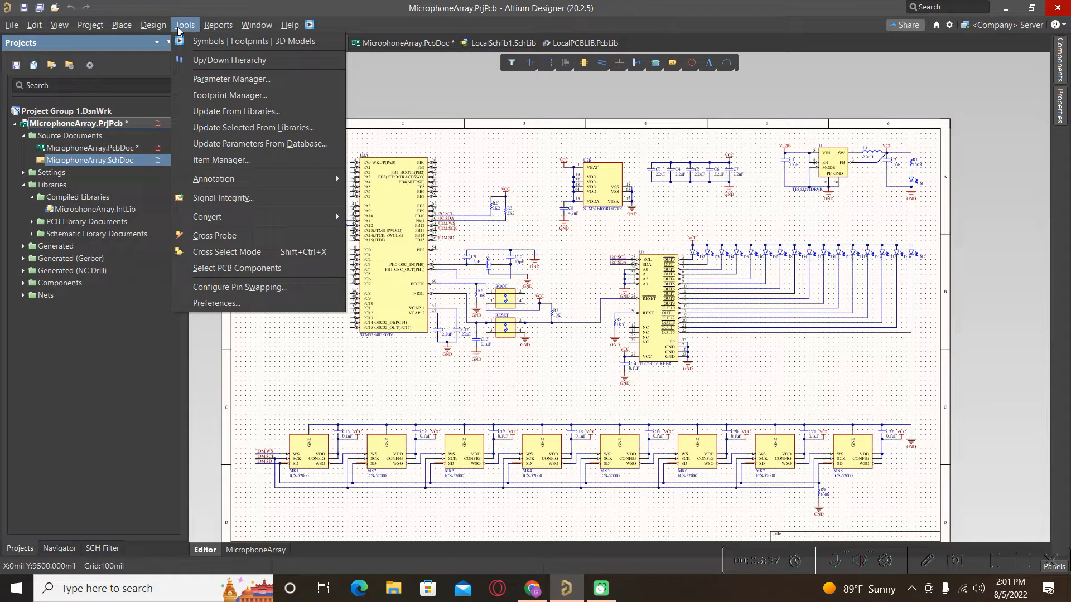
click(225, 252)
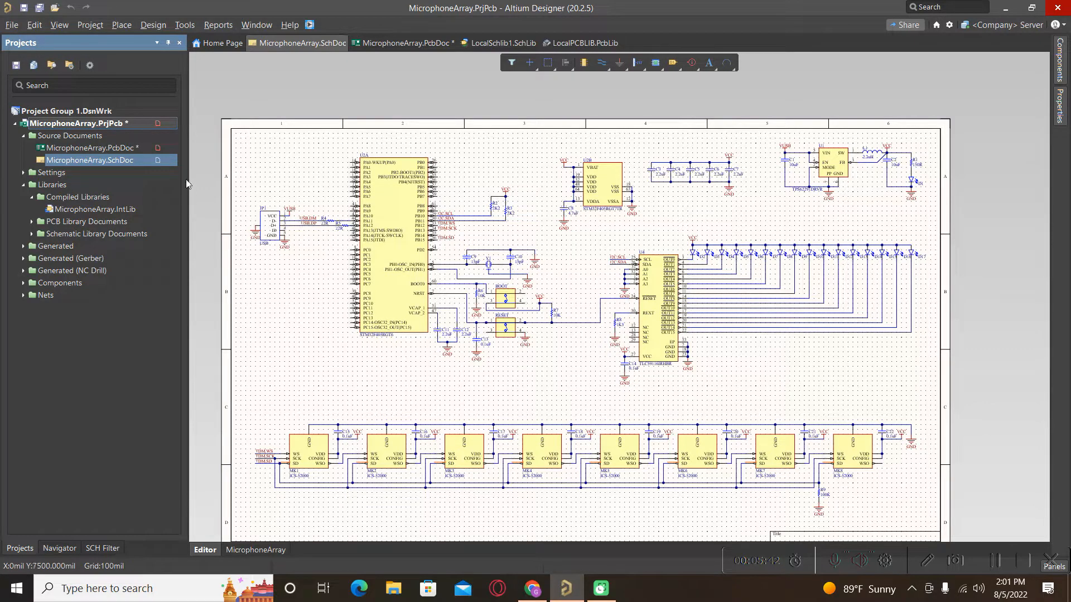
click(185, 26)
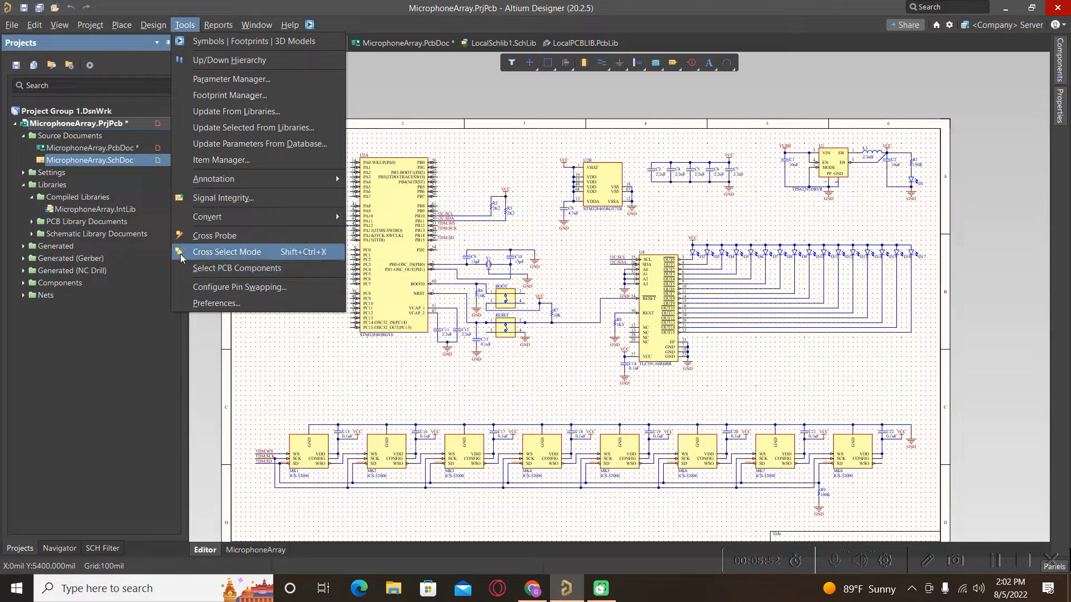
click(316, 367)
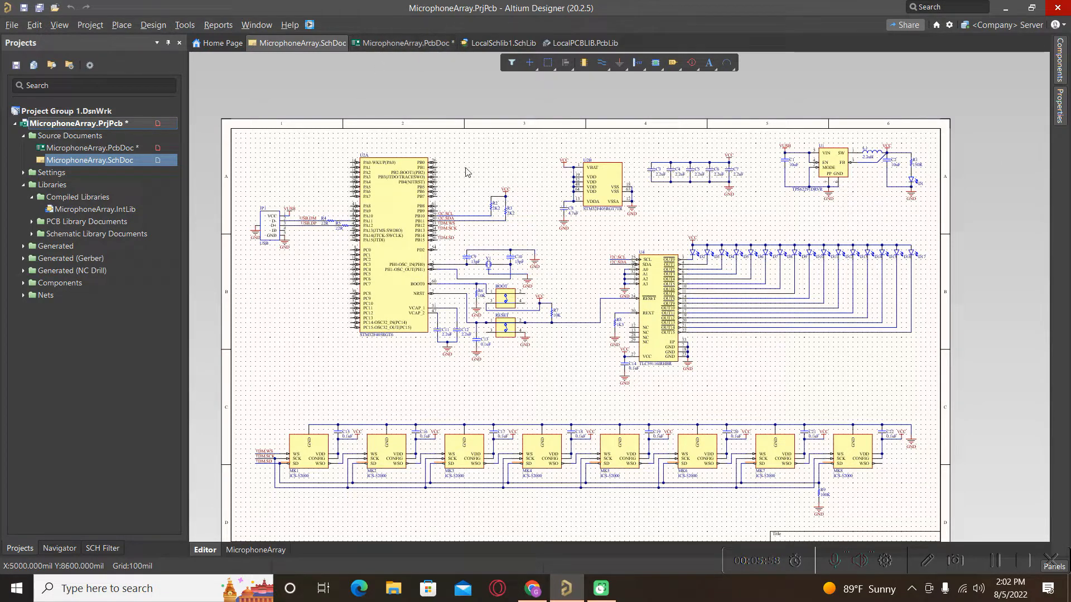
Split the workspace vertically to show MicrophoneArray.PcbDoc beside the schematic, with the whole board and circuit in view
right_click(383, 49)
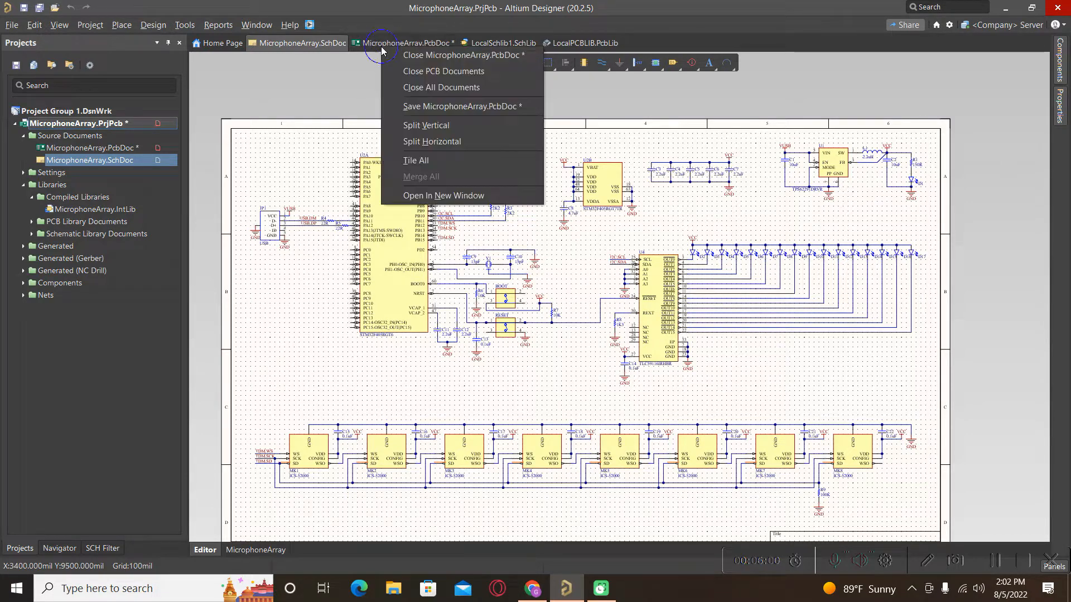
click(439, 126)
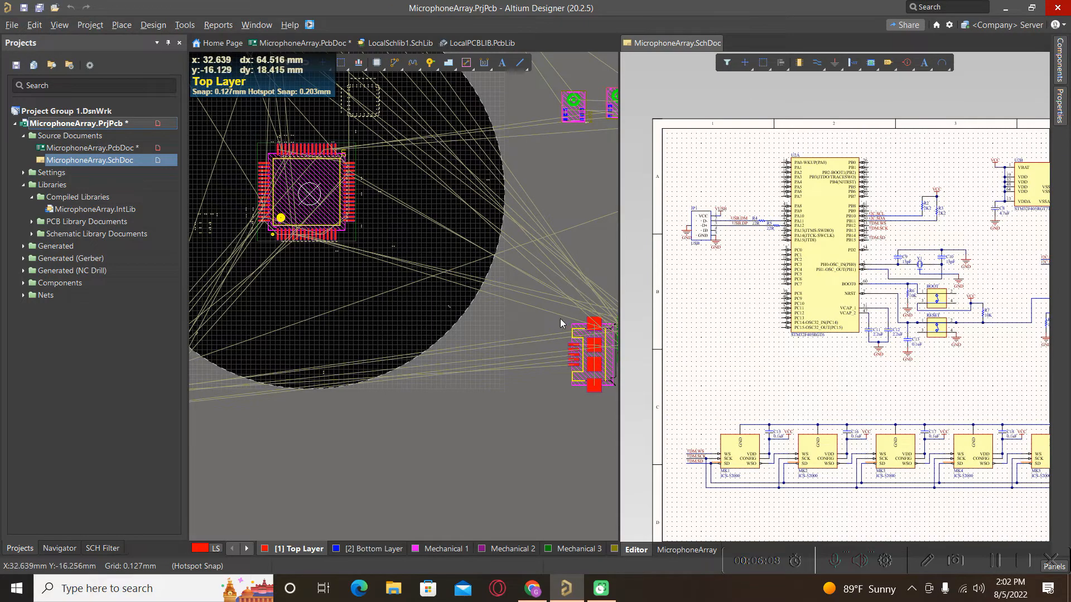
ctrl+scroll(560, 319, down, 4)
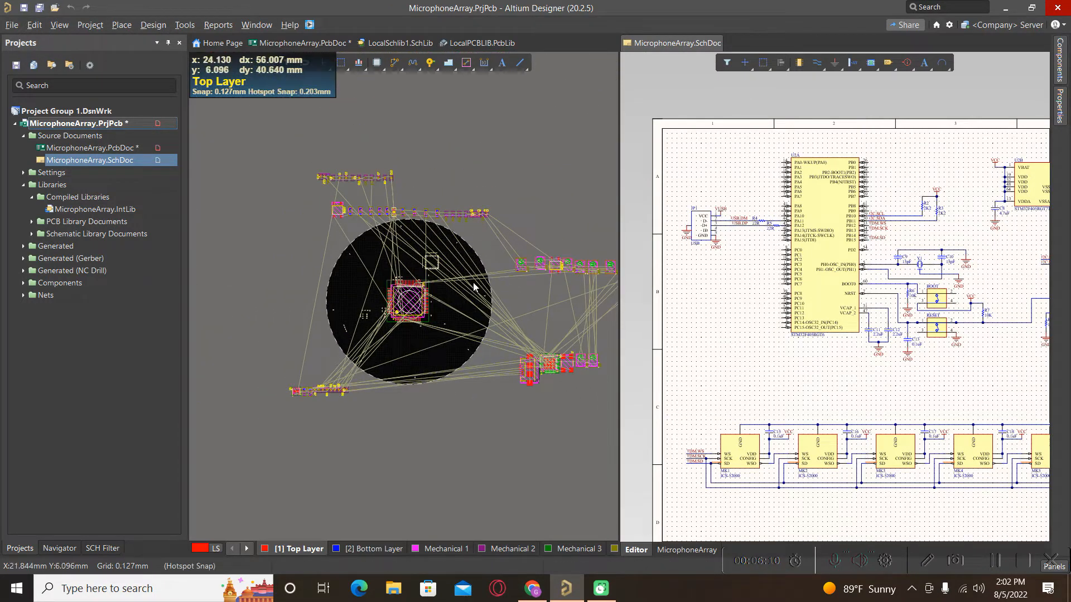
ctrl+scroll(445, 292, down, 1)
ctrl+scroll(703, 331, down, 2)
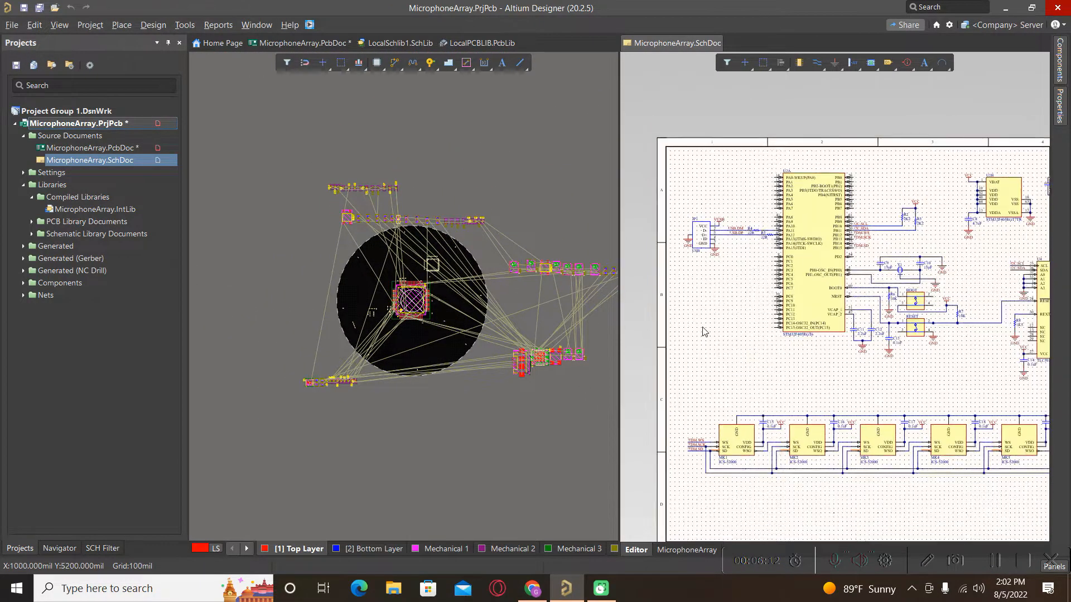
ctrl+scroll(929, 326, up, 2)
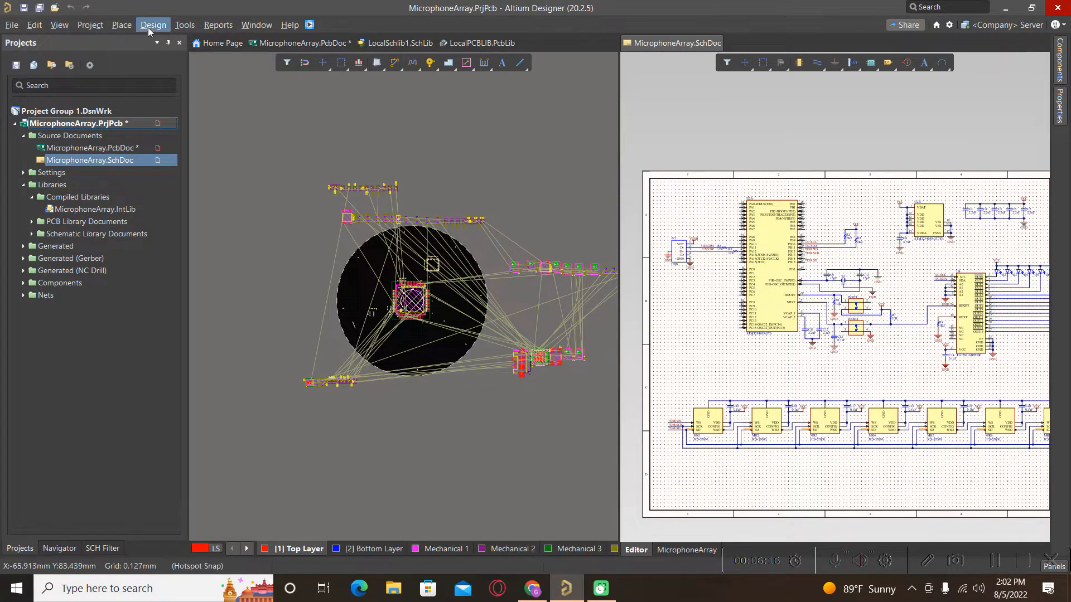
click(180, 25)
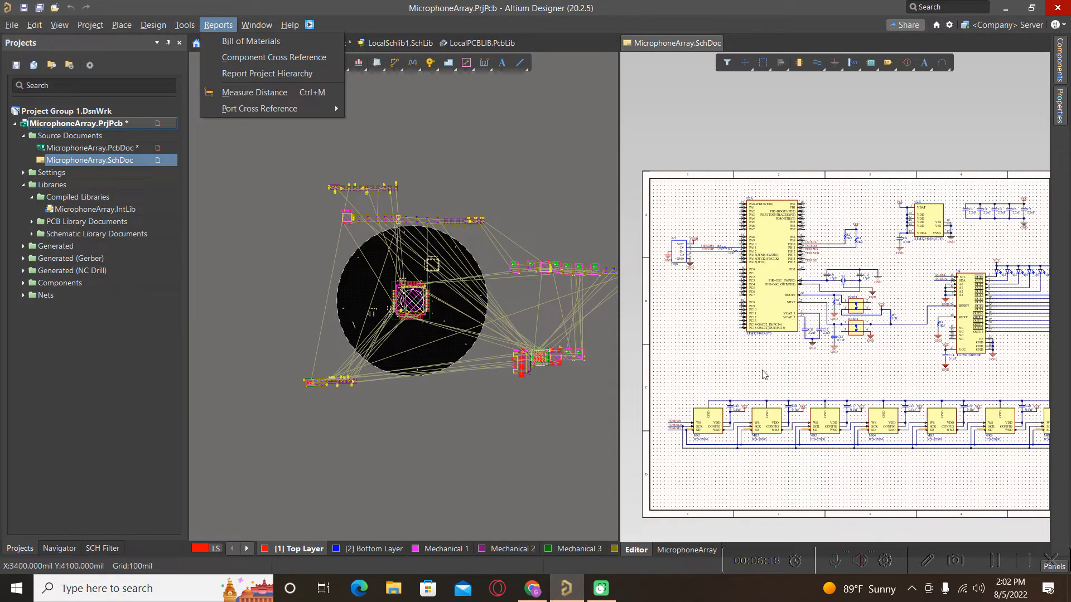
click(719, 364)
click(185, 25)
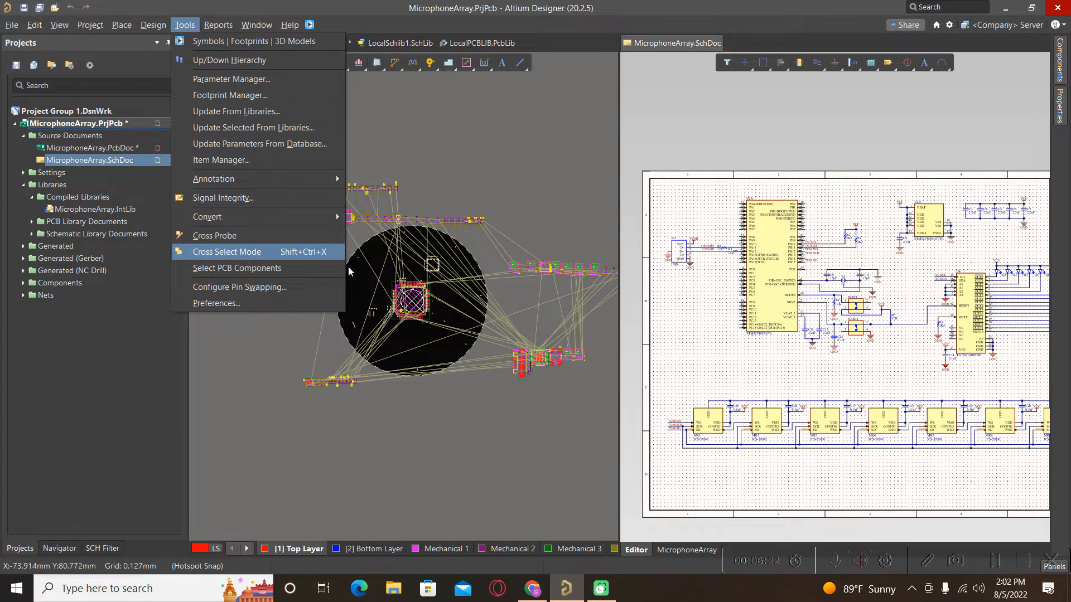
click(734, 359)
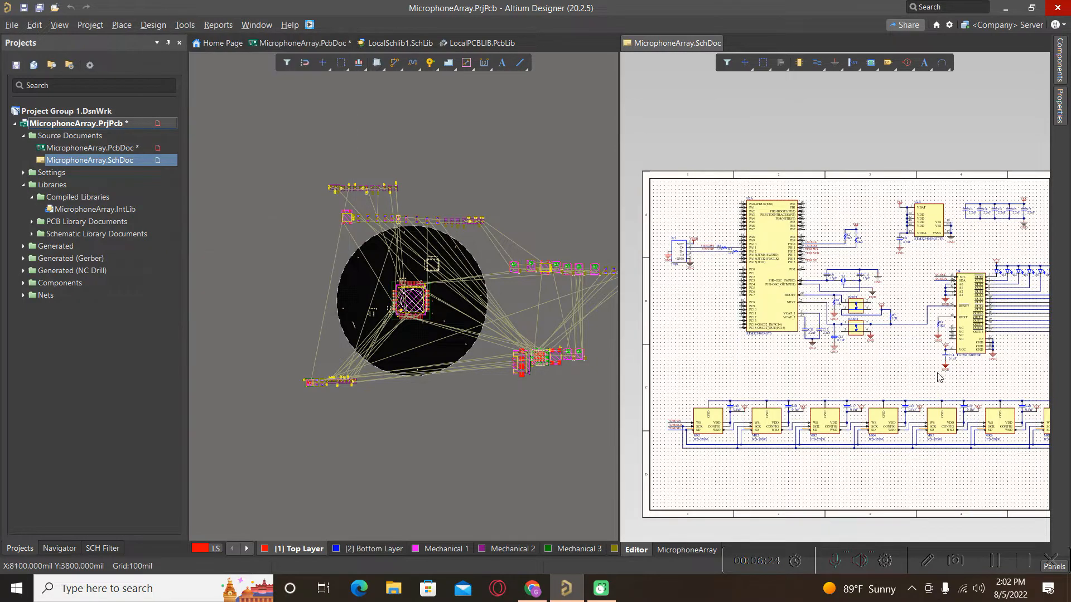
Cross probe U2A from the schematic to its footprint on the PCB, and end the command
ctrl+scroll(764, 325, up, 4)
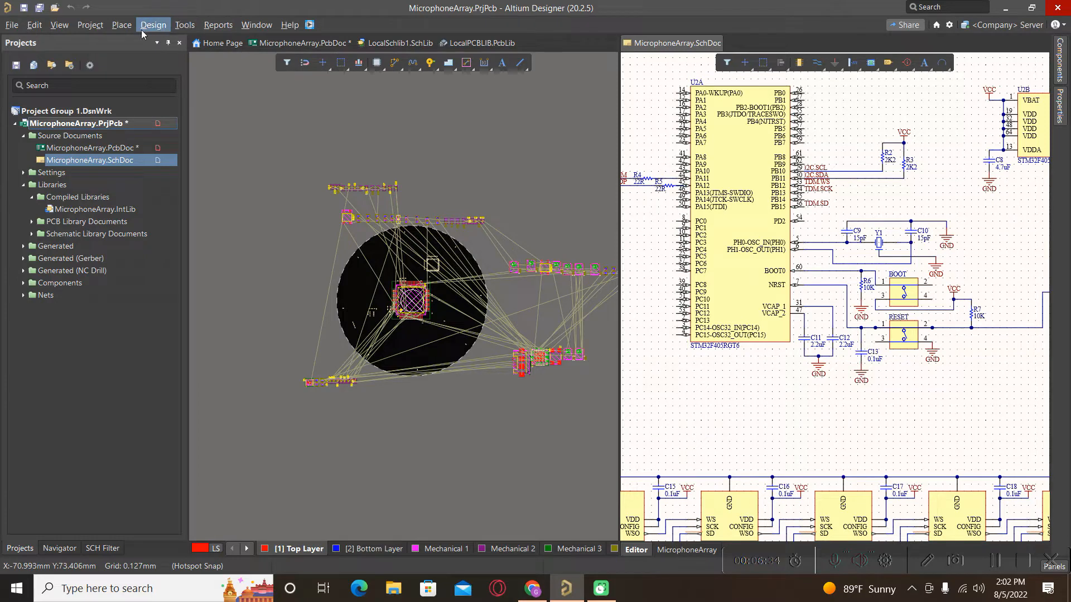
click(185, 24)
click(206, 235)
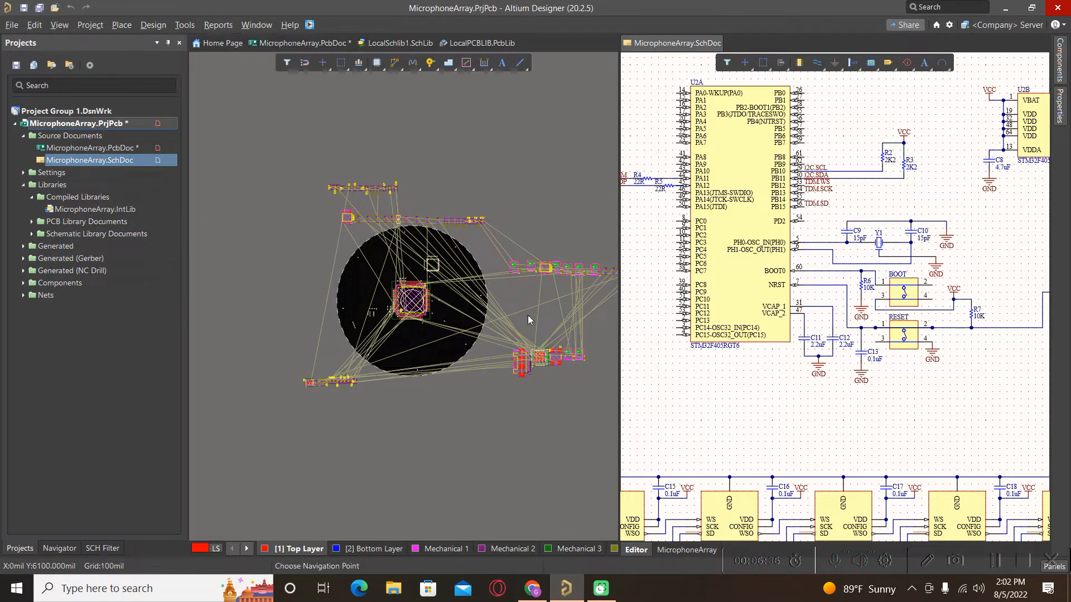
click(728, 277)
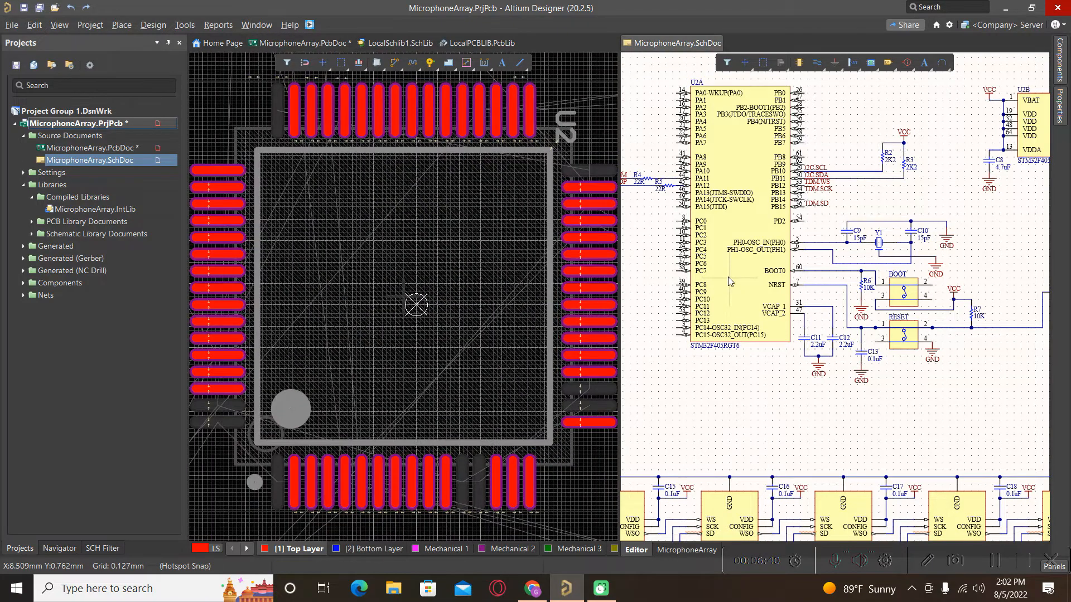
click(435, 334)
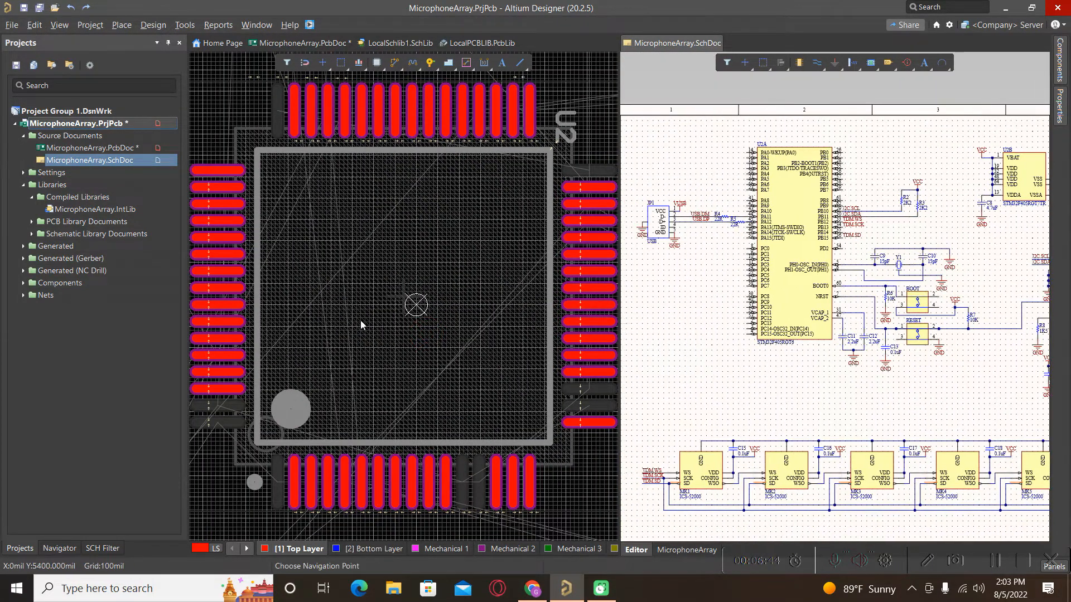
ctrl+scroll(360, 320, down, 1)
right_click(395, 315)
ctrl+scroll(393, 316, down, 1)
ctrl+scroll(387, 314, down, 4)
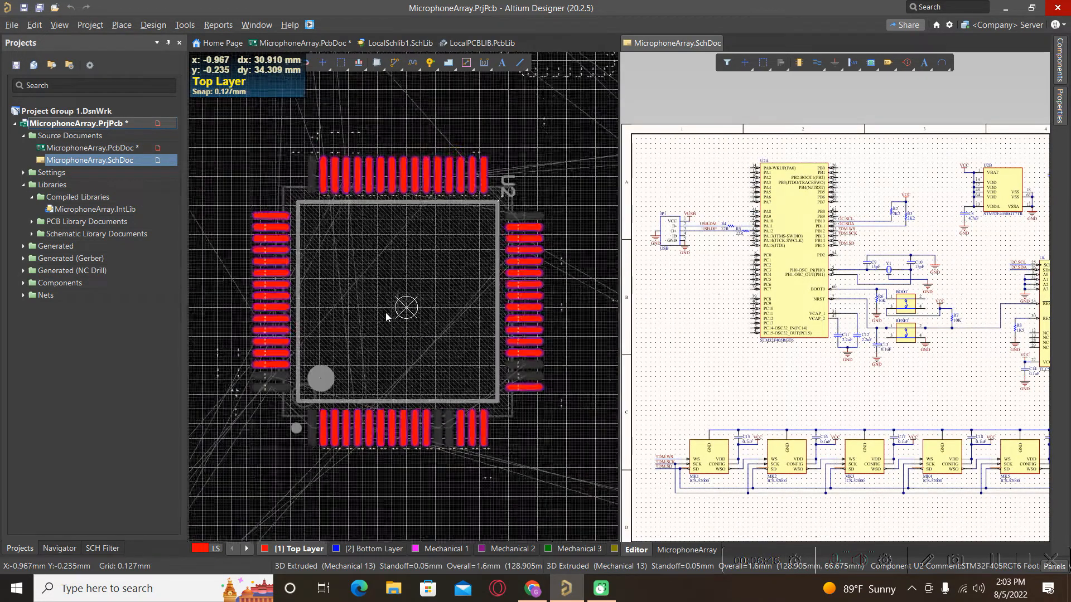
ctrl+scroll(453, 296, down, 1)
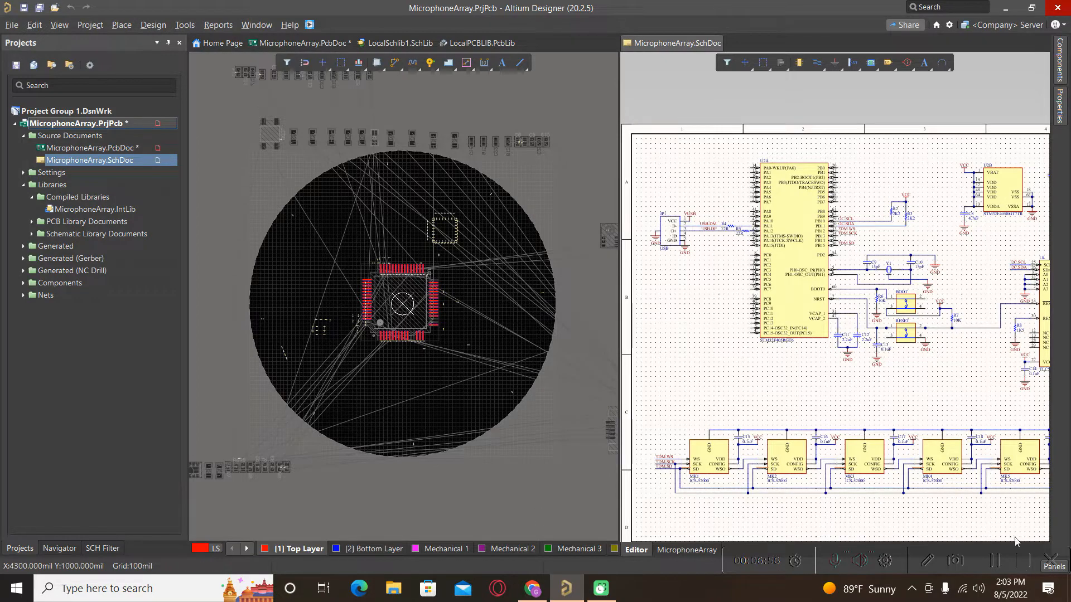
Open the Navigator with the program window restored to a smaller size, and enable Select Objects in its options
double_click(630, 13)
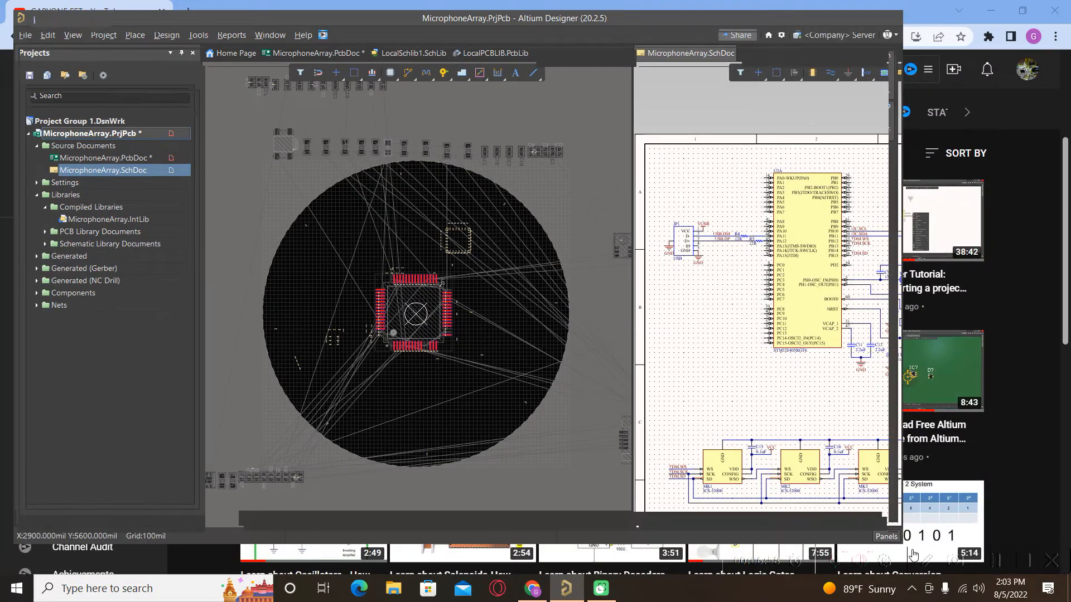
click(880, 532)
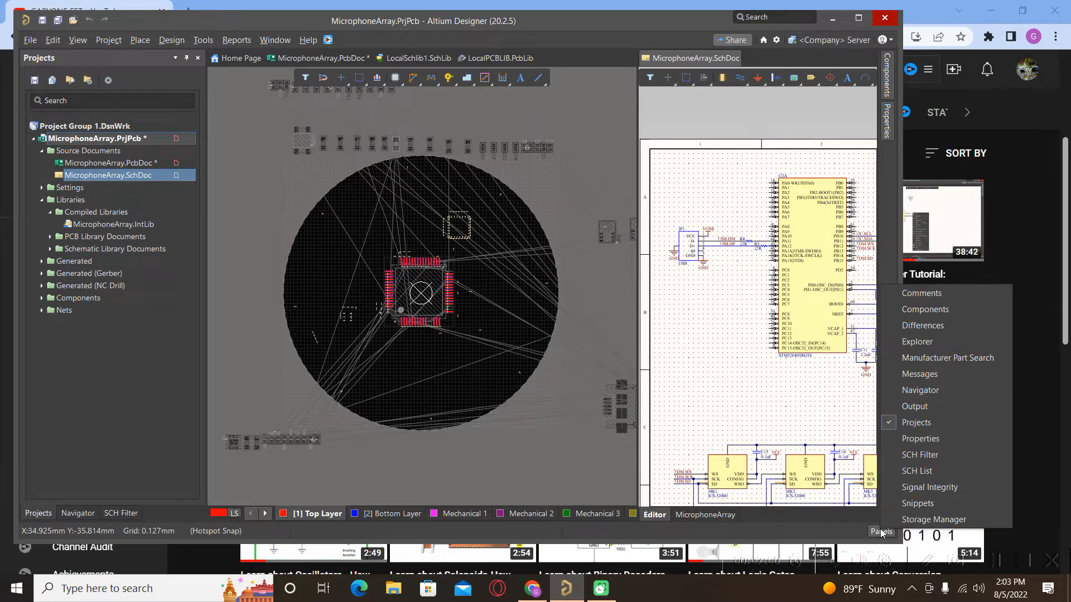
click(920, 390)
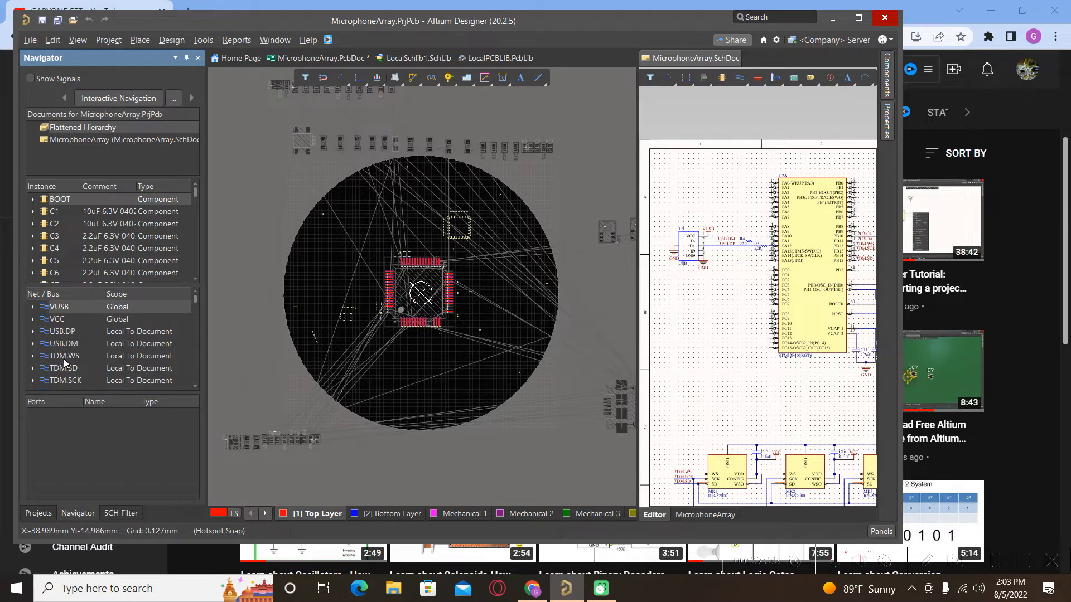
right_click(64, 360)
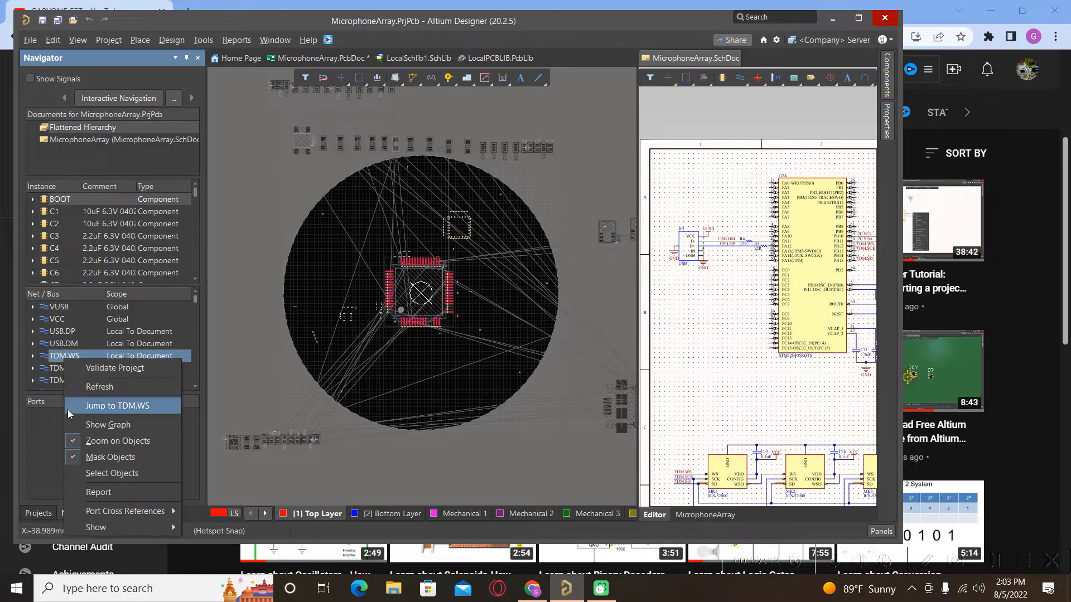
click(78, 474)
right_click(56, 360)
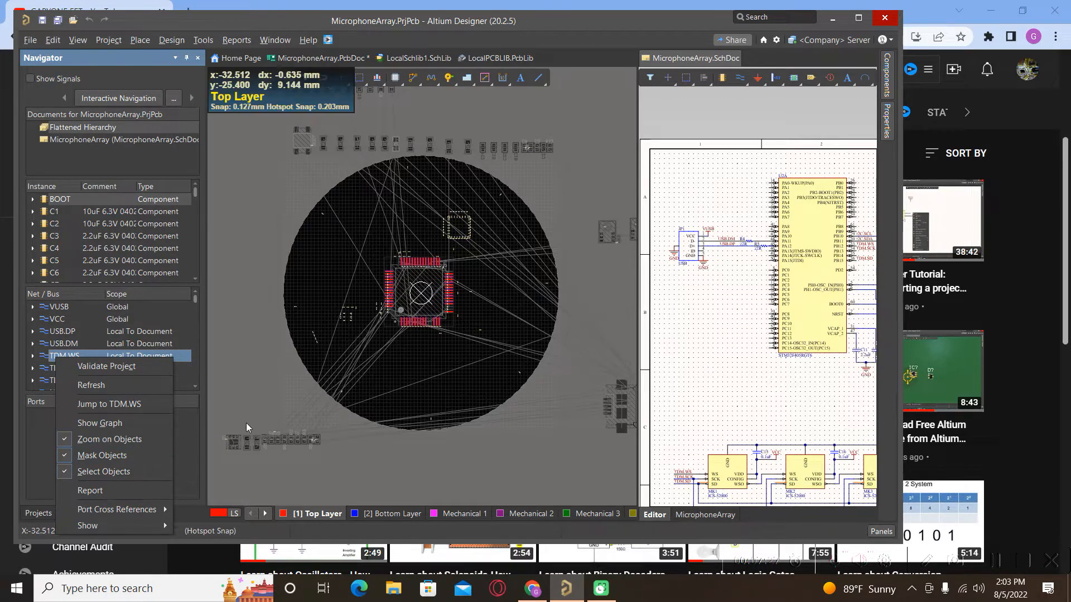
click(249, 408)
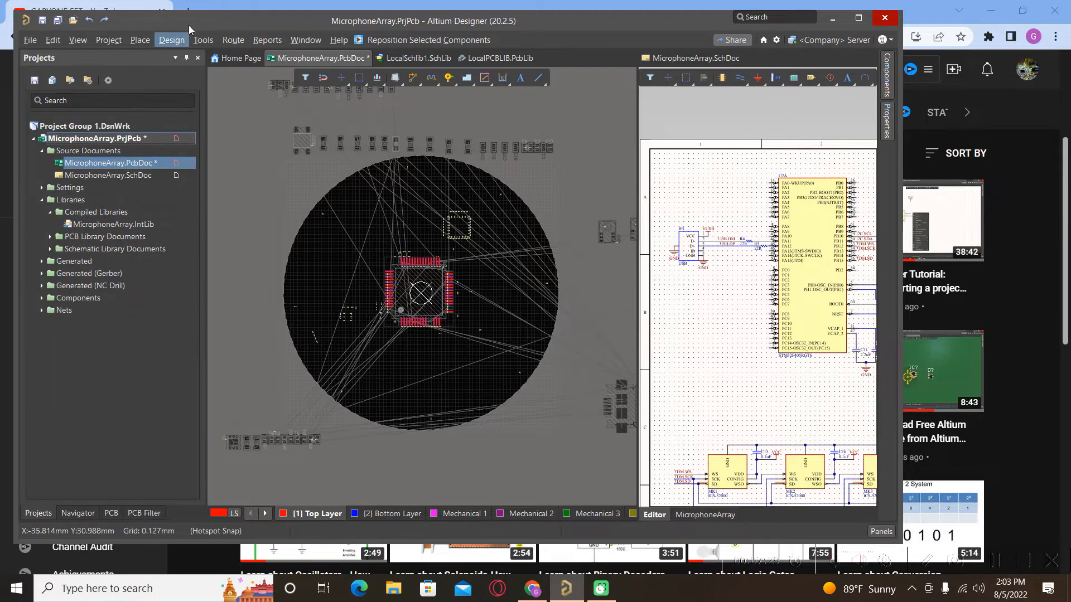
click(203, 40)
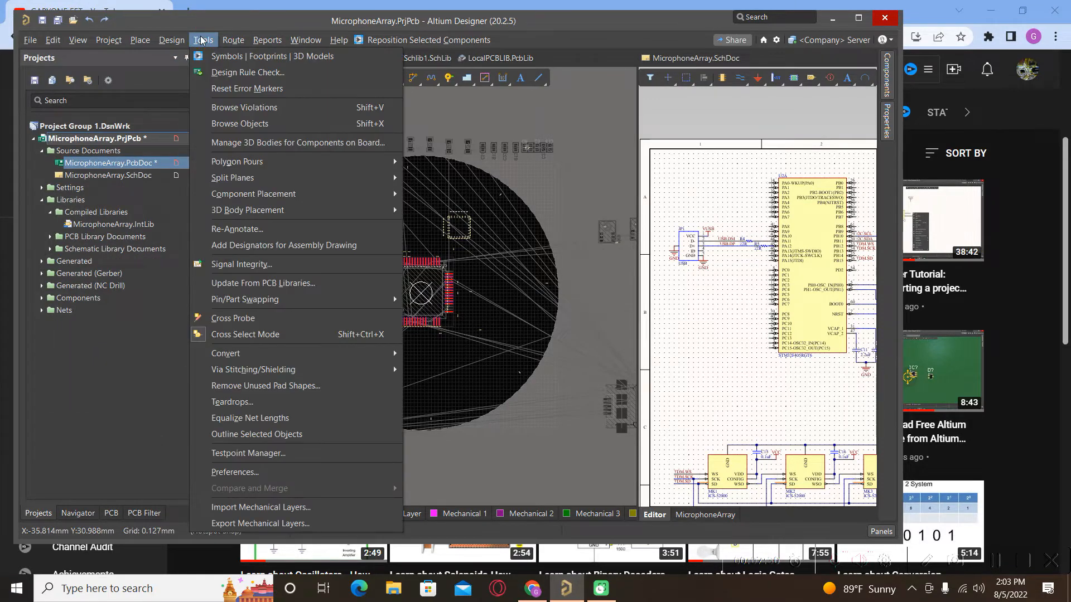
click(240, 313)
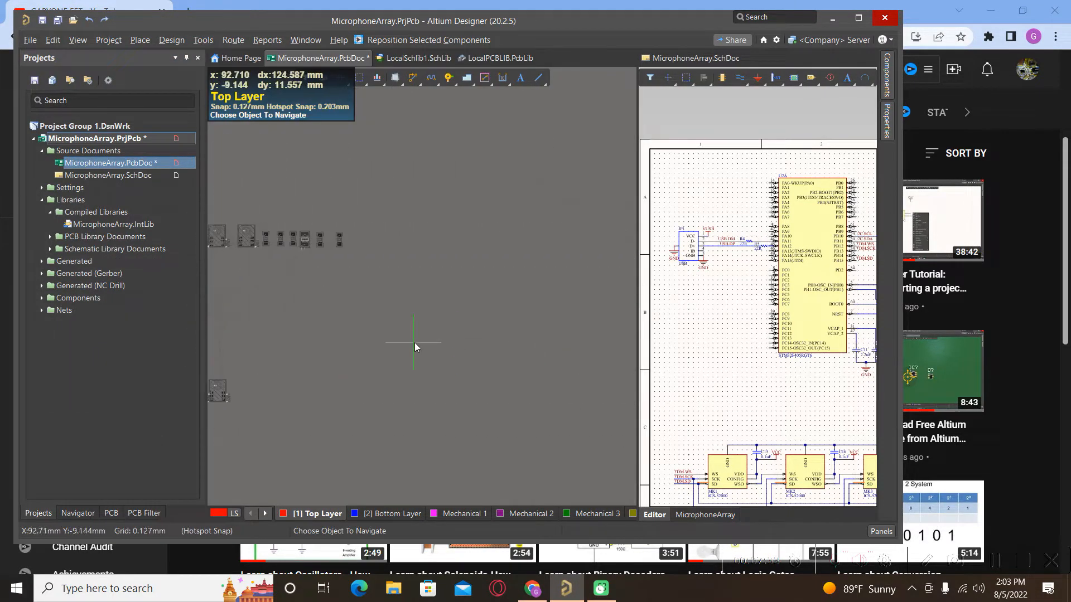
right_click(414, 343)
ctrl+scroll(421, 356, down, 3)
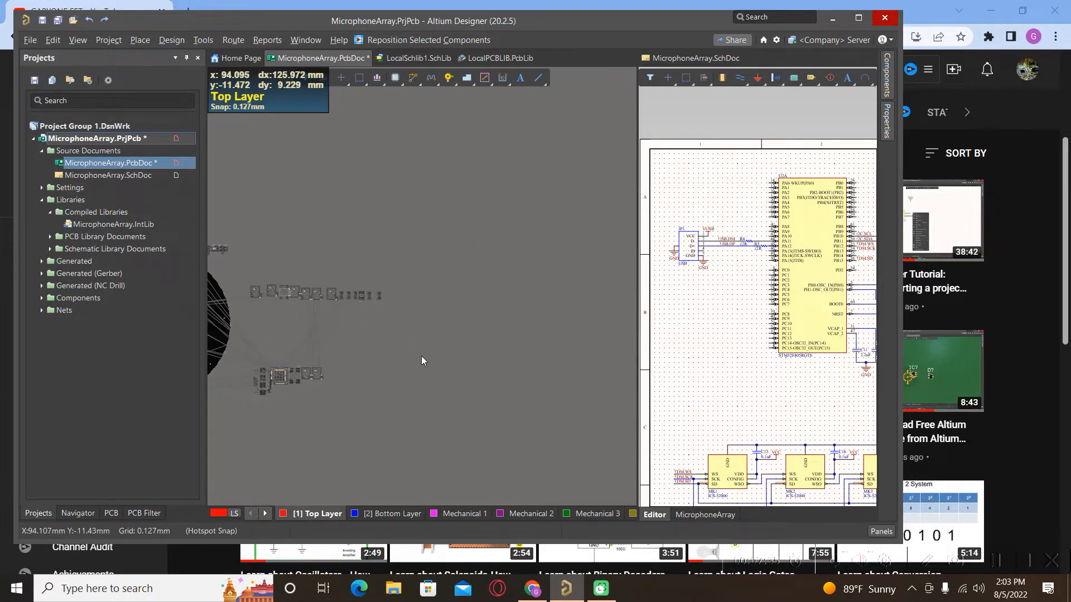
Cross probe the USB connector JP1 from the schematic and view its footprint beside the board on the PCB
key(v)
key(f)
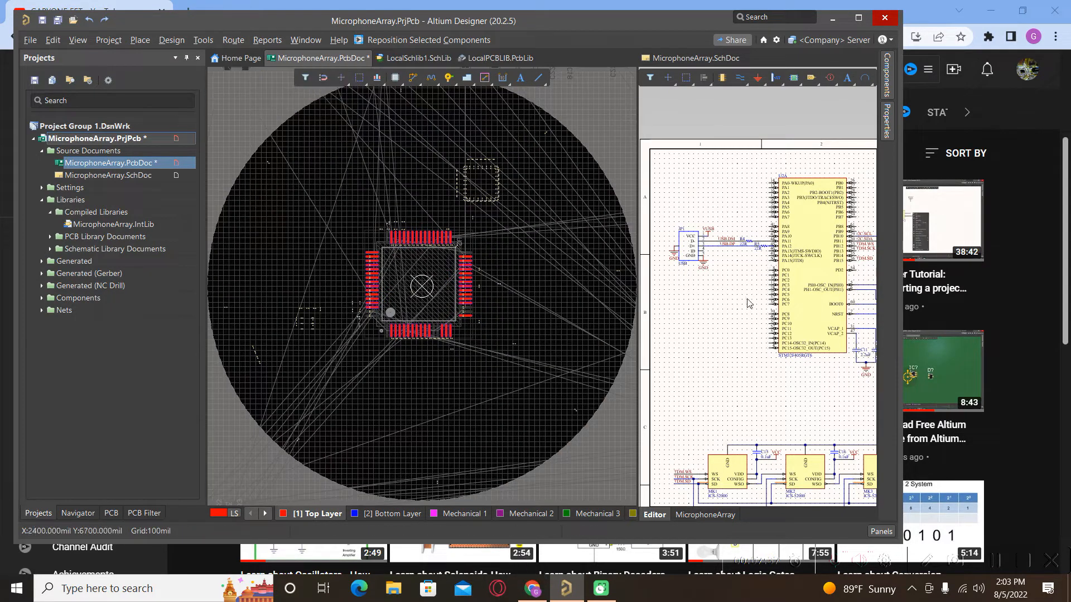
click(203, 39)
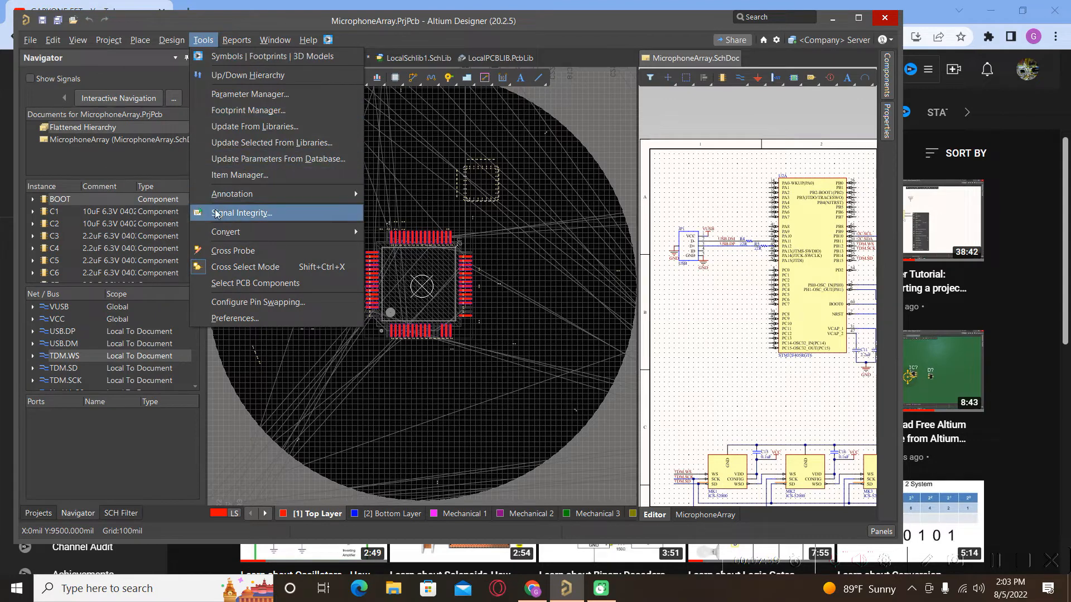
click(225, 250)
click(690, 251)
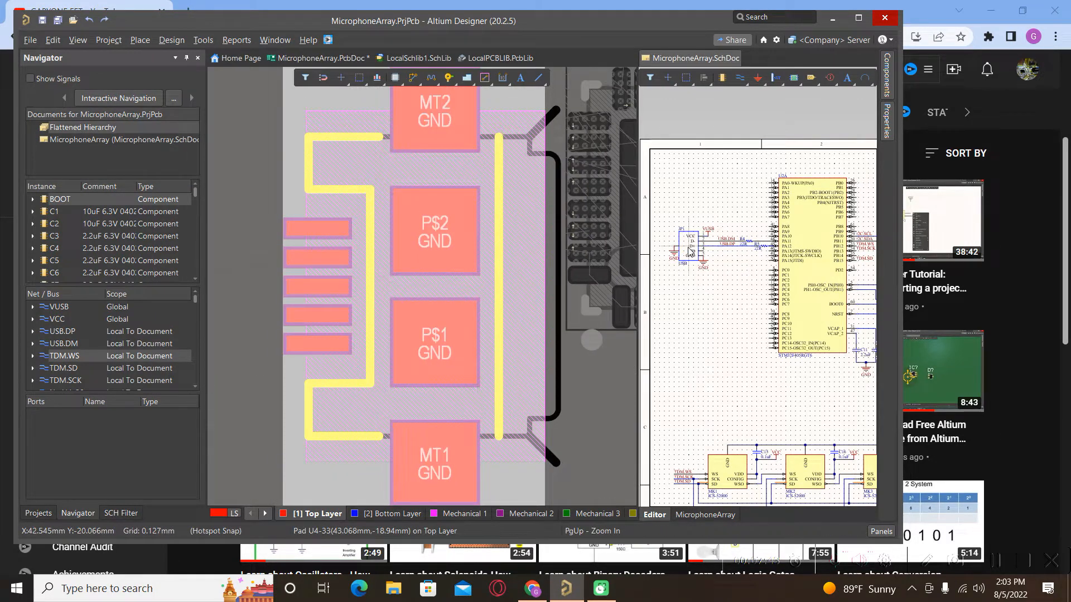
key(Page_Down)
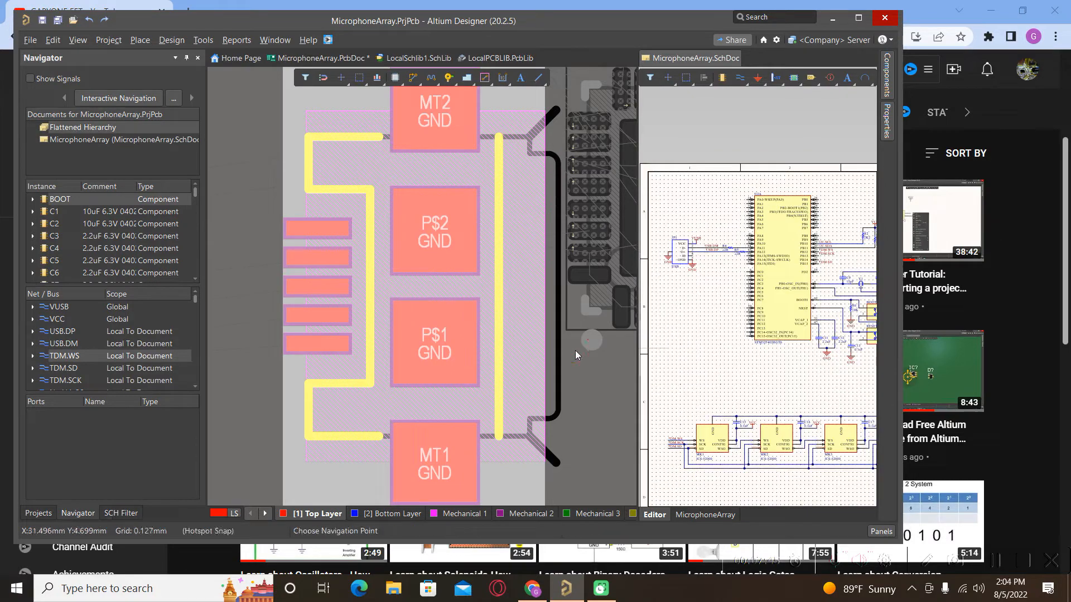
key(Page_Down)
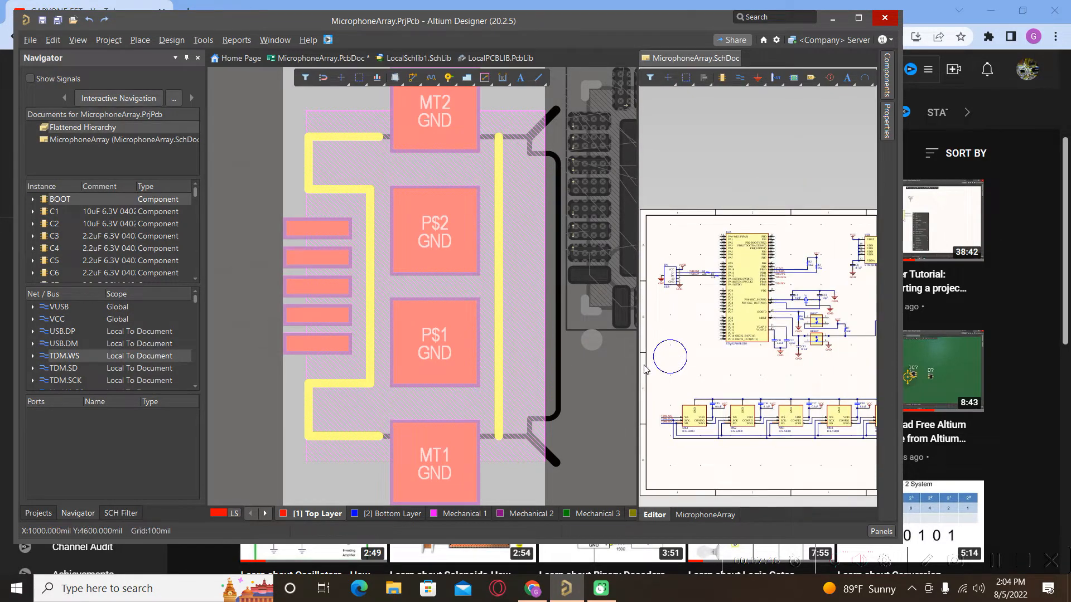
click(458, 355)
key(Page_Down)
key(Page_Down)
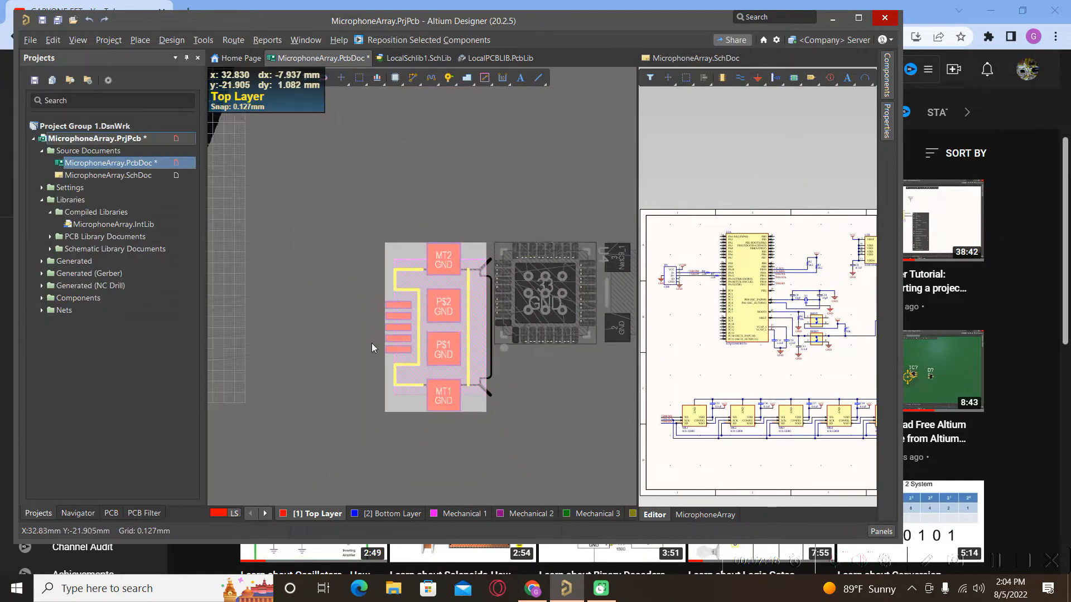
key(Page_Down)
key(Page_Down)
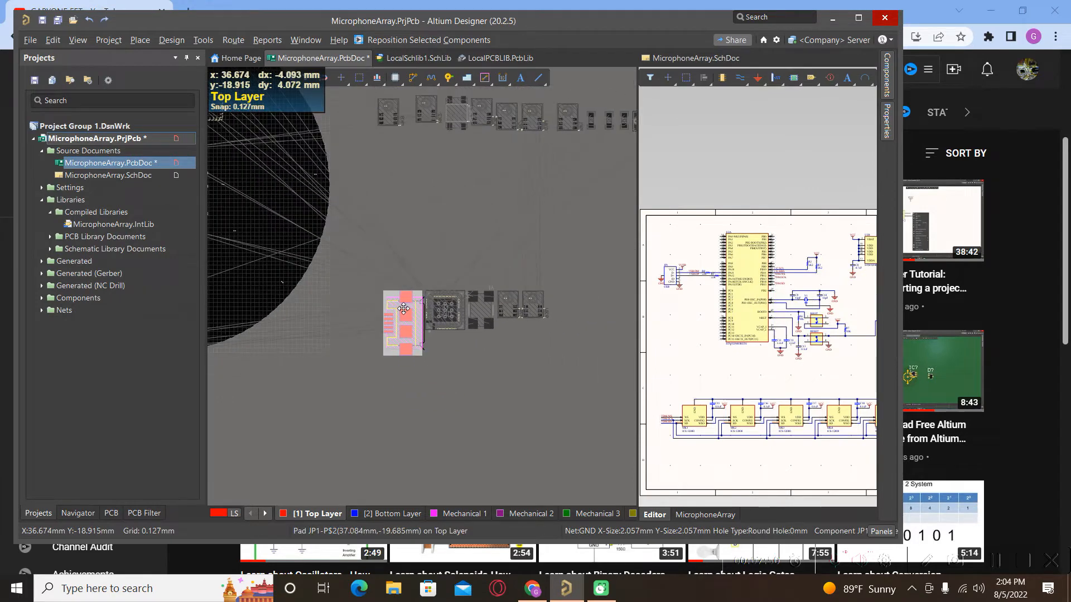
ctrl+scroll(398, 349, up, 3)
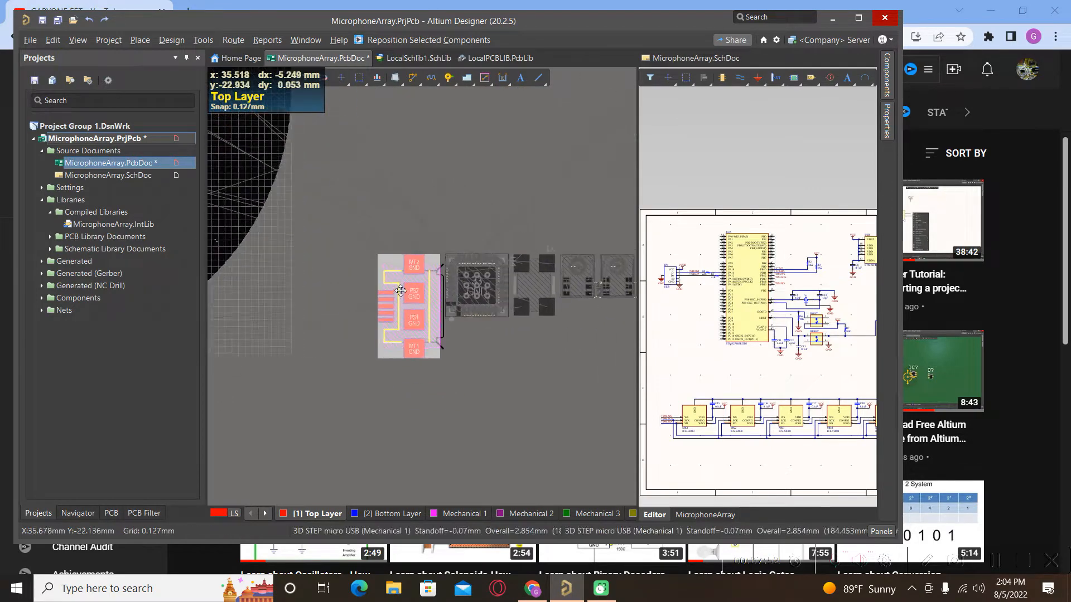
ctrl+scroll(389, 245, down, 4)
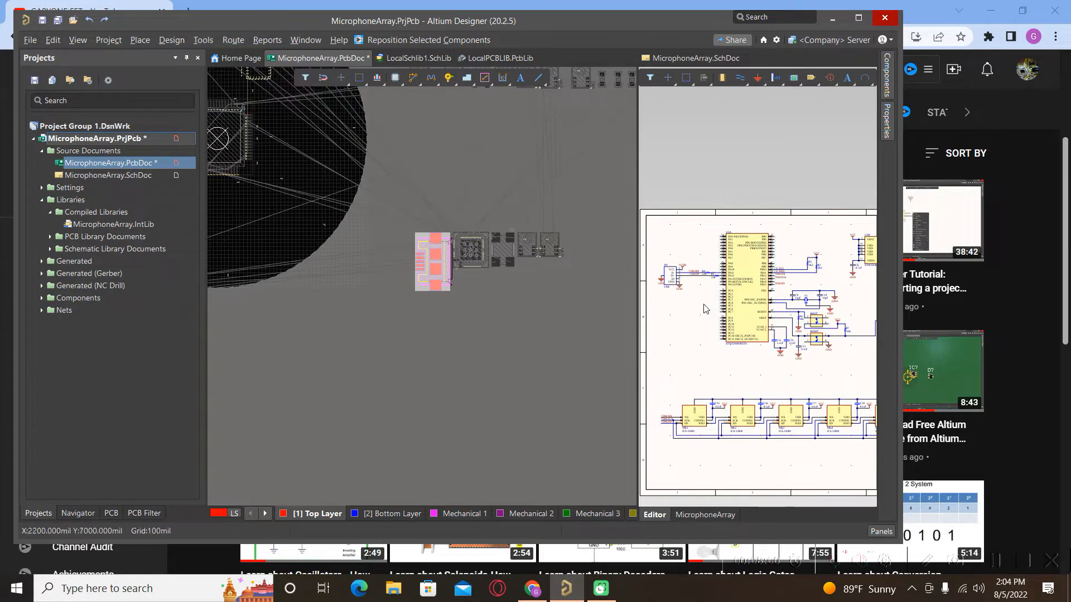
Cross probe microphone MK1 from the schematic and view its footprint in the off-board component row on the PCB
click(697, 321)
click(202, 40)
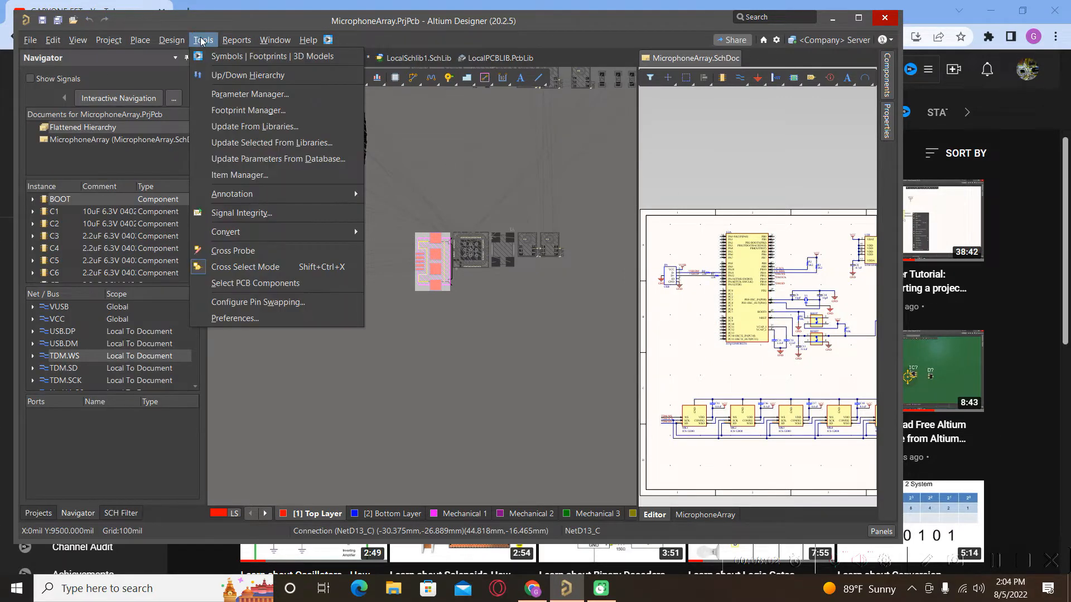
click(233, 251)
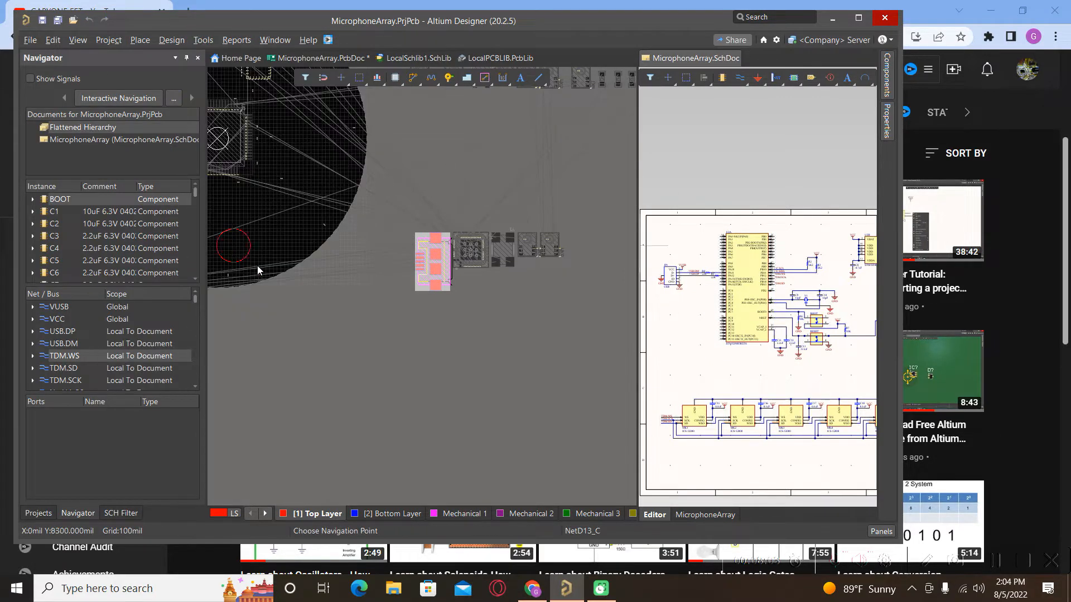
click(697, 424)
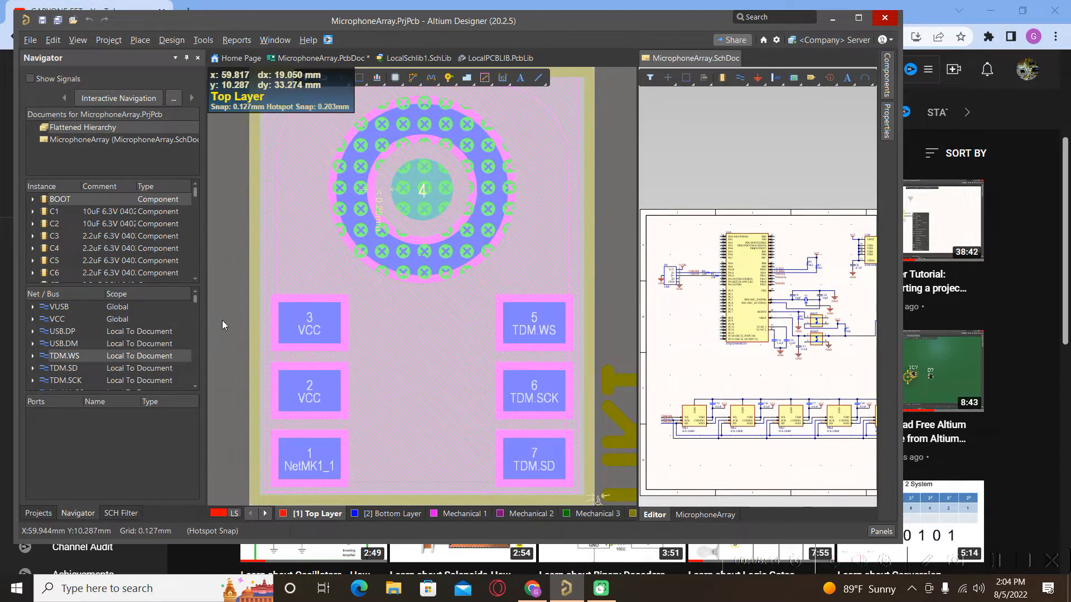
click(230, 308)
ctrl+scroll(370, 287, down, 8)
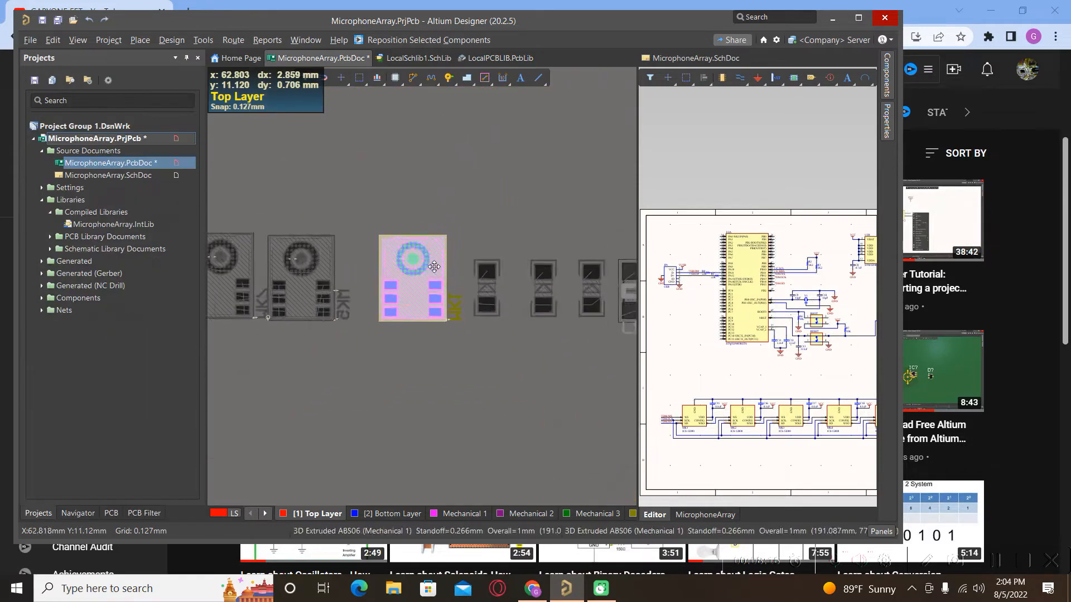
ctrl+scroll(503, 266, down, 6)
ctrl+scroll(289, 311, up, 5)
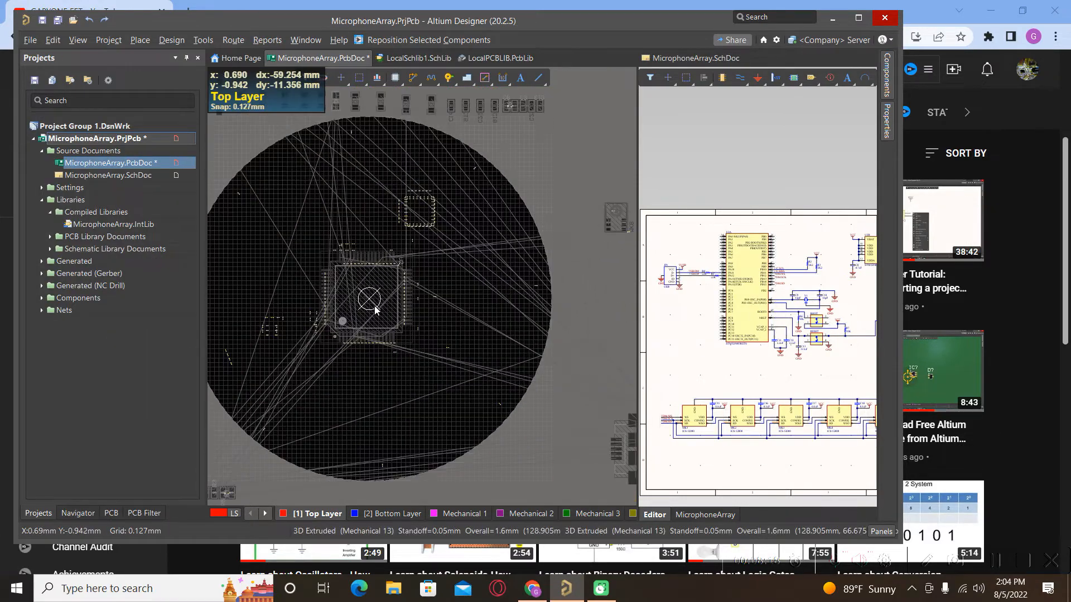
ctrl+scroll(326, 280, up, 2)
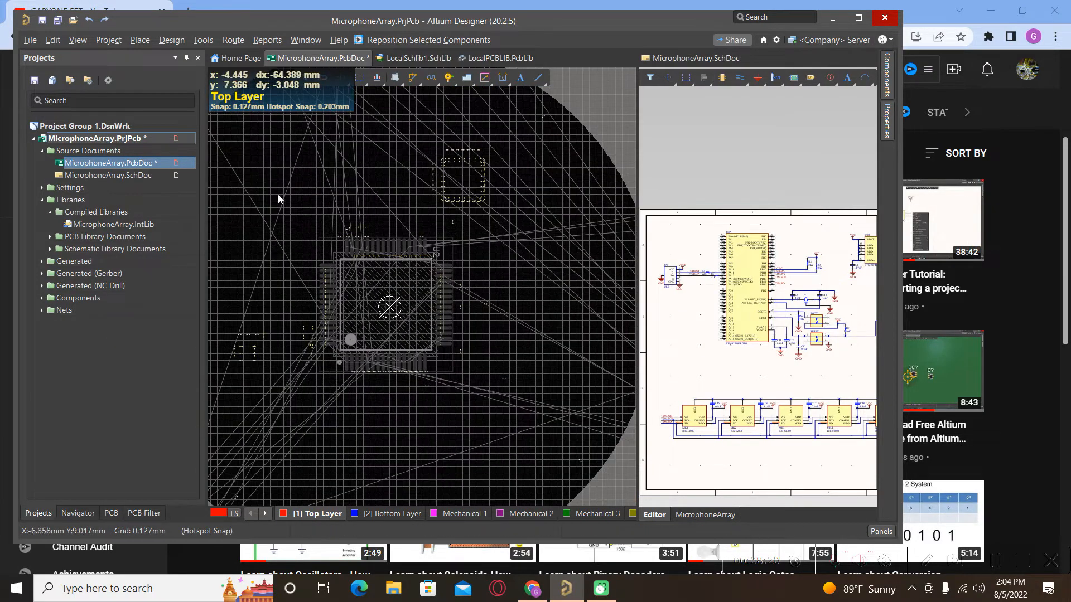
click(203, 40)
click(240, 318)
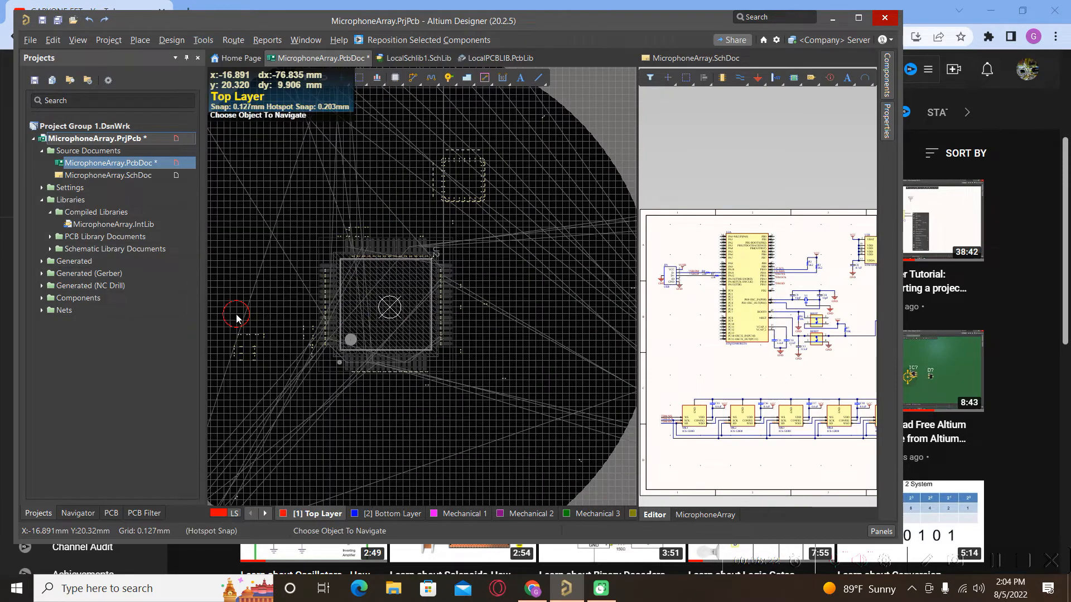
key(Escape)
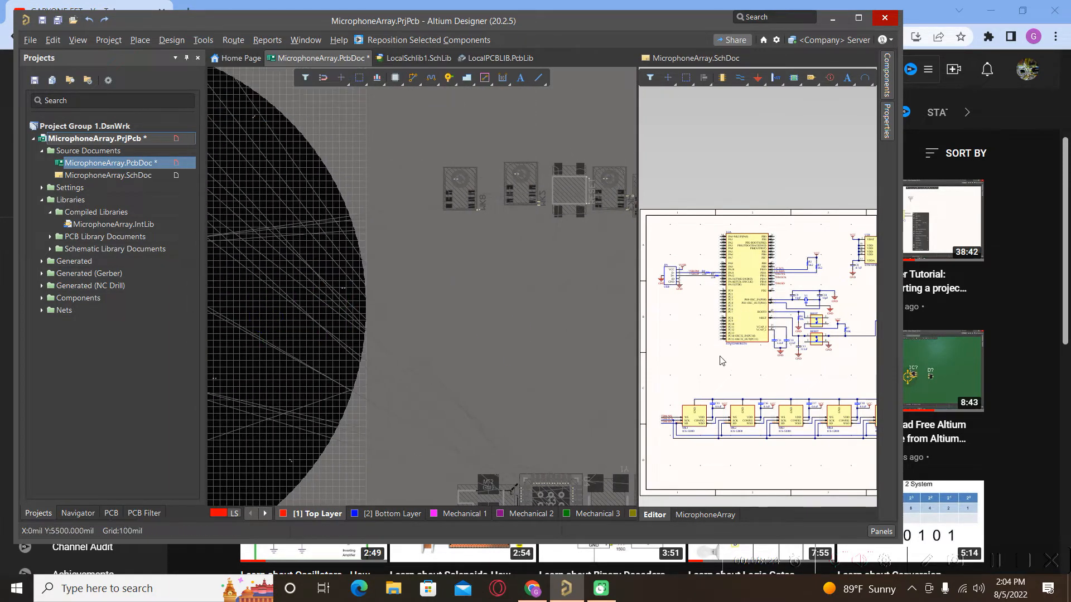
Cross probe the microcontroller U2A from the schematic and view its footprint at the centre of the PCB
click(693, 359)
click(203, 39)
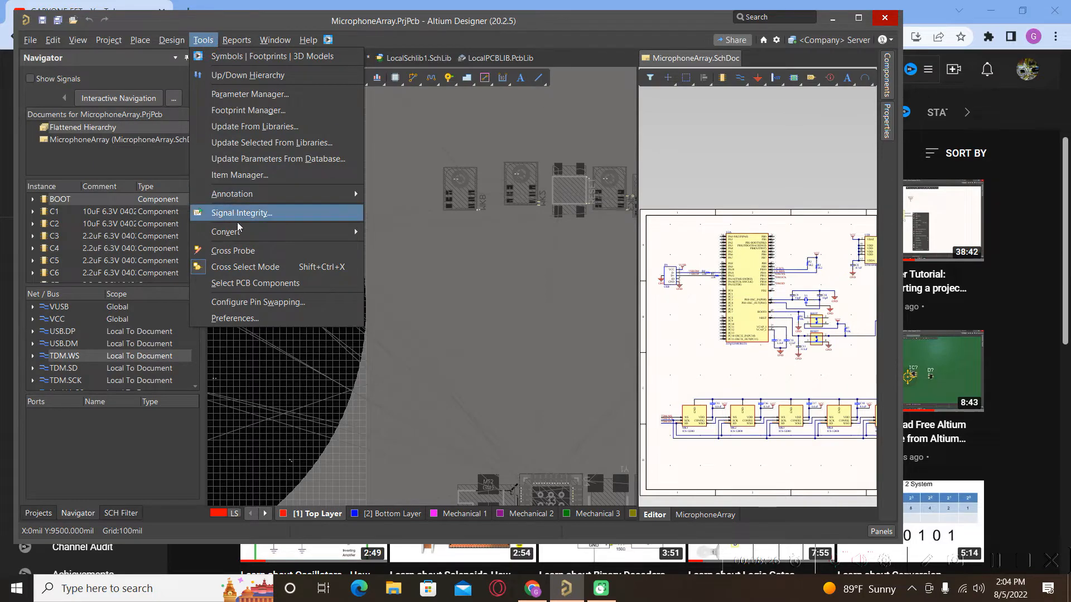
click(236, 249)
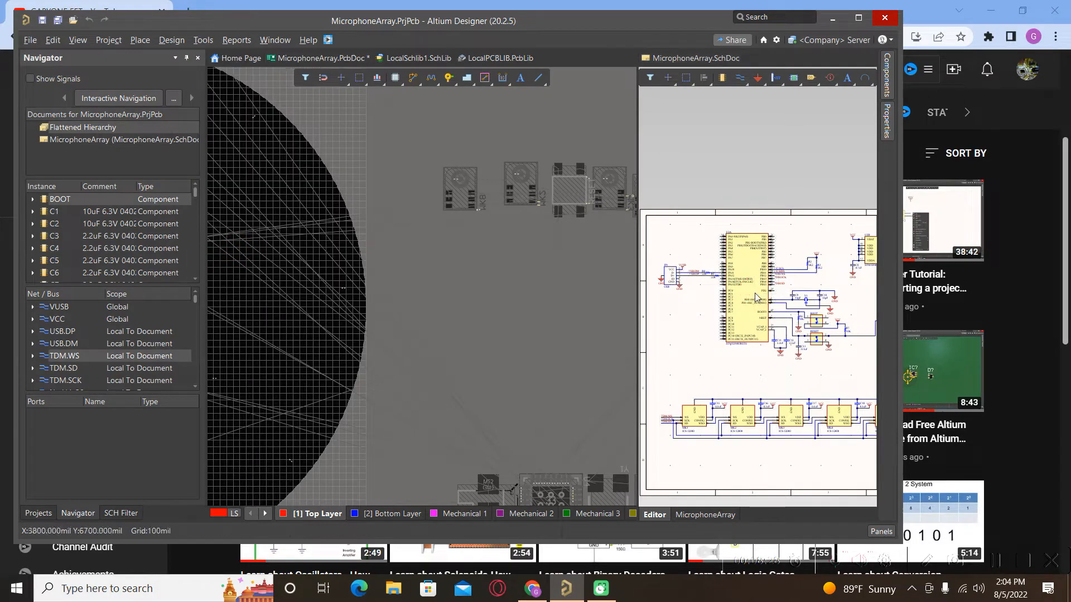
click(756, 297)
ctrl+scroll(369, 345, down, 2)
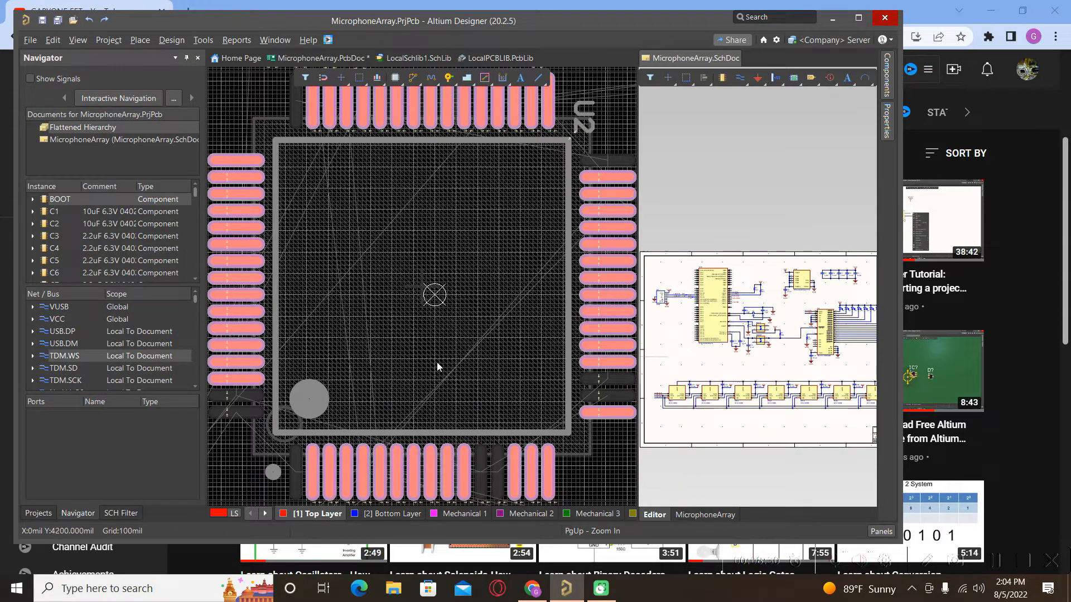
click(461, 322)
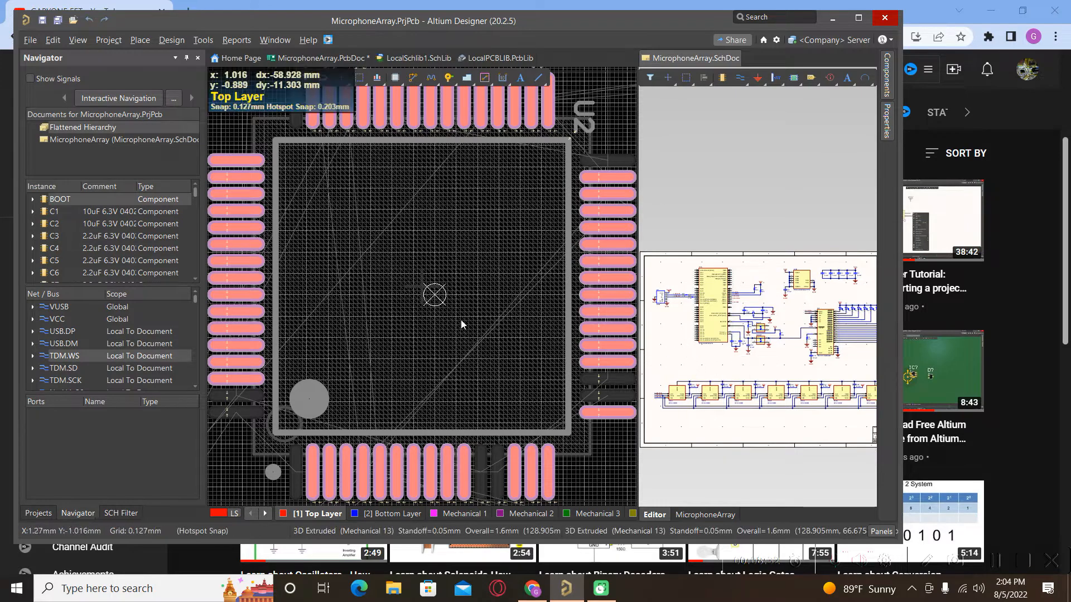
ctrl+scroll(424, 321, down, 5)
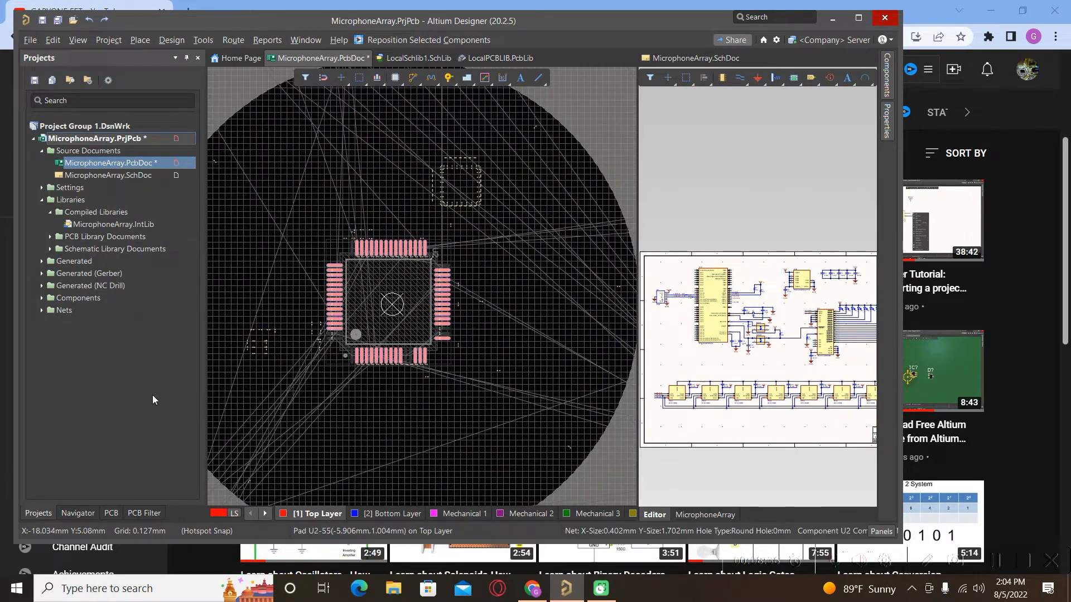
Turn off Zoom on Objects in the Navigator's options and clear the U2 selection on the PCB
click(85, 513)
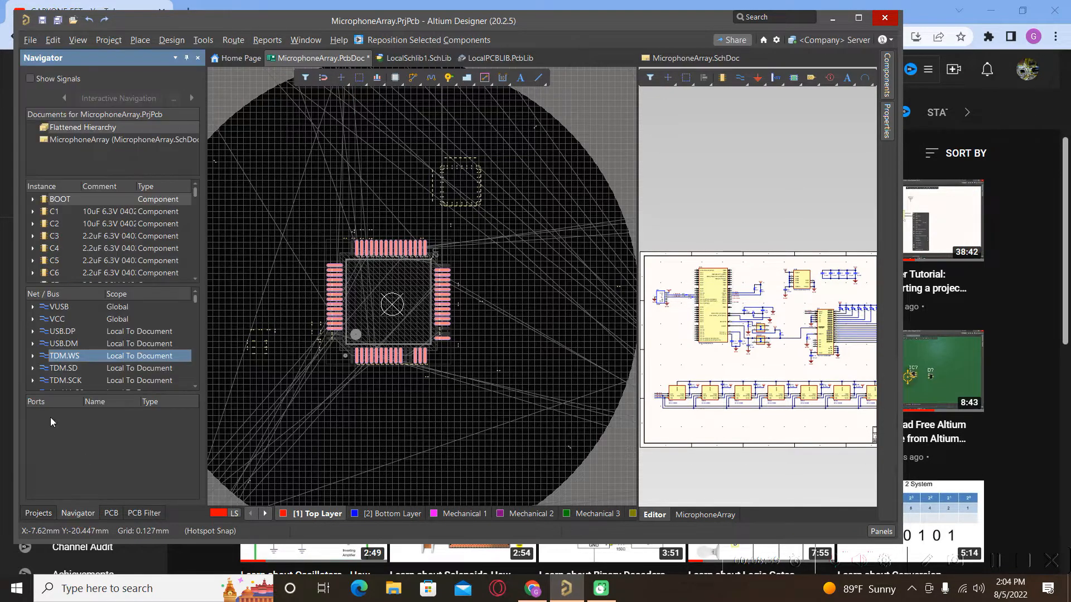
right_click(57, 359)
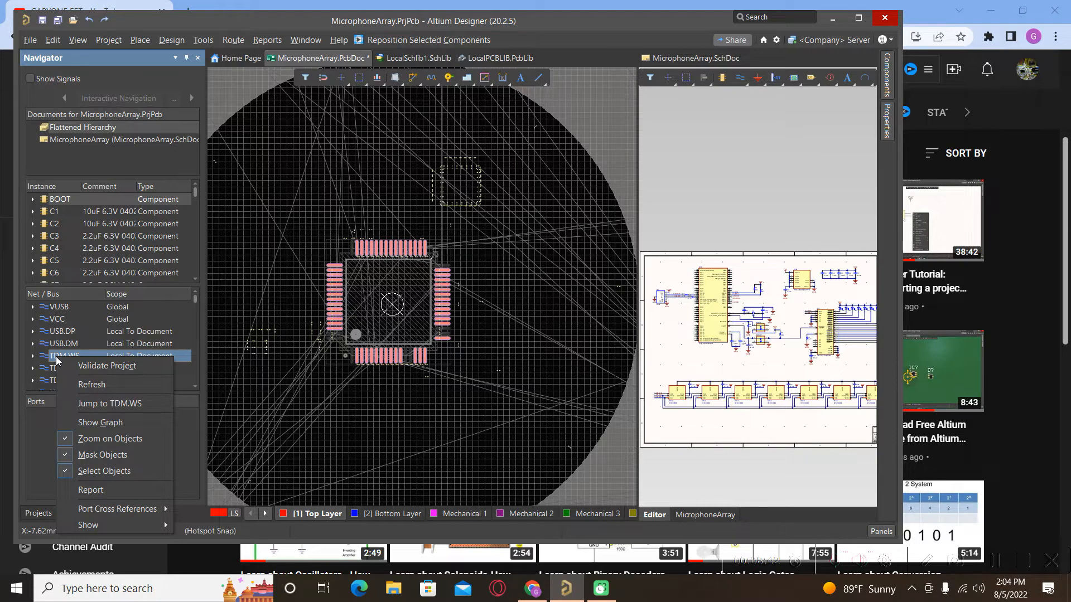
click(64, 443)
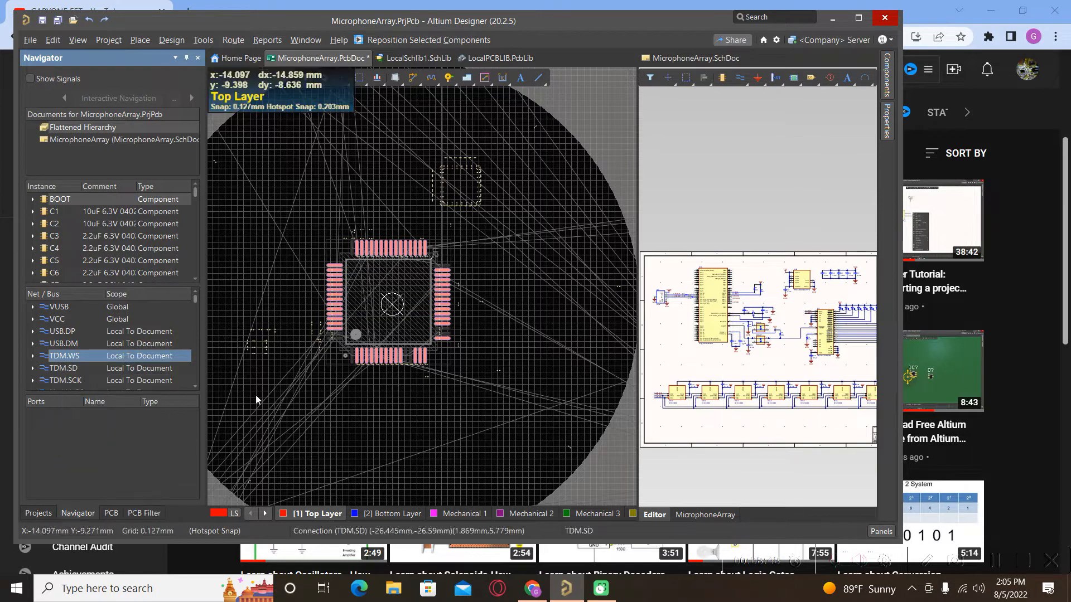
click(449, 459)
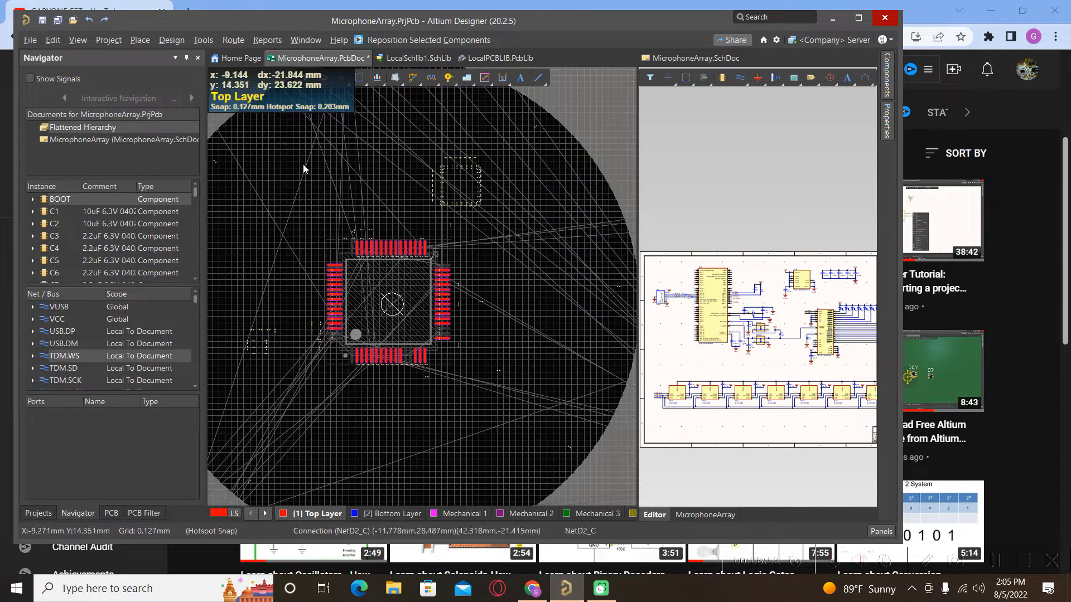
Maximize the window and cross probe the VCAP_1 wire from the schematic to locate its connection on the PCB
click(685, 333)
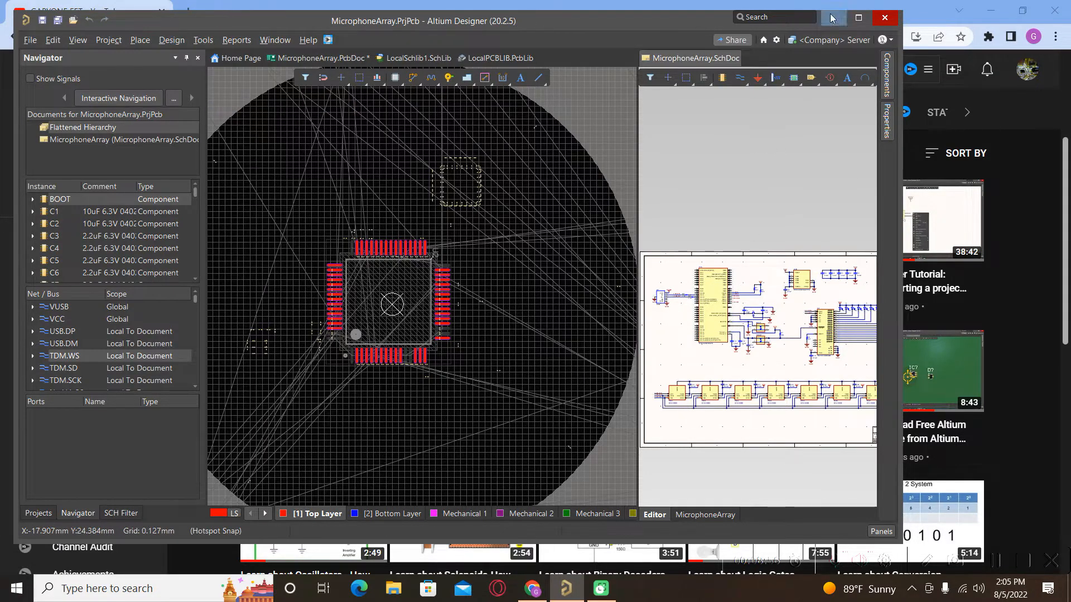
click(859, 17)
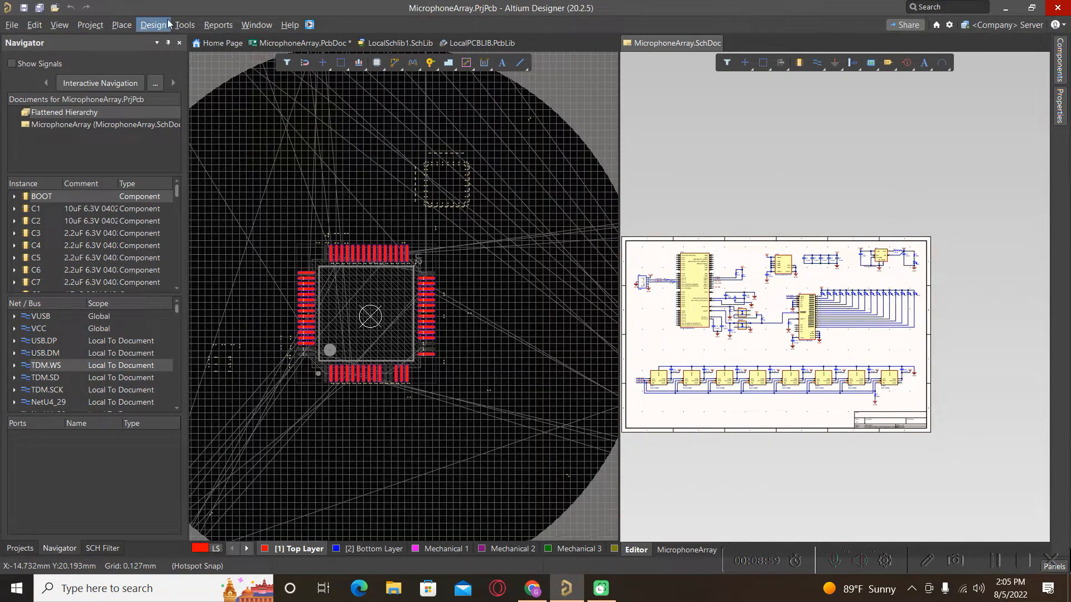
click(185, 24)
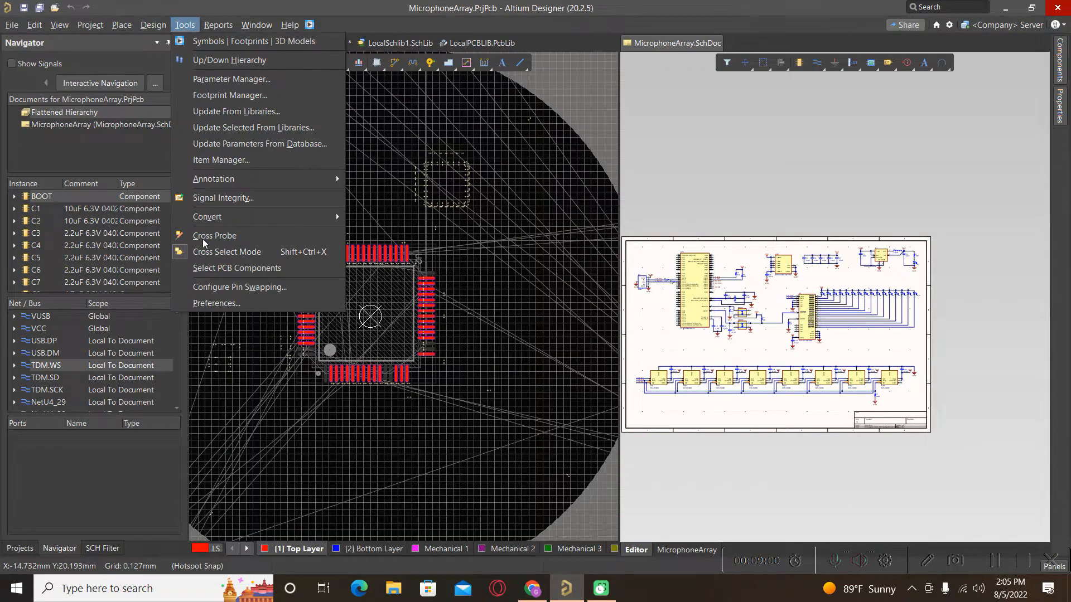
click(217, 239)
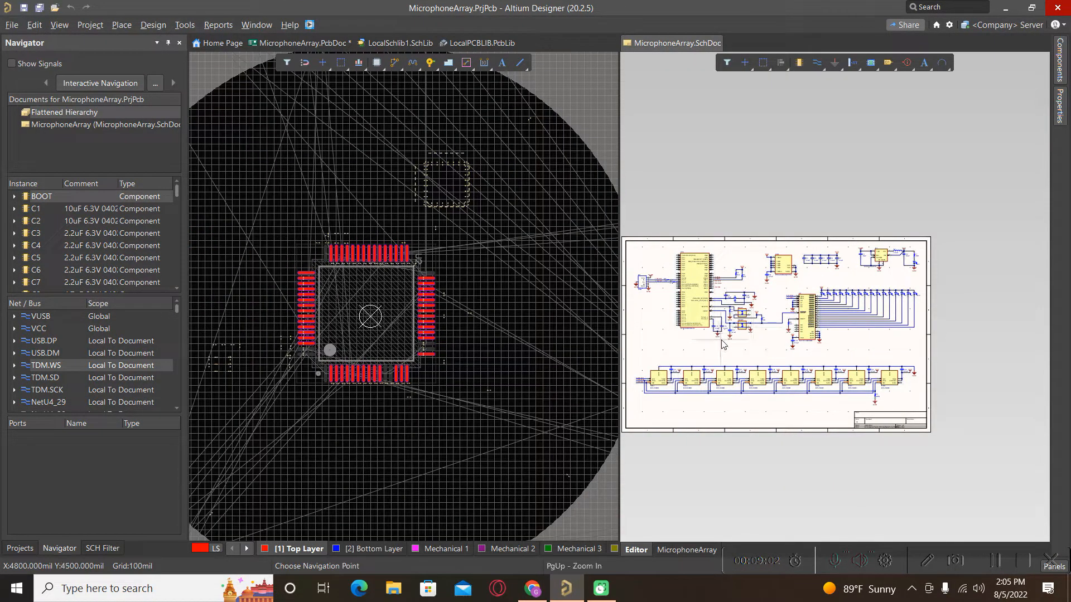
ctrl+scroll(714, 344, up, 6)
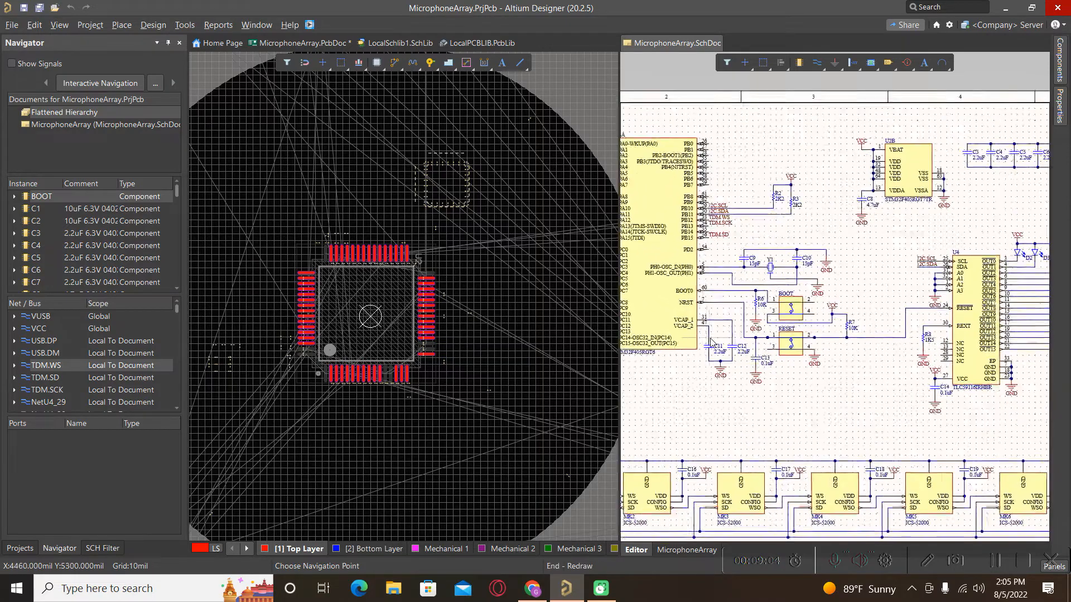
ctrl+scroll(725, 334, up, 2)
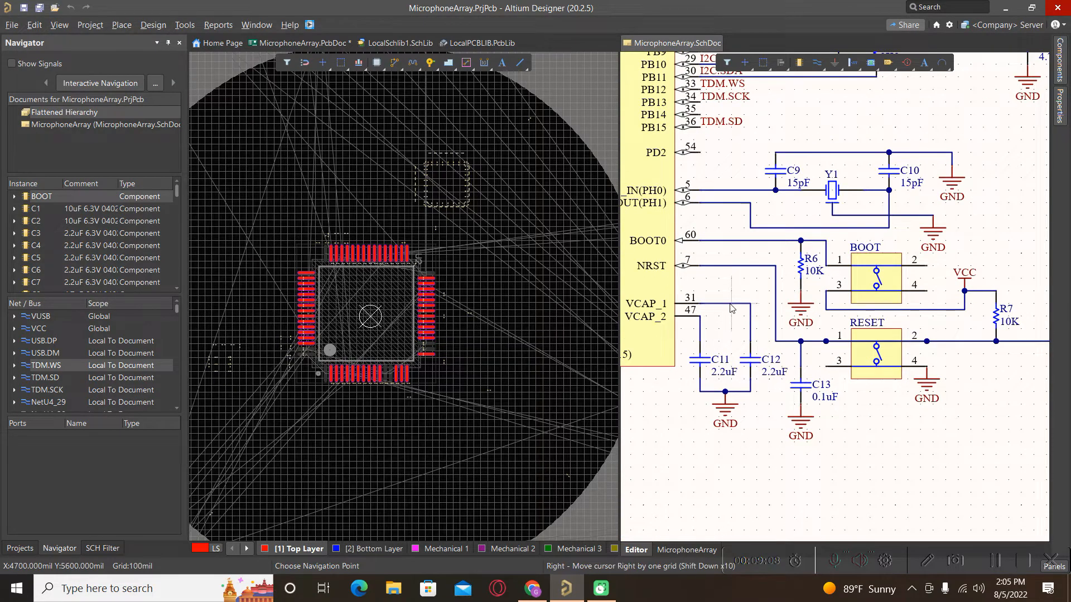
click(731, 309)
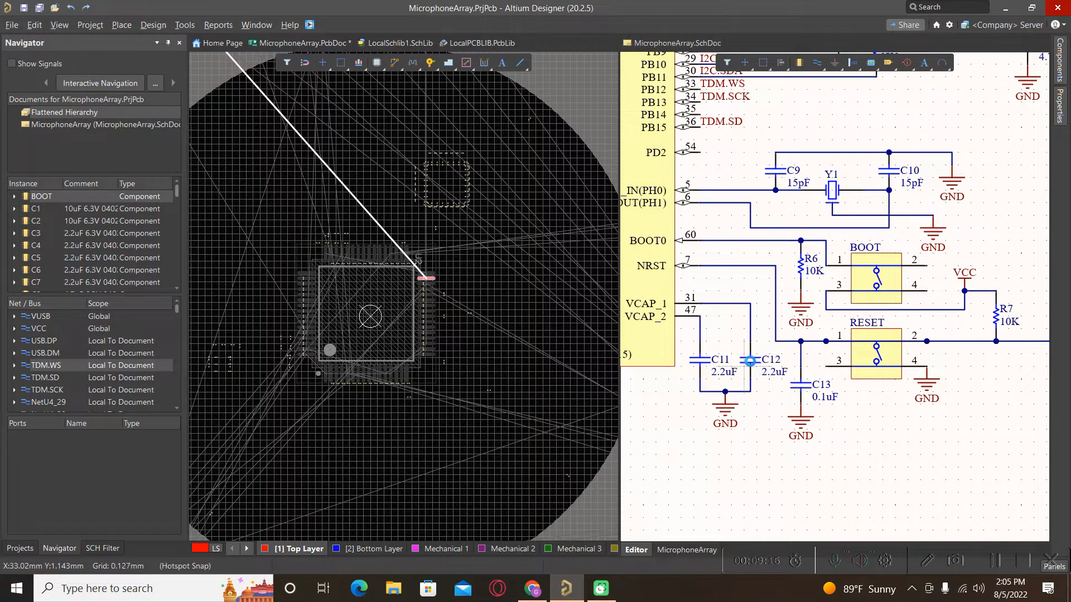
Cross probe capacitor C12 from the schematic and clear the highlight mask on the PCB
click(755, 367)
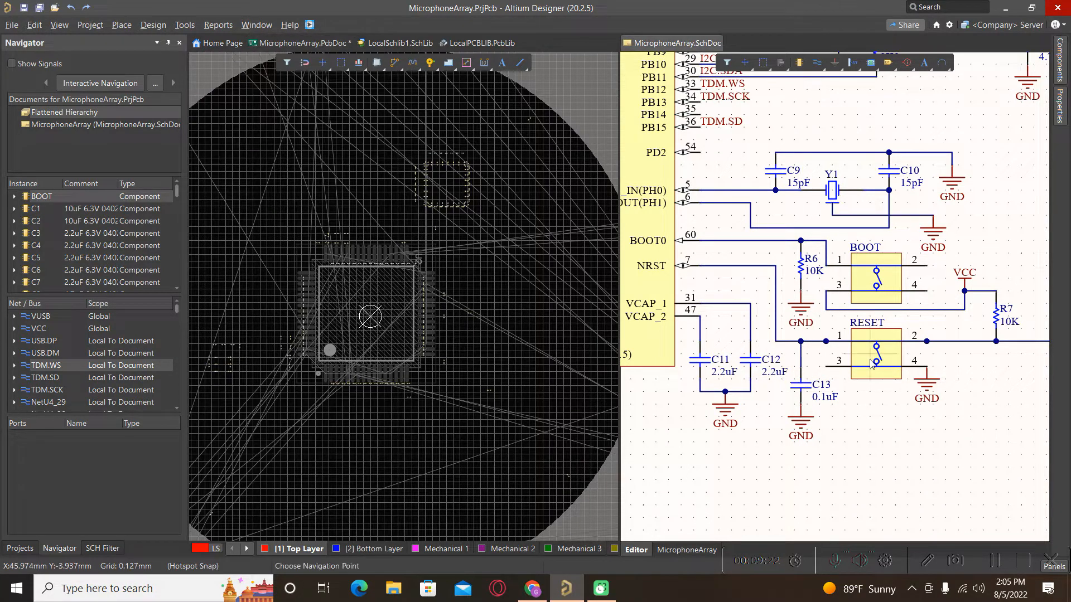
click(415, 373)
ctrl+scroll(414, 373, down, 1)
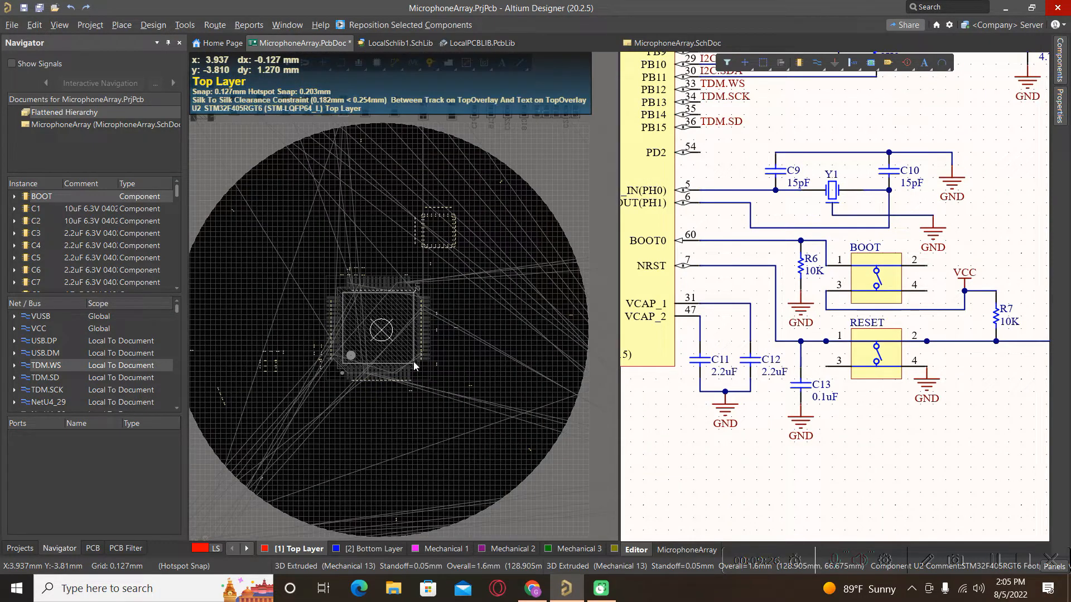
click(411, 398)
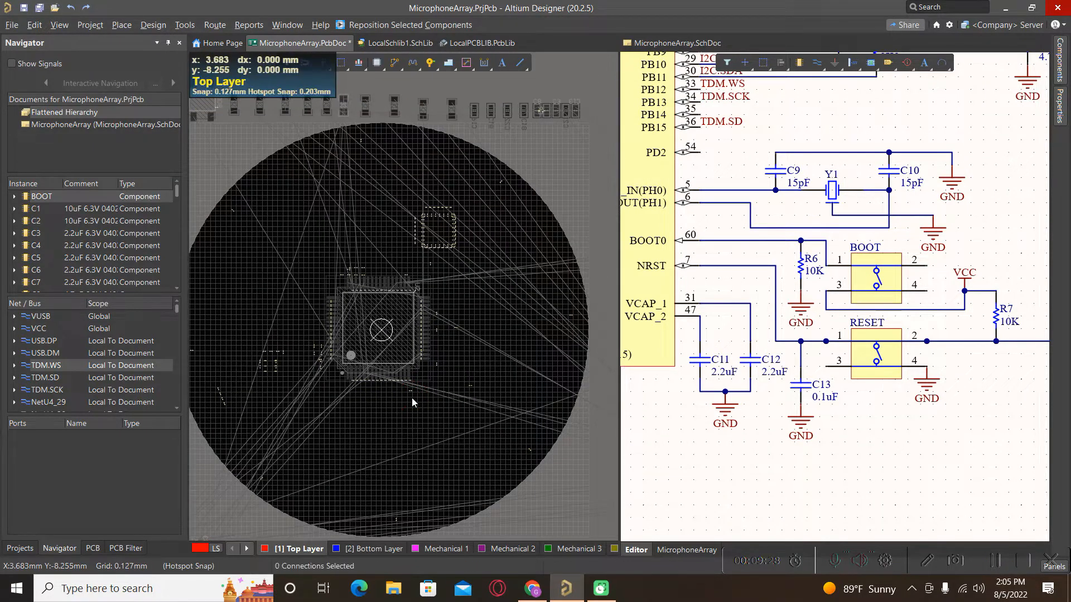
key(shift+c)
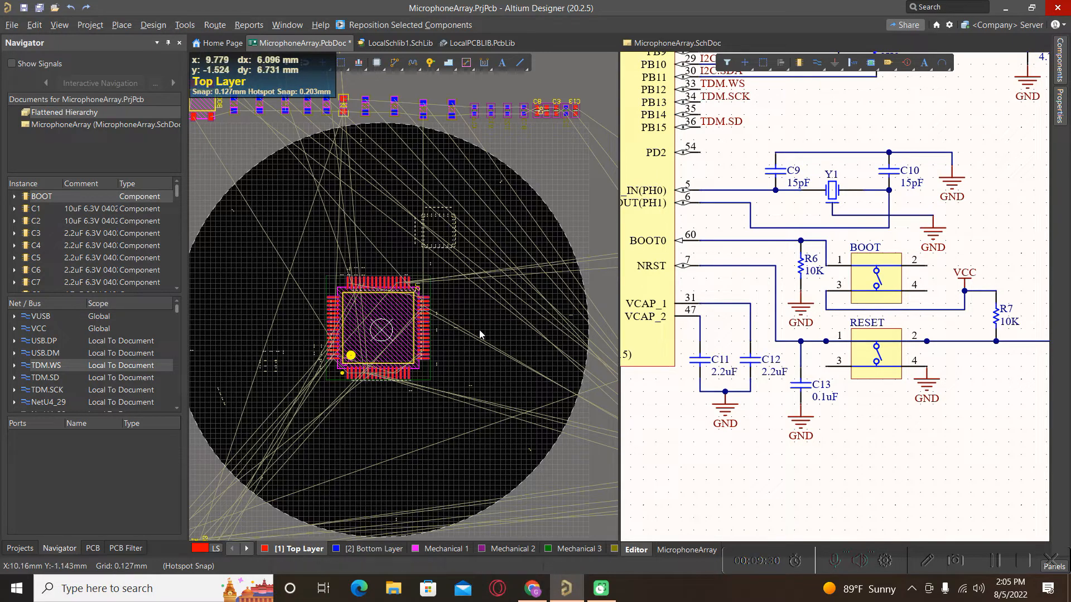
Cross probe the wire at pin 31 of the microcontroller U2A and view its connection across the whole board
click(639, 433)
ctrl+scroll(762, 408, down, 2)
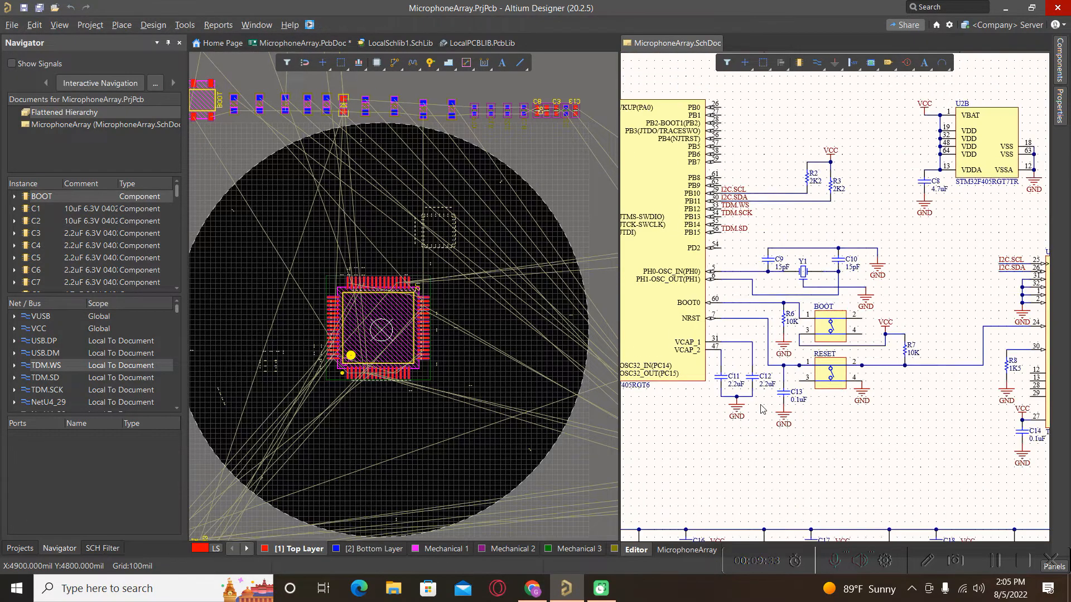
ctrl+scroll(924, 320, down, 2)
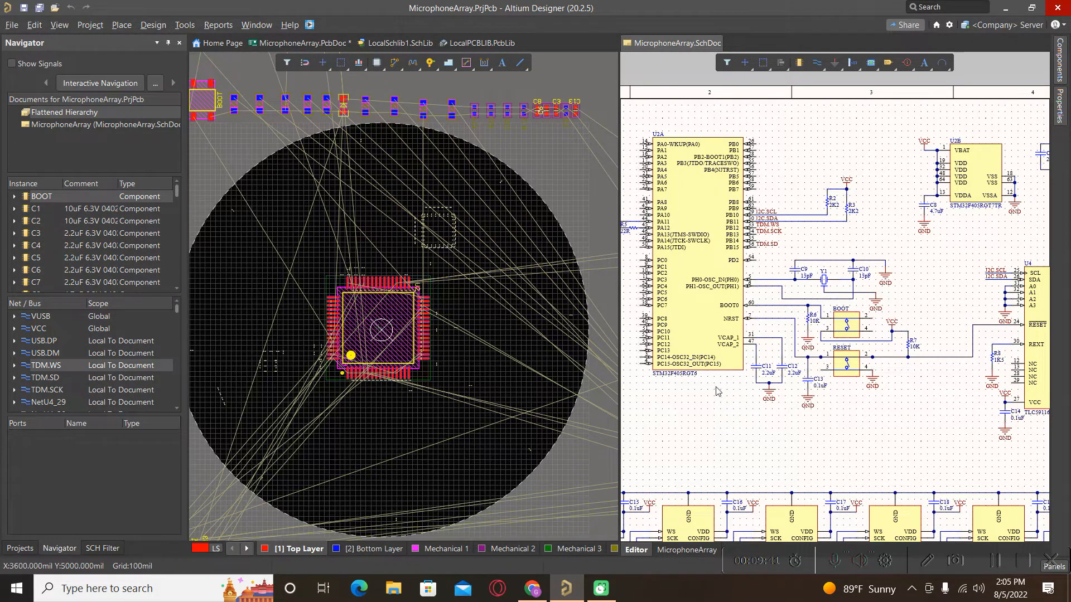
ctrl+scroll(756, 399, down, 2)
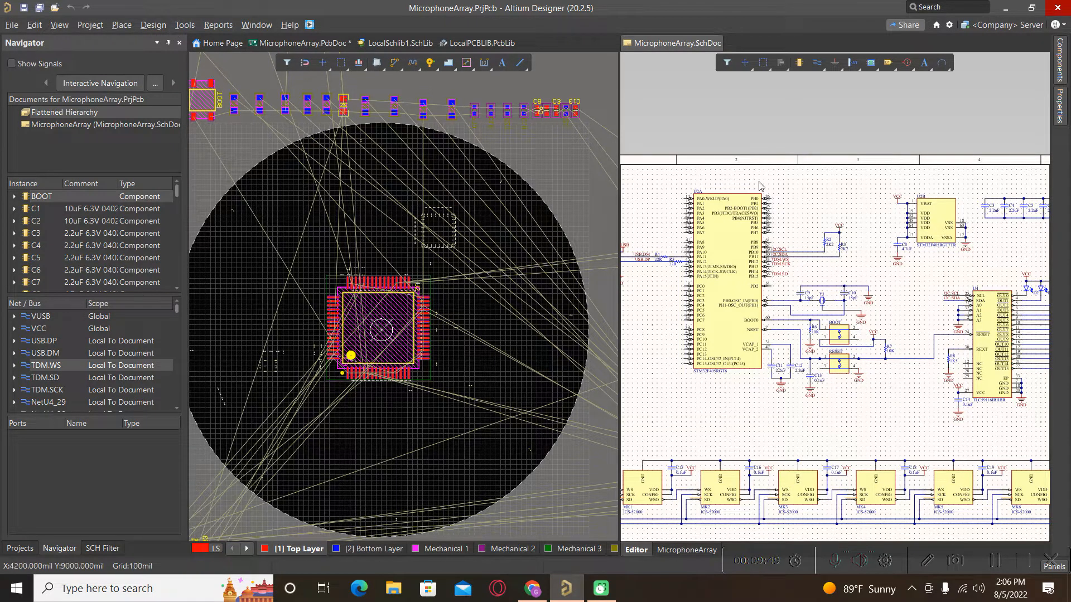
click(184, 25)
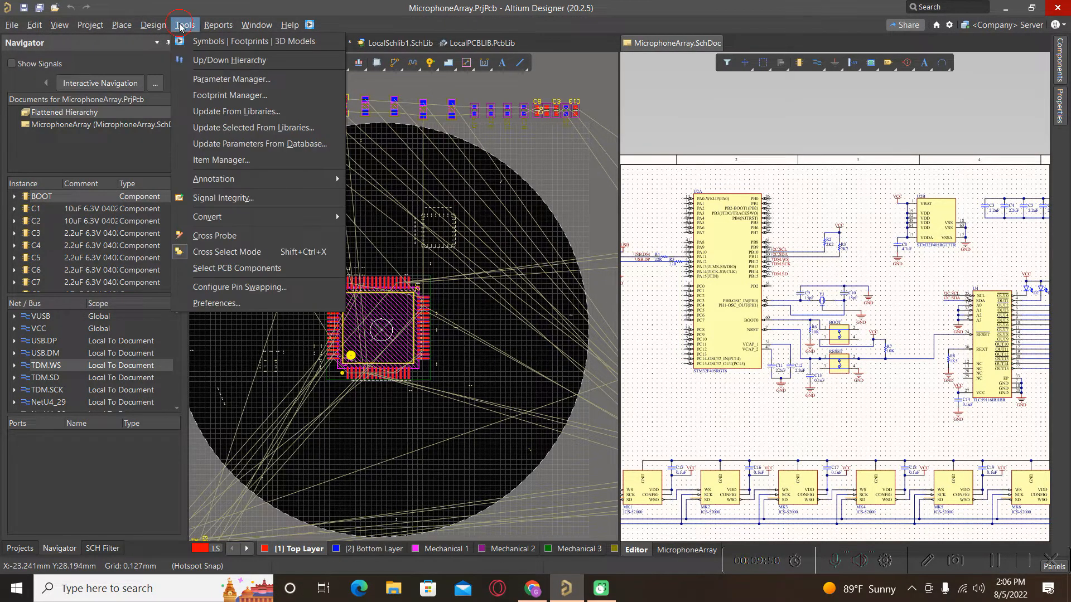
click(234, 239)
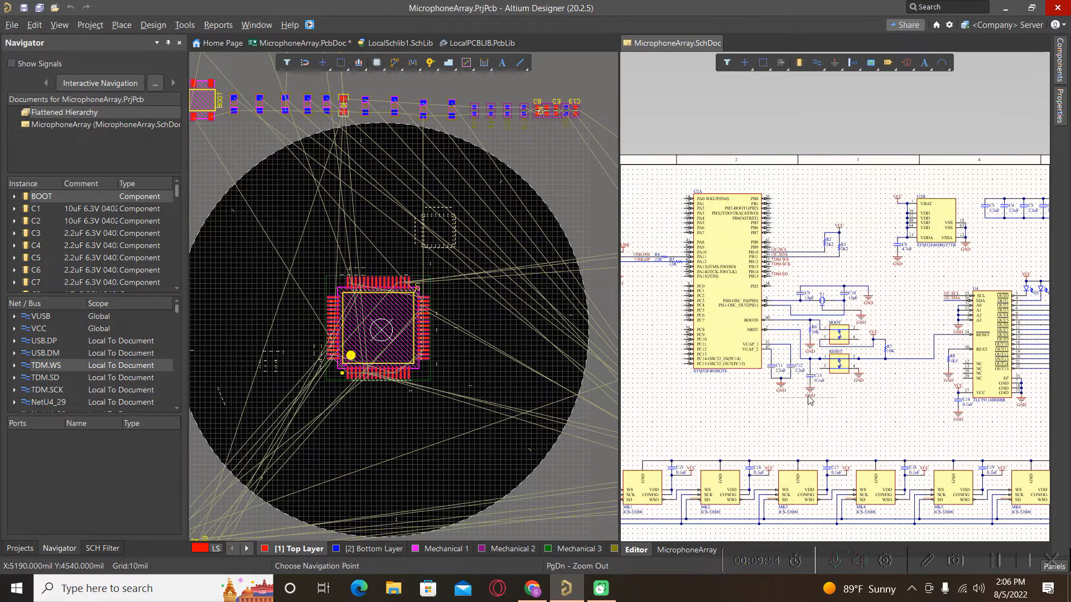
ctrl+scroll(809, 399, up, 5)
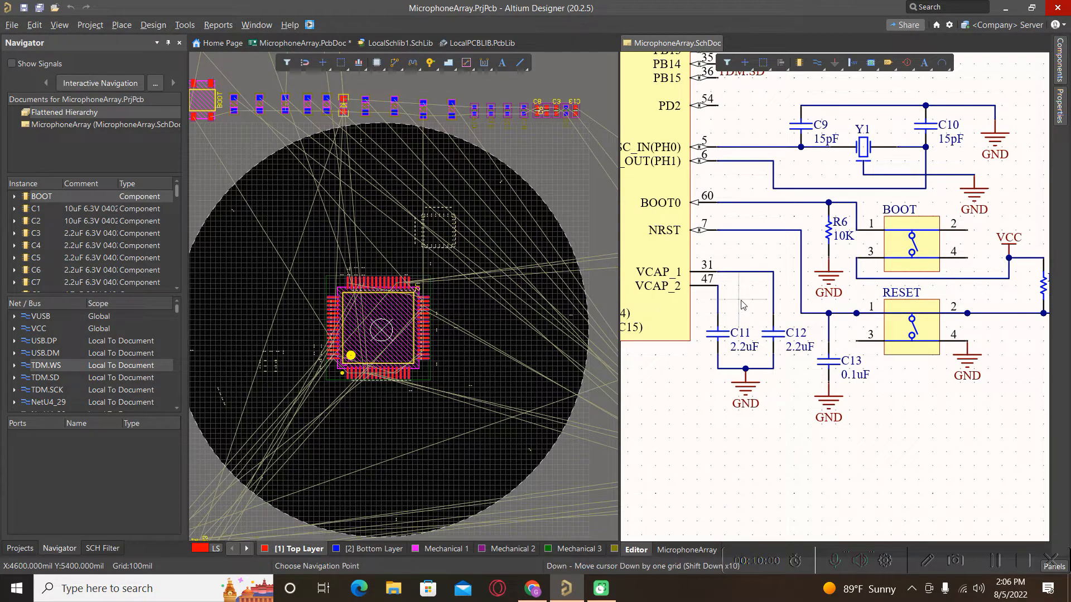
click(756, 276)
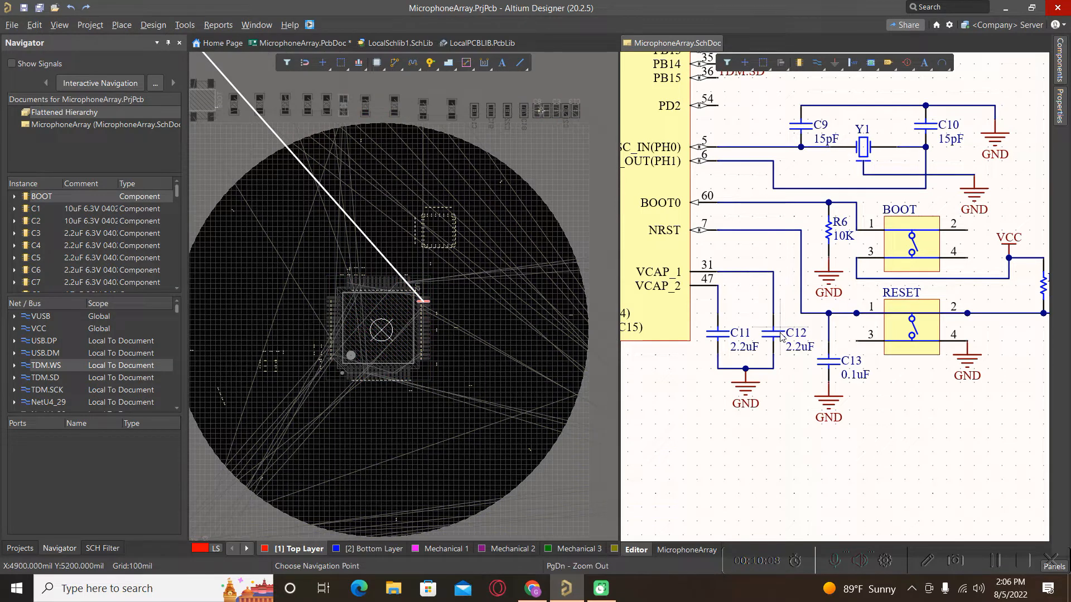
Try to cross probe C12 as an additional object, and clear the PCB mask and the capacitor's selection
key(Home)
key(Left)
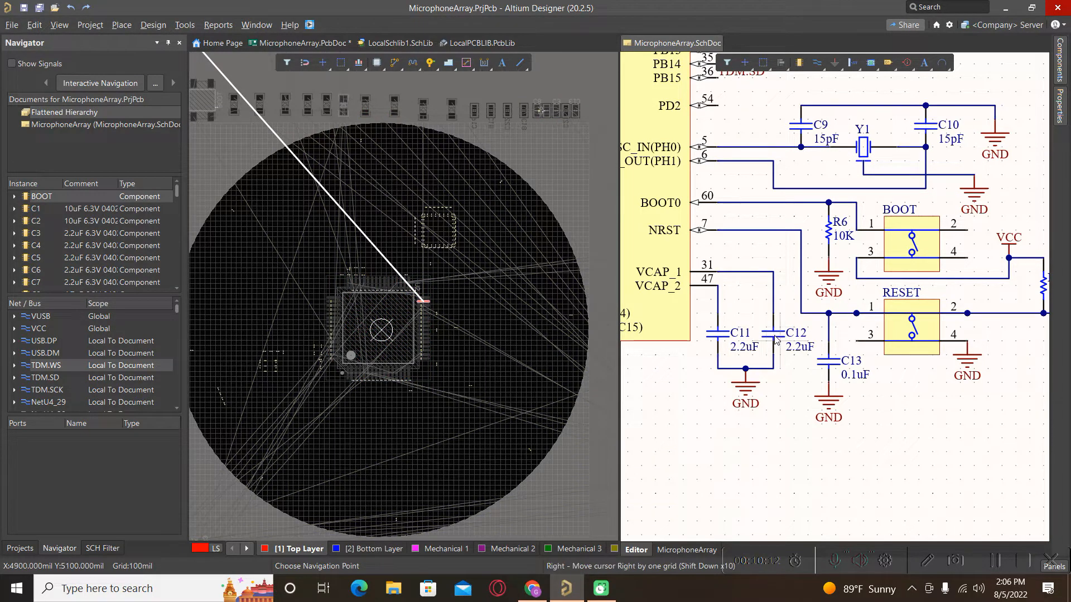
shift+click(773, 337)
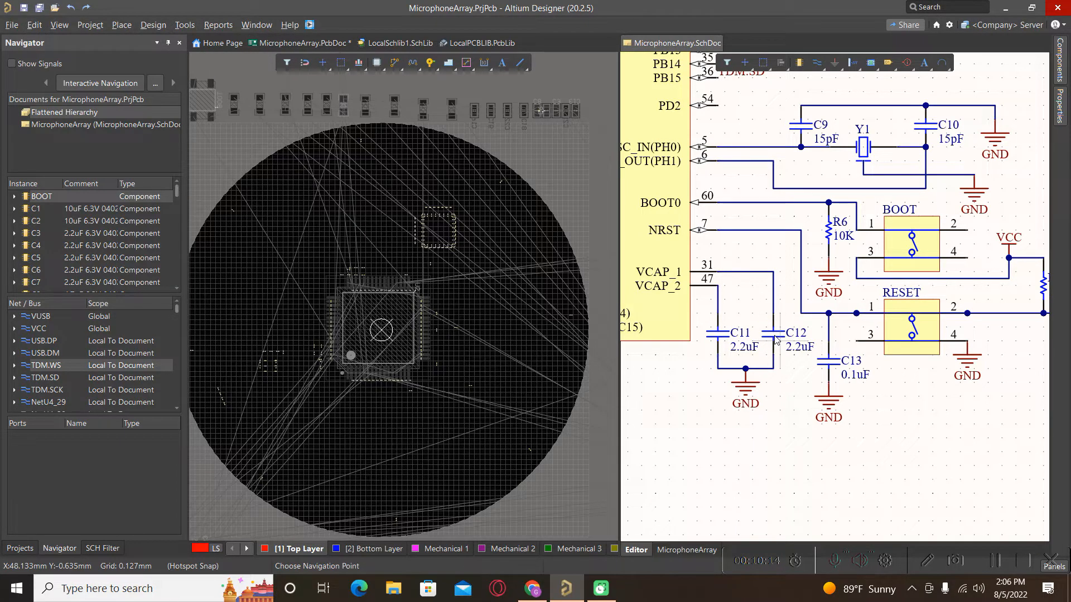
key(Page_Up)
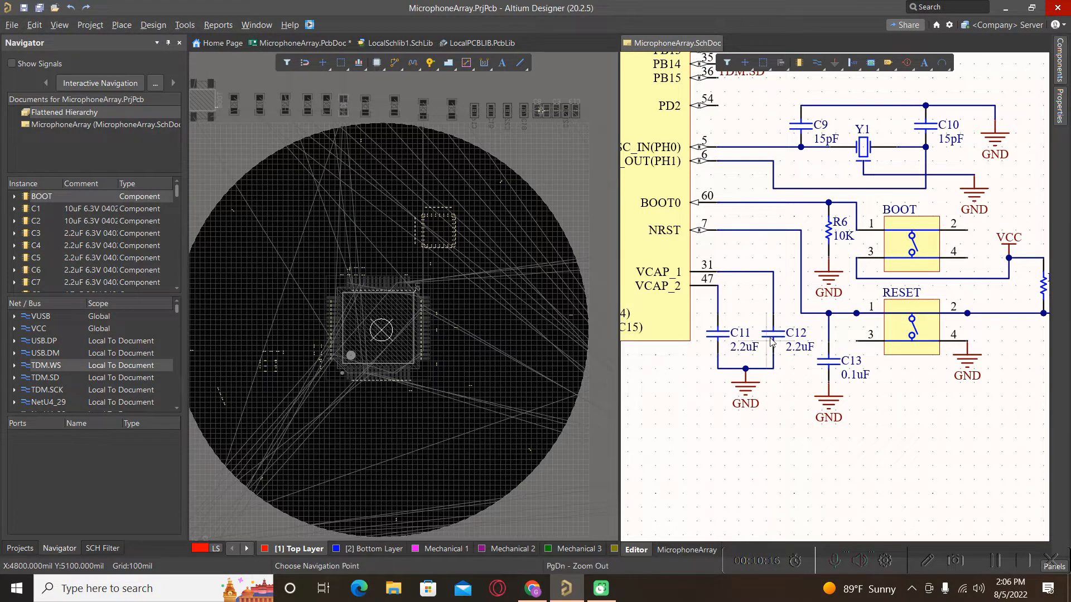
ctrl+scroll(774, 338, up, 5)
click(775, 335)
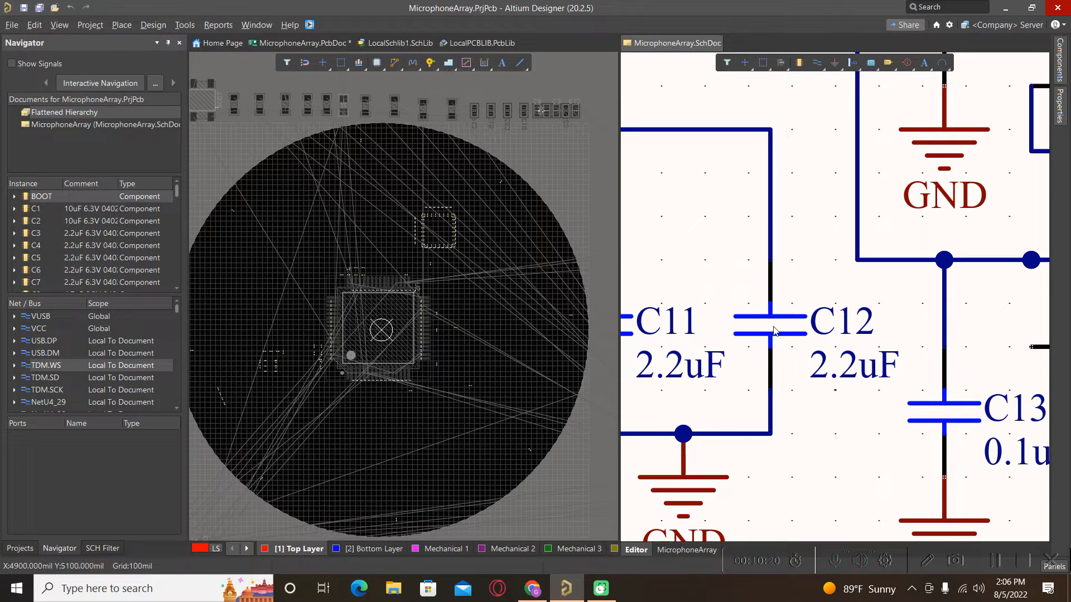
click(774, 330)
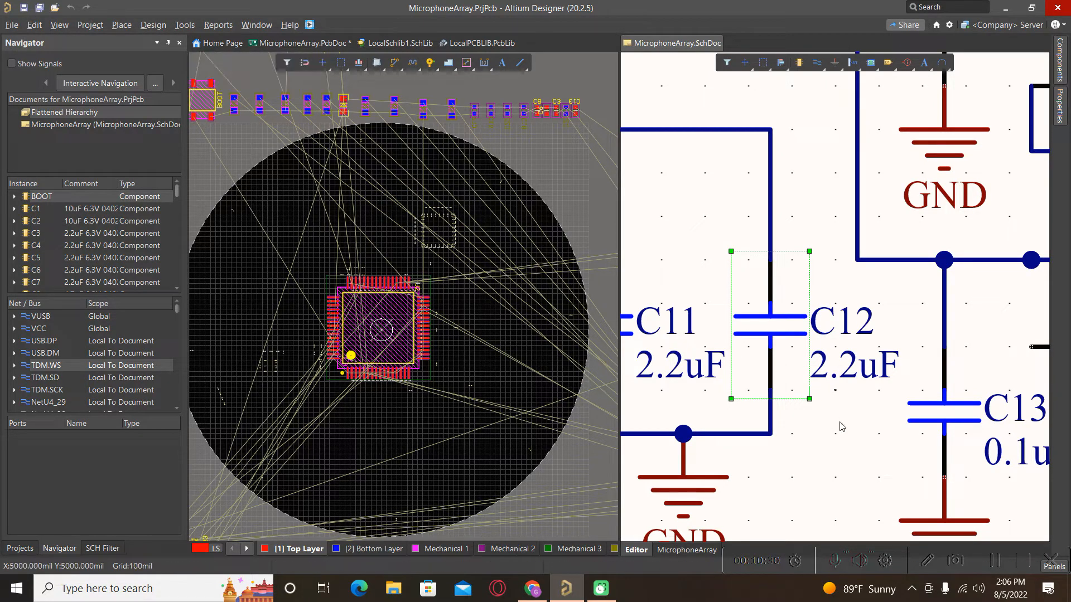
click(851, 436)
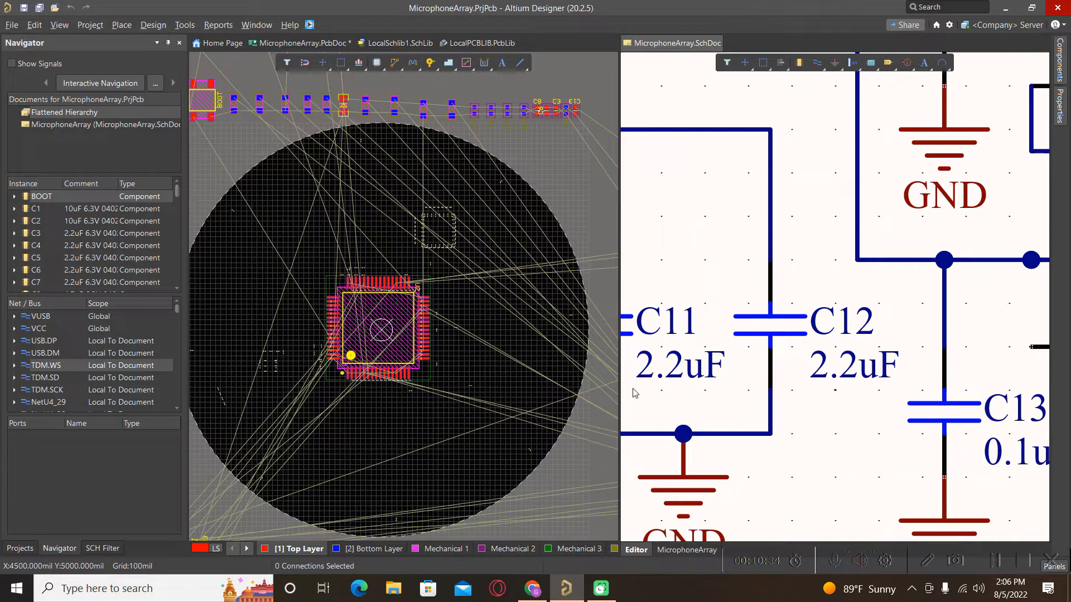
Cross probe the microcontroller U2A, try adding capacitor C12 to the selection, and clear the highlighting
ctrl+scroll(823, 451, down, 4)
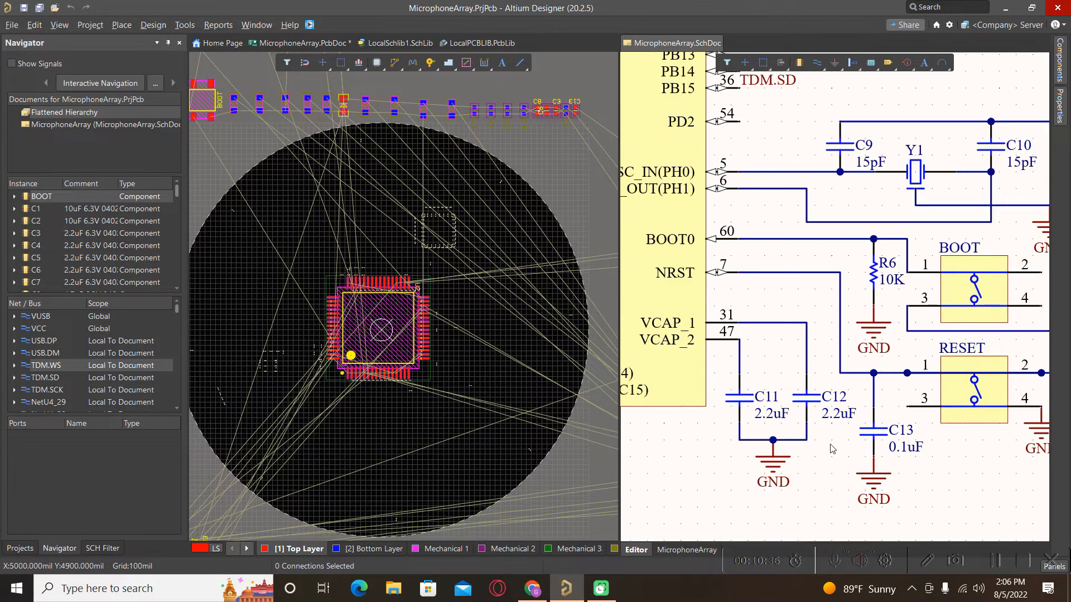
click(181, 25)
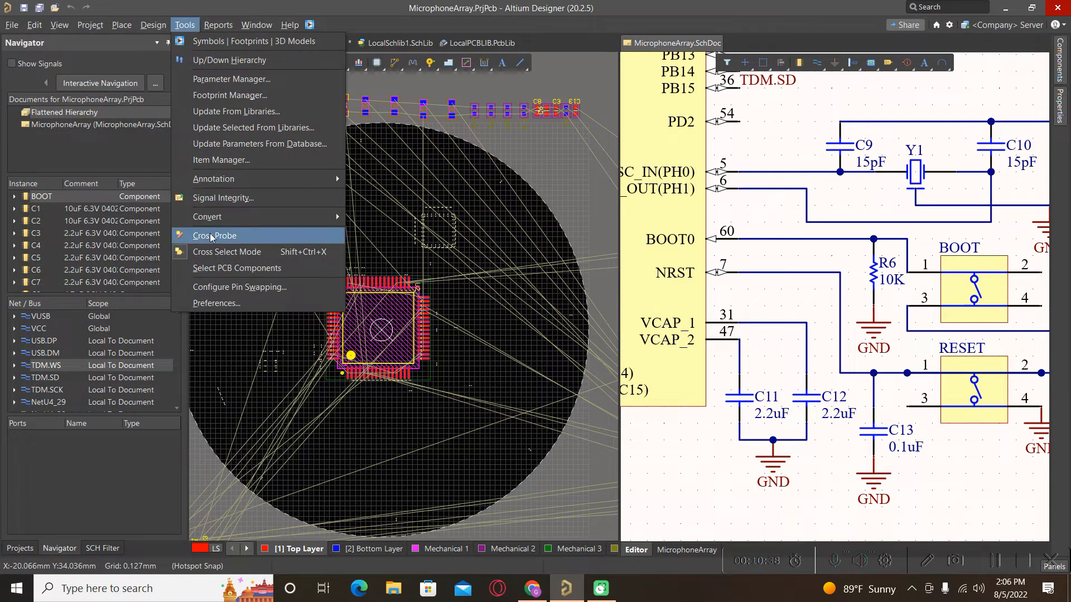
click(336, 210)
click(664, 273)
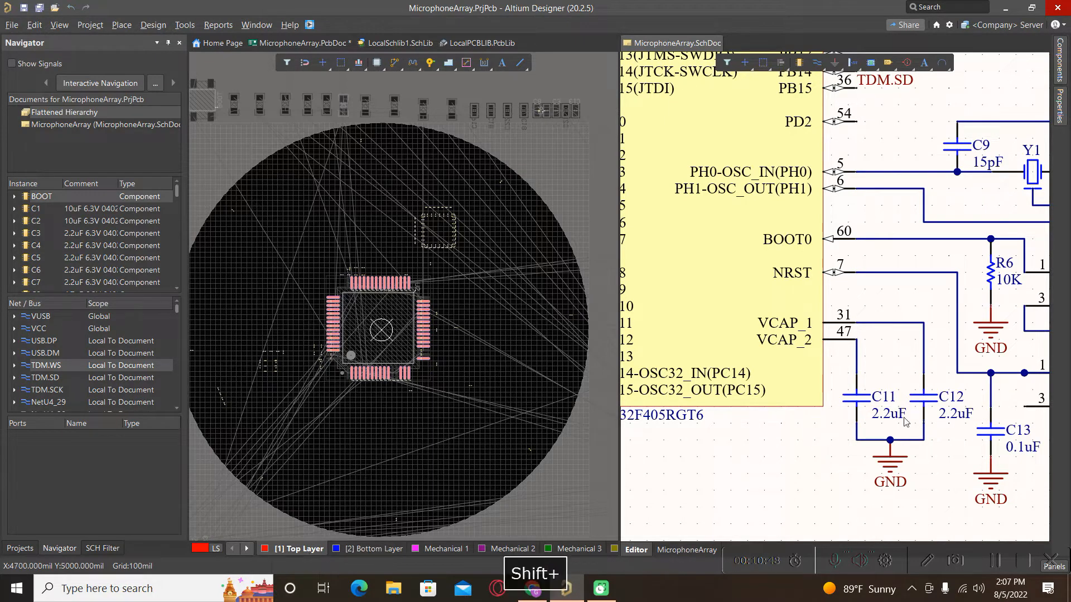
shift+click(922, 400)
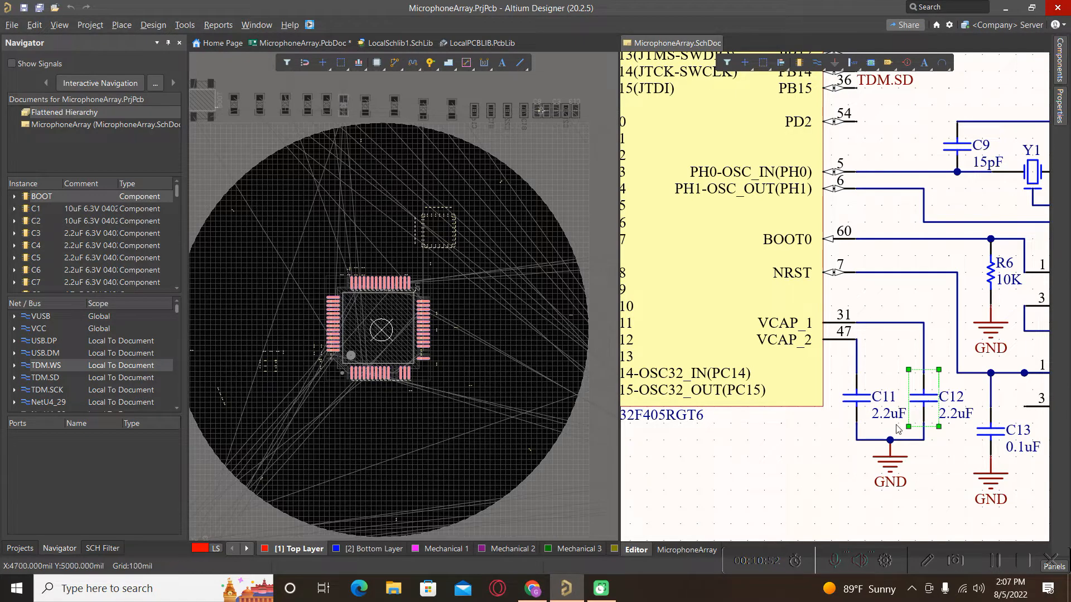
click(185, 25)
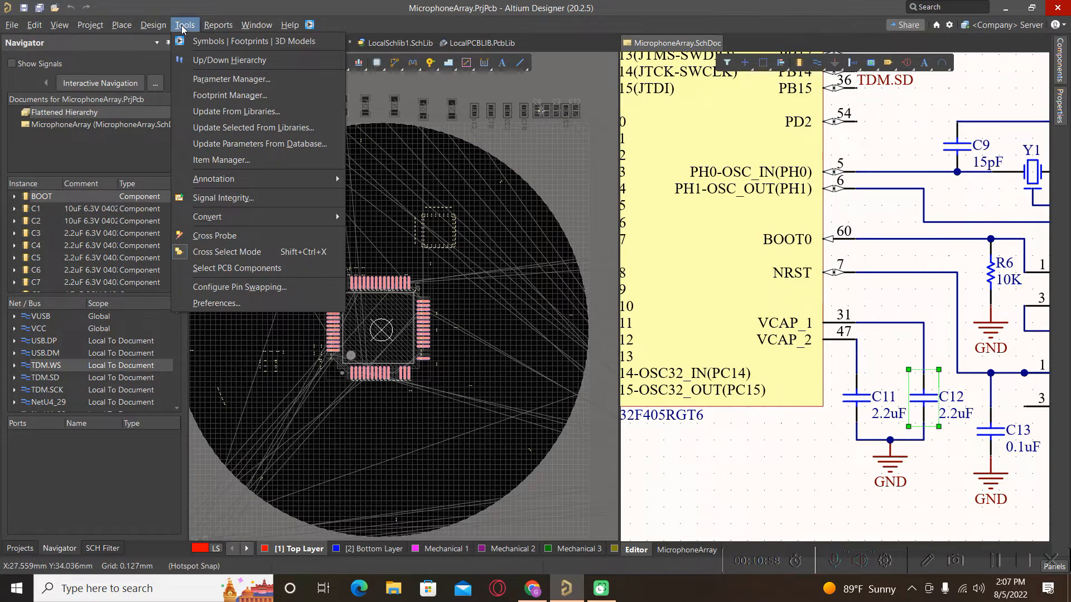
click(781, 464)
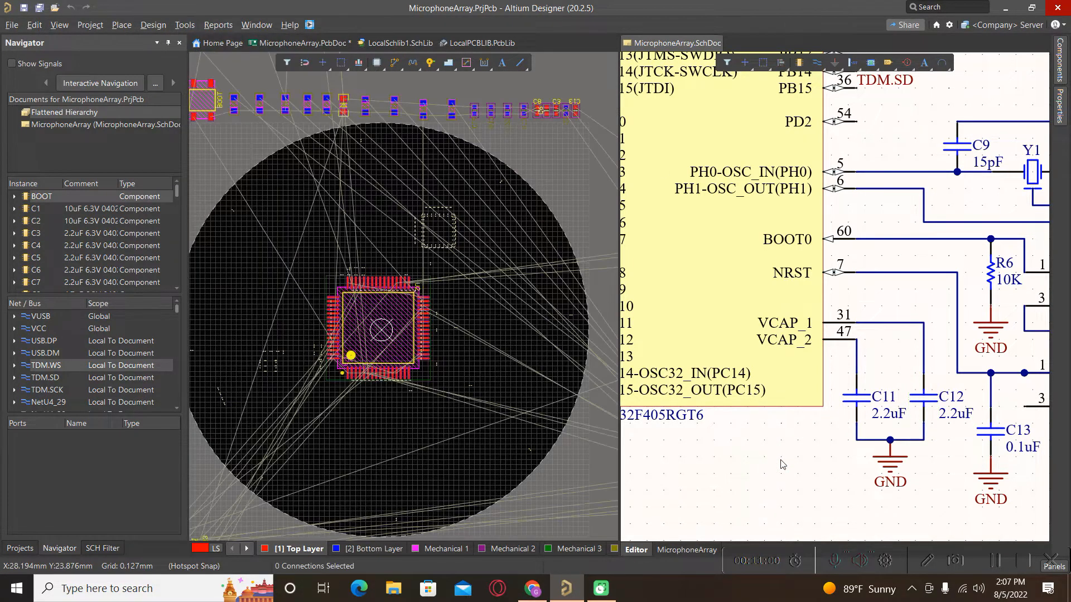
shift+click(927, 401)
click(185, 25)
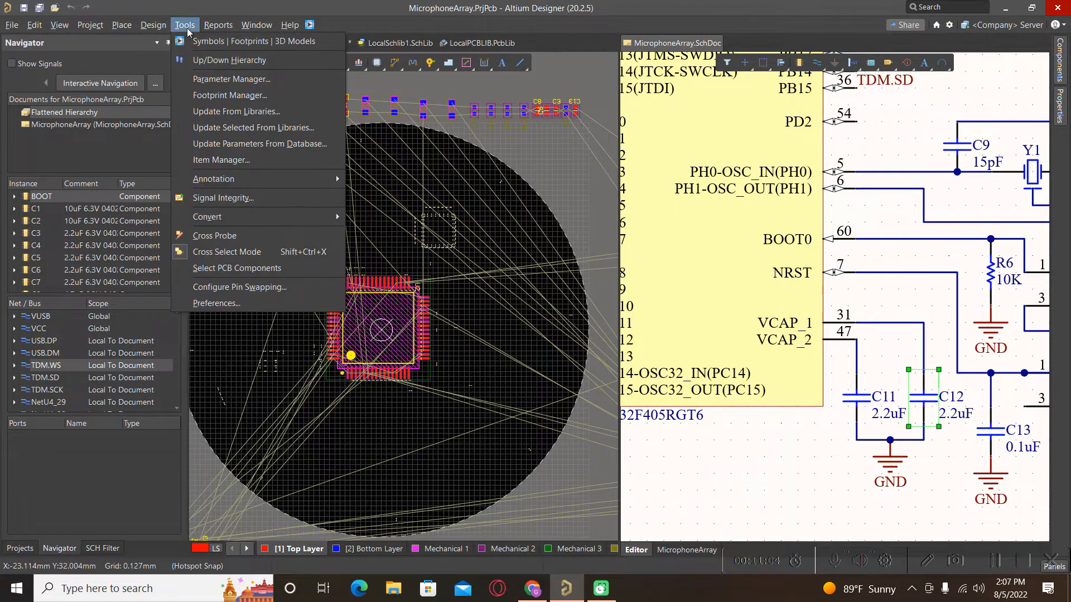
mouse_move(128, 28)
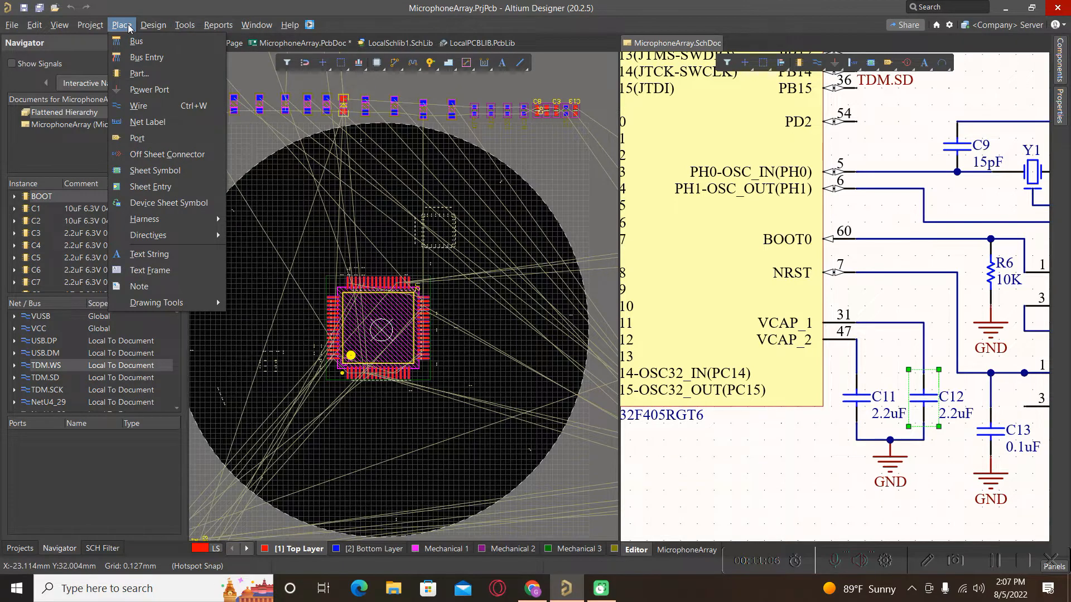
click(731, 431)
Show the MicrophoneArray project's document tree beside the PCB and schematic
ctrl+scroll(731, 431, down, 2)
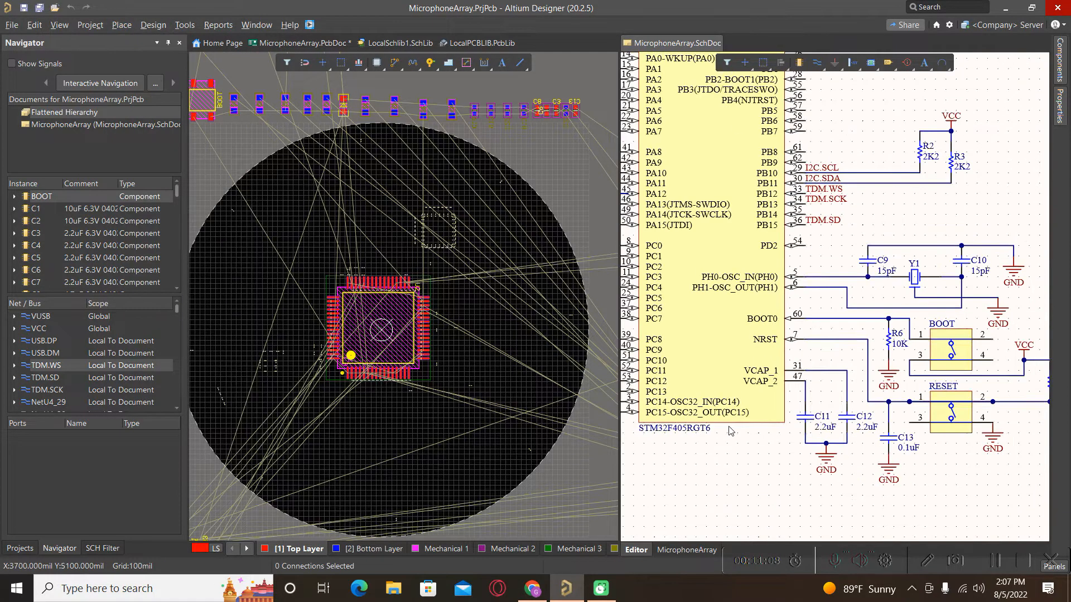
ctrl+scroll(731, 431, down, 2)
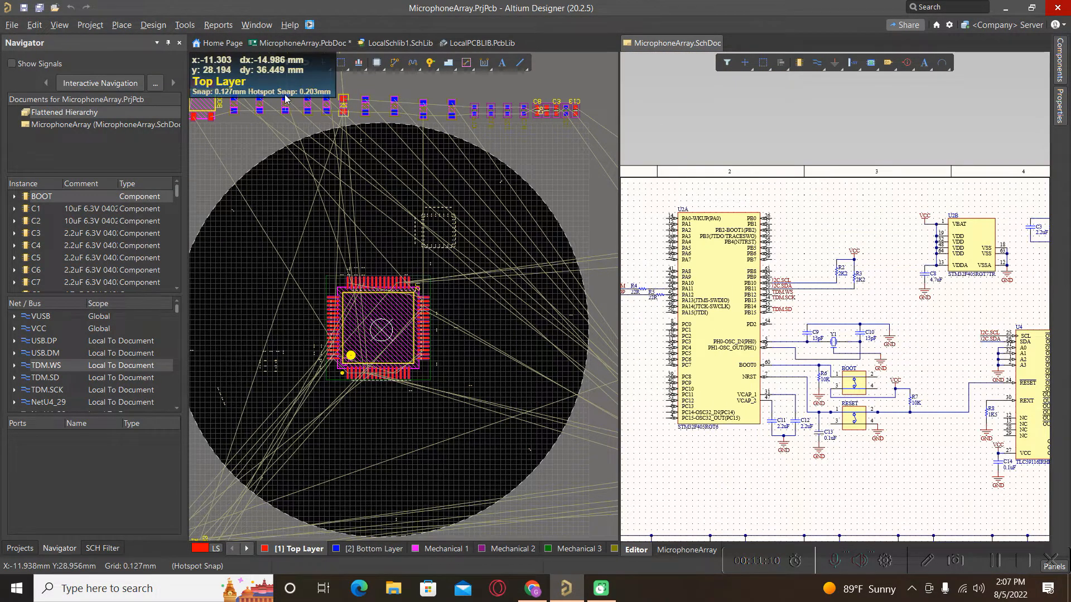
click(20, 548)
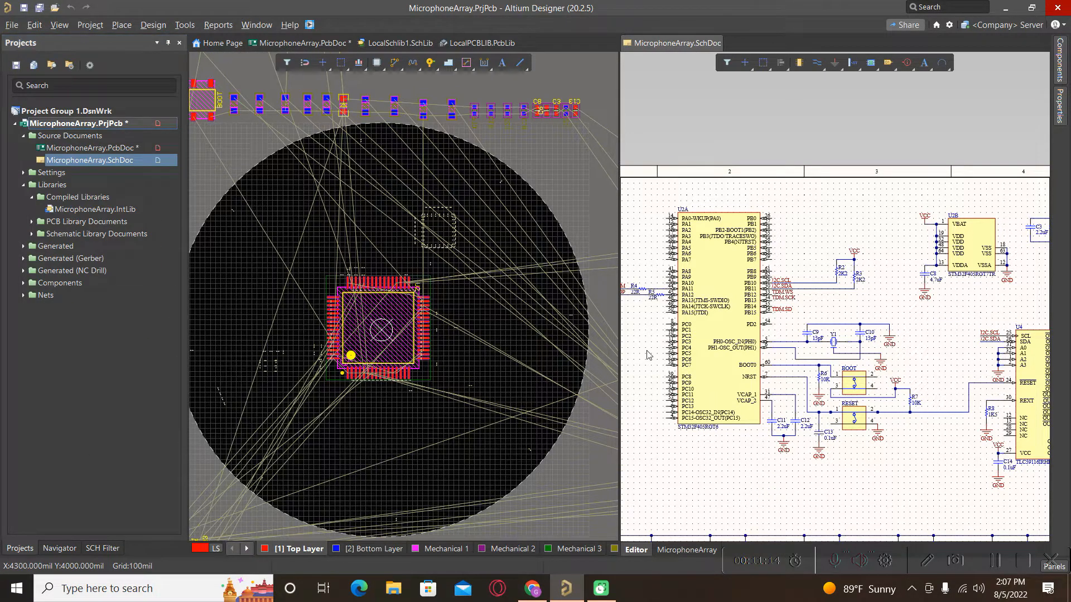
ctrl+scroll(824, 461, up, 5)
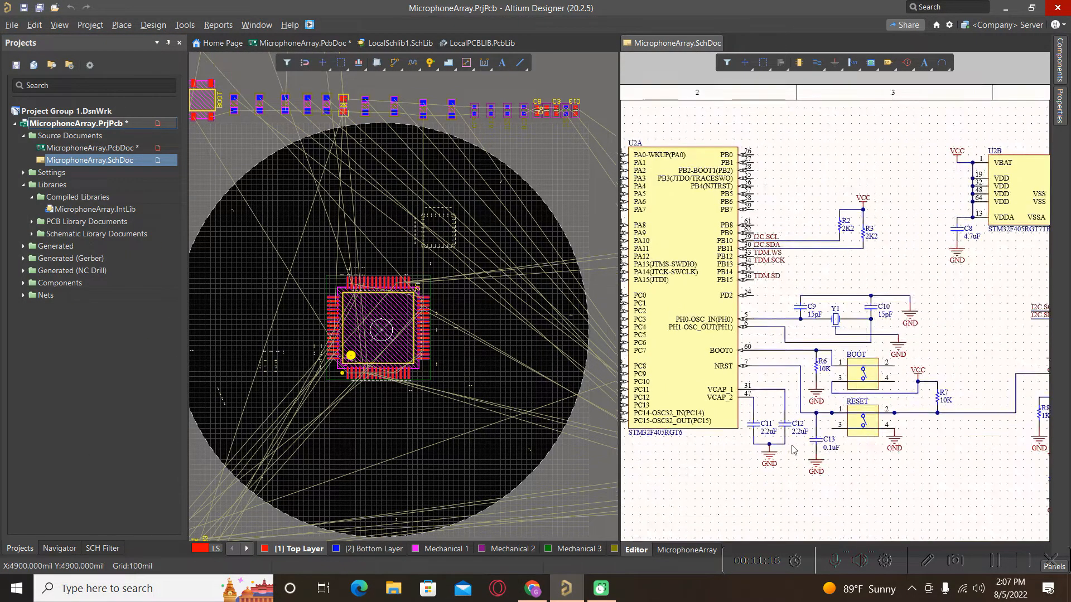
click(773, 396)
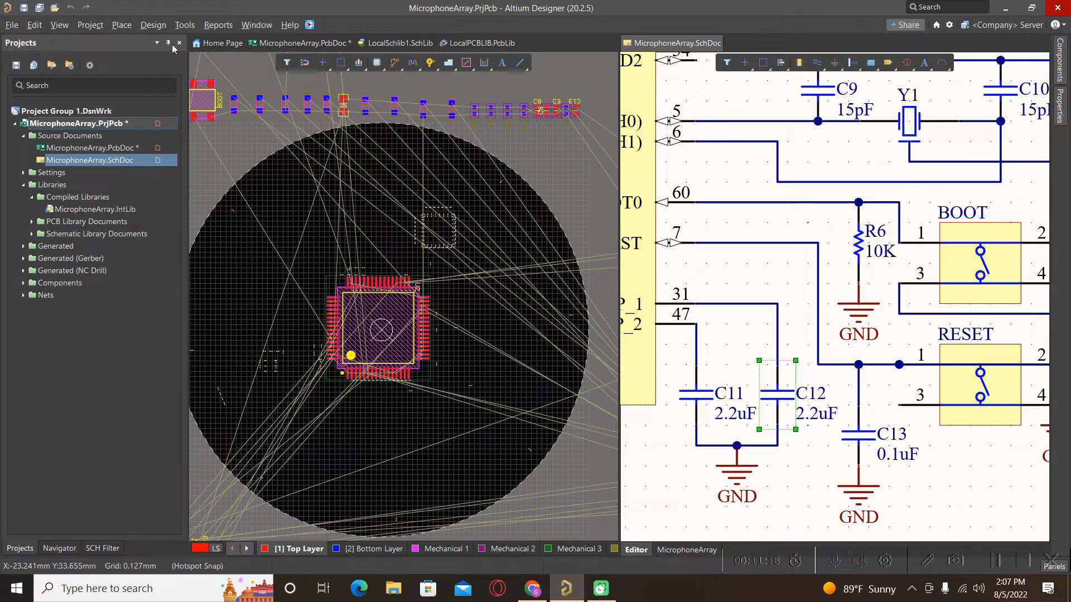
click(185, 25)
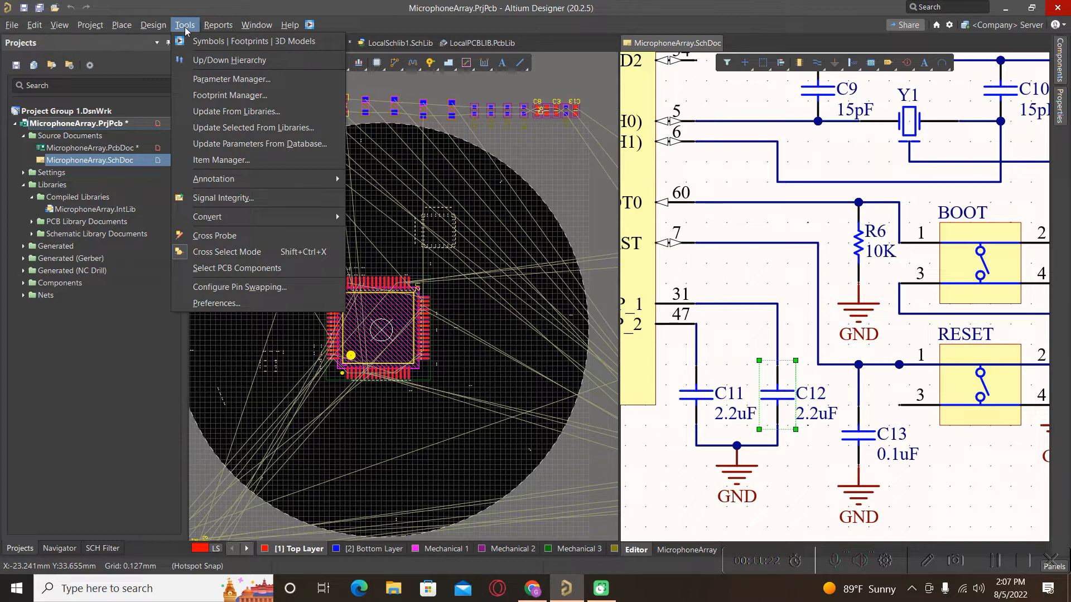
click(672, 46)
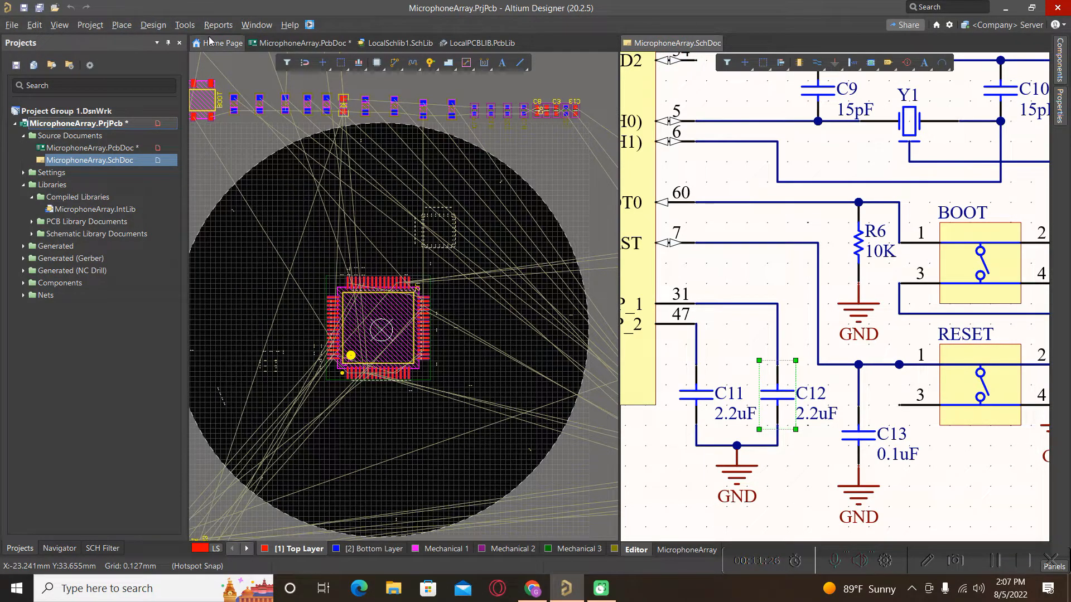
click(437, 462)
right_click(427, 462)
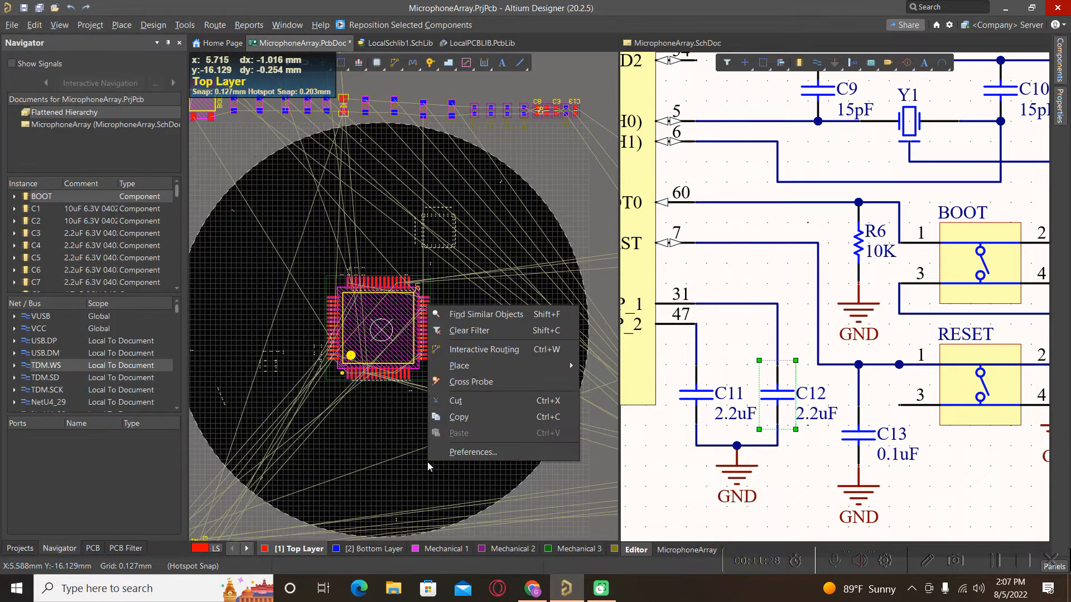
click(478, 332)
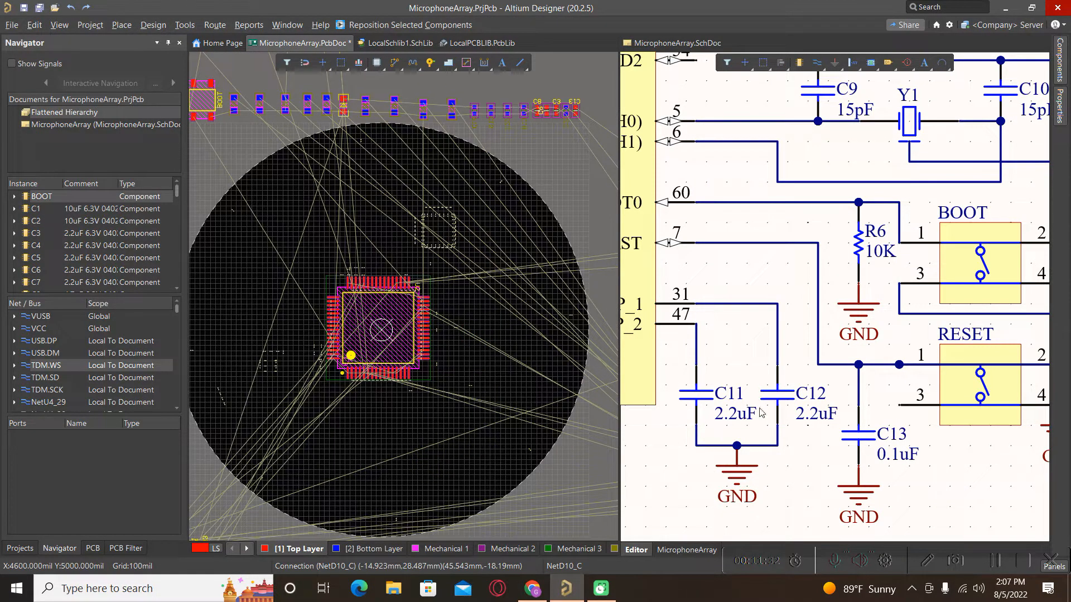
shift+click(783, 395)
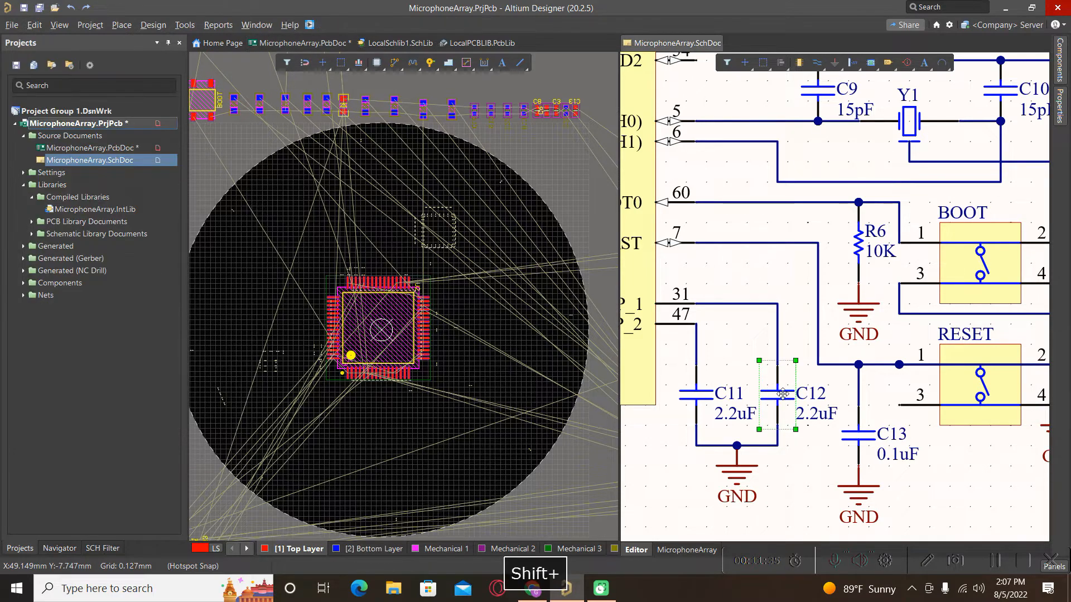
click(183, 25)
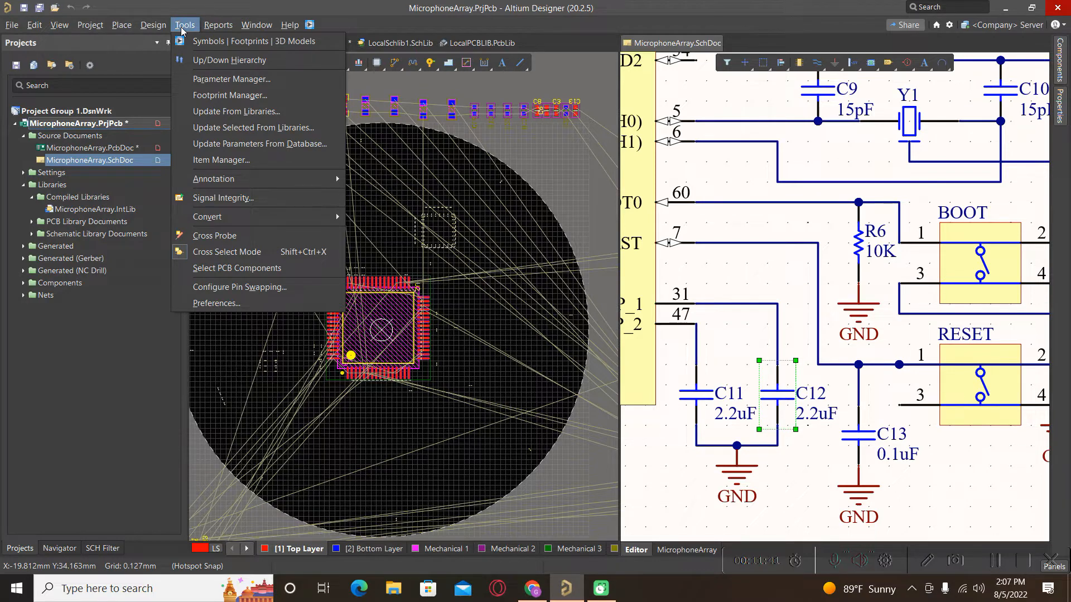
mouse_move(155, 28)
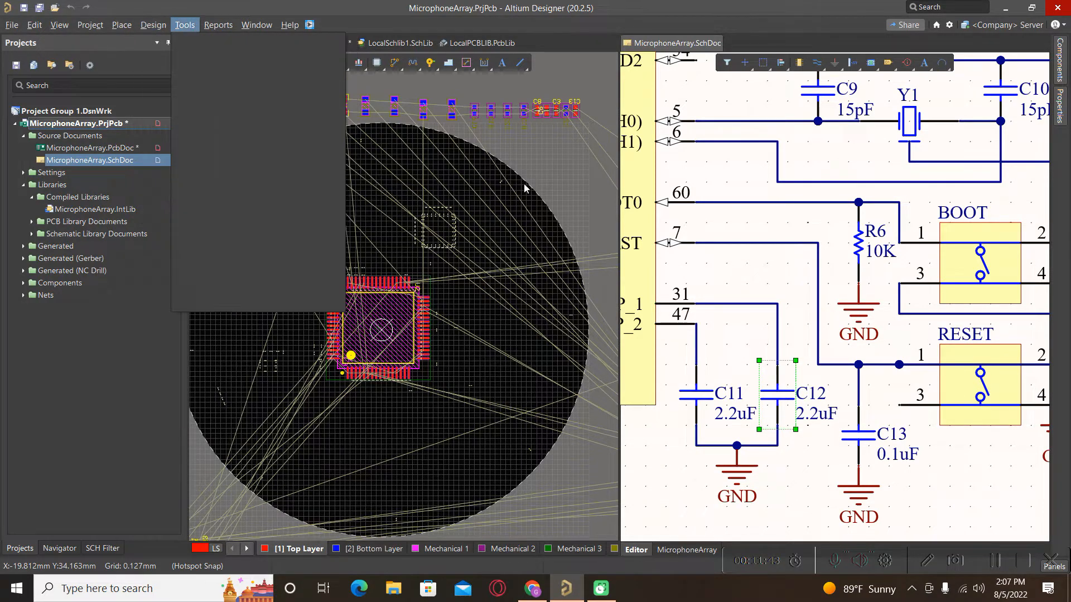
right_click(787, 400)
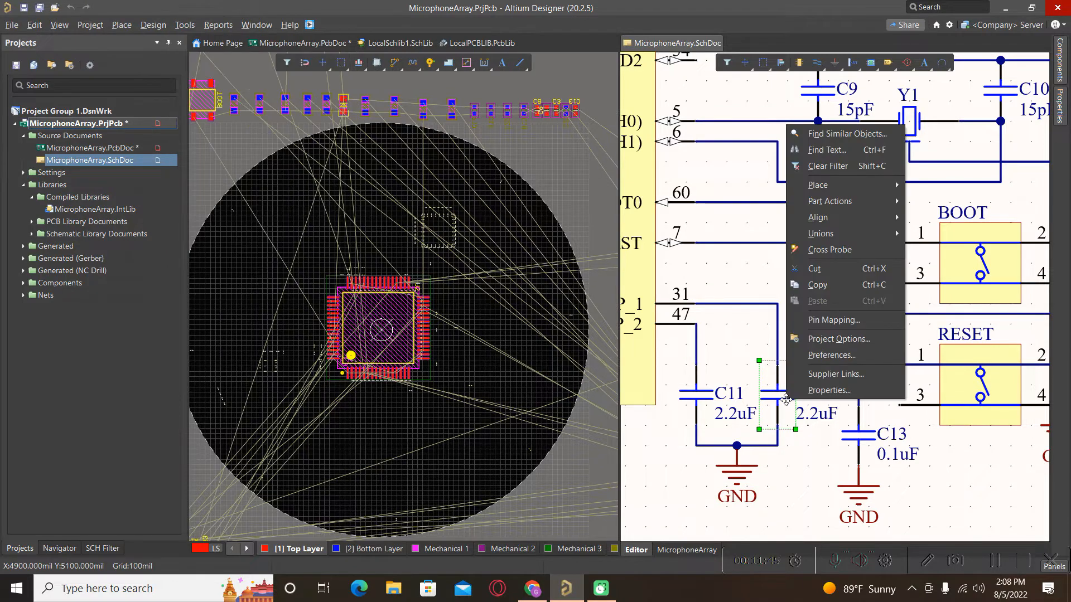
mouse_move(867, 187)
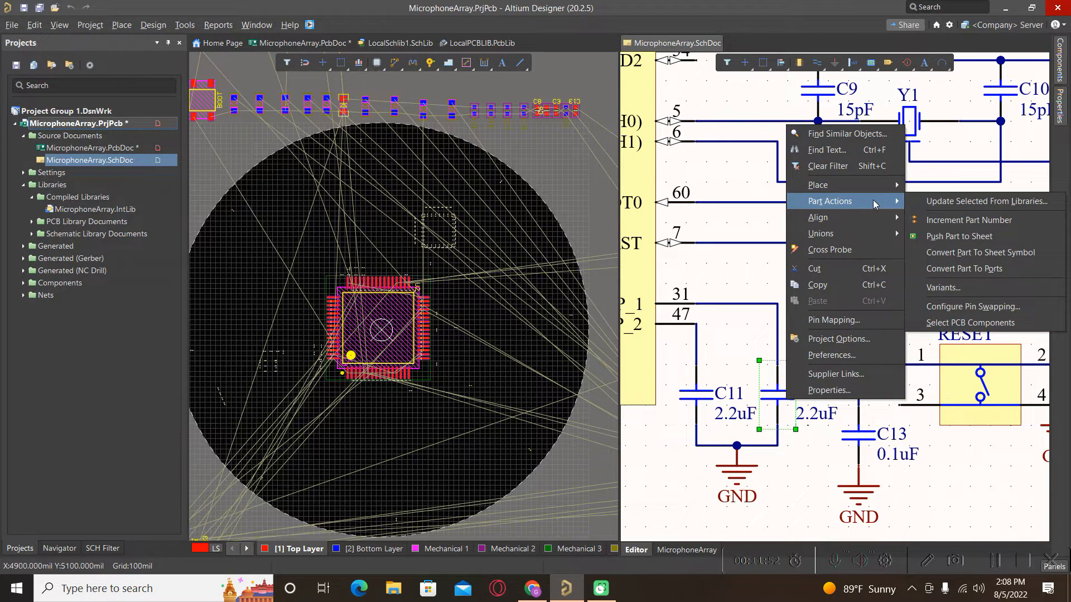
click(843, 524)
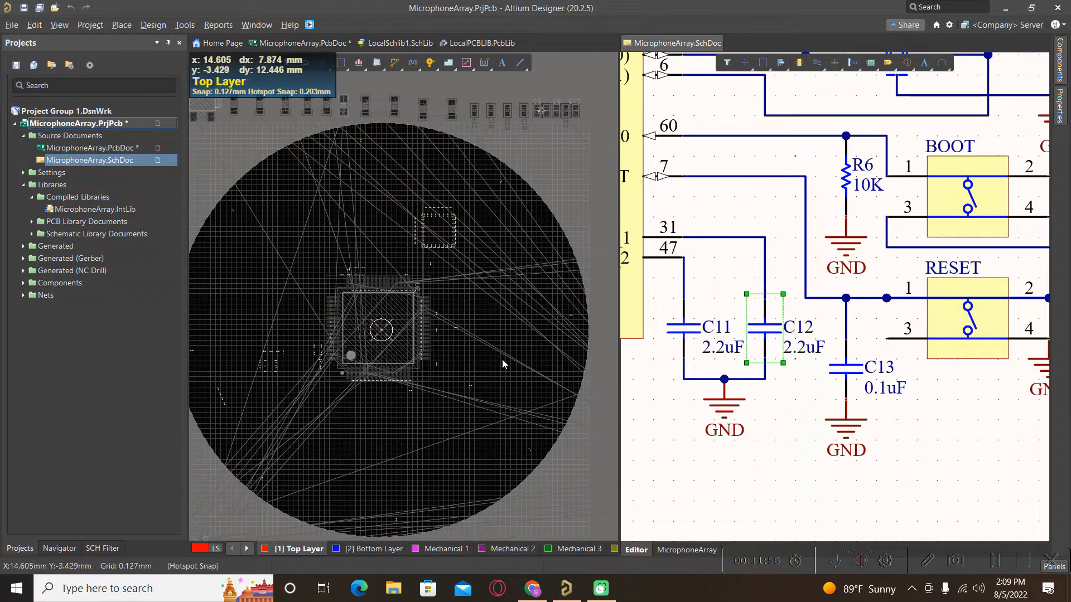
click(799, 459)
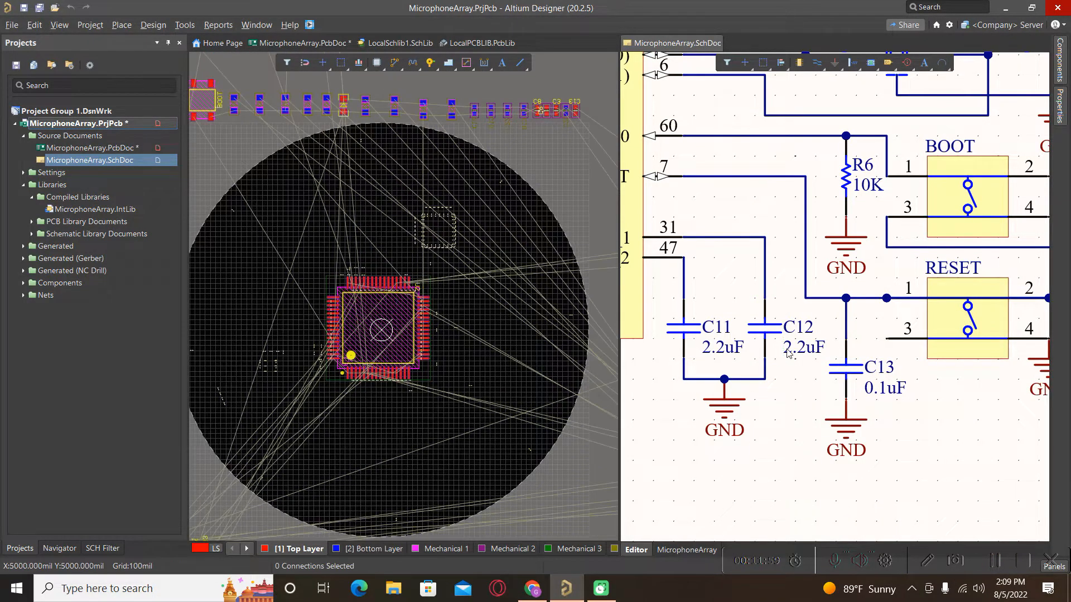
Select capacitor C12 in the schematic, pick it up on the PCB with Reposition Selected Components, and rotate it 90 degrees beside U2
shift+click(764, 330)
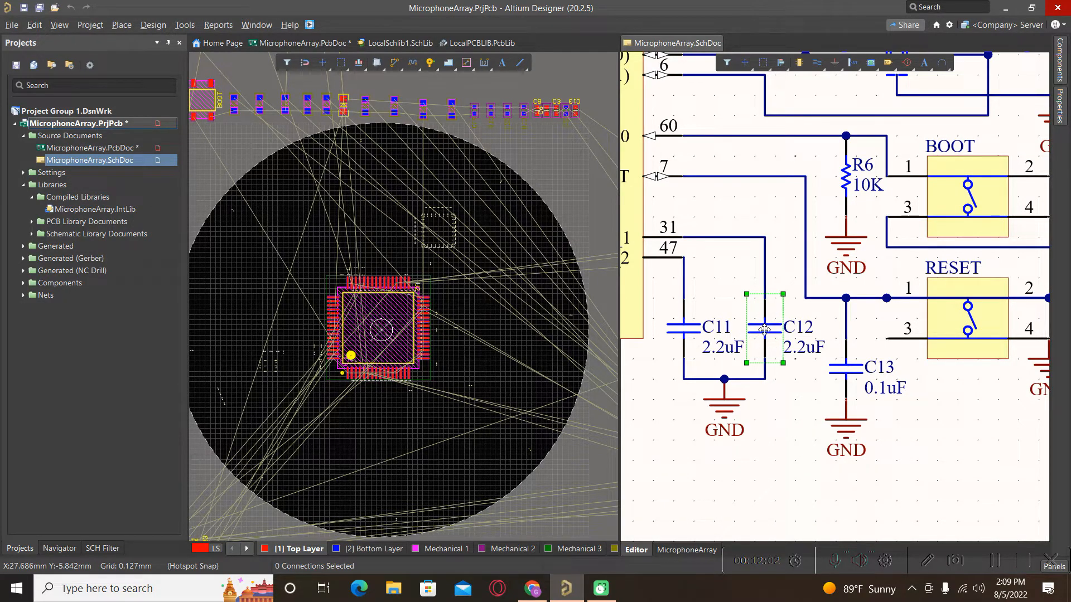
click(303, 45)
click(188, 27)
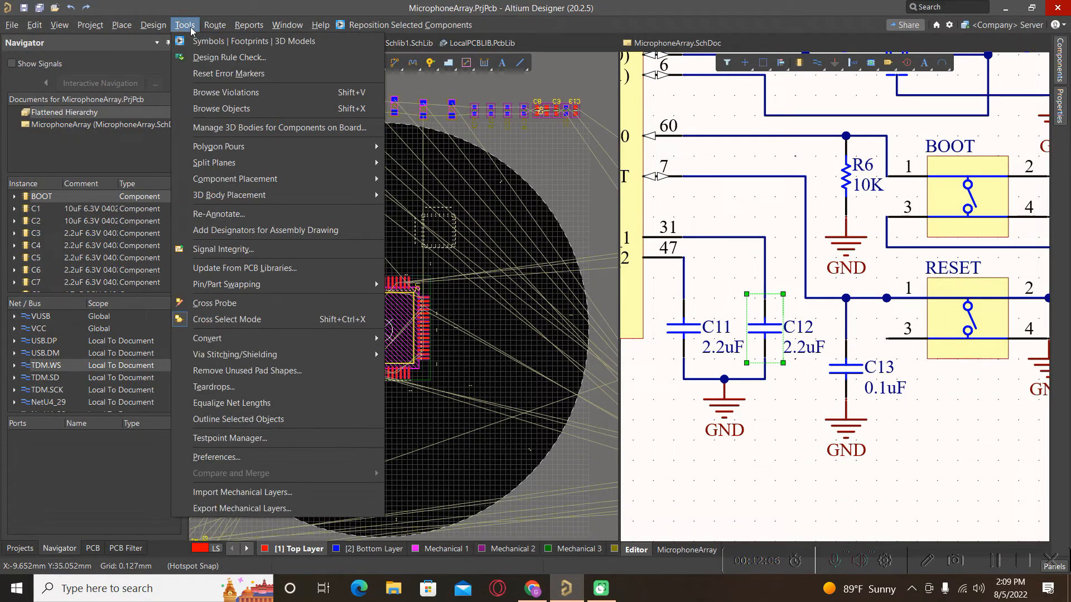
mouse_move(335, 179)
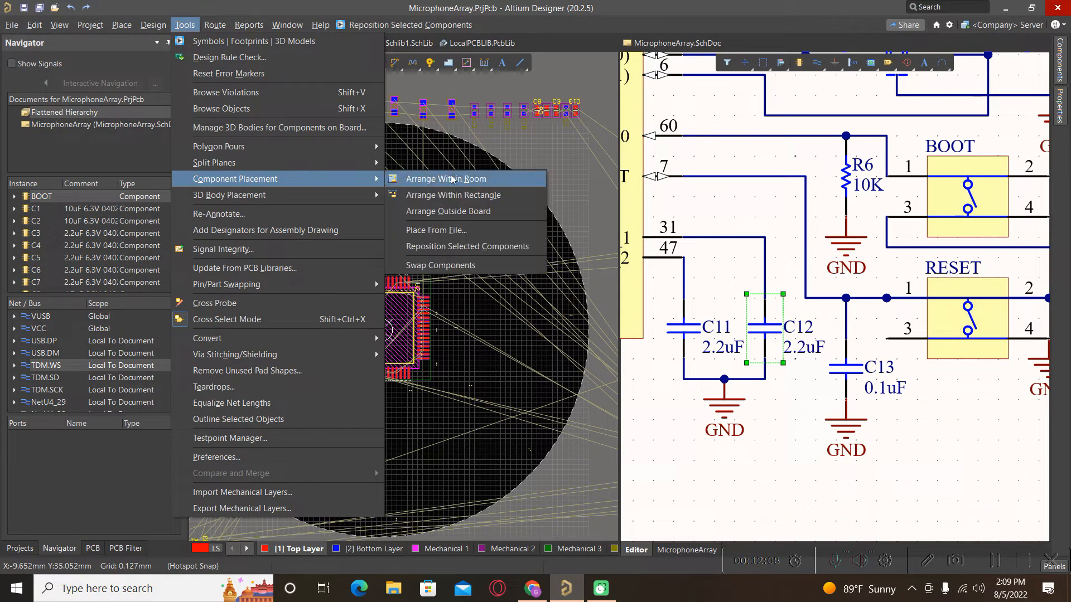
click(491, 251)
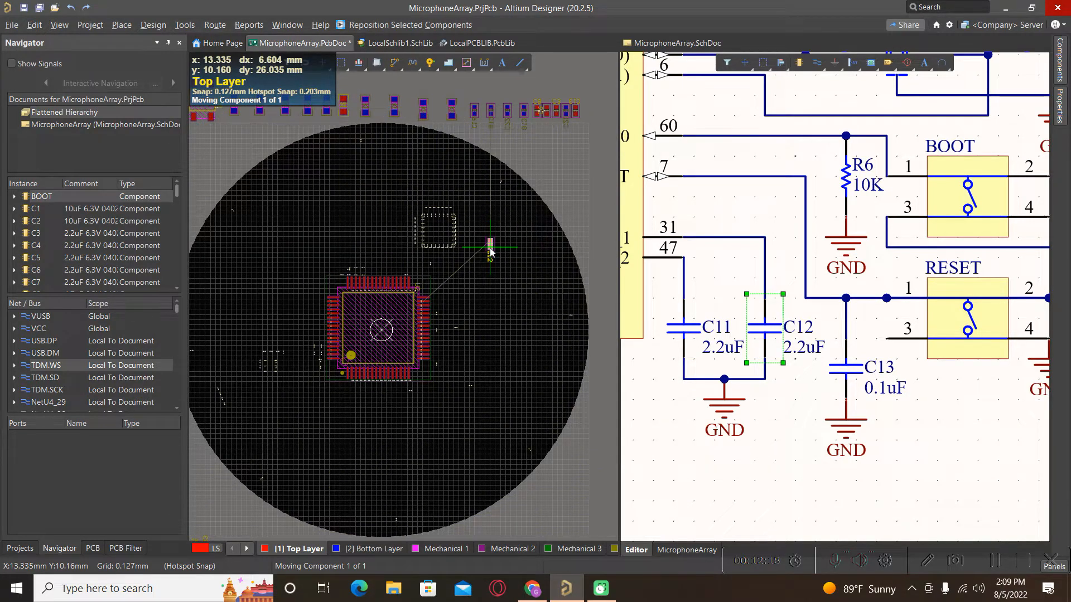
ctrl+scroll(449, 329, up, 2)
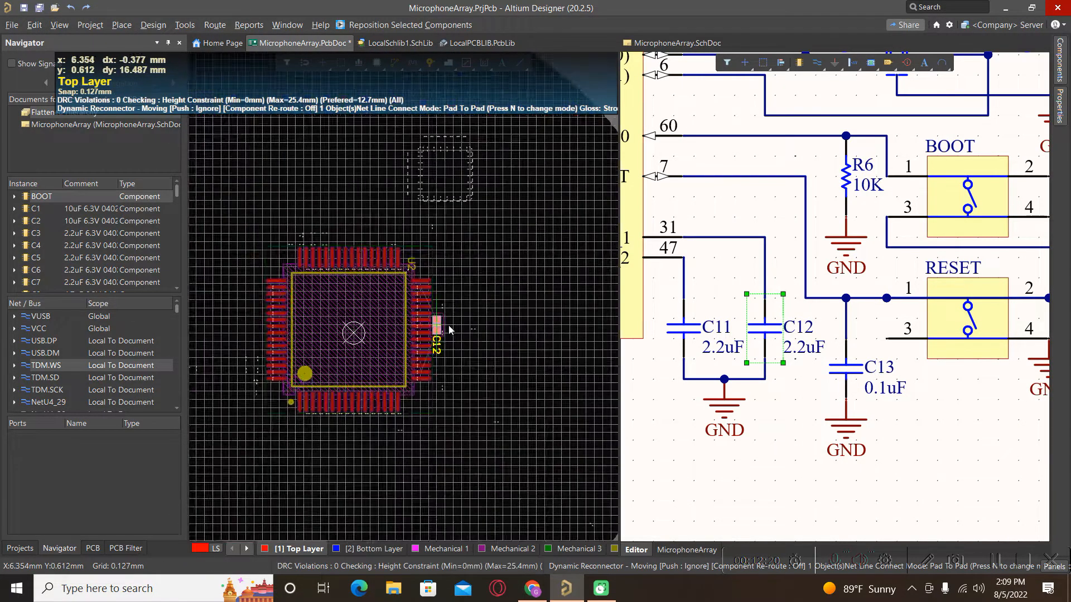
ctrl+scroll(449, 329, up, 4)
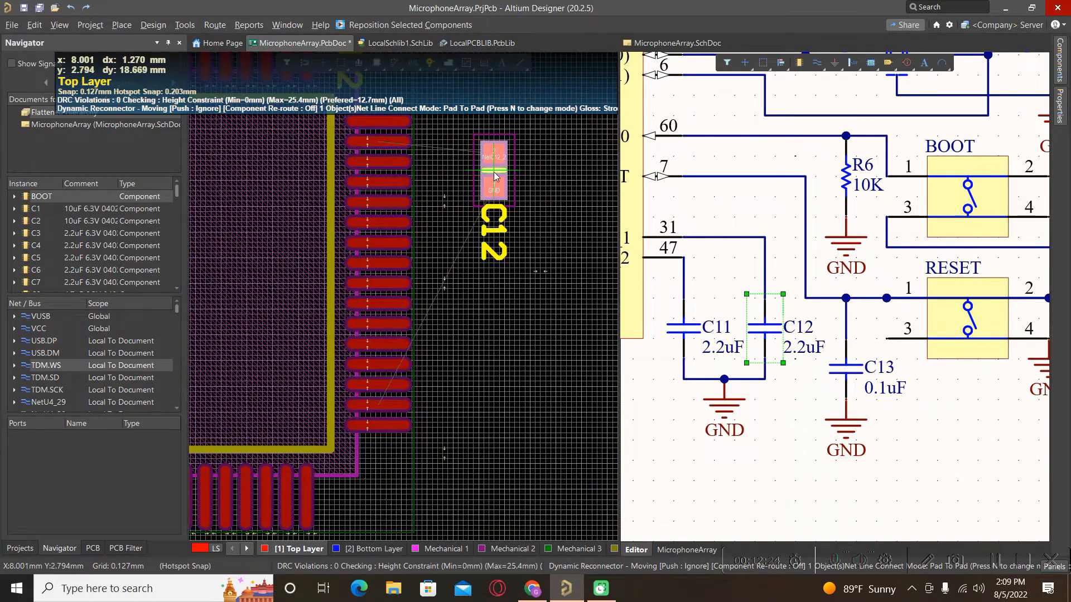
key(space)
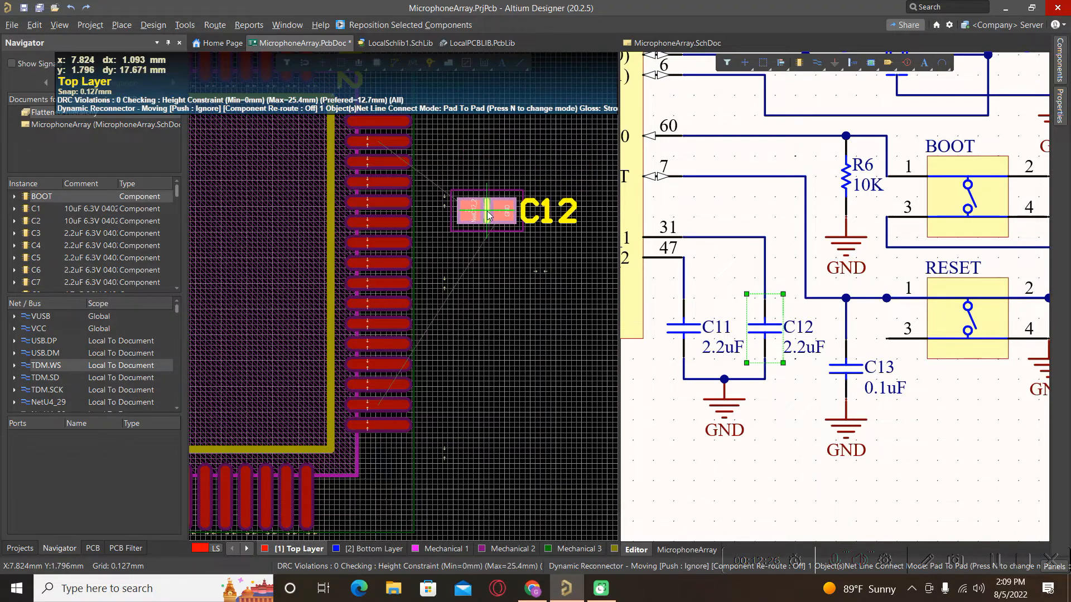
Flip C12 to the bottom layer, place it beneath pad 31 of U2 with its NetC12_2 pad facing outward, and clear the selection
ctrl+scroll(484, 220, down, 3)
ctrl+scroll(436, 153, up, 3)
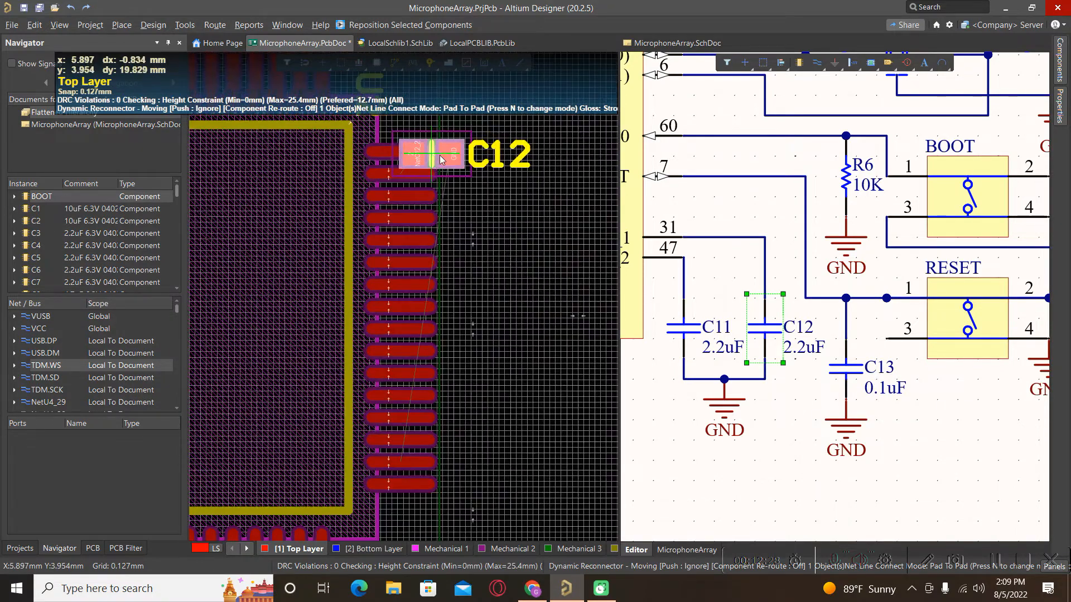
ctrl+scroll(441, 160, up, 4)
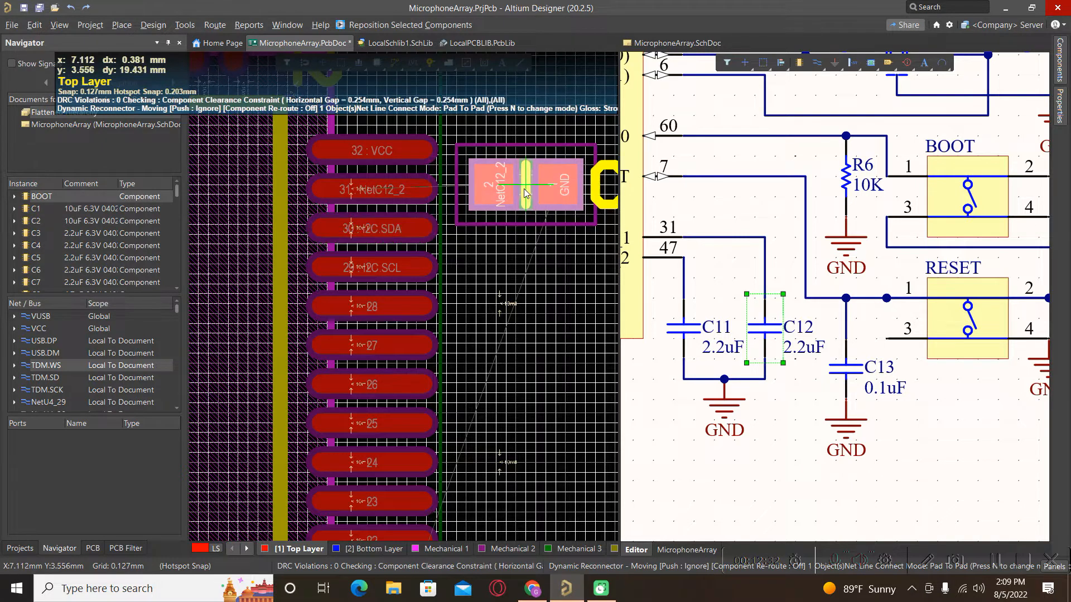
key(l)
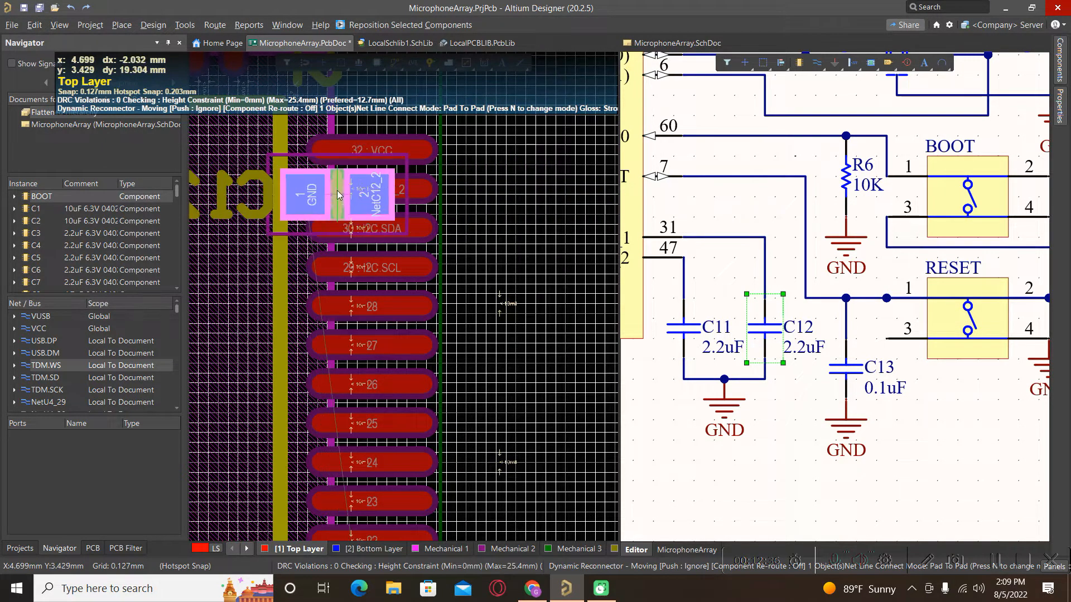
click(344, 190)
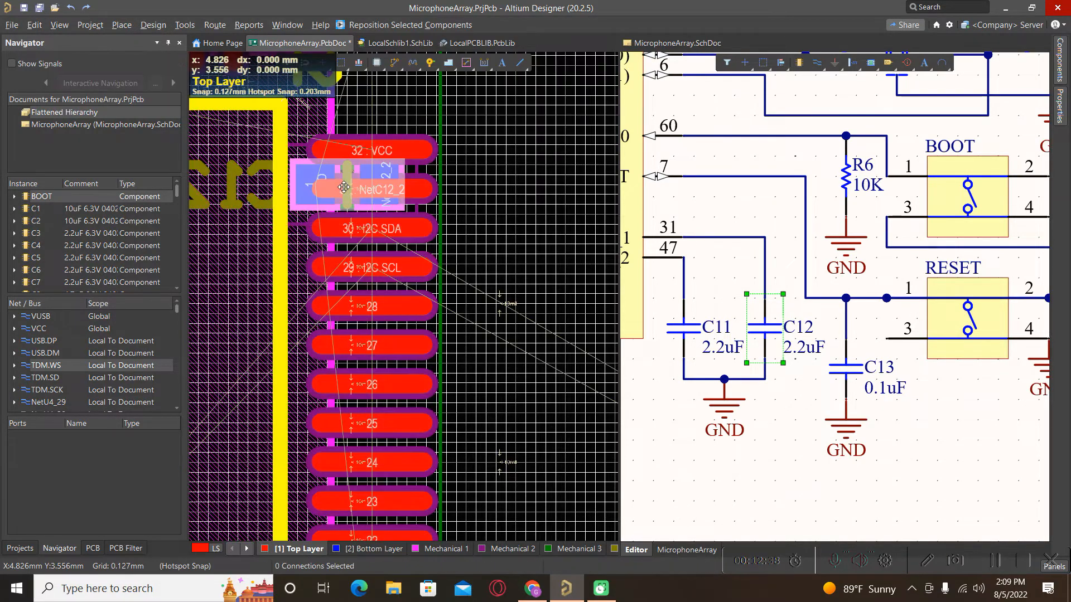
ctrl+scroll(495, 258, down, 2)
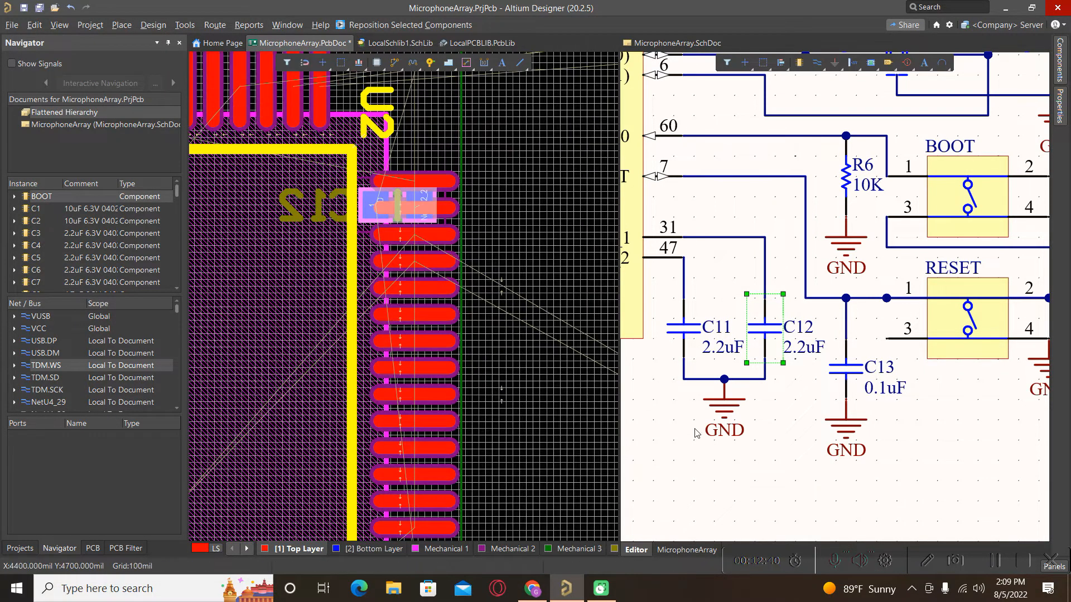
click(714, 458)
click(778, 445)
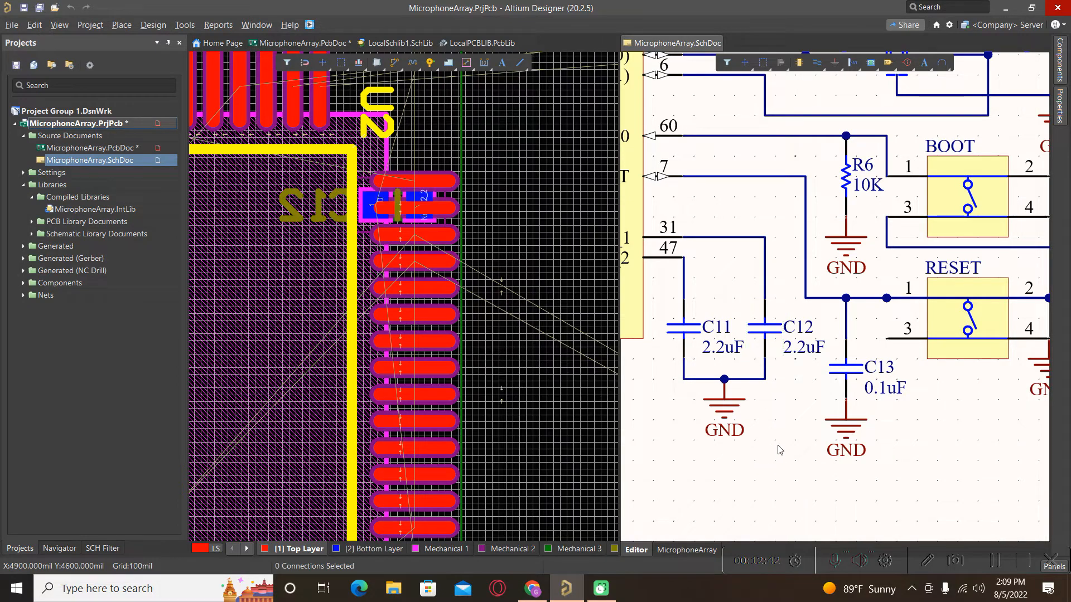
Cross probe the schematic wire between resistor R4 and pin 44 (PA11) of the microcontroller U2A to the PCB
ctrl+scroll(803, 346, down, 5)
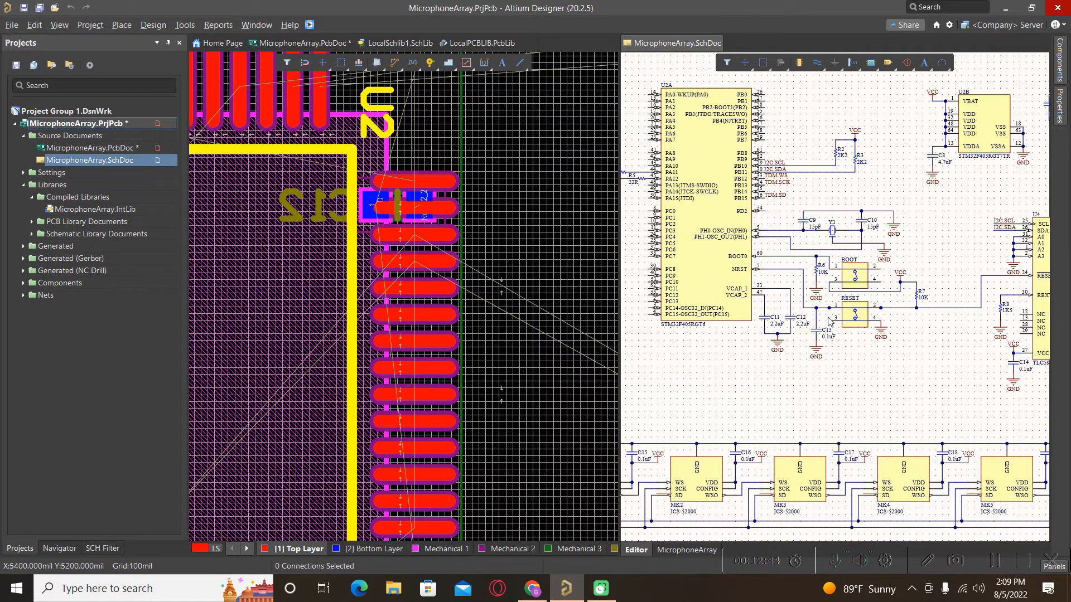
ctrl+scroll(818, 303, down, 2)
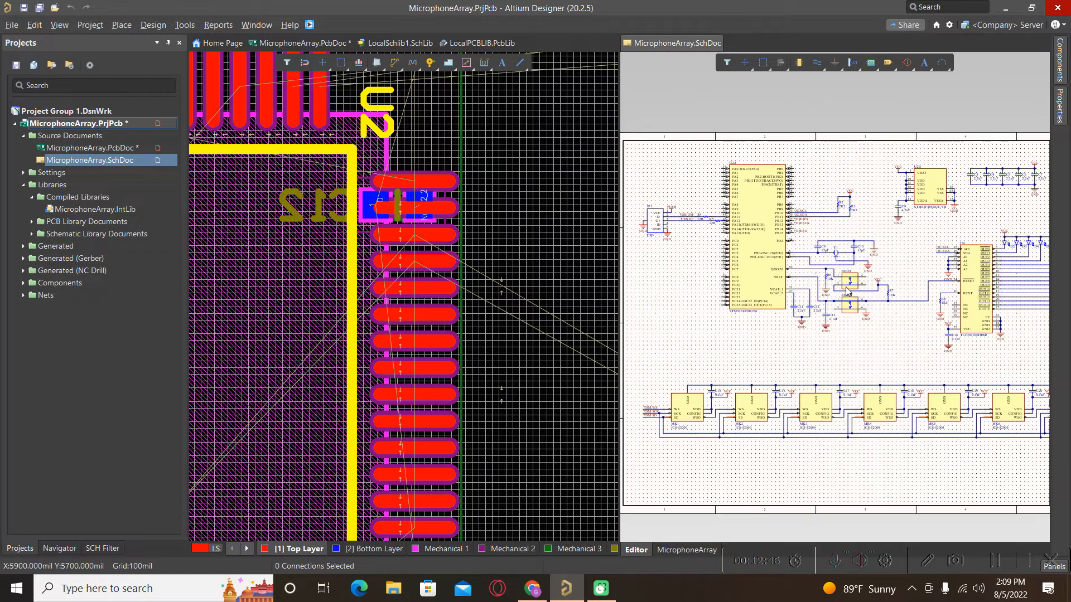
ctrl+scroll(798, 216, up, 2)
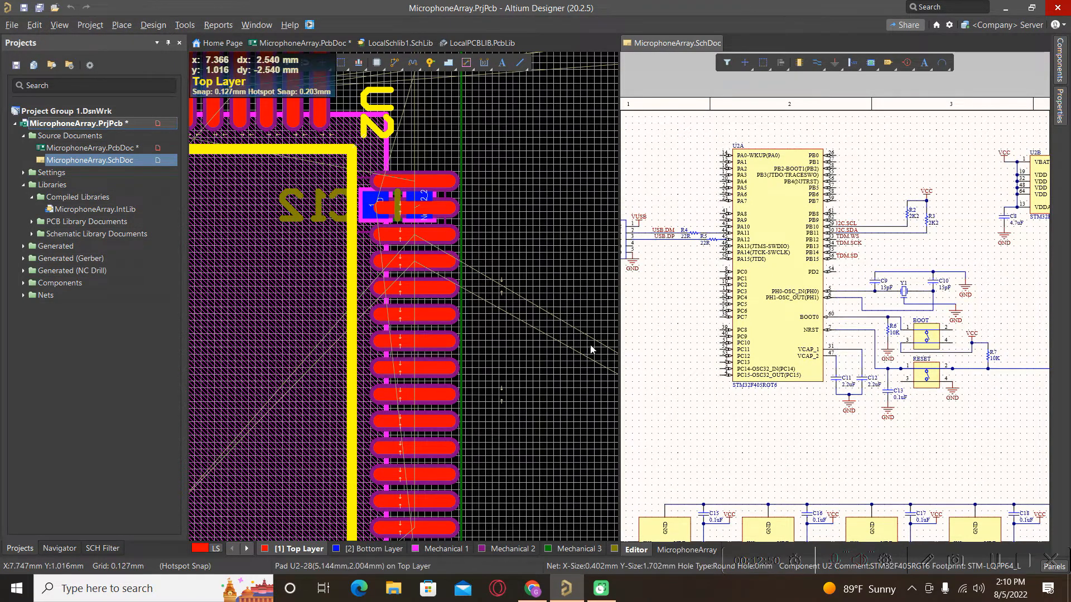
click(680, 364)
click(185, 24)
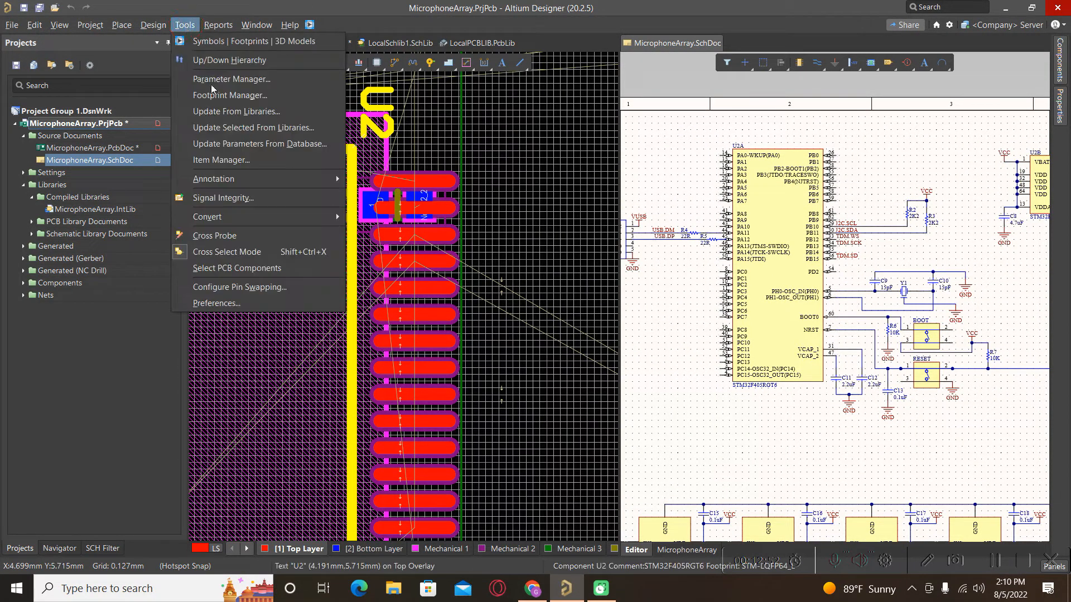
click(236, 238)
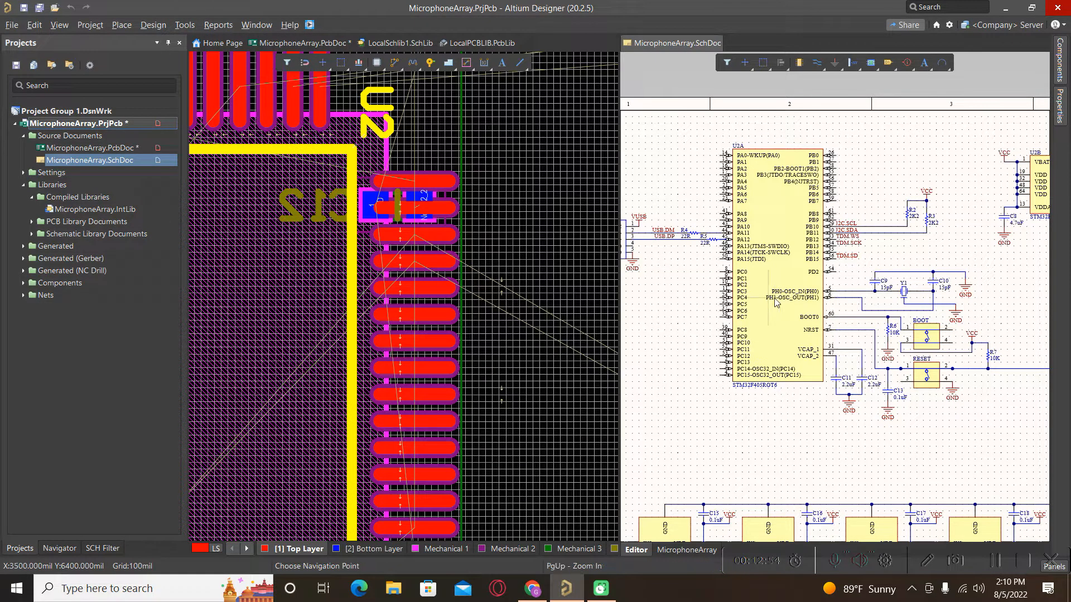
ctrl+scroll(687, 243, up, 4)
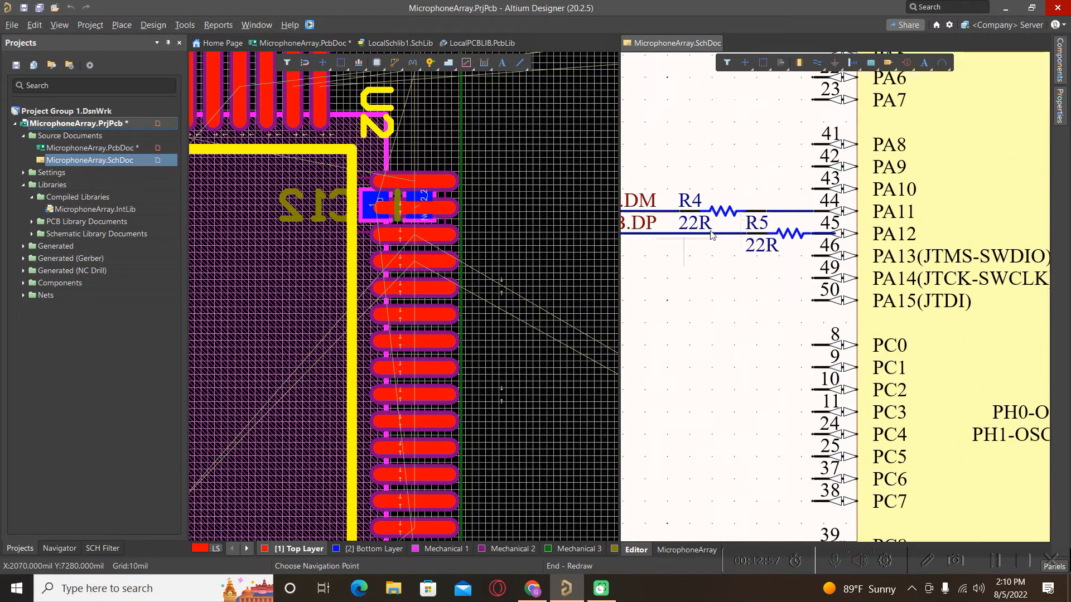
click(784, 210)
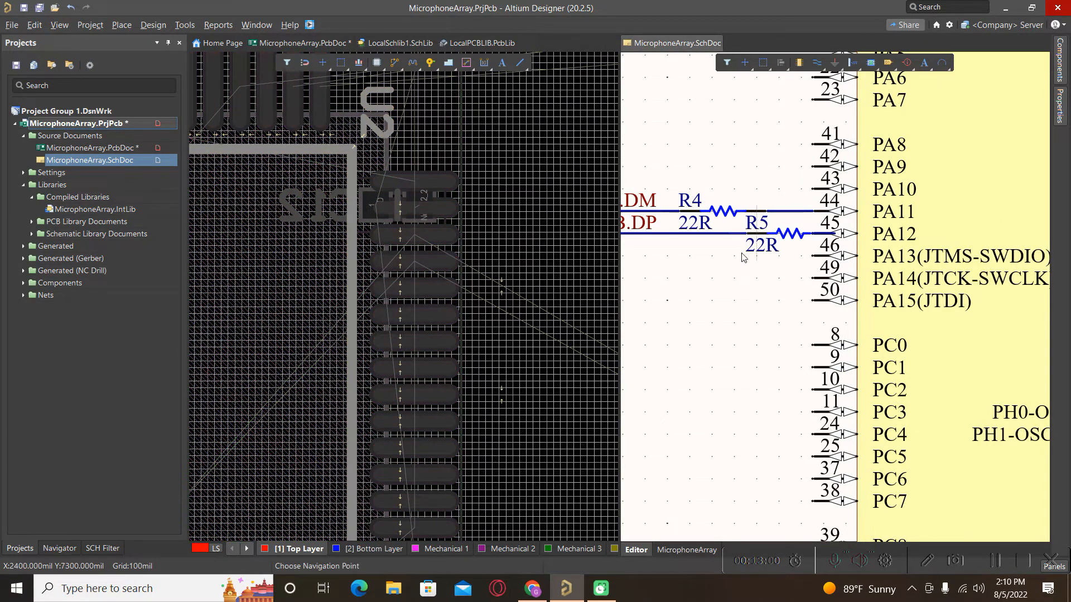
ctrl+scroll(749, 257, down, 1)
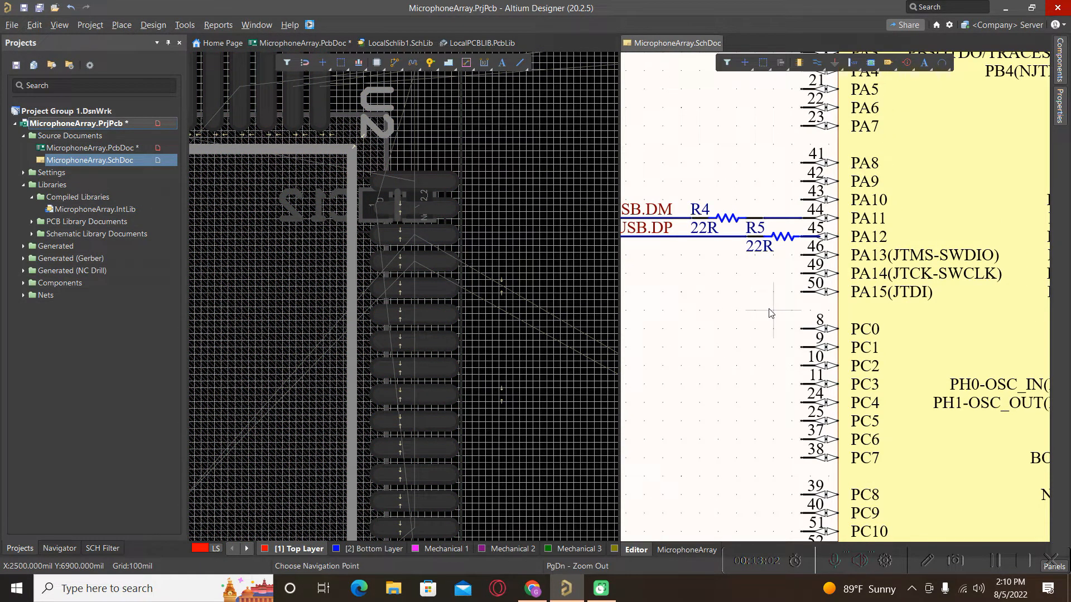
shift+scroll(719, 298, up, 1)
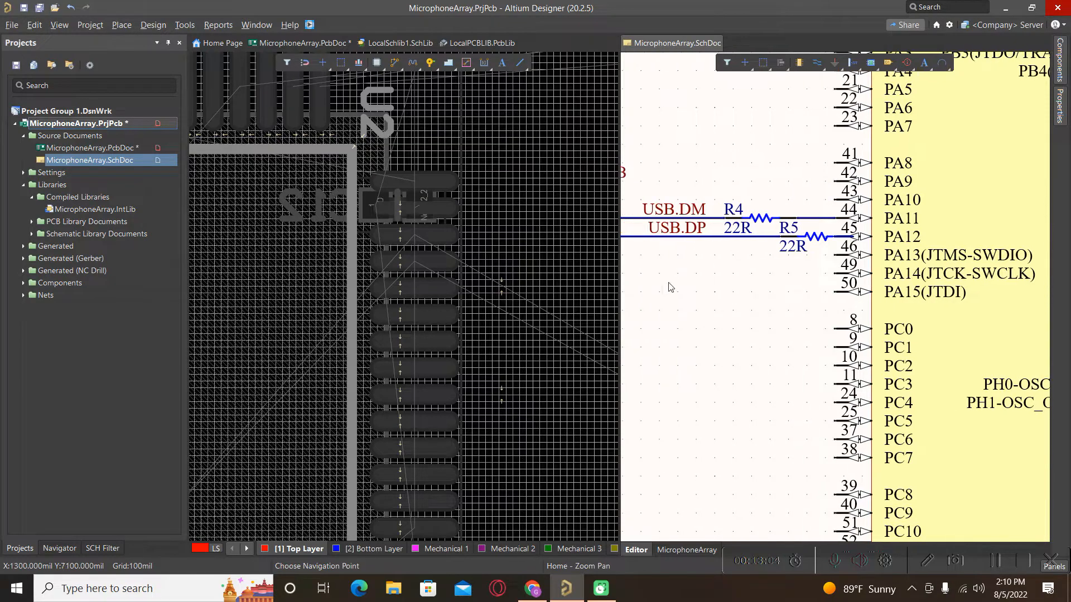
Inspect U2 pad 44 on the board, cross-probe from the schematic, and select resistor R4 on the USB.DM line
ctrl+scroll(519, 273, down, 3)
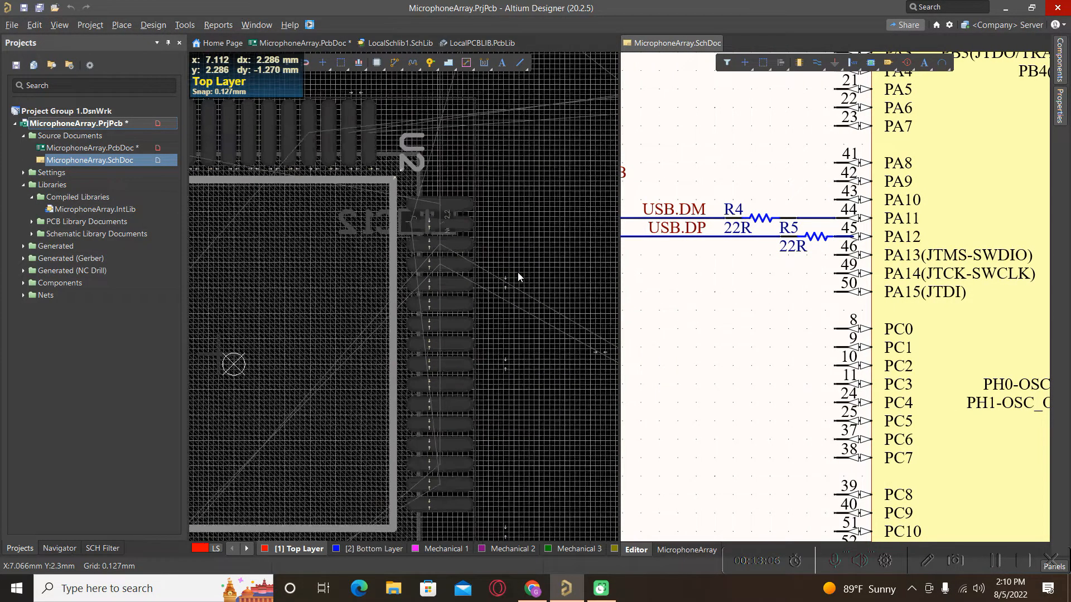
ctrl+scroll(270, 195, up, 2)
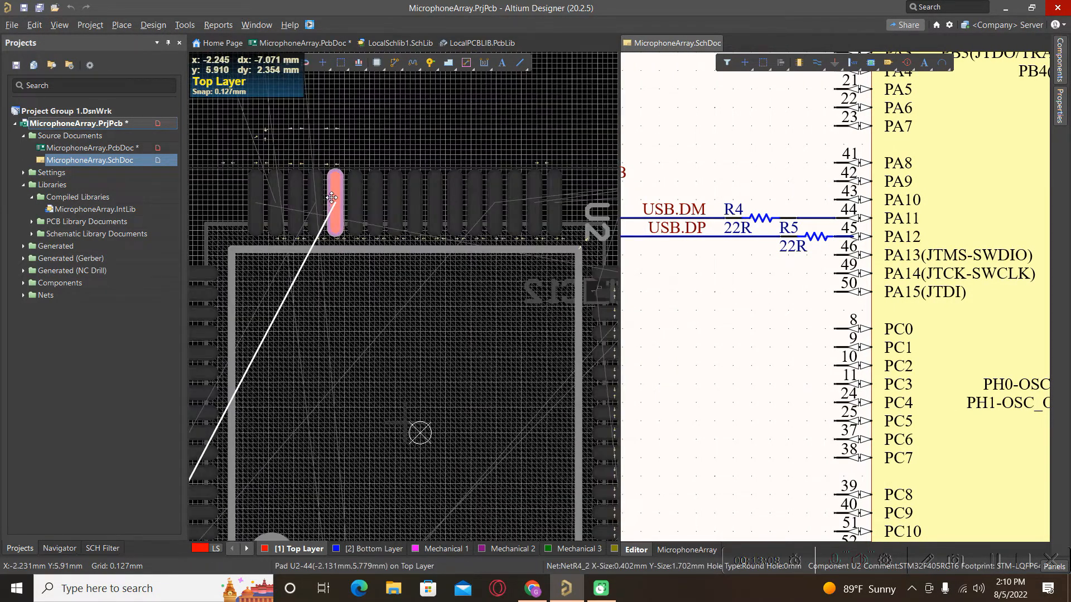
ctrl+scroll(348, 251, down, 1)
ctrl+scroll(349, 251, down, 1)
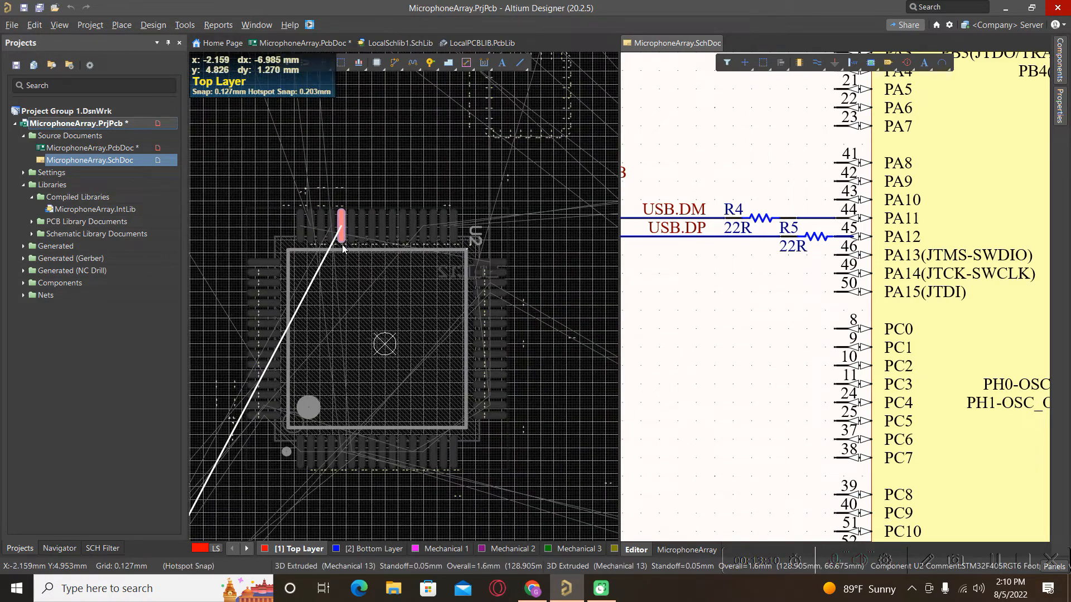
shift+click(724, 305)
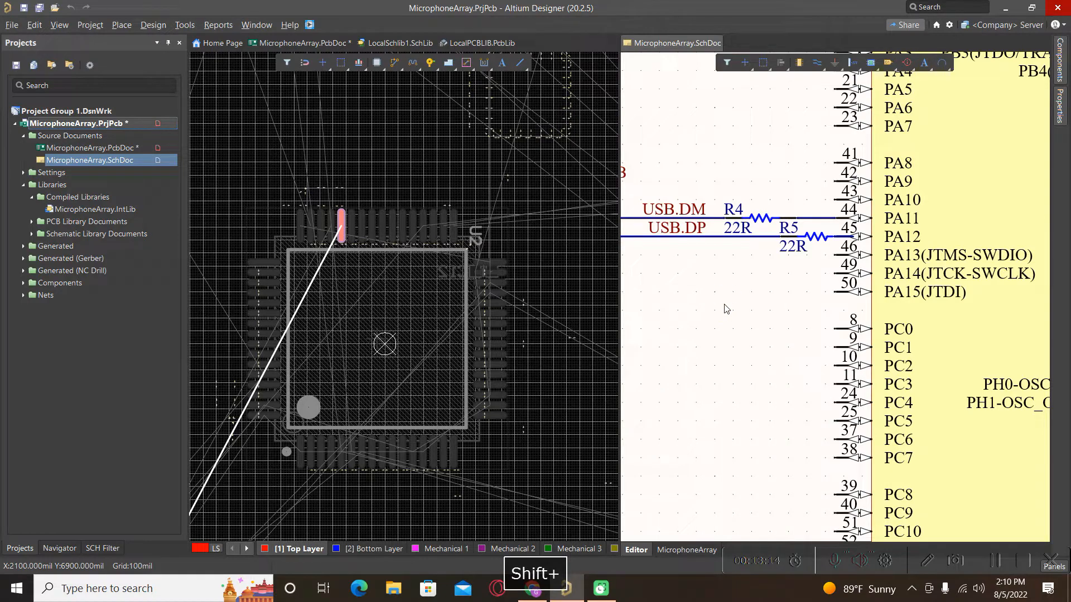
click(184, 25)
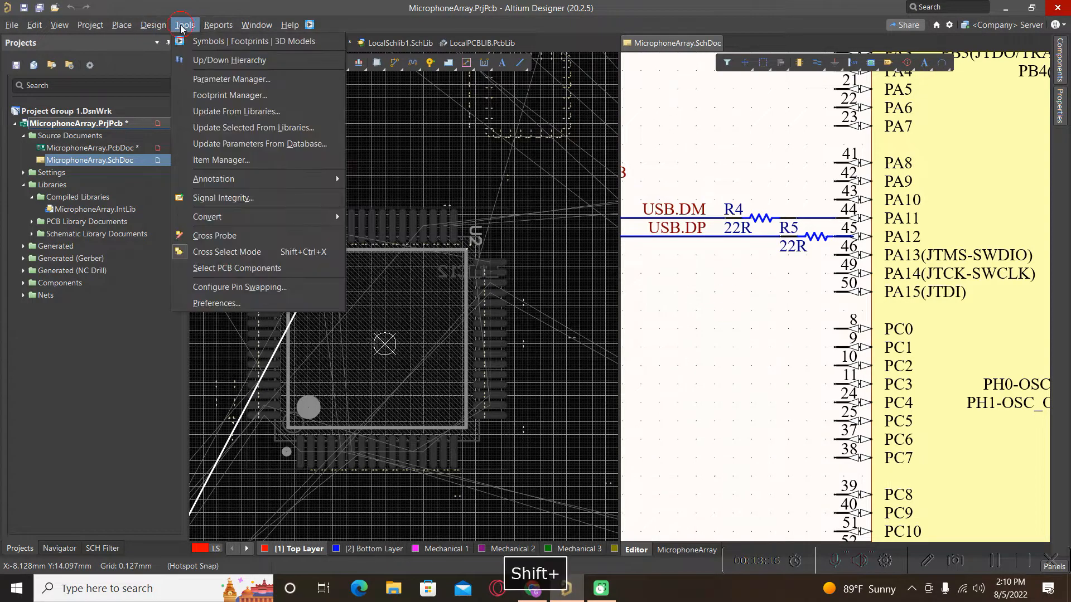
click(221, 237)
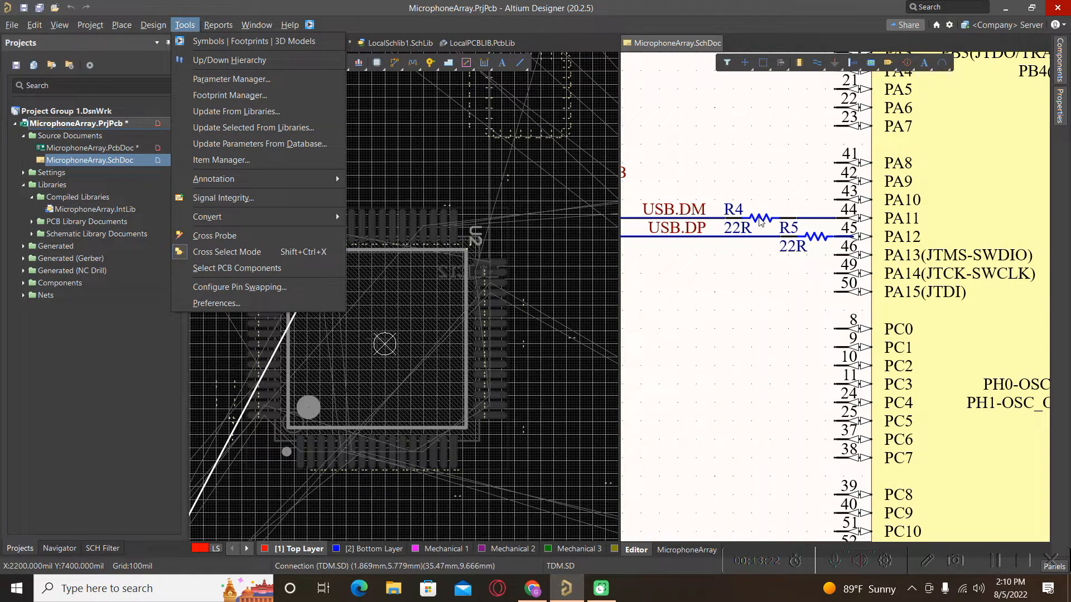
shift+click(760, 221)
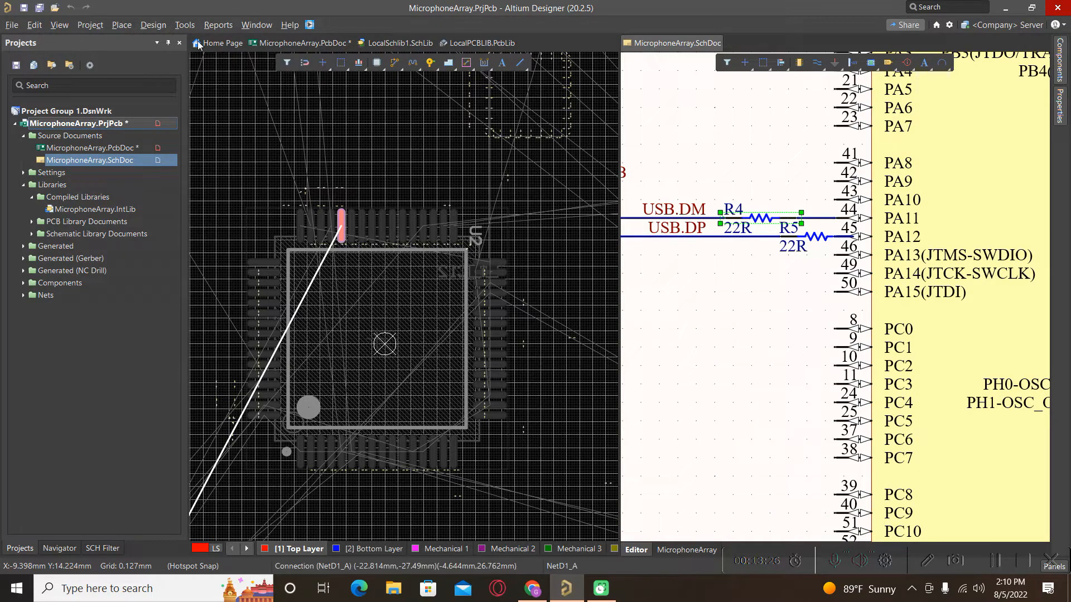
Reposition R4 on the board: flip it to the bottom layer, rotate it 180°, and place it over U2 pad 44 at about X -2.2, Y 6.4 mm
click(185, 25)
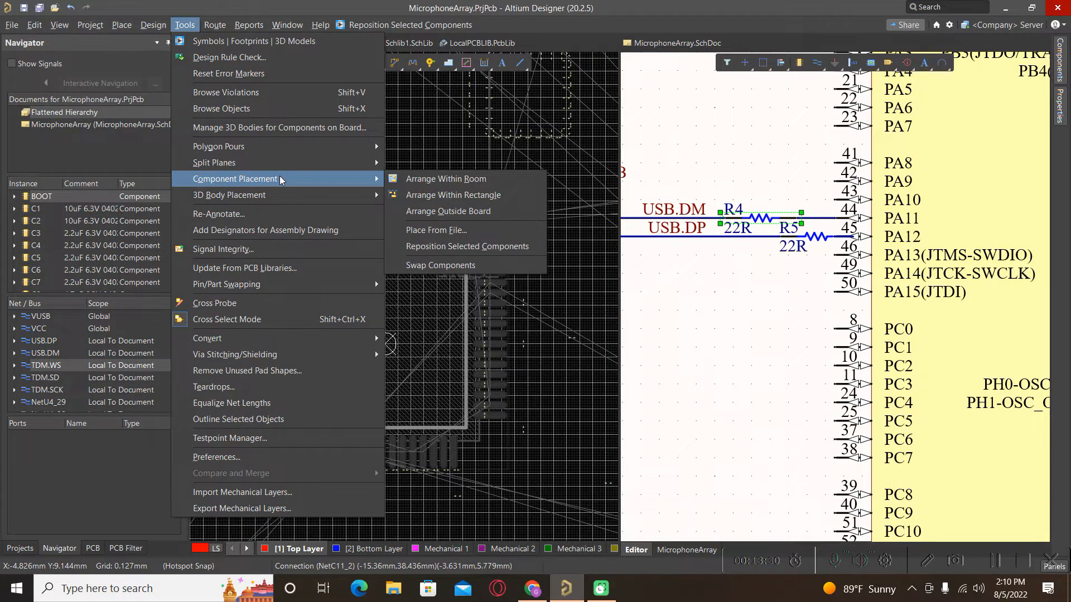
click(468, 246)
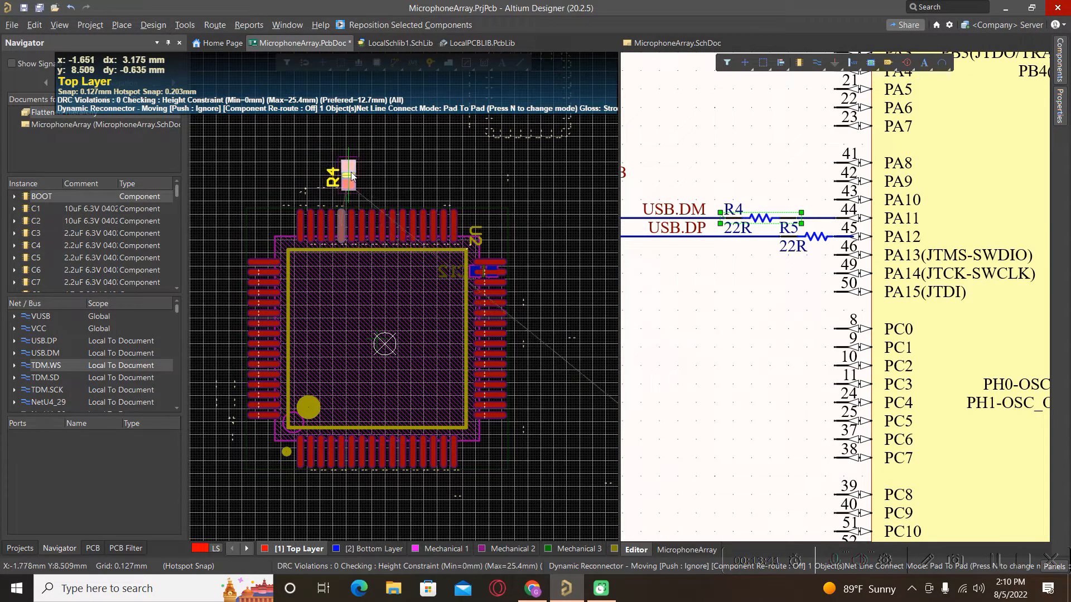
ctrl+scroll(351, 177, up, 4)
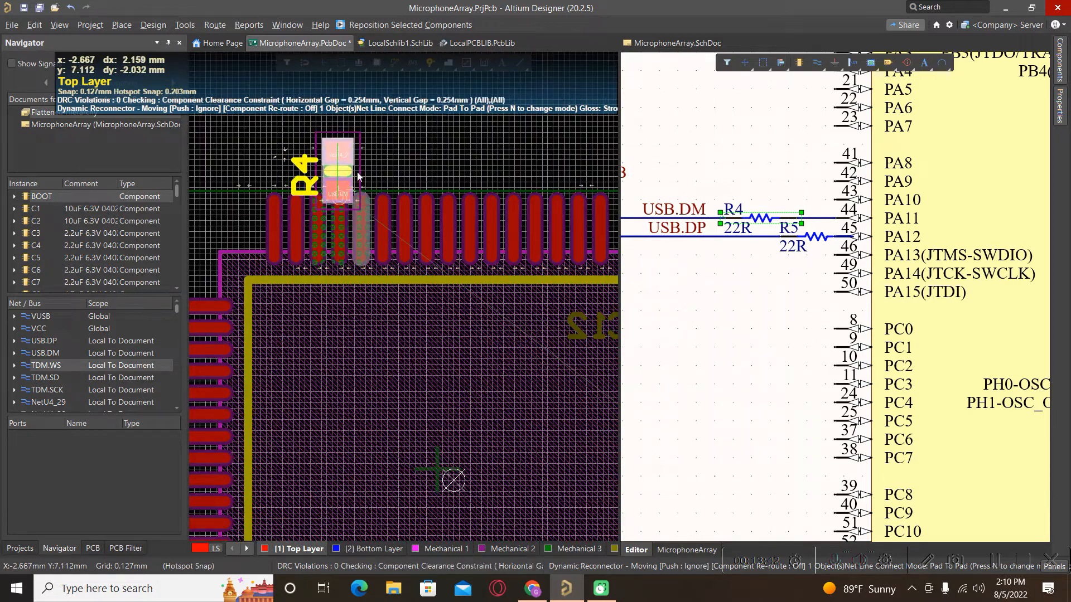
key(l)
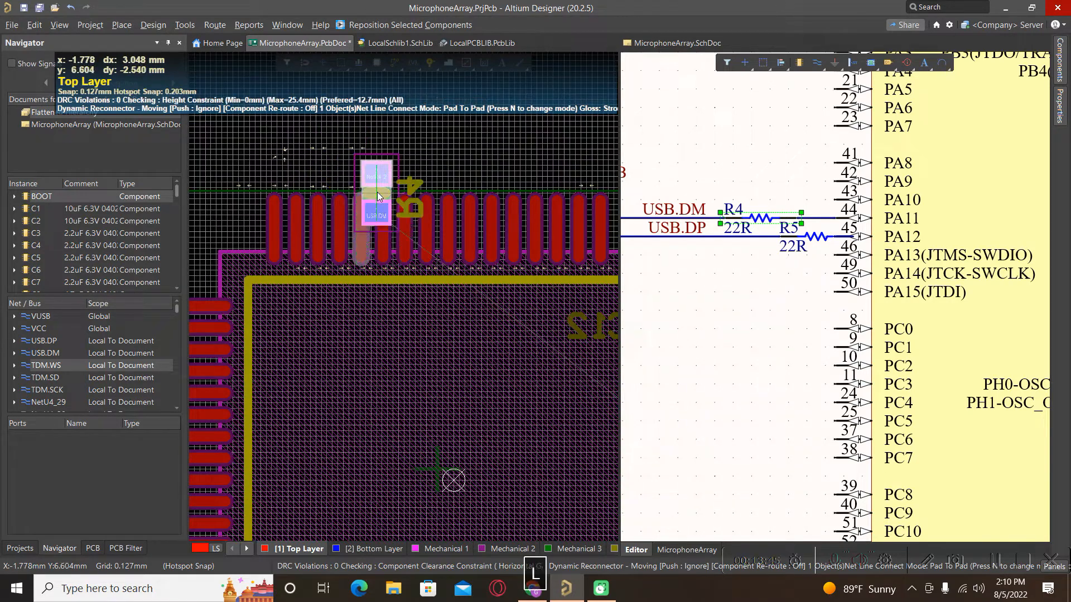
key(space)
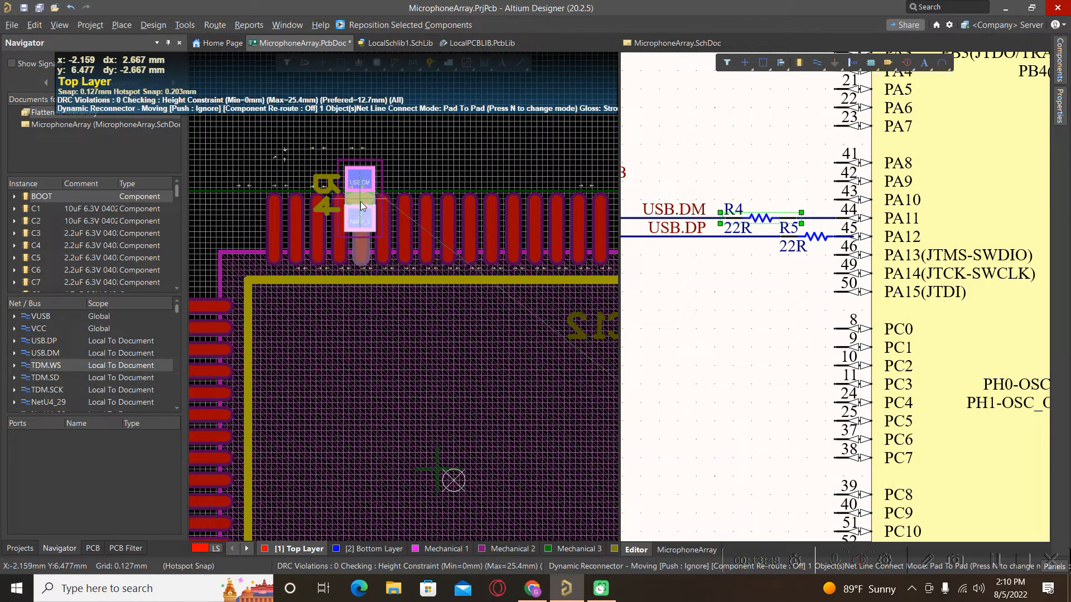
click(361, 202)
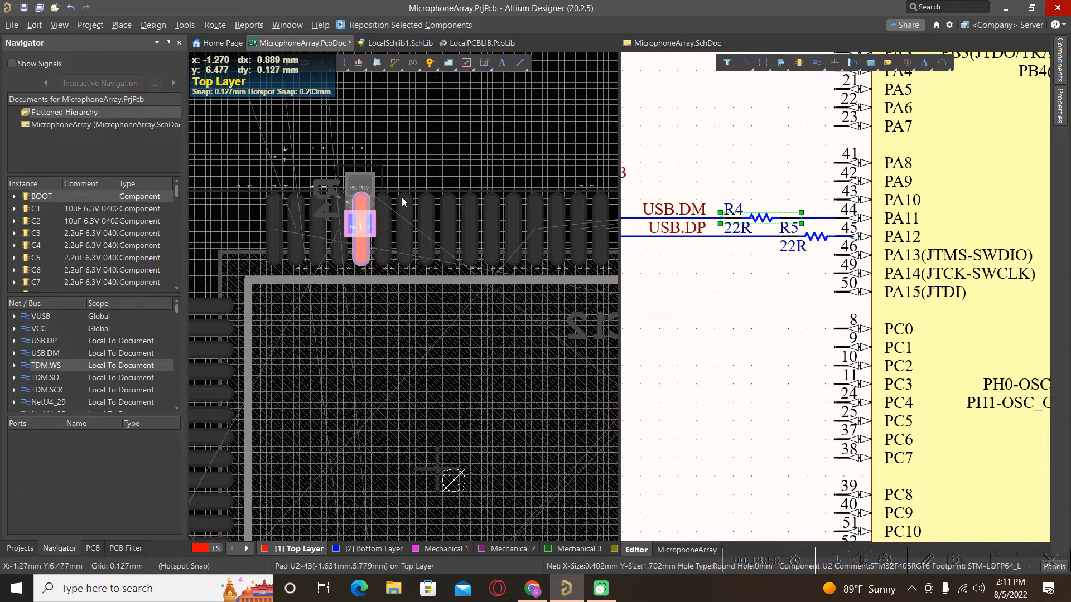
Deselect R4 in the schematic and clear the dimmed highlighting on the board
ctrl+scroll(349, 202, down, 3)
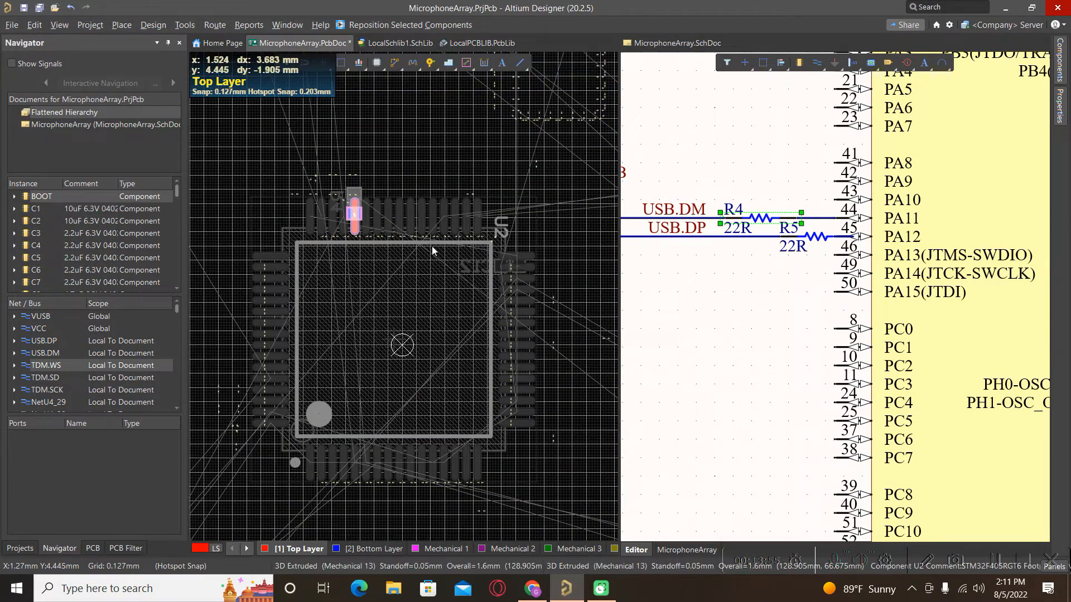
click(682, 322)
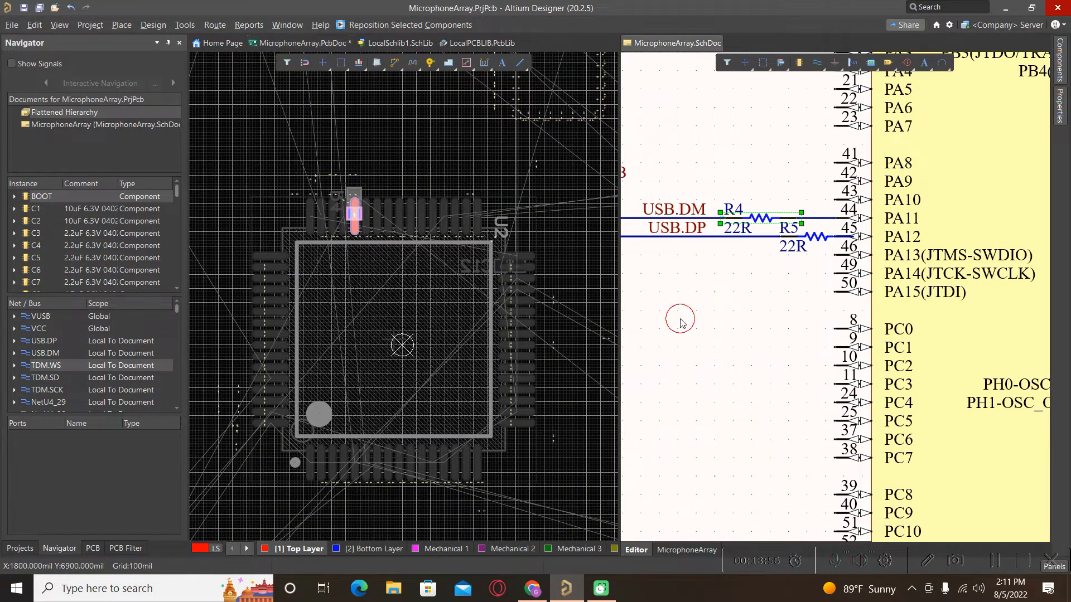
click(752, 313)
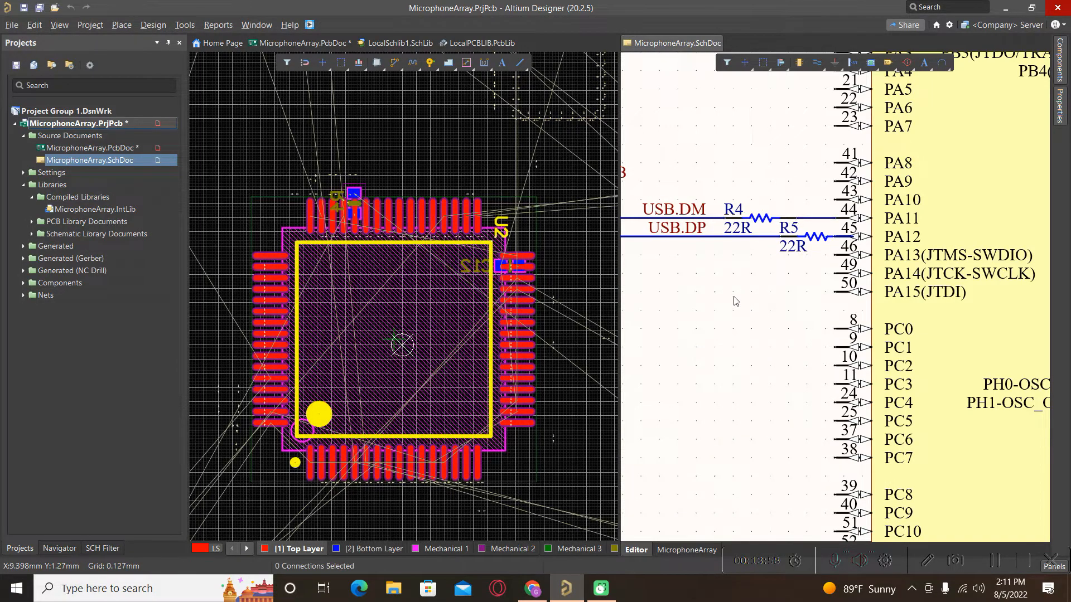
Cross-probe the U2A microcontroller symbol from the schematic to highlight its pads on the board
ctrl+scroll(734, 302, down, 5)
ctrl+scroll(693, 288, down, 2)
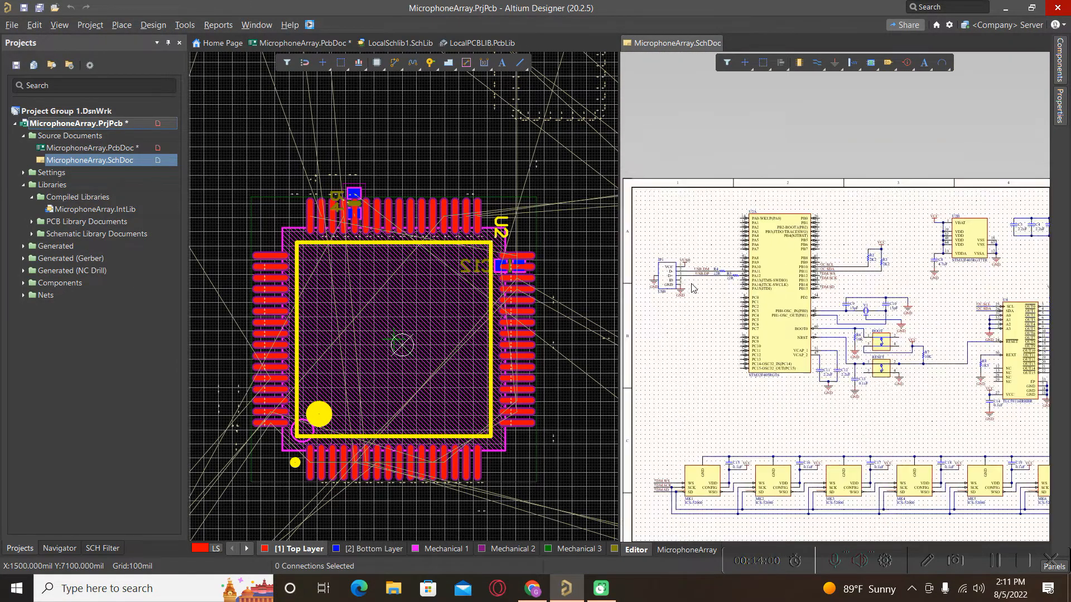
ctrl+scroll(960, 424, up, 2)
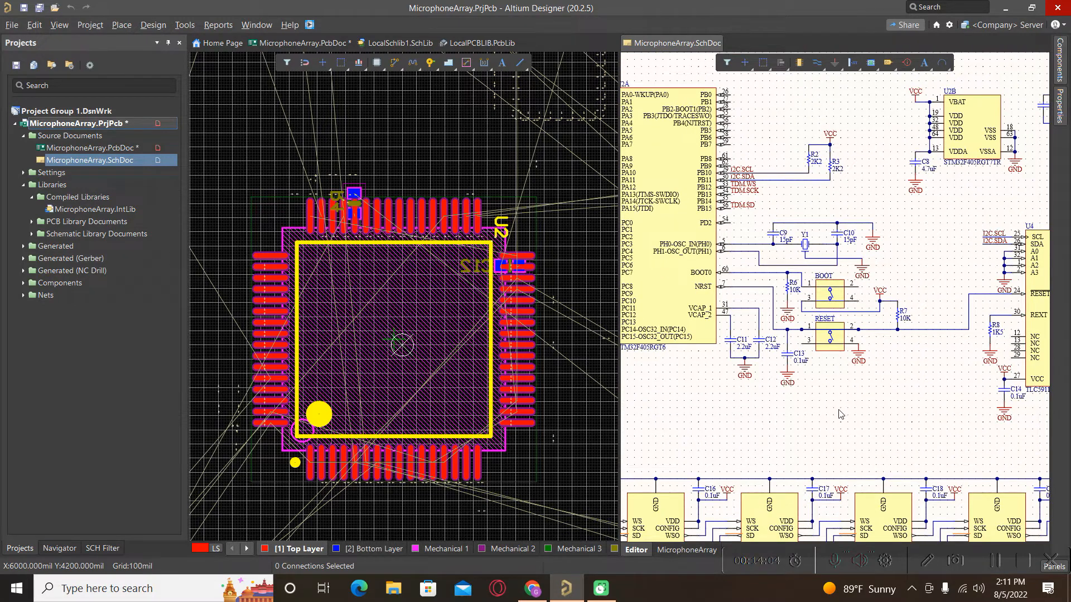
click(180, 26)
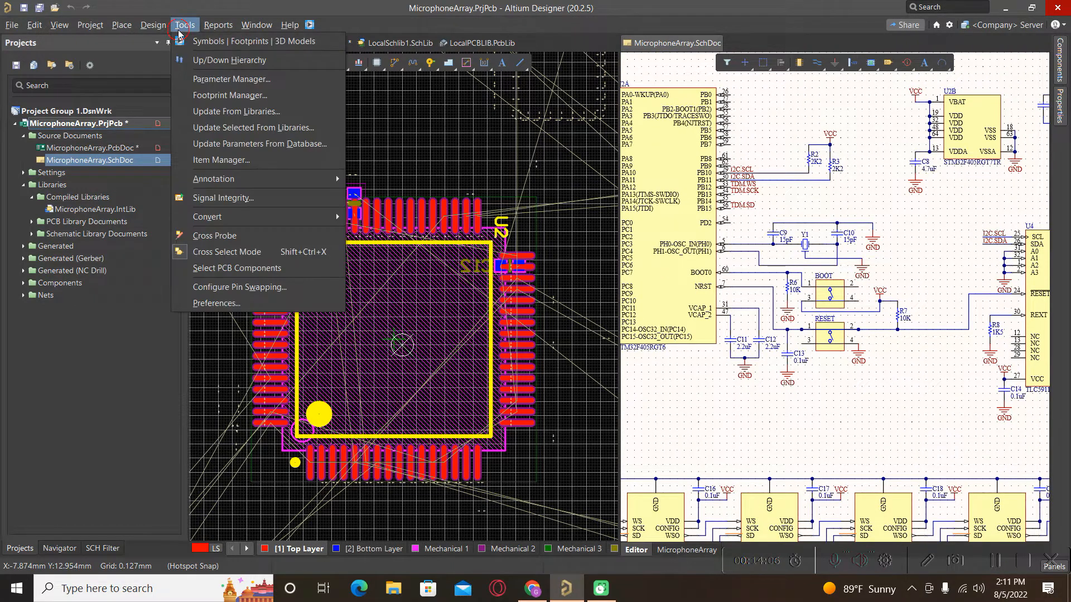
click(218, 236)
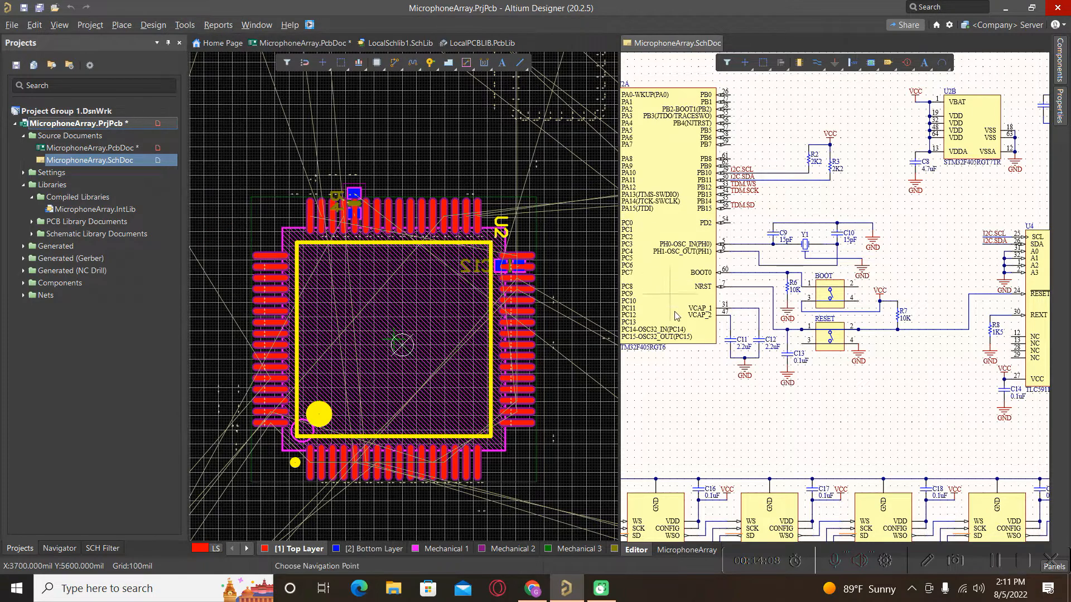
click(648, 276)
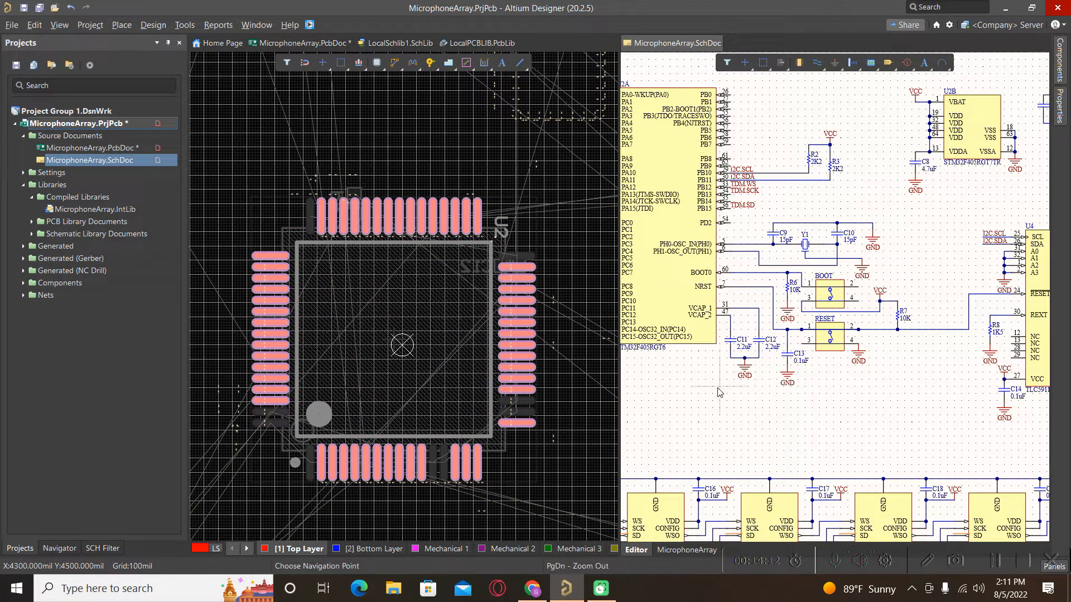
Select the crystal, BOOT and RESET circuit components beside U2A in the schematic and switch to the board document
key(shift)
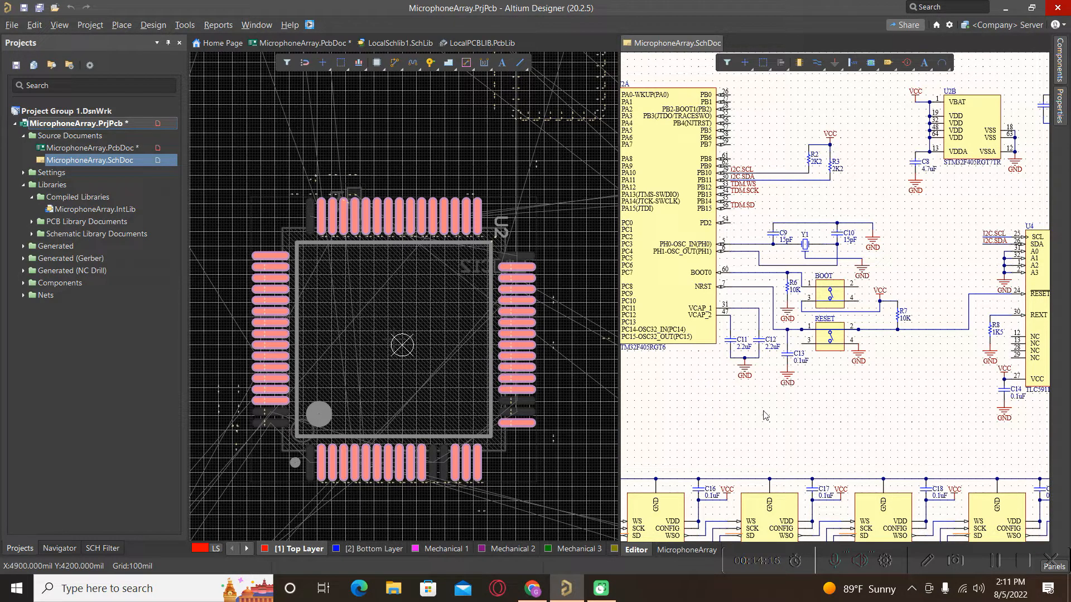
shift+drag(759, 417, 928, 203)
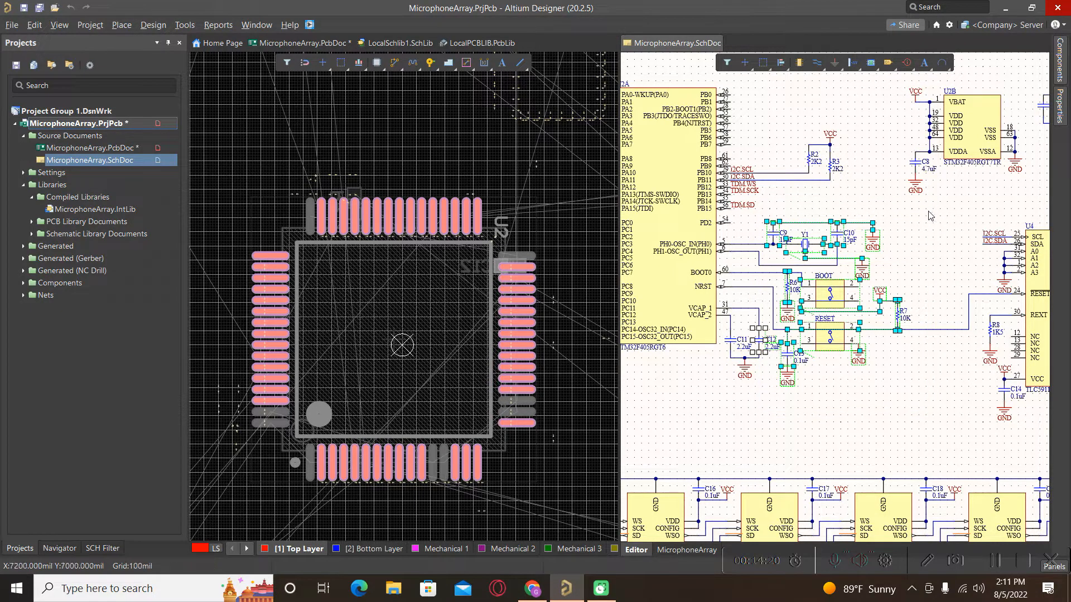
shift+click(348, 150)
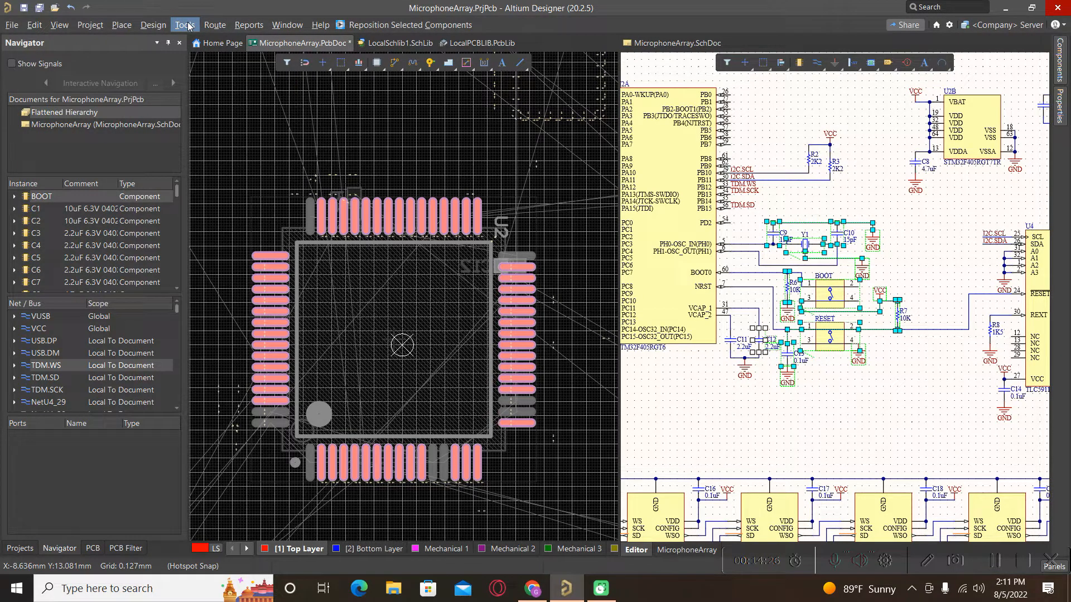
Start repositioning the selected components and place the BOOT switch, rotated 90°, beside U2 at about X -12.4, Y 2.0 mm
click(186, 25)
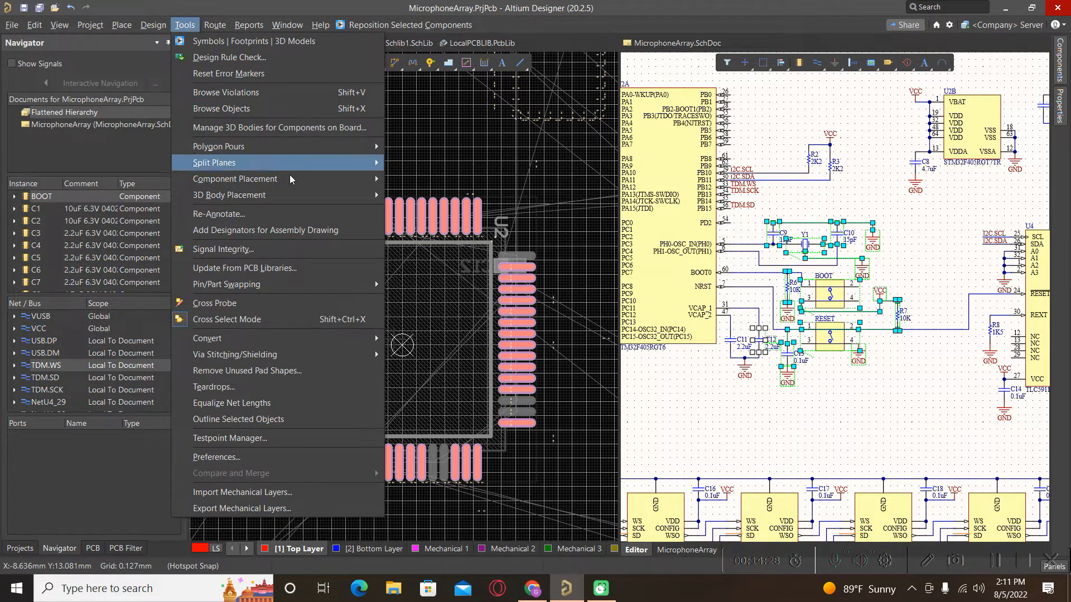
mouse_move(301, 185)
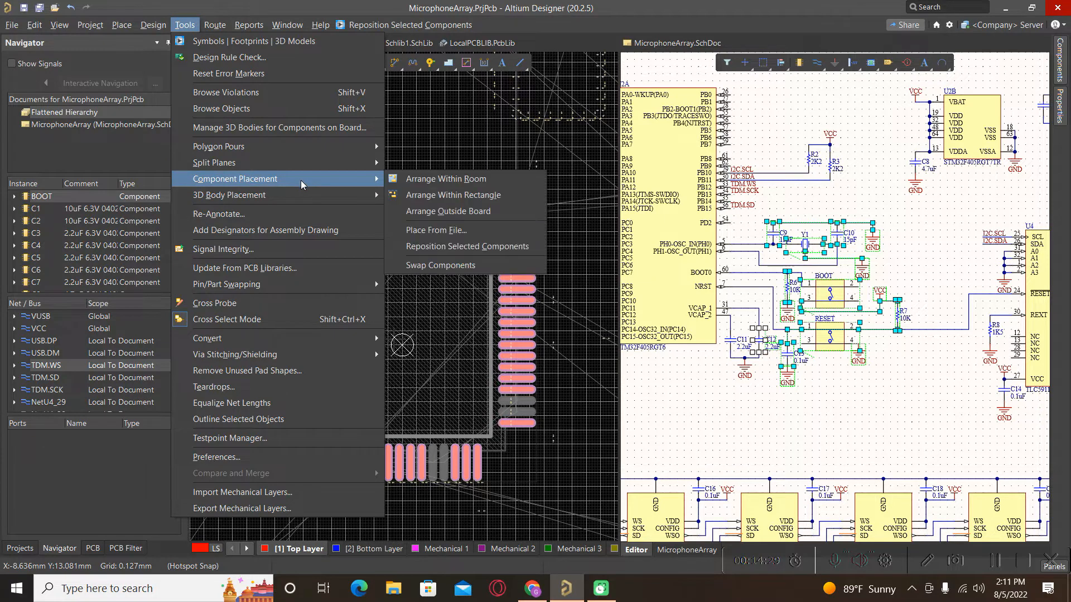
click(499, 252)
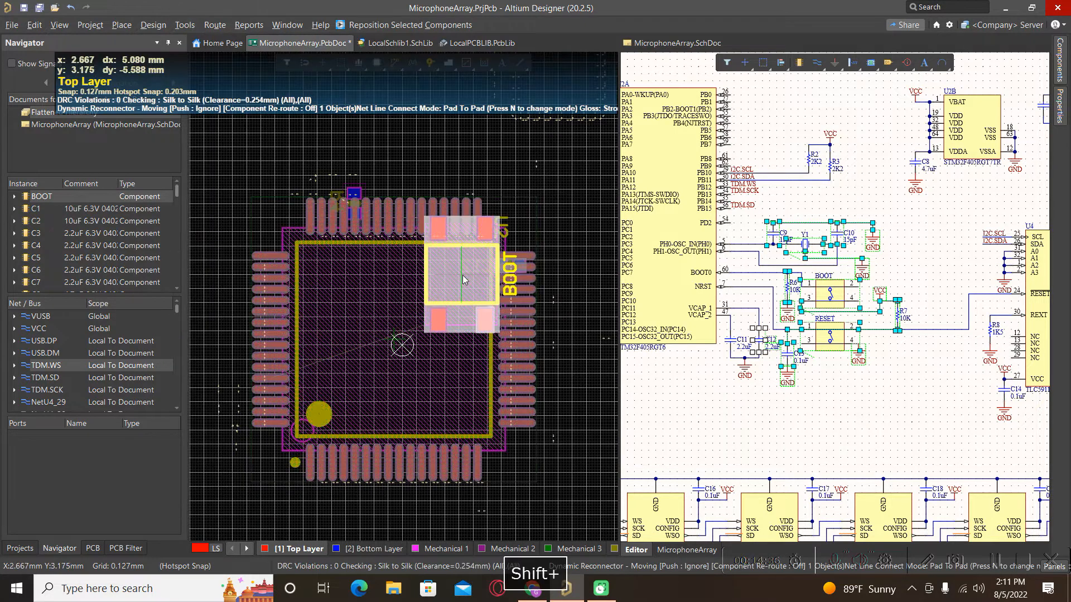
ctrl+scroll(463, 275, down, 1)
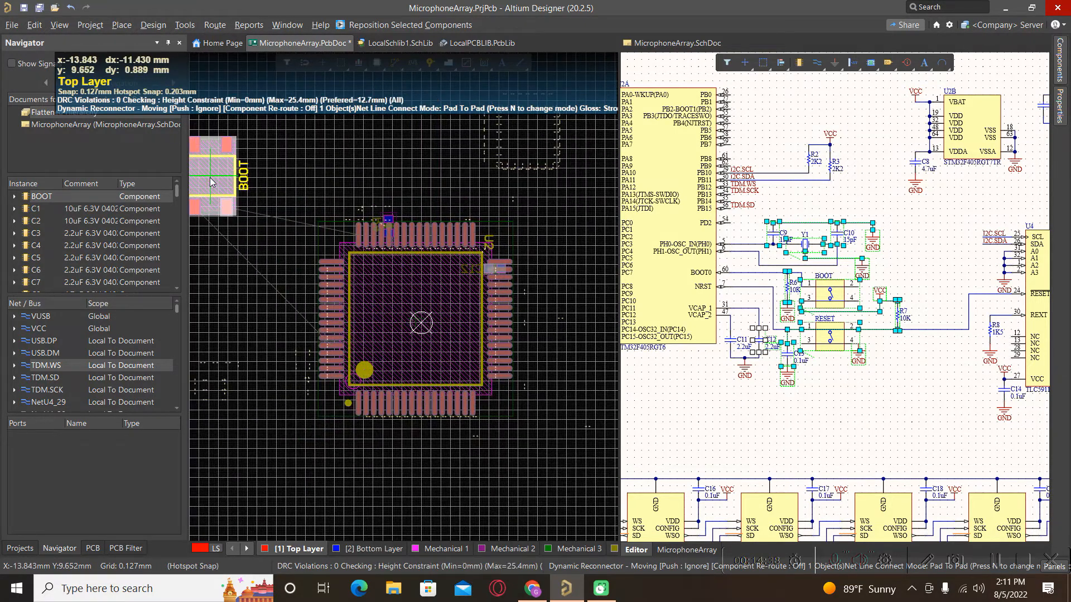
key(space)
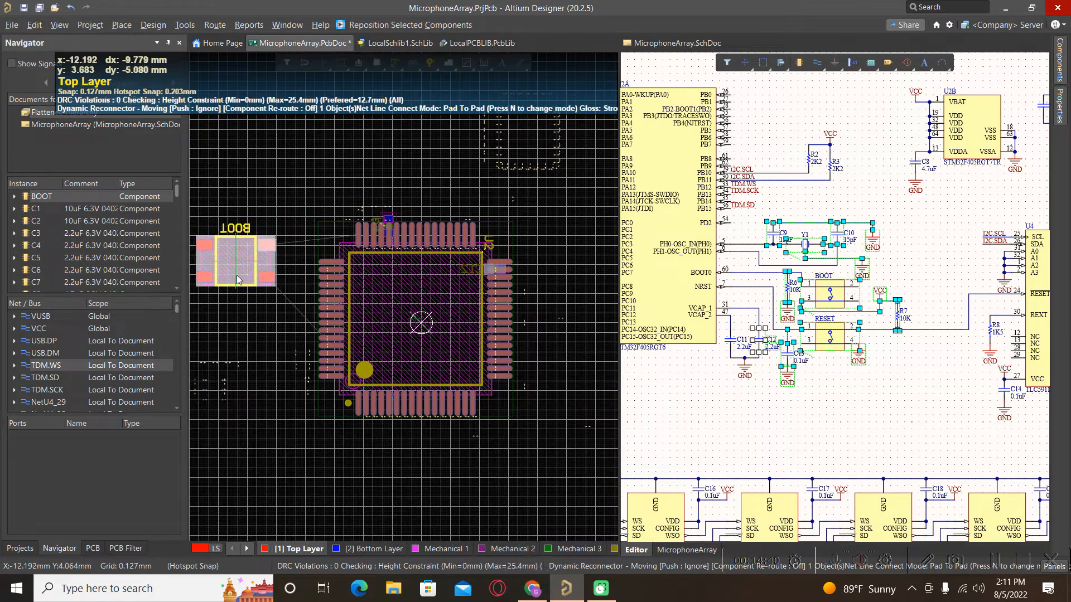
click(229, 294)
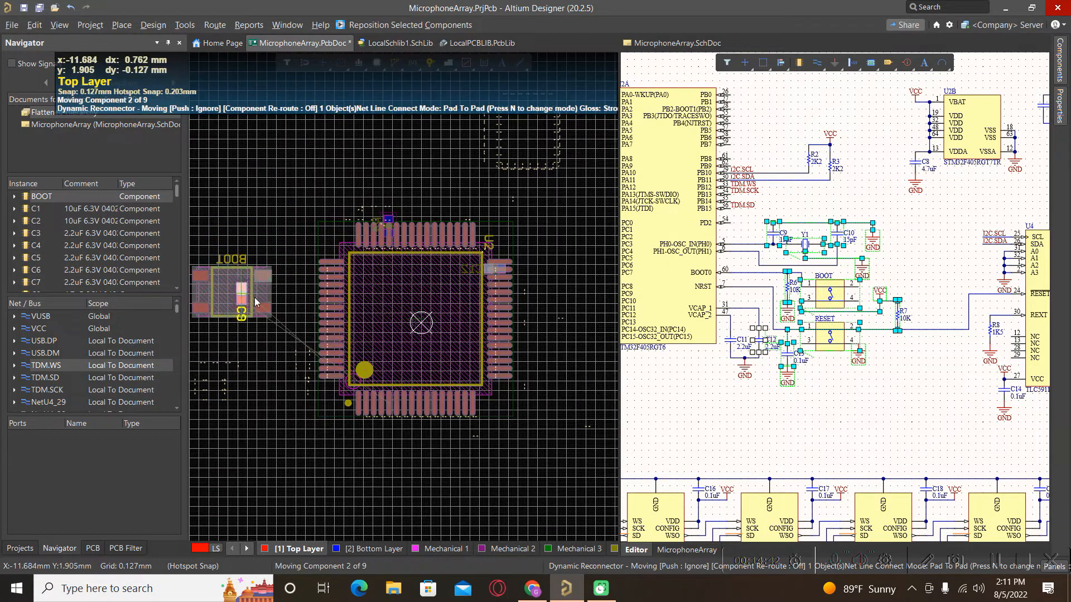
Rotate capacitor C9 by 180° and place it just below U2's lower pad row at about X -2.2, Y -7.7 mm
ctrl+scroll(283, 314, down, 1)
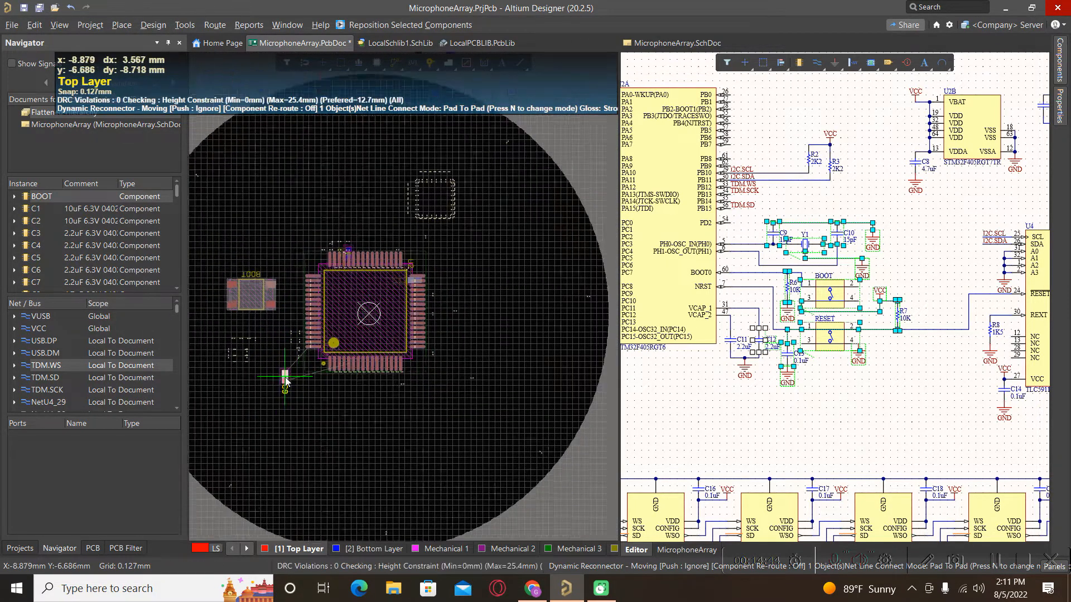
ctrl+scroll(294, 380, up, 2)
ctrl+scroll(313, 290, up, 1)
ctrl+scroll(306, 315, up, 3)
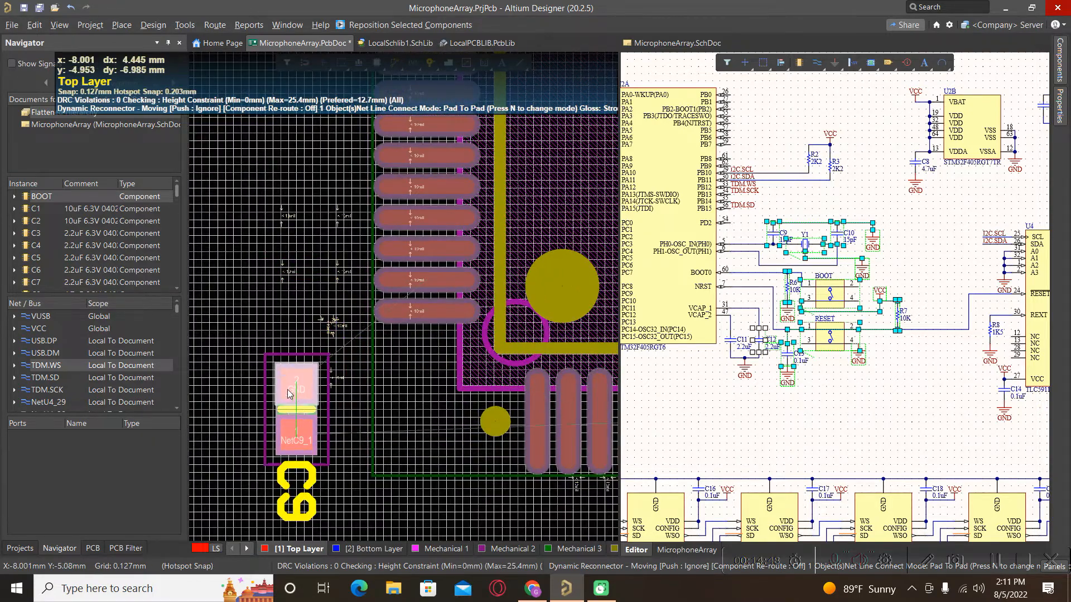
ctrl+scroll(286, 389, down, 2)
key(space)
key(space)
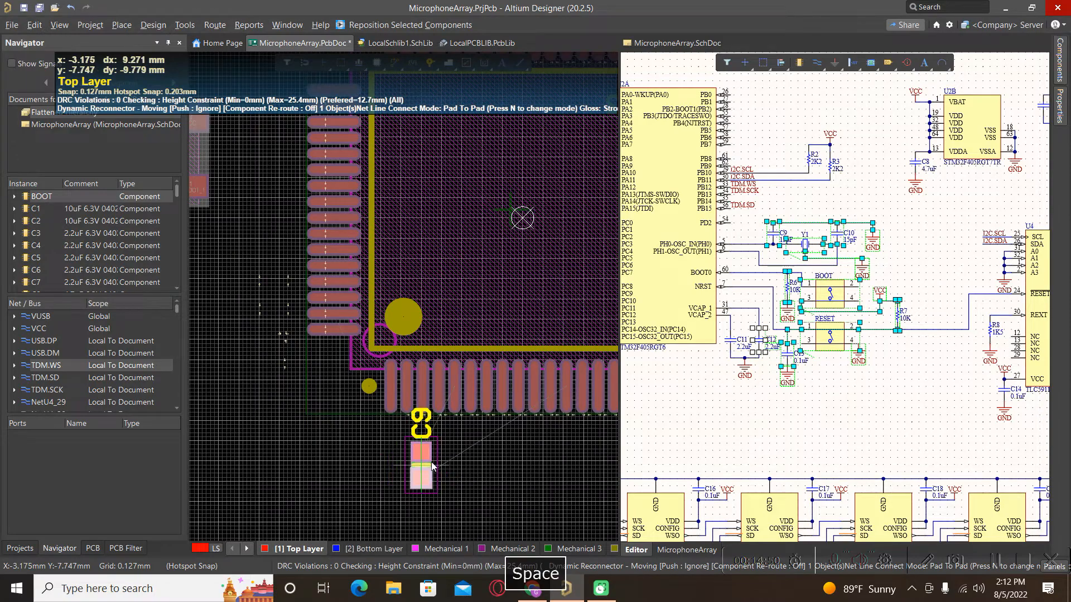
ctrl+scroll(460, 464, up, 2)
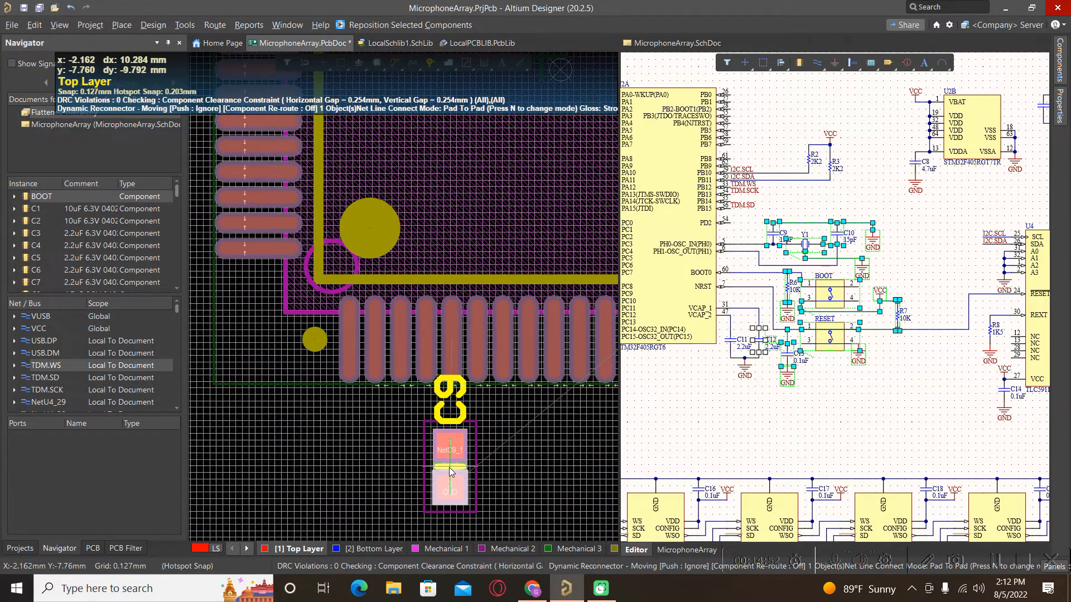
click(456, 468)
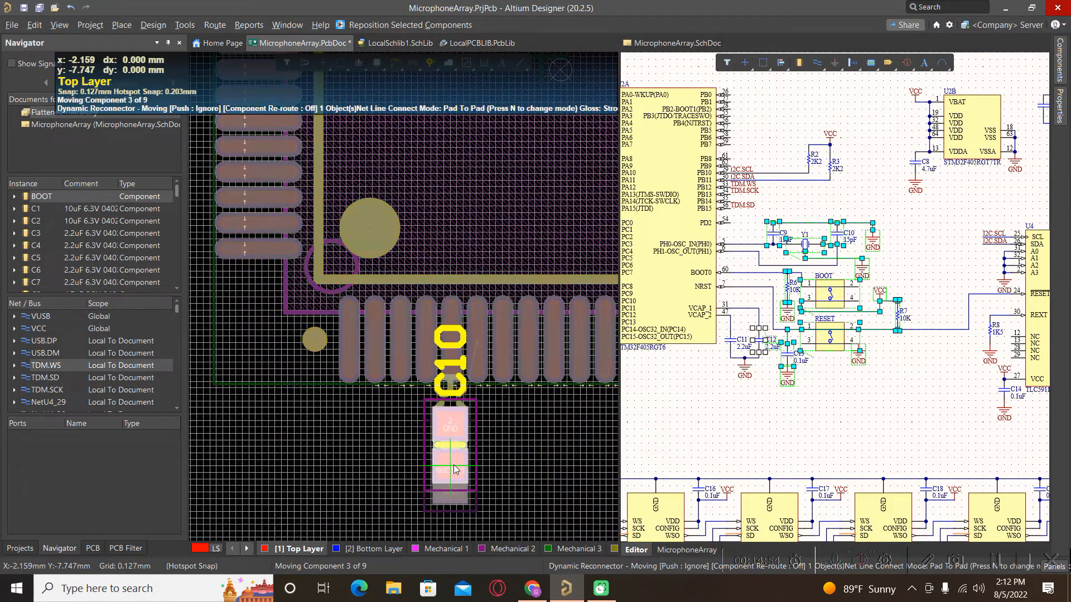
Rotate capacitor C10 by 180° and place it beside C9 below U2 at about X -1.0, Y -7.8 mm
ctrl+scroll(390, 463, down, 2)
ctrl+scroll(446, 467, up, 1)
ctrl+scroll(446, 468, up, 1)
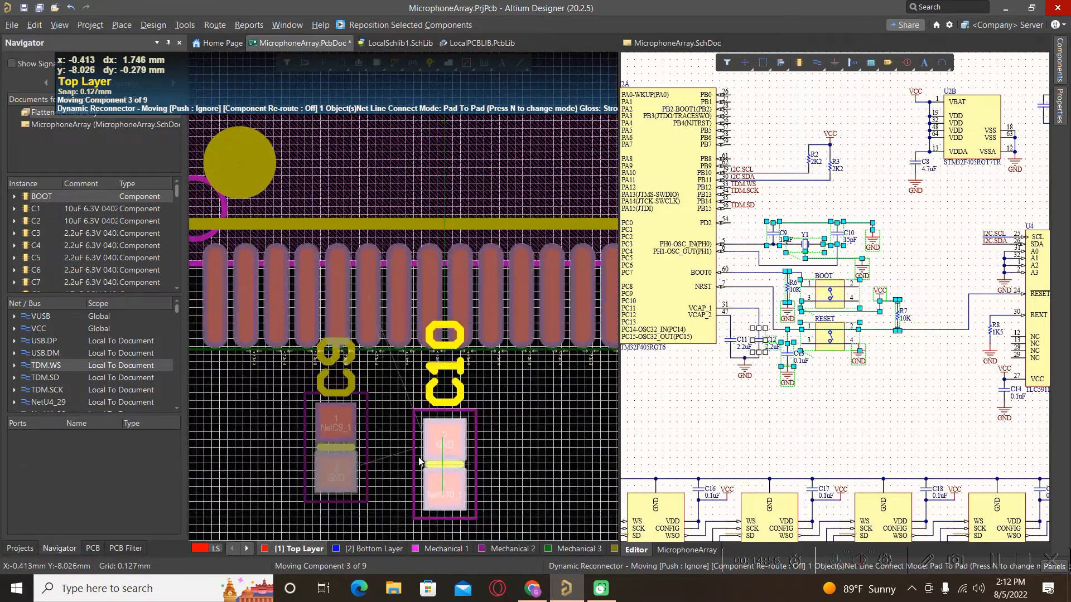
key(space)
key(space)
ctrl+scroll(410, 460, up, 2)
click(409, 459)
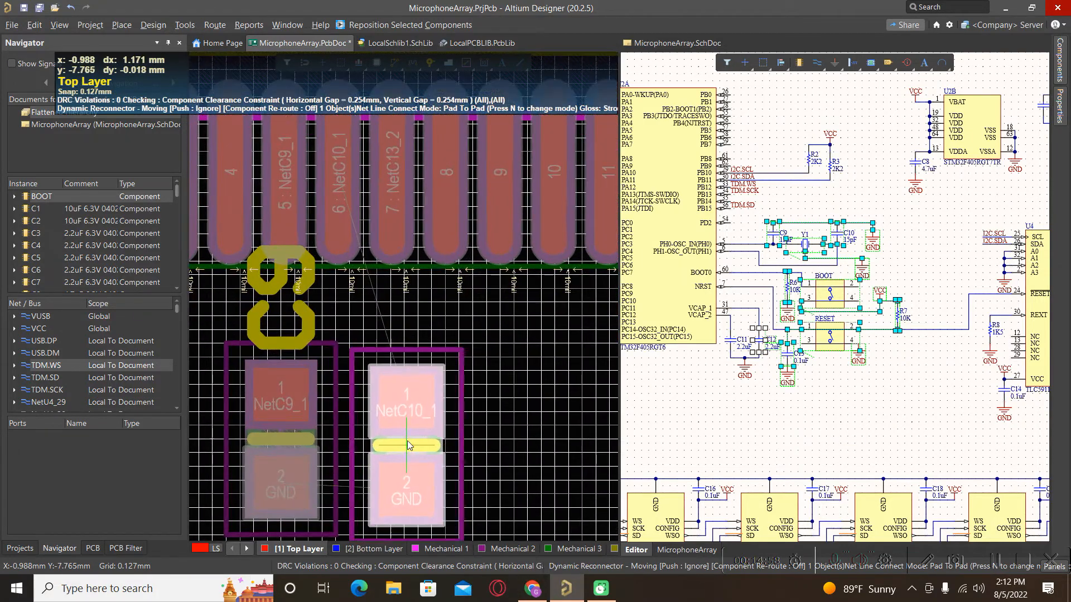
Rotate capacitor C12 by 180° and place it beside the upper end of U2's right pad column at about X 7.1, Y 3.4 mm
ctrl+scroll(402, 440, down, 2)
ctrl+scroll(401, 396, down, 1)
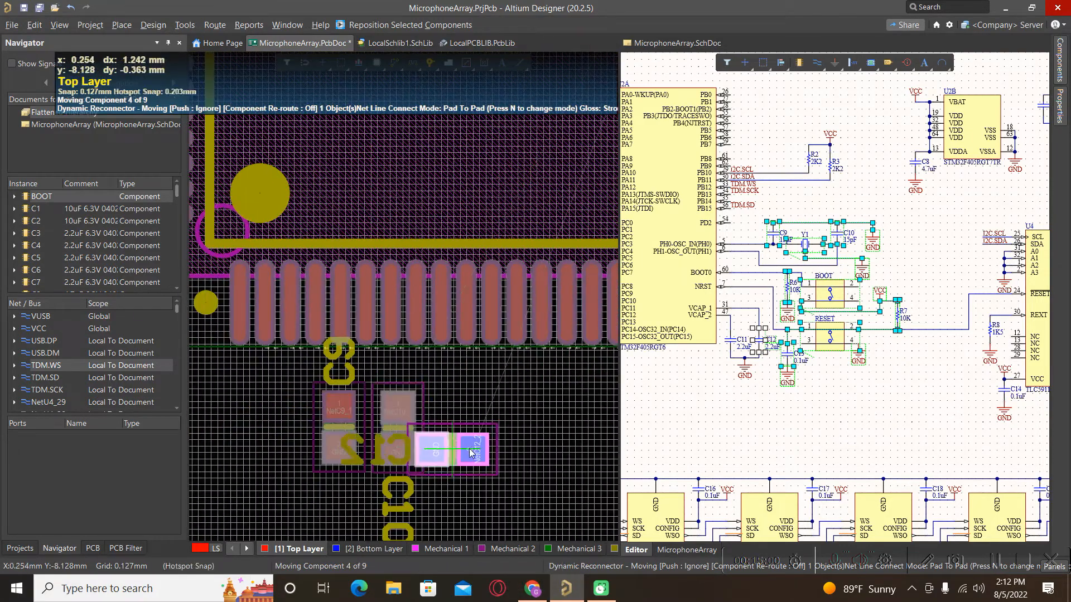
ctrl+scroll(415, 436, down, 5)
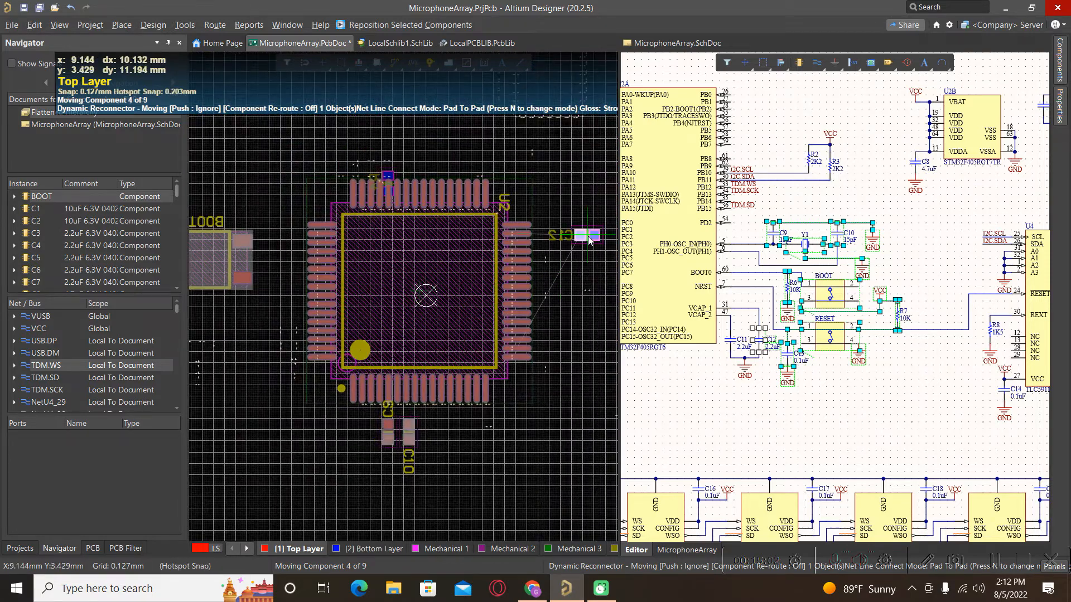
key(space)
key(space)
ctrl+scroll(563, 237, up, 3)
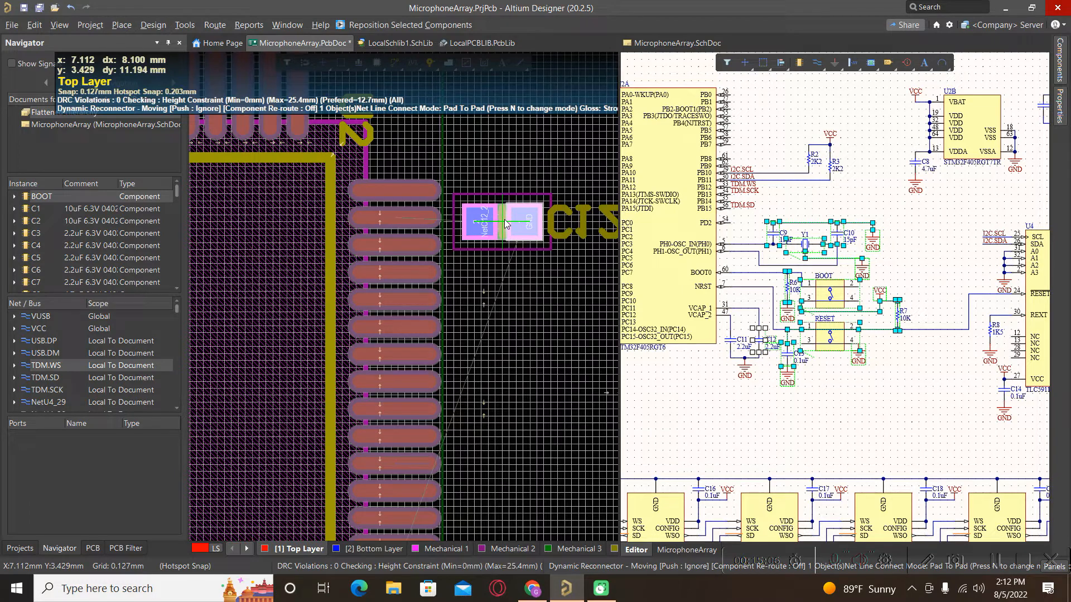
click(506, 222)
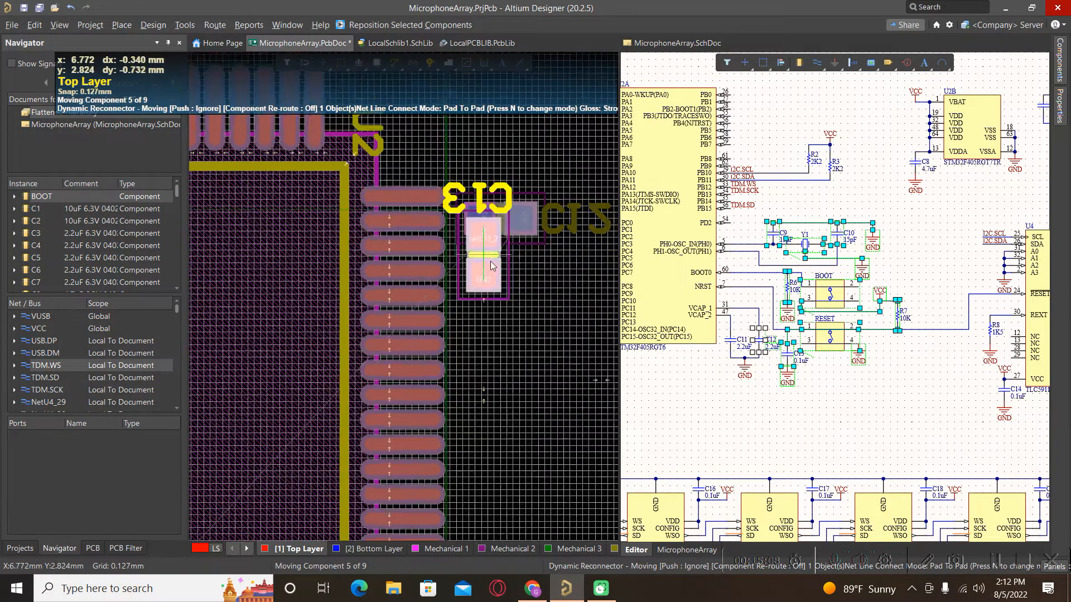
Place capacitor C13 on the bottom layer under U2's lower pad row, above C10, at about X -1.0, Y -4.7 mm
ctrl+scroll(490, 261, down, 3)
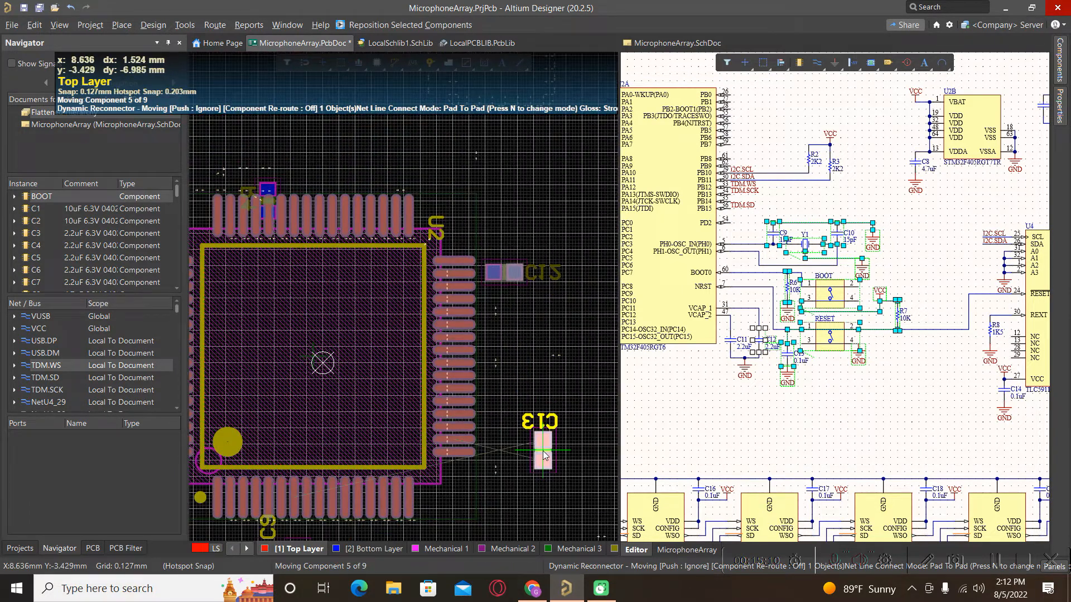
key(space)
key(space)
scroll(533, 424, down, 2)
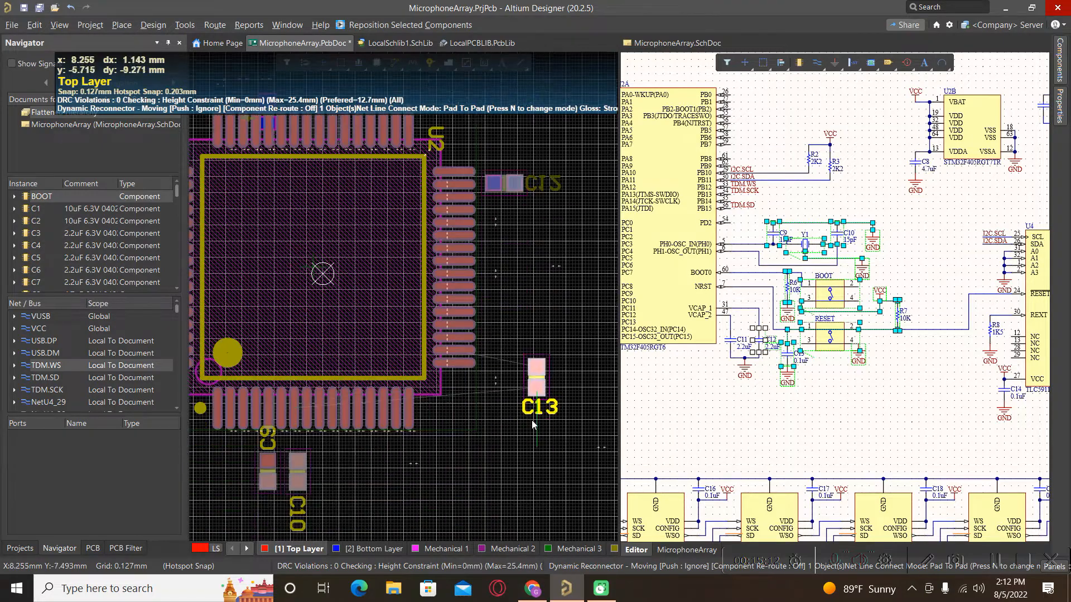
scroll(533, 424, down, 2)
key(space)
key(space)
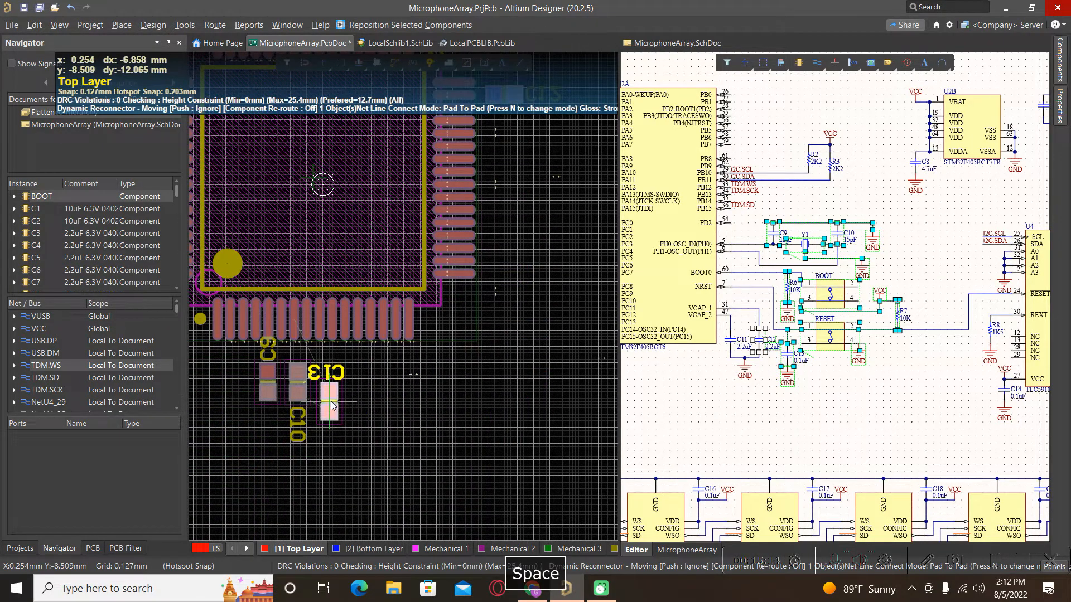
ctrl+scroll(331, 406, up, 4)
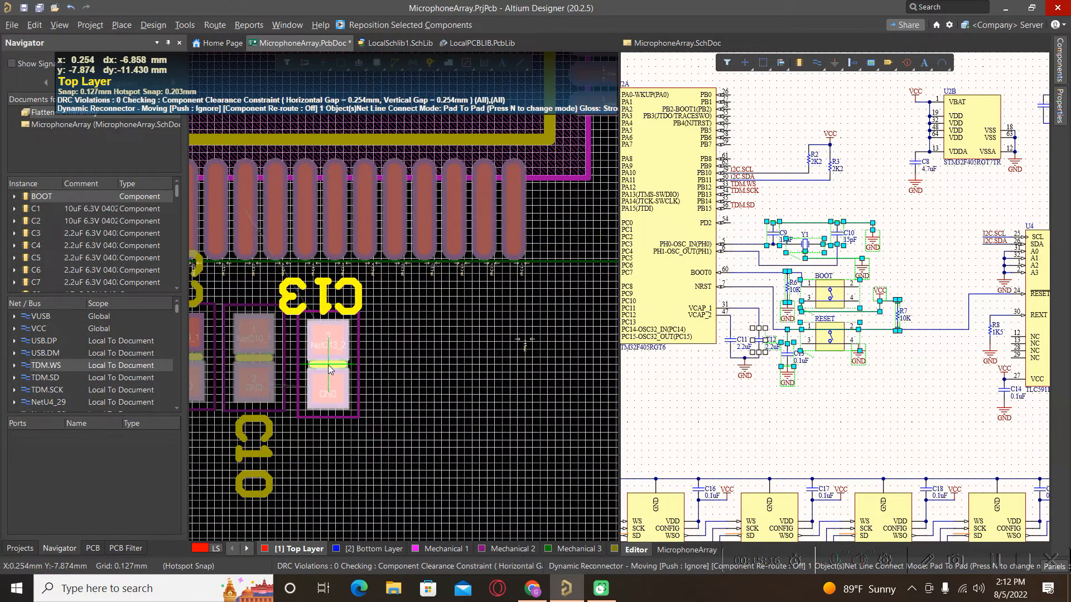
ctrl+scroll(385, 385, down, 2)
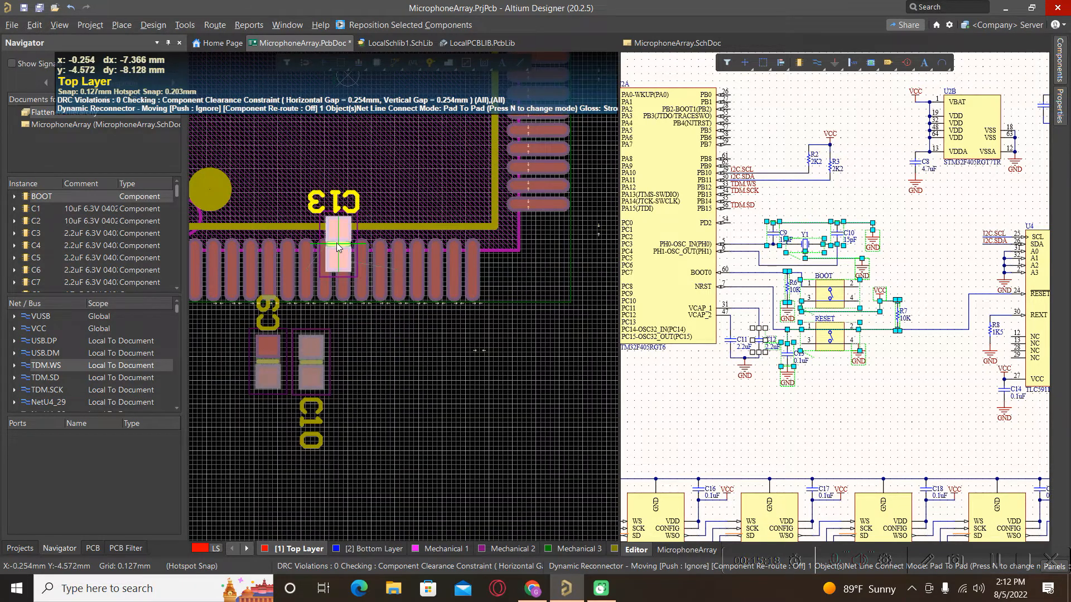
key(space)
key(space)
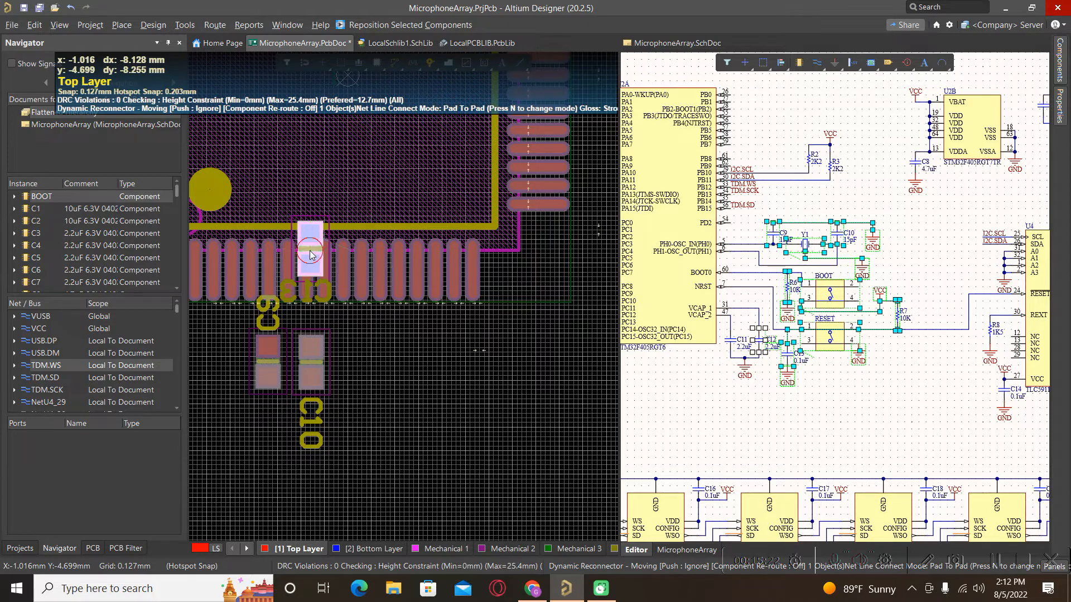
click(309, 250)
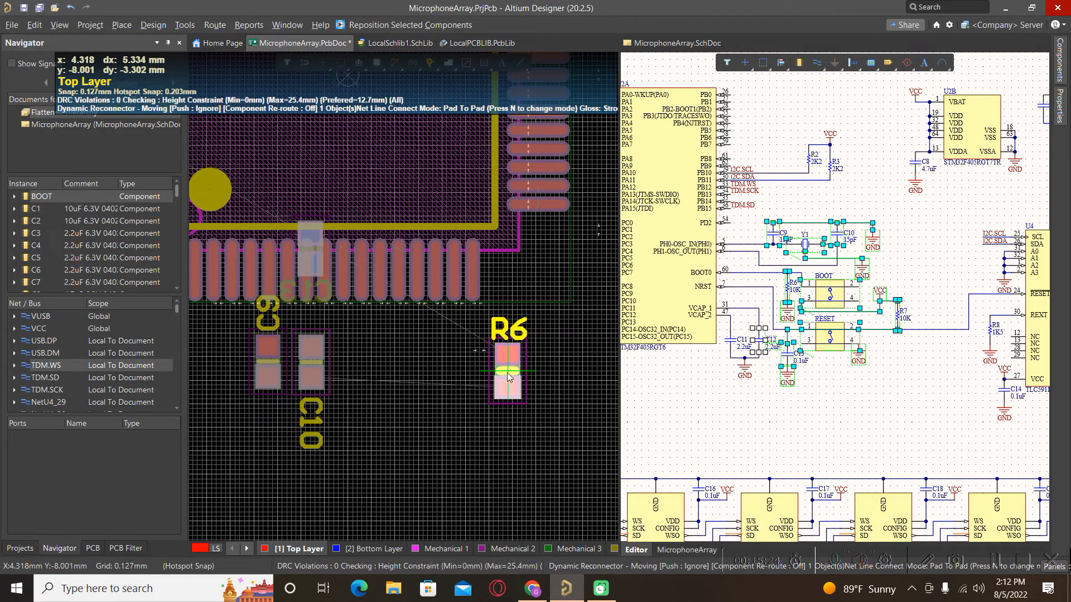
Rotate resistor R6 so its GND pad faces U2 and place it beside the right pad column at about X 7.1, Y -3.0 mm
ctrl+scroll(591, 277, up, 2)
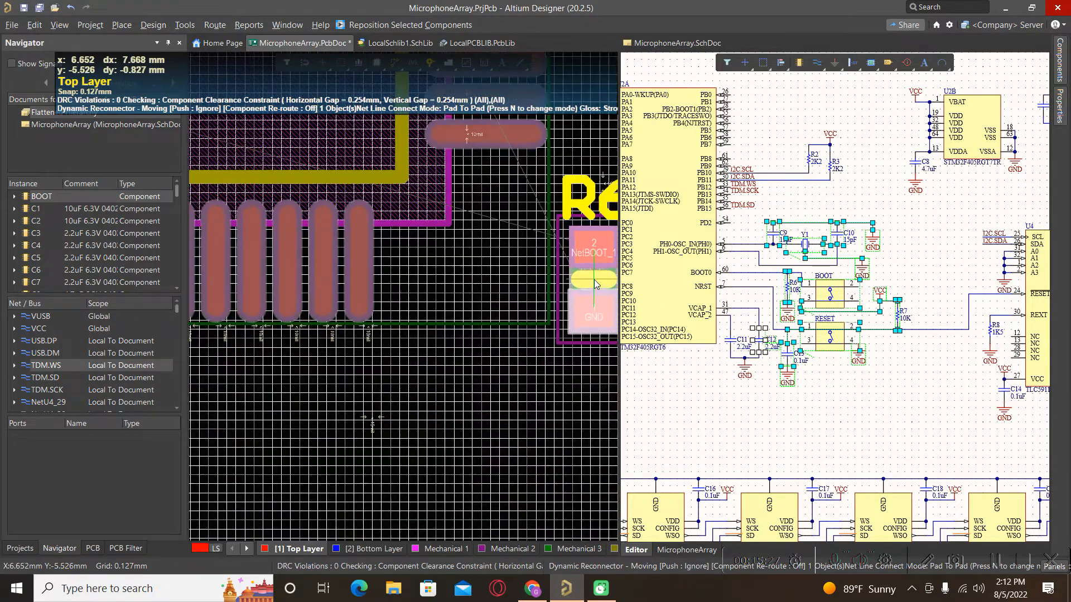
ctrl+scroll(594, 279, down, 4)
key(space)
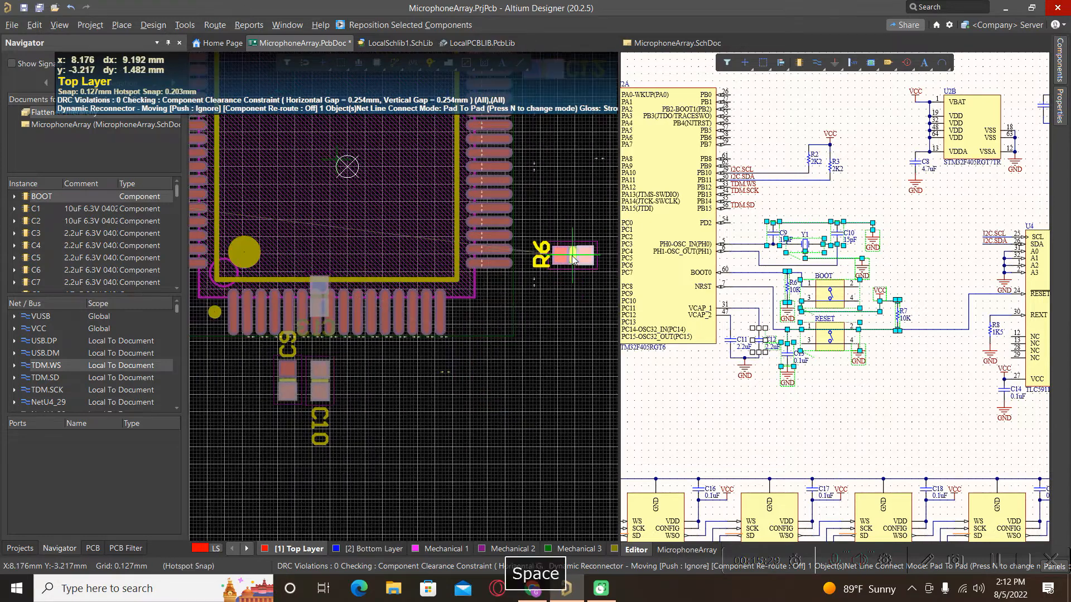
key(space)
key(space)
ctrl+scroll(538, 254, up, 3)
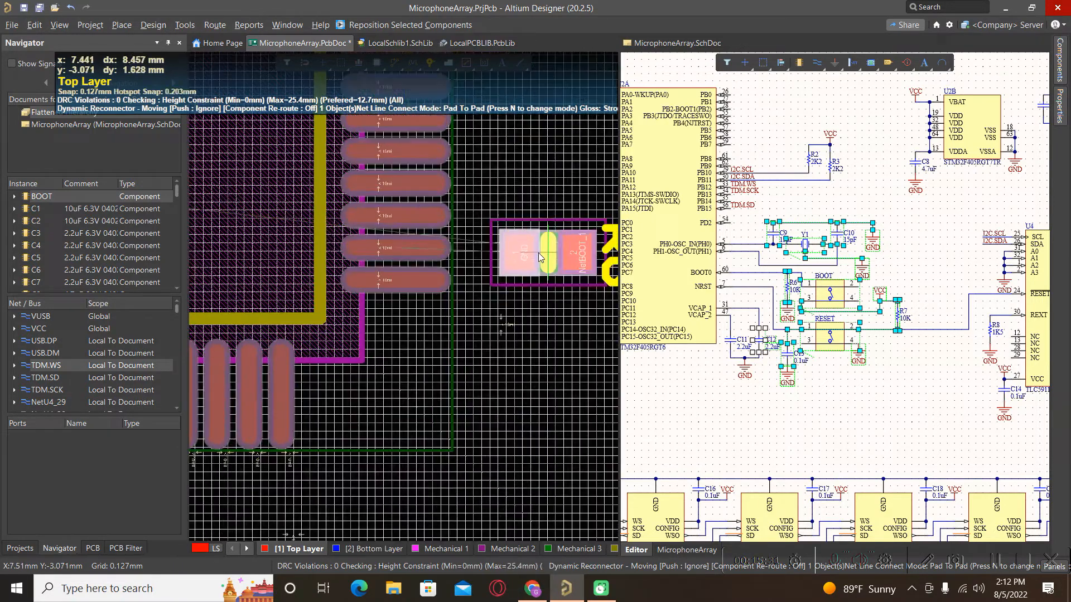
click(522, 251)
Turn resistor R7 horizontal and place it directly above R6 at about X 7.1, Y -1.8 mm
ctrl+scroll(497, 326, down, 2)
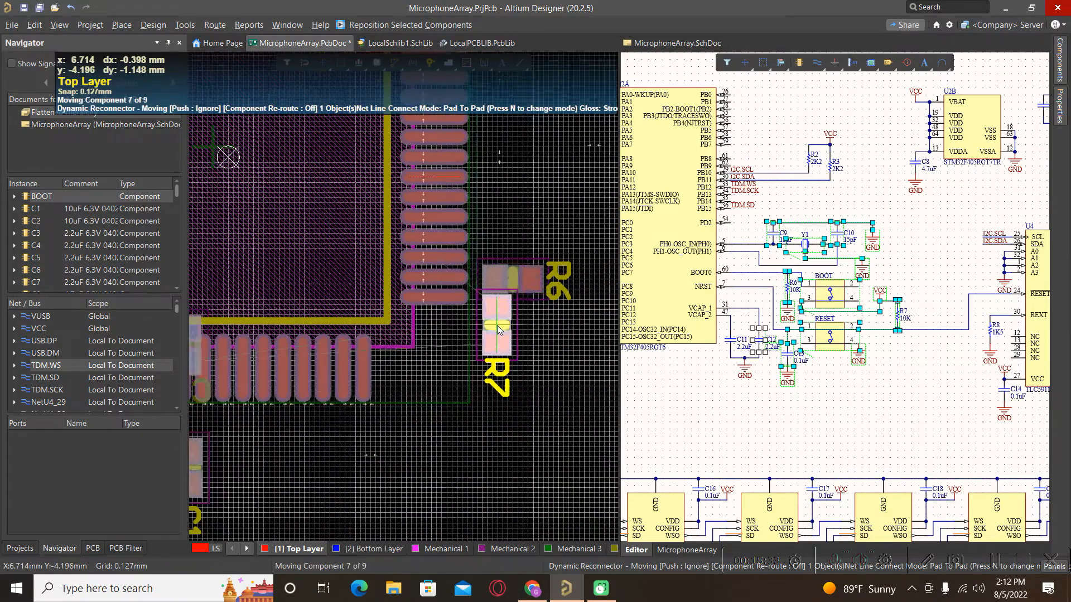
key(space)
key(space)
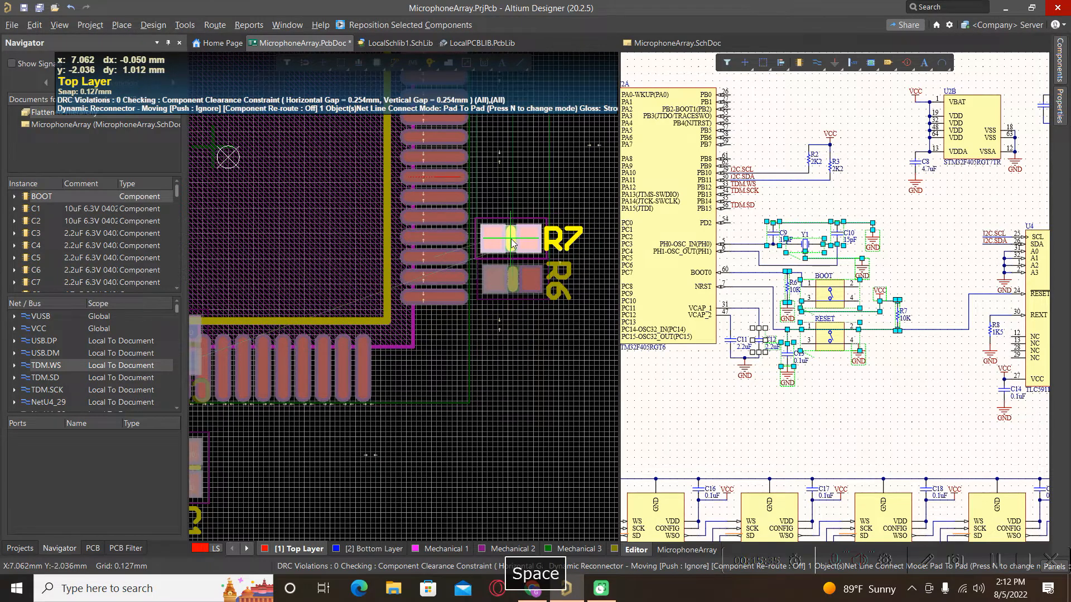
click(517, 233)
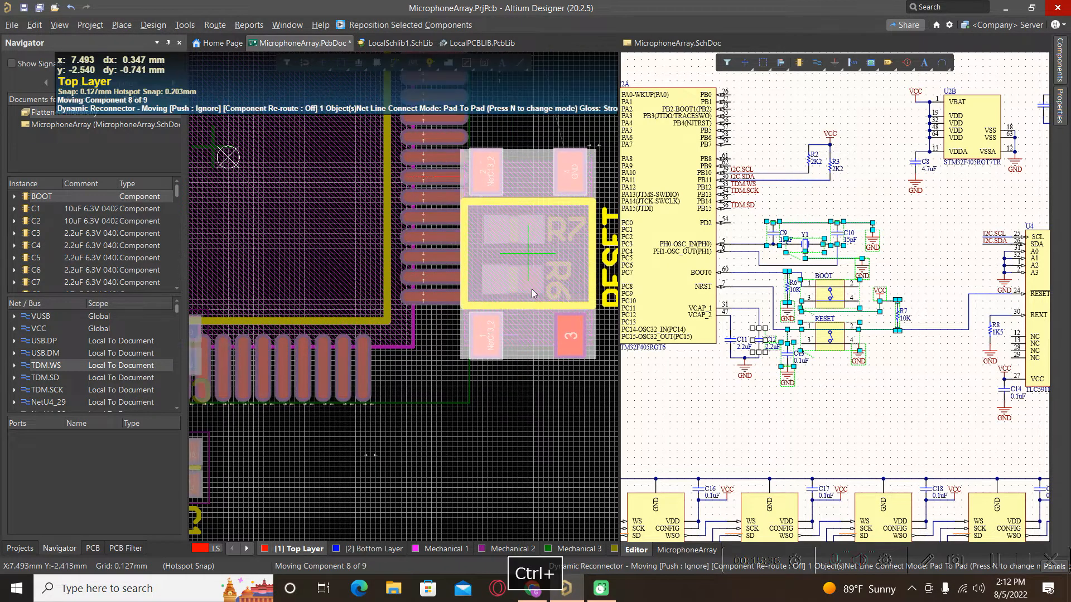
Place the RESET switch upright below the BOOT switch at about X -12.7, Y -5.0 mm
ctrl+scroll(519, 278, down, 3)
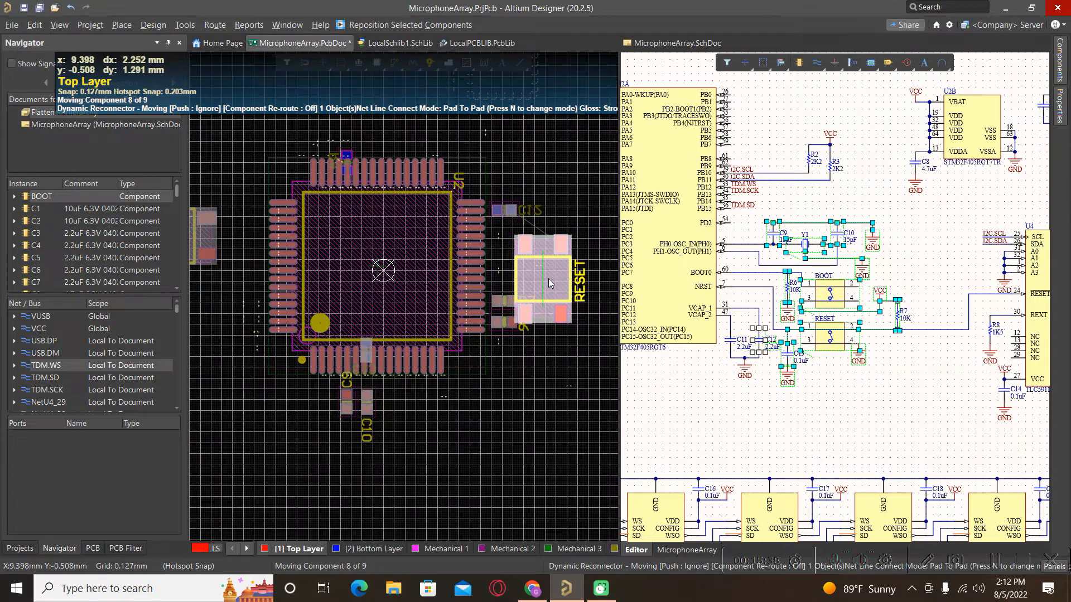
ctrl+scroll(445, 391, down, 2)
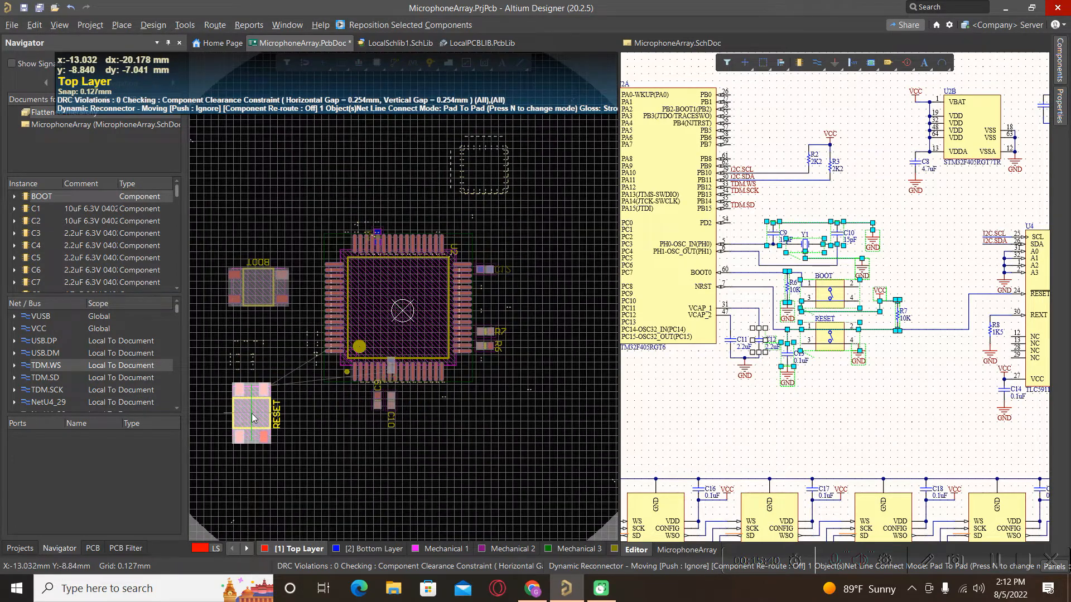
ctrl+scroll(252, 414, up, 2)
key(space)
key(space)
key(space)
key(space)
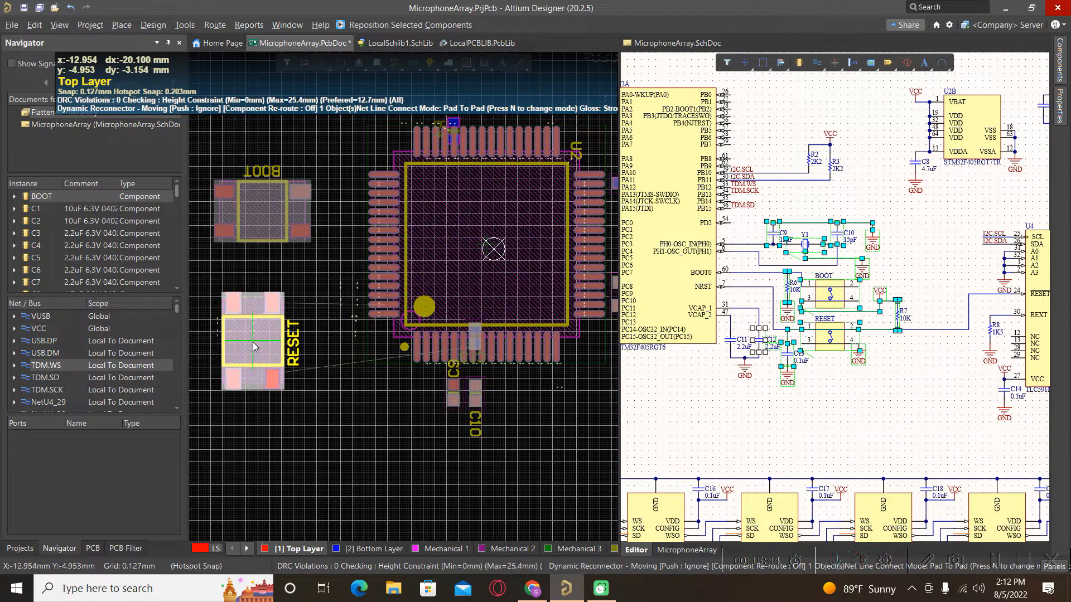
click(259, 341)
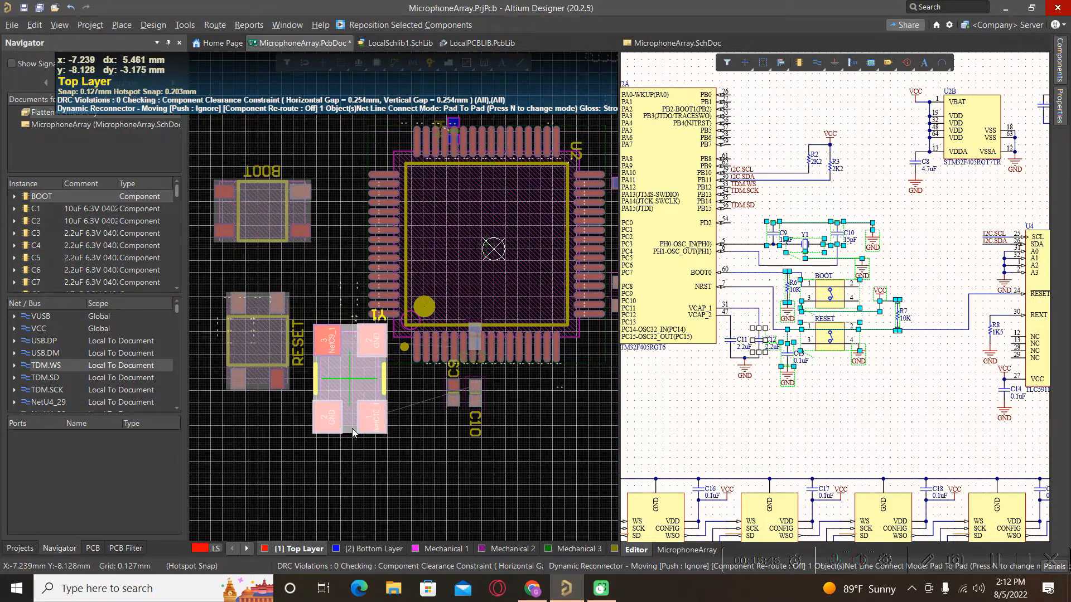
Rotate crystal Y1 by 180° and place it below C9 and C10 at about X -2.3, Y -13.2 mm
ctrl+scroll(332, 453, up, 2)
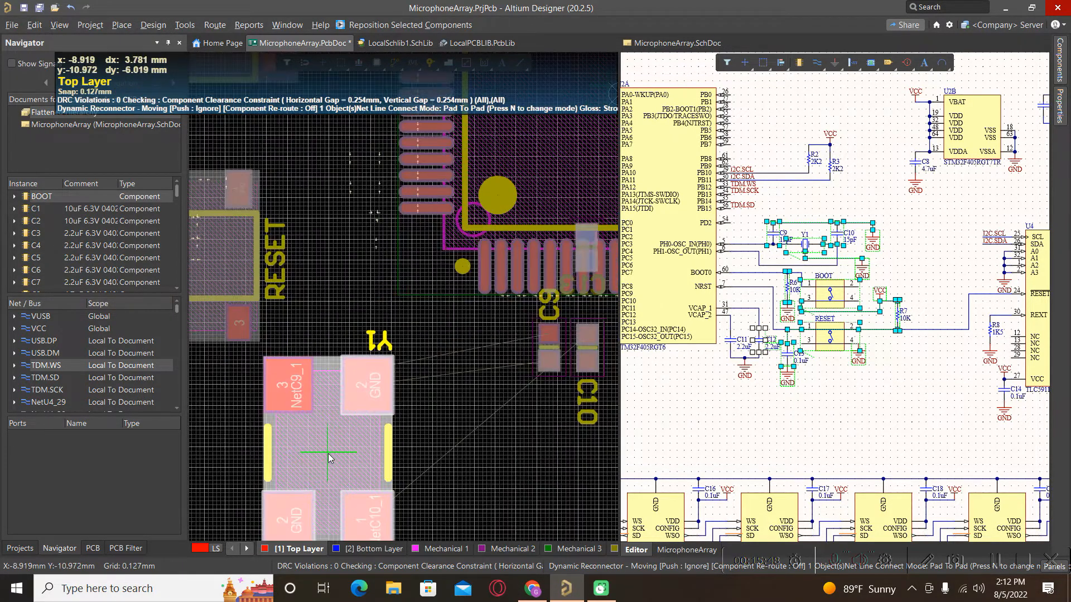
ctrl+scroll(277, 367, down, 2)
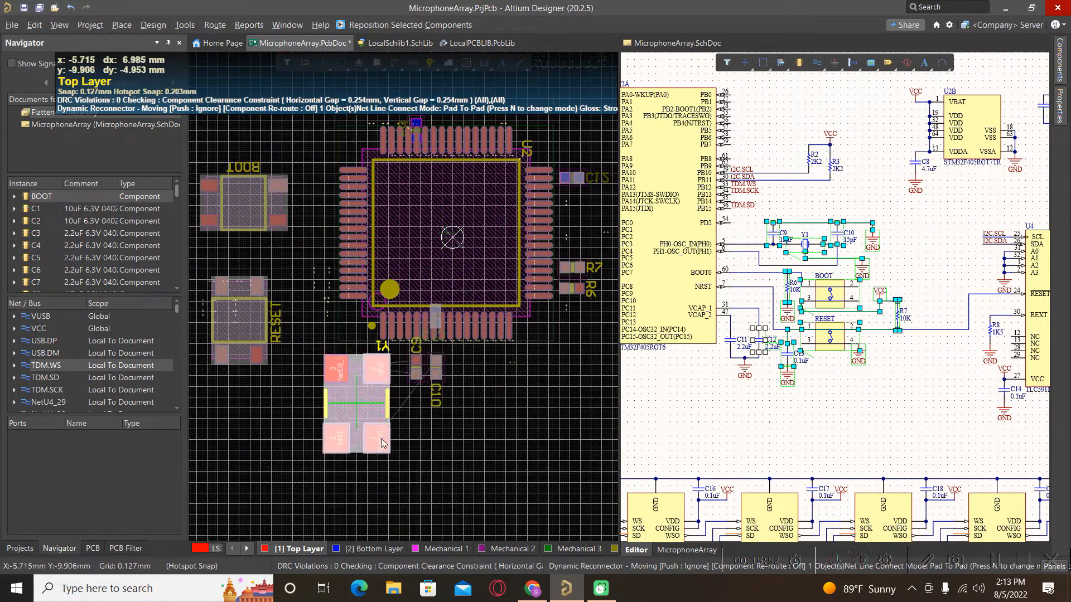
ctrl+scroll(412, 461, up, 2)
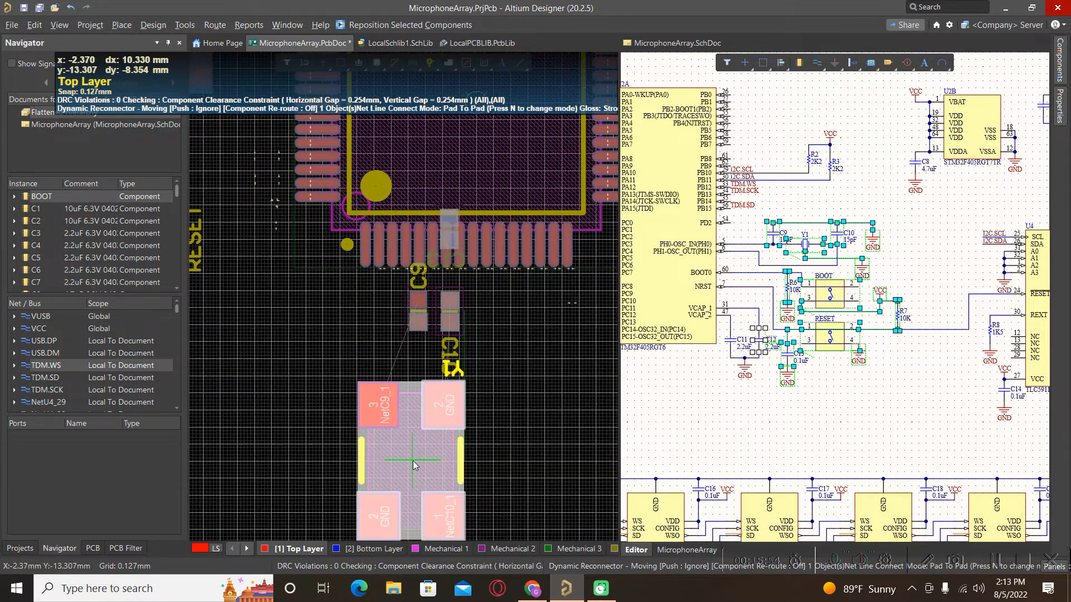
key(space)
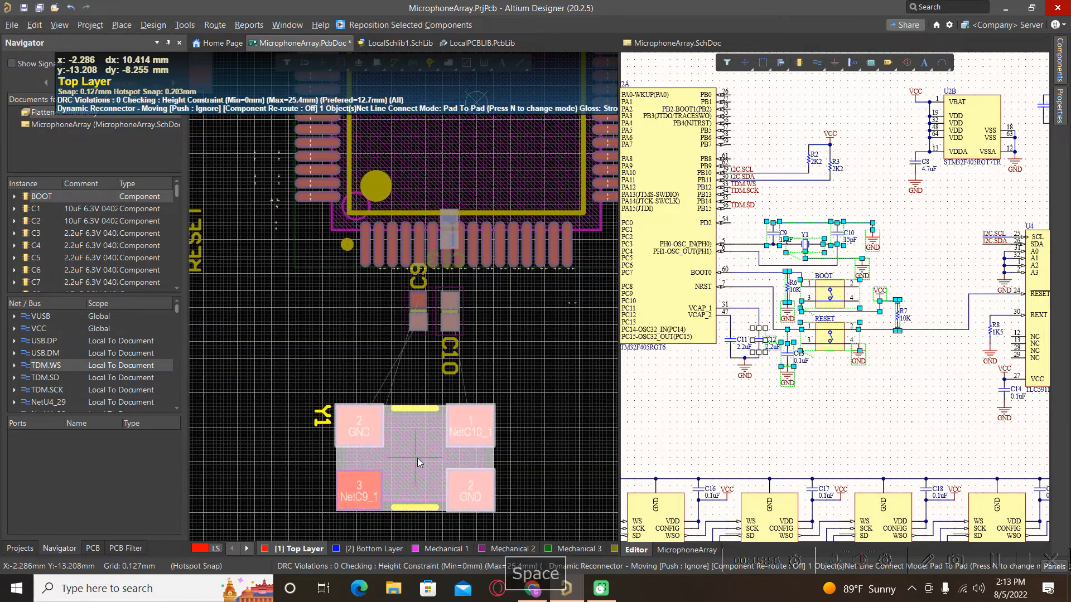
key(space)
click(419, 463)
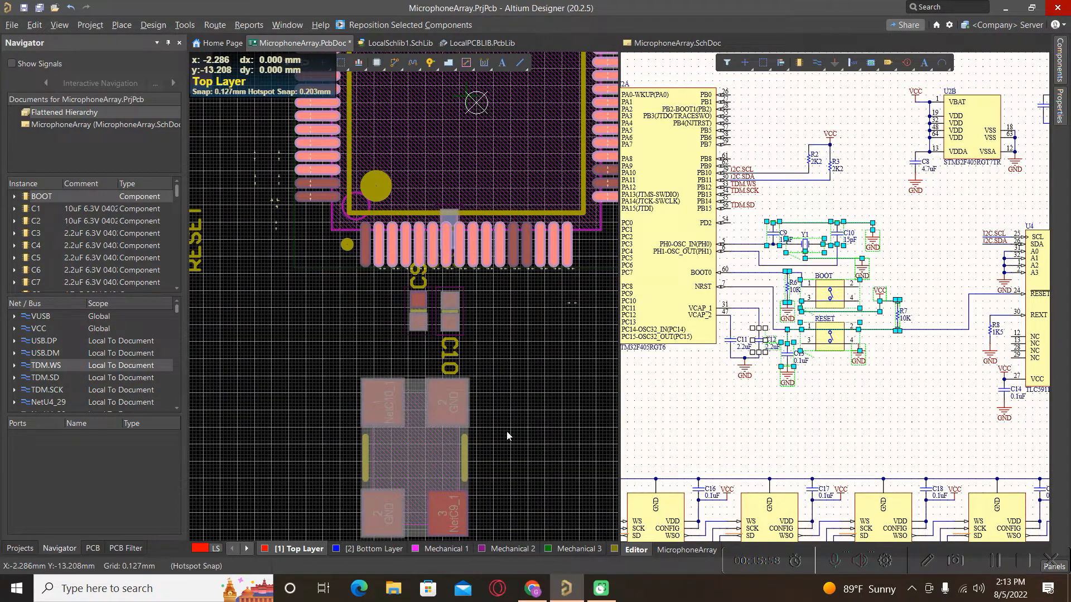
Check the new placement around U2 and clear the highlight filter on the board
ctrl+scroll(381, 347, down, 2)
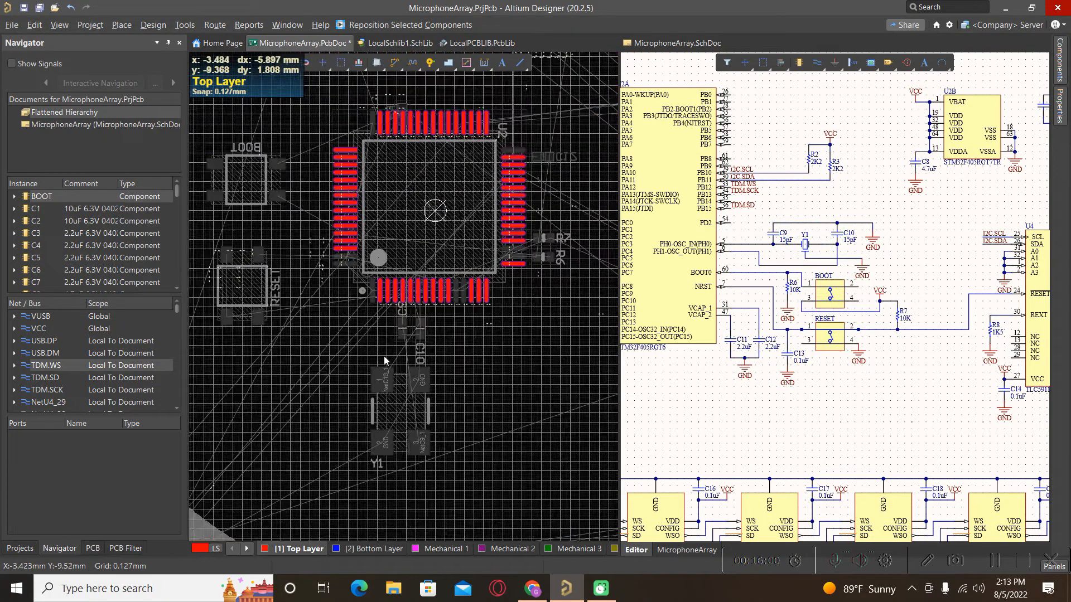
ctrl+scroll(386, 349, up, 4)
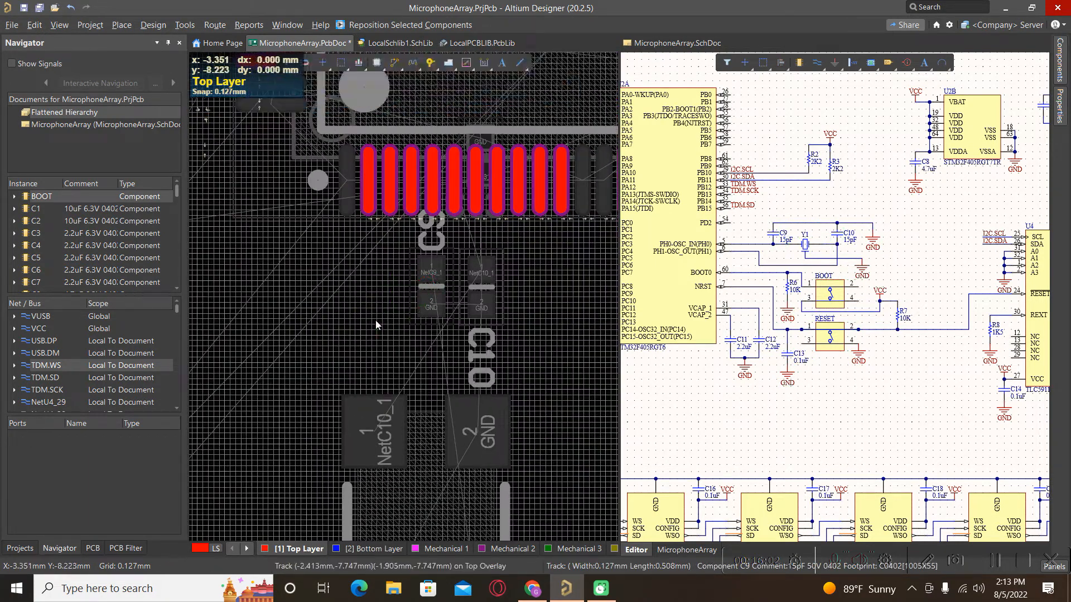
ctrl+scroll(365, 339, down, 3)
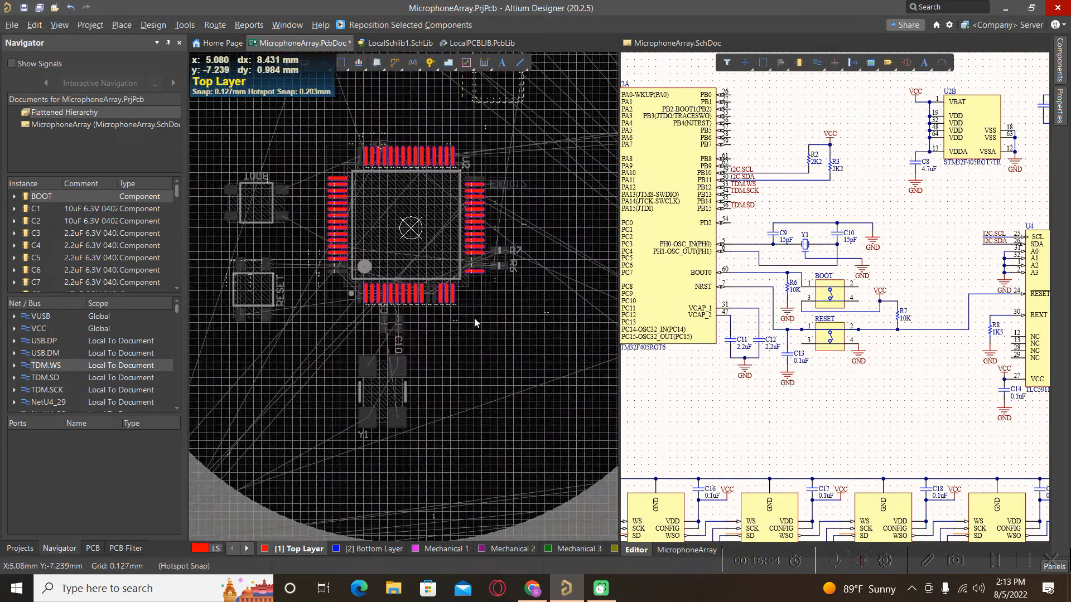
ctrl+scroll(474, 323, down, 1)
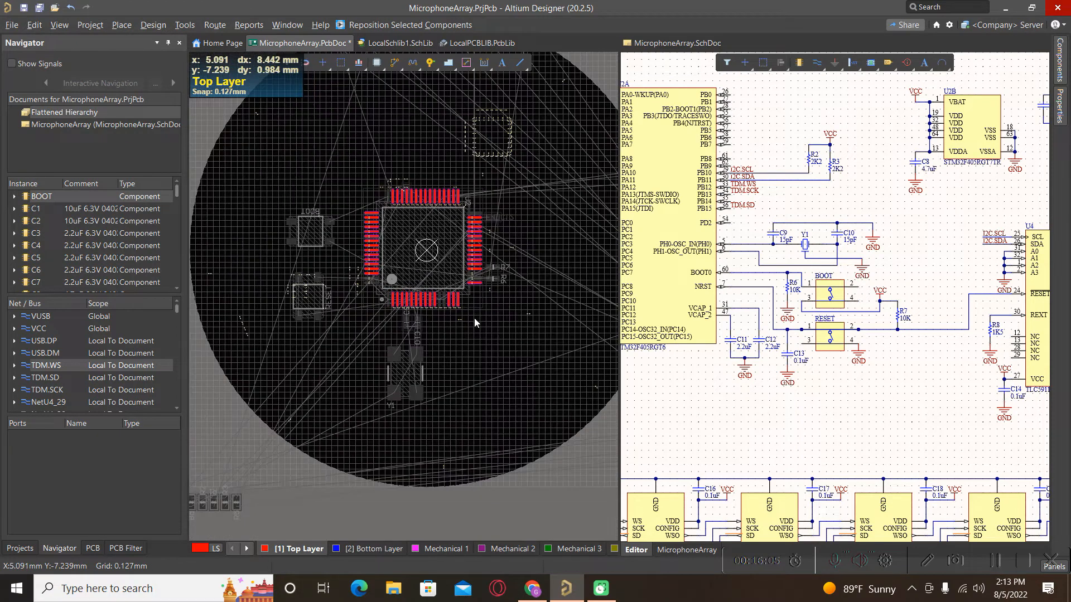
right_click(335, 341)
click(365, 366)
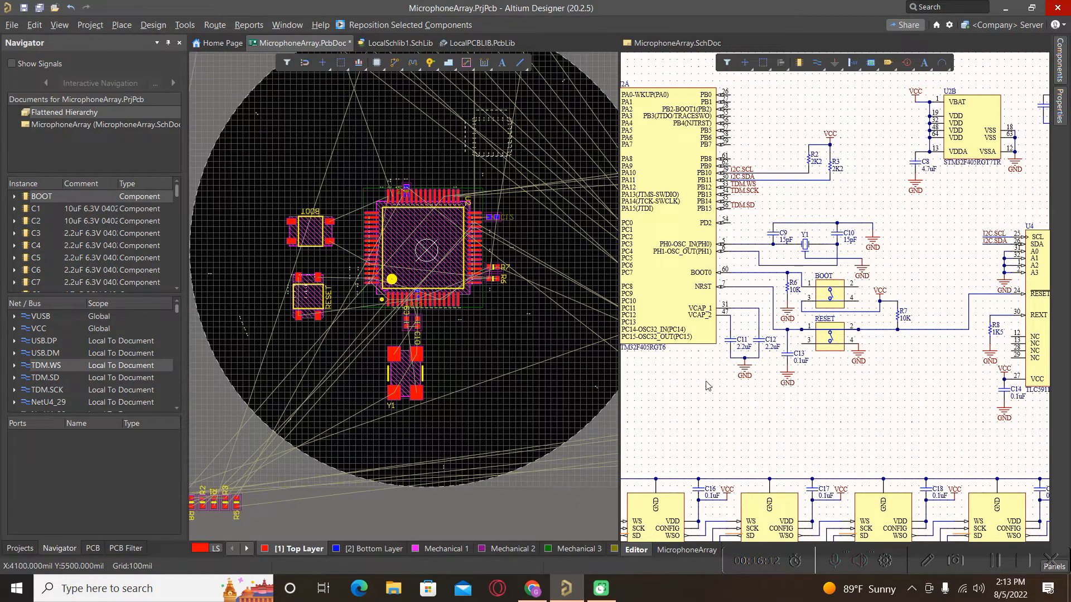
Cross-probe microcontroller U2 from the schematic to the PCB, inspect it there, and clear the highlight filter
click(627, 287)
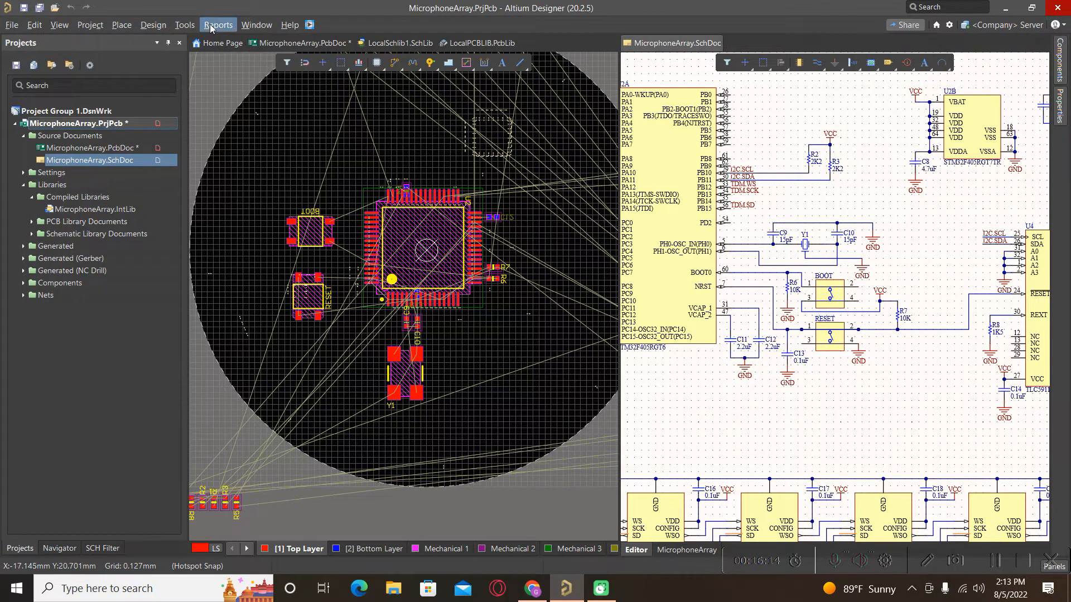
click(185, 25)
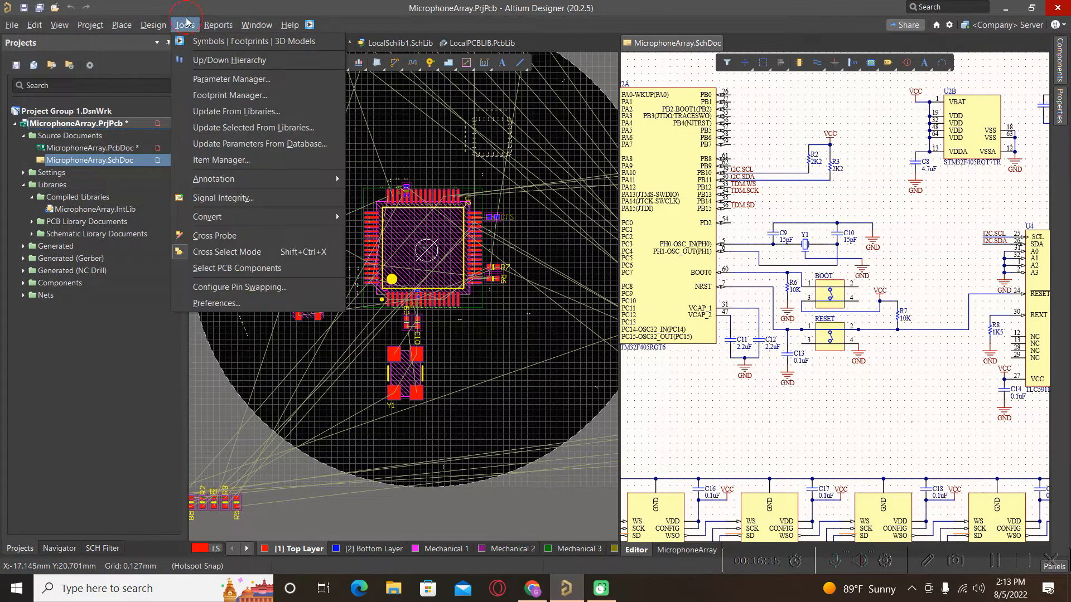
click(227, 237)
click(650, 264)
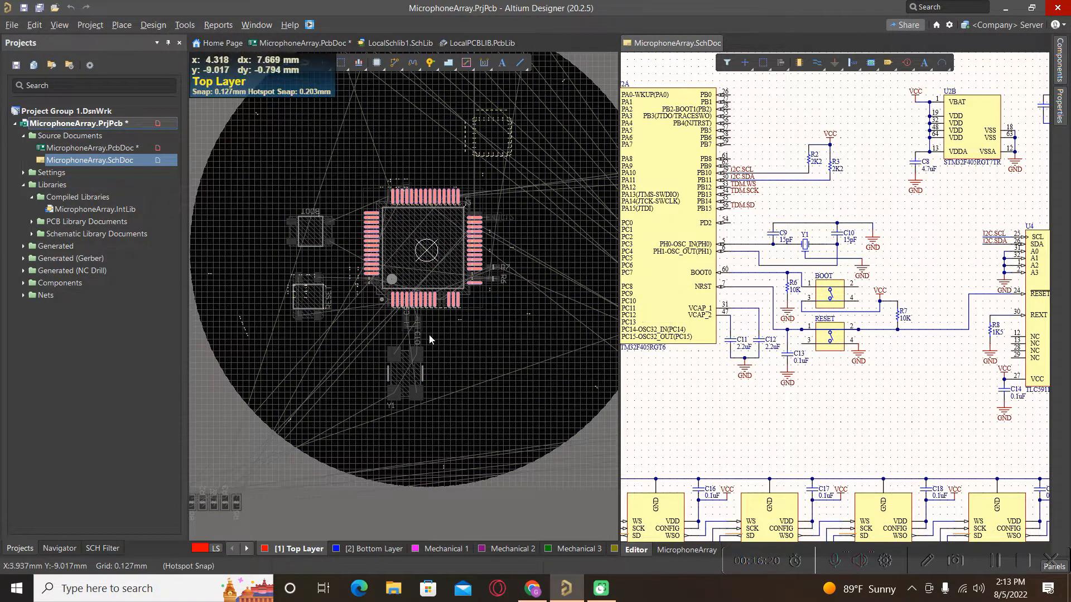
ctrl+scroll(380, 328, up, 3)
ctrl+scroll(357, 323, down, 3)
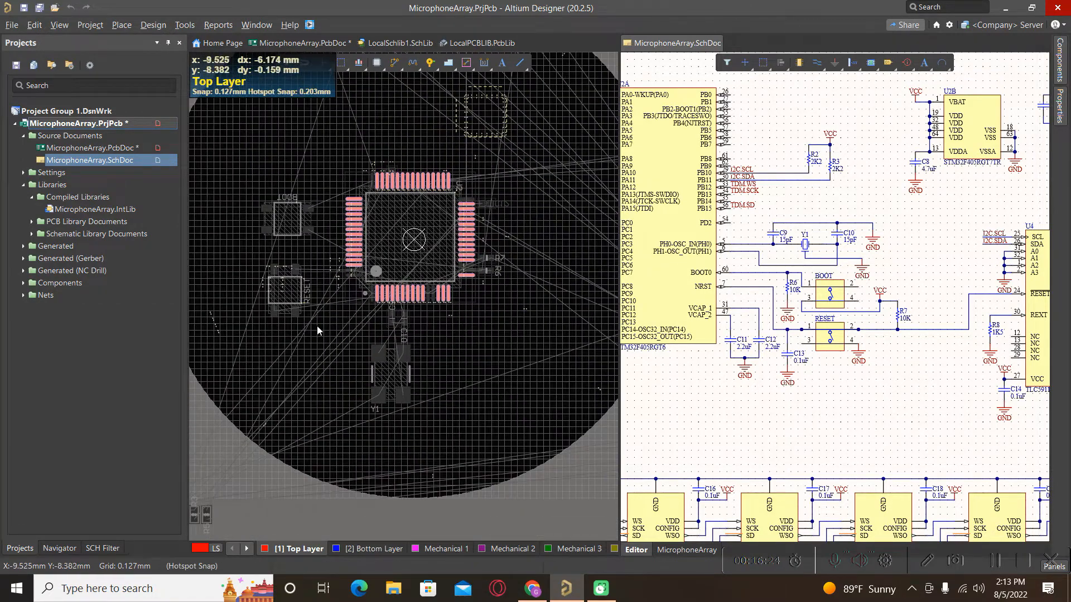
click(318, 326)
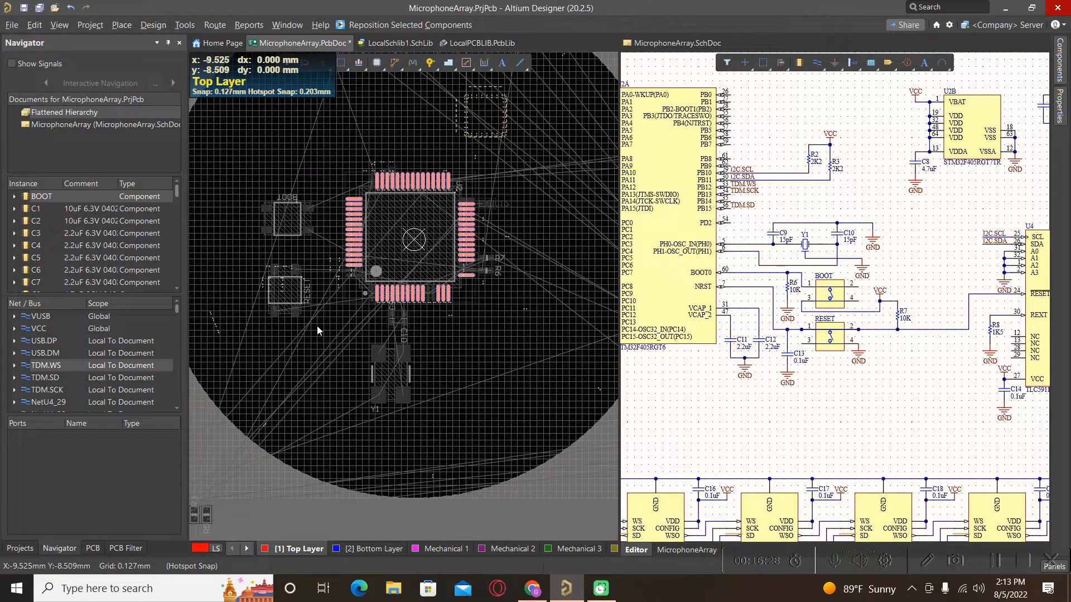
key(shift+c)
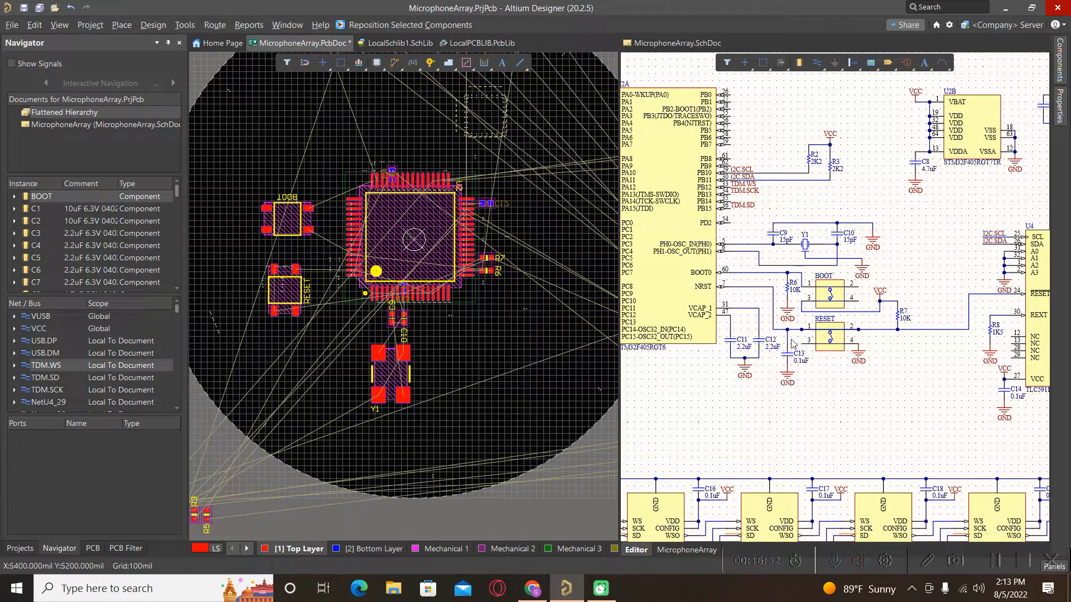
Cross-probe microcontroller U2A from the schematic again to highlight its pads on the PCB
ctrl+click(757, 406)
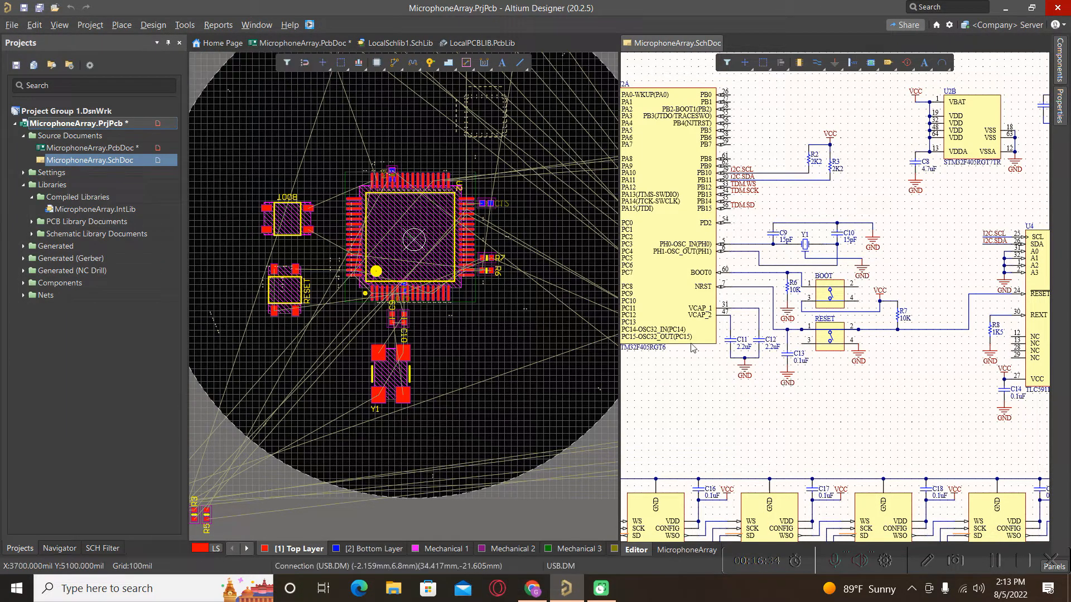
ctrl+scroll(759, 421, down, 3)
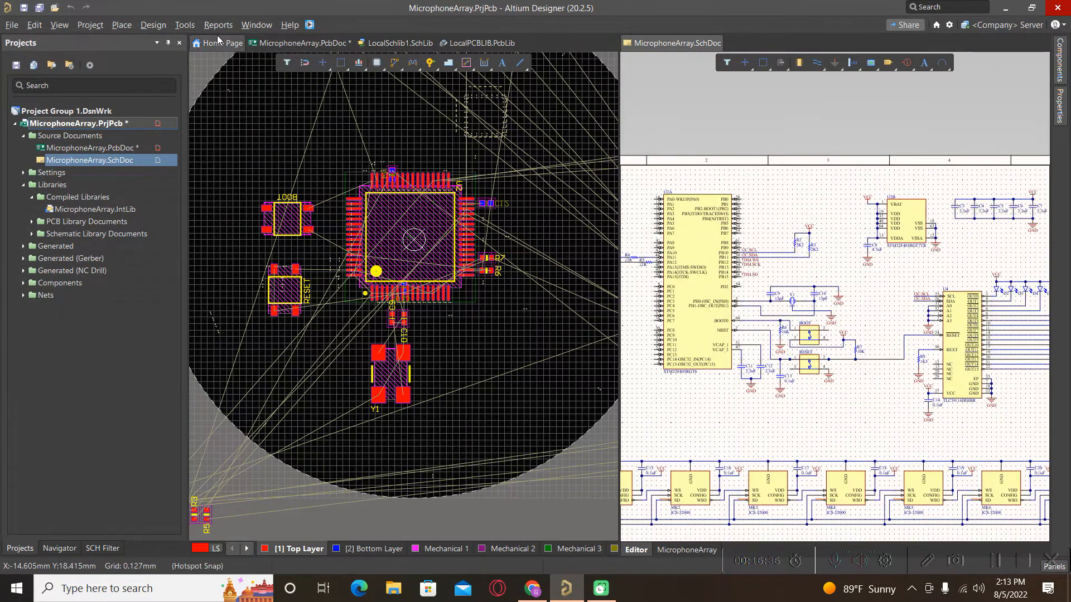
click(186, 25)
click(712, 416)
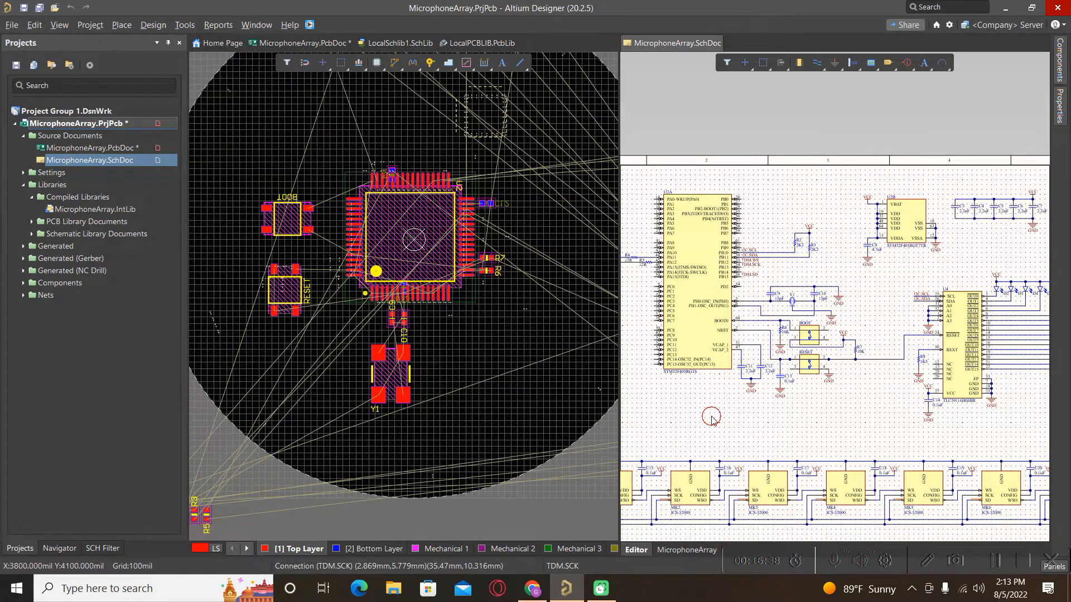
click(131, 26)
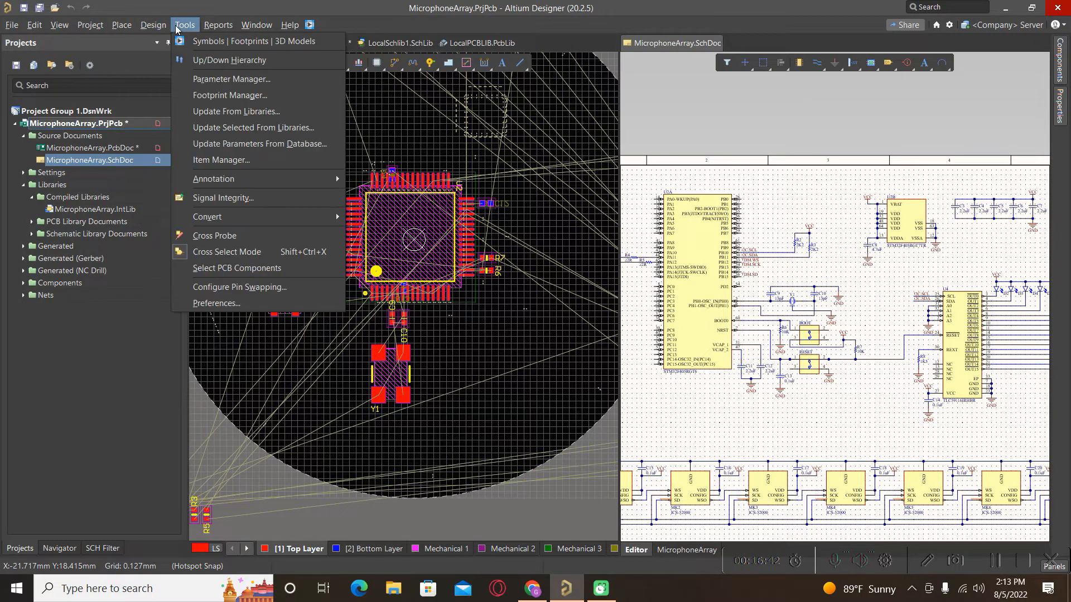
click(217, 236)
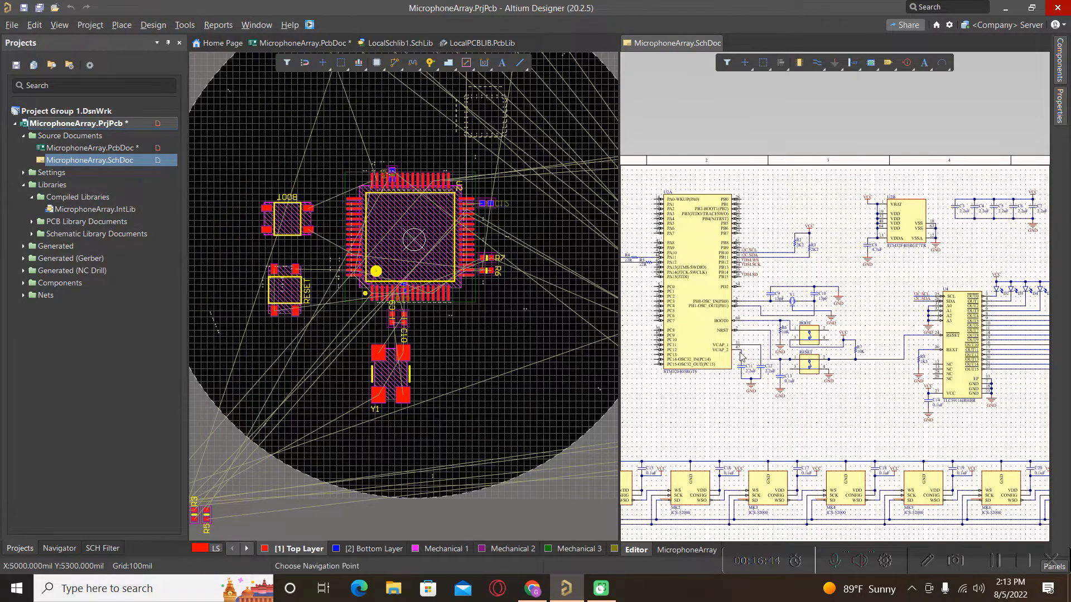
ctrl+scroll(742, 357, up, 2)
click(674, 276)
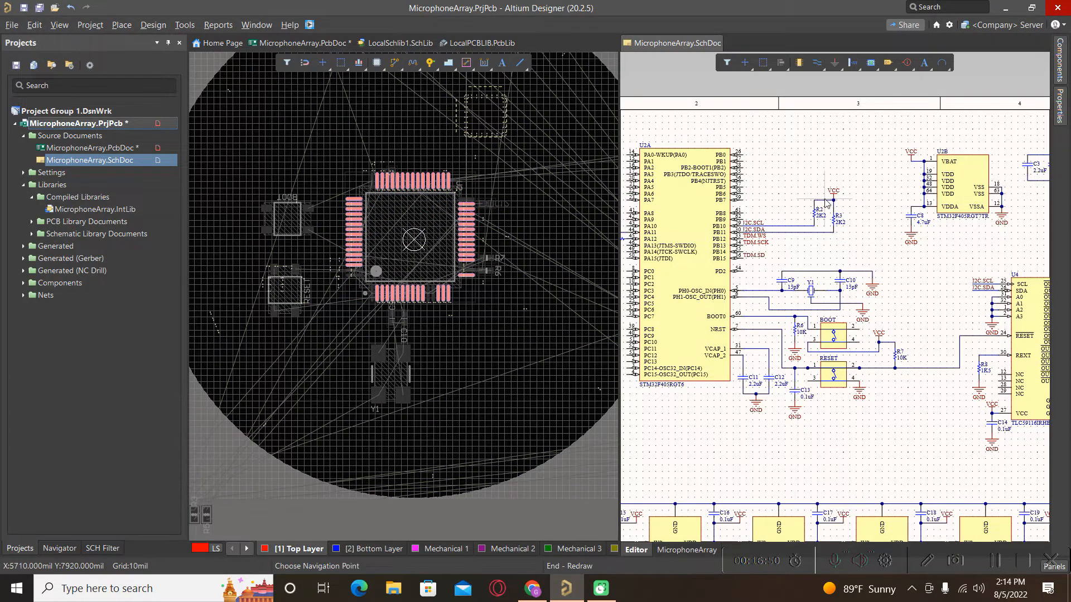
Select resistors R3 and R2 in the schematic and run Reposition Selected Components on the PCB
ctrl+scroll(841, 227, up, 4)
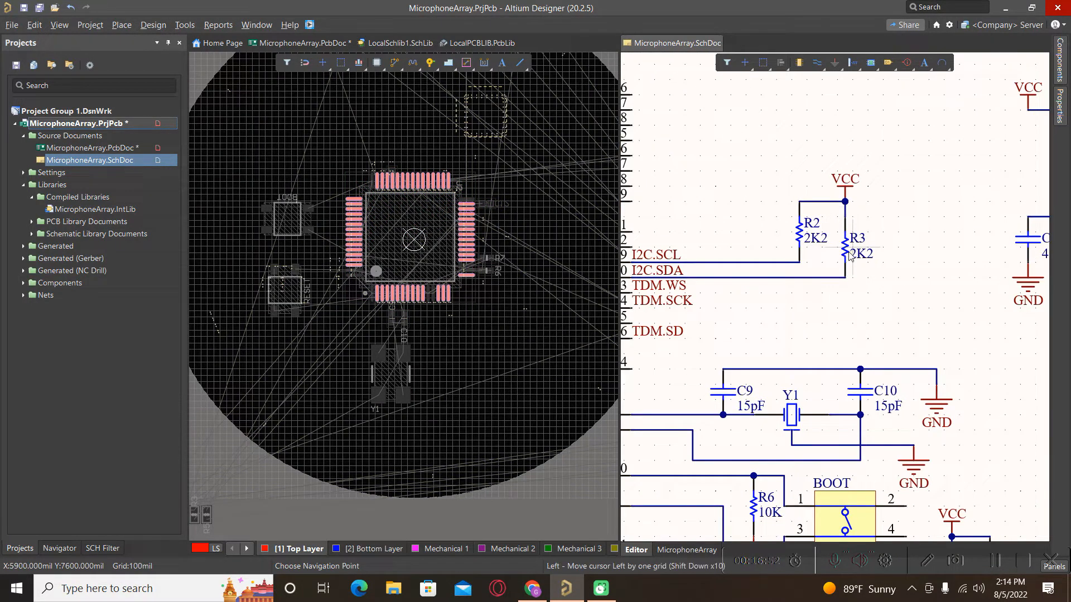
shift+click(847, 249)
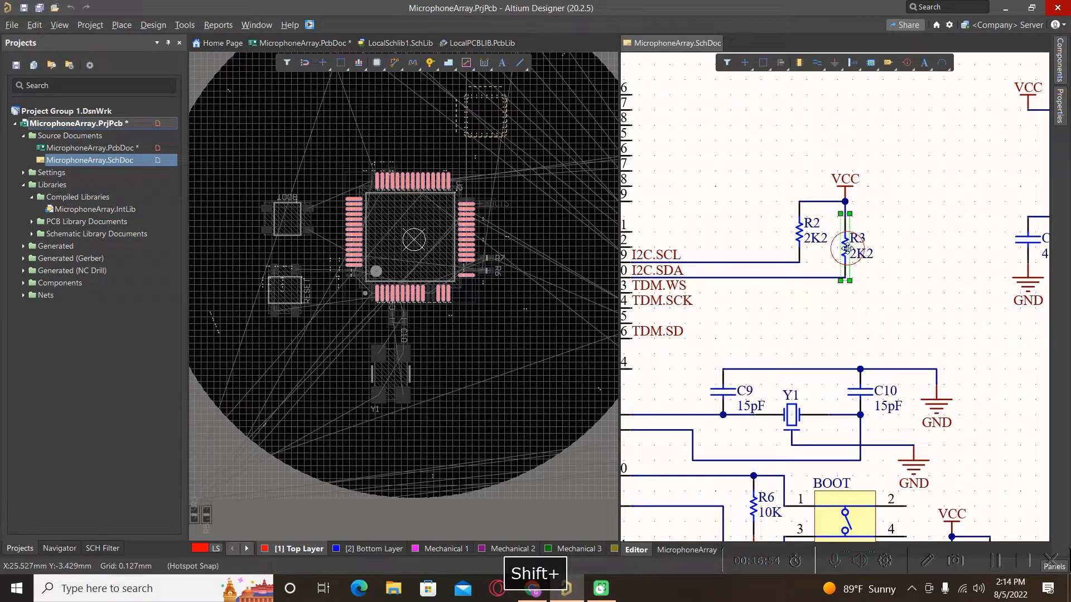
shift+click(799, 228)
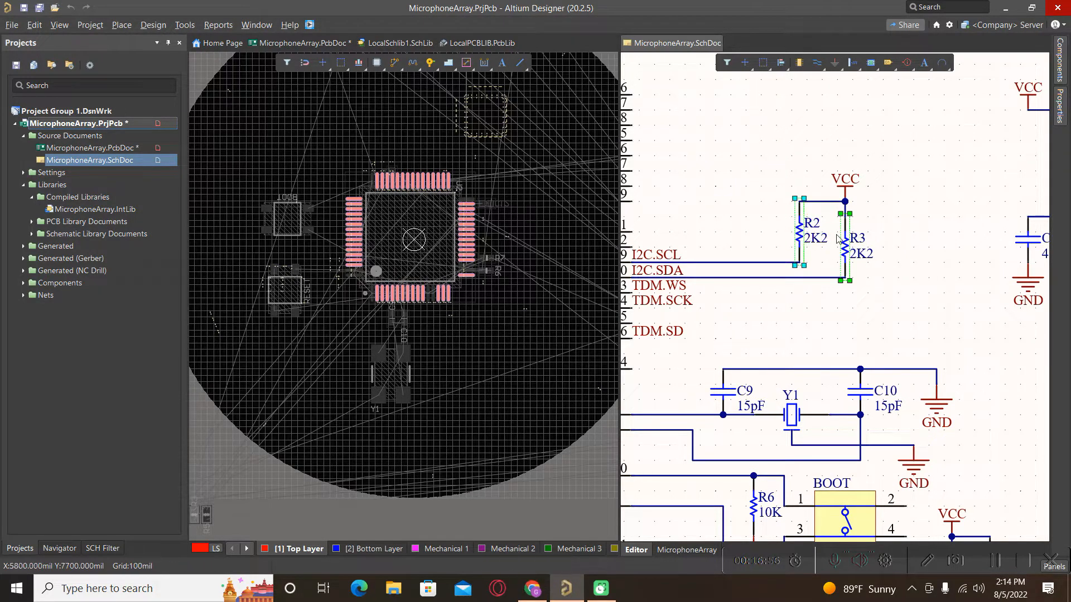
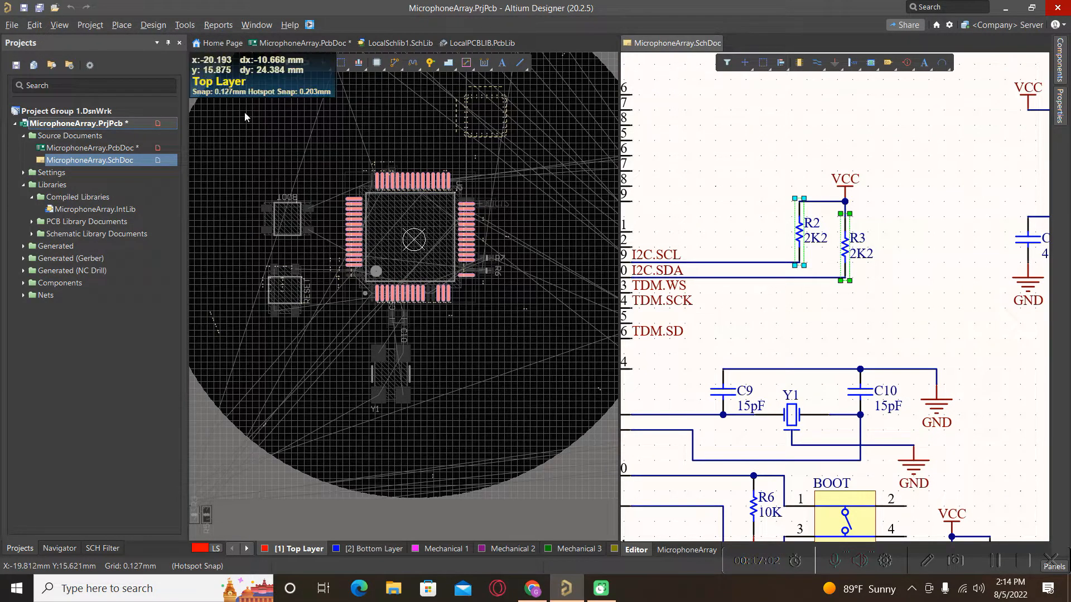
shift+click(267, 140)
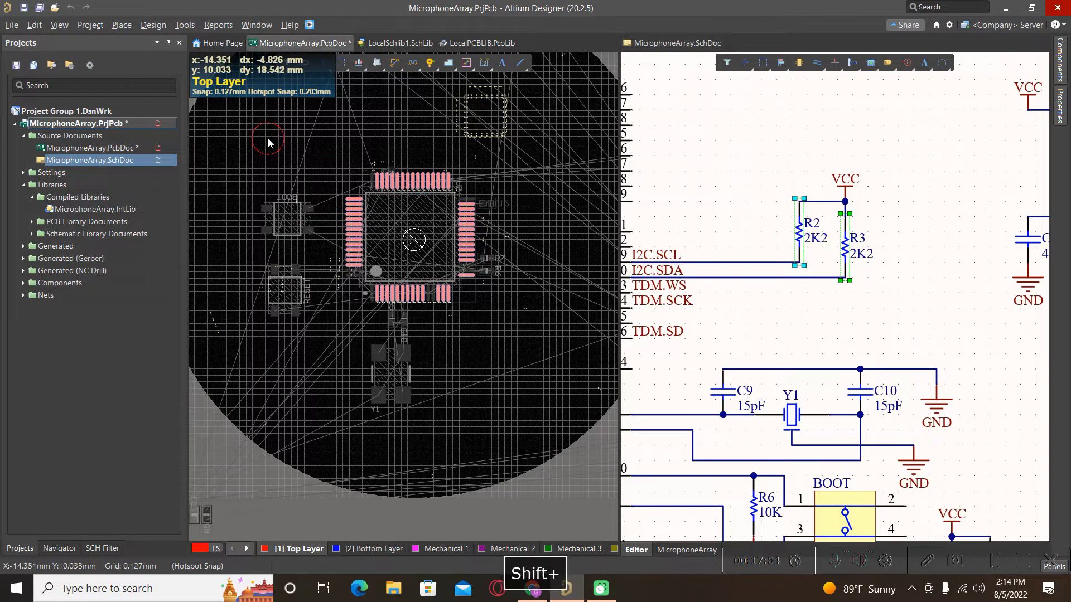
click(185, 25)
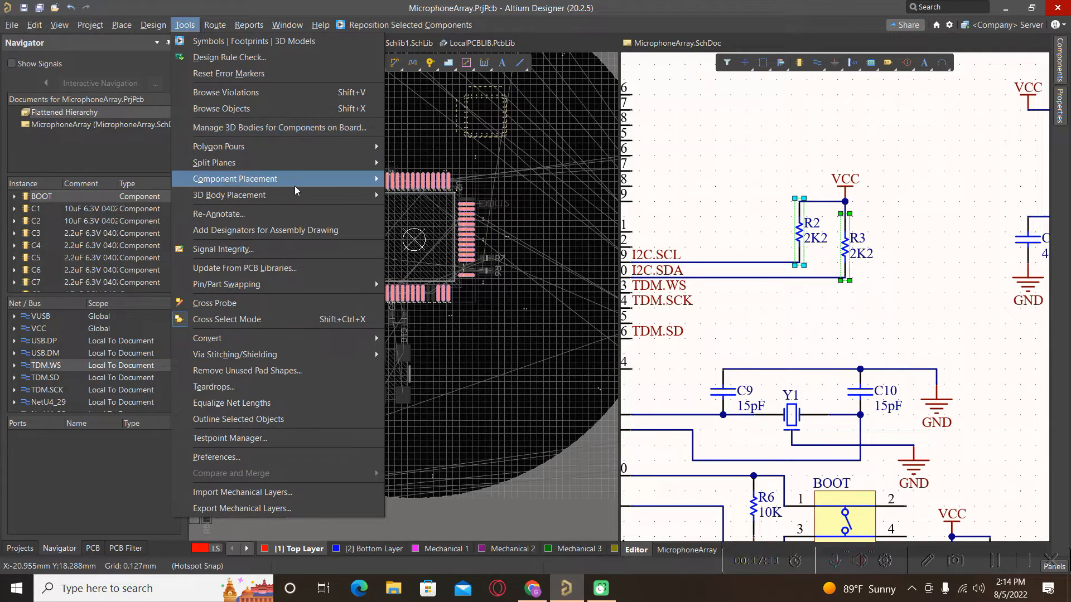
mouse_move(295, 179)
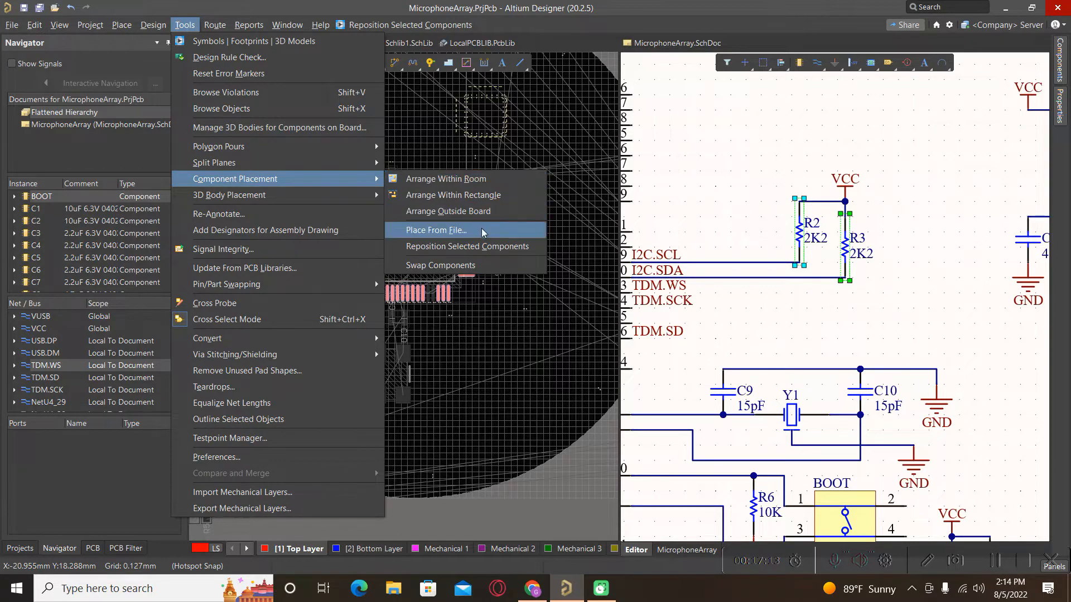
click(489, 247)
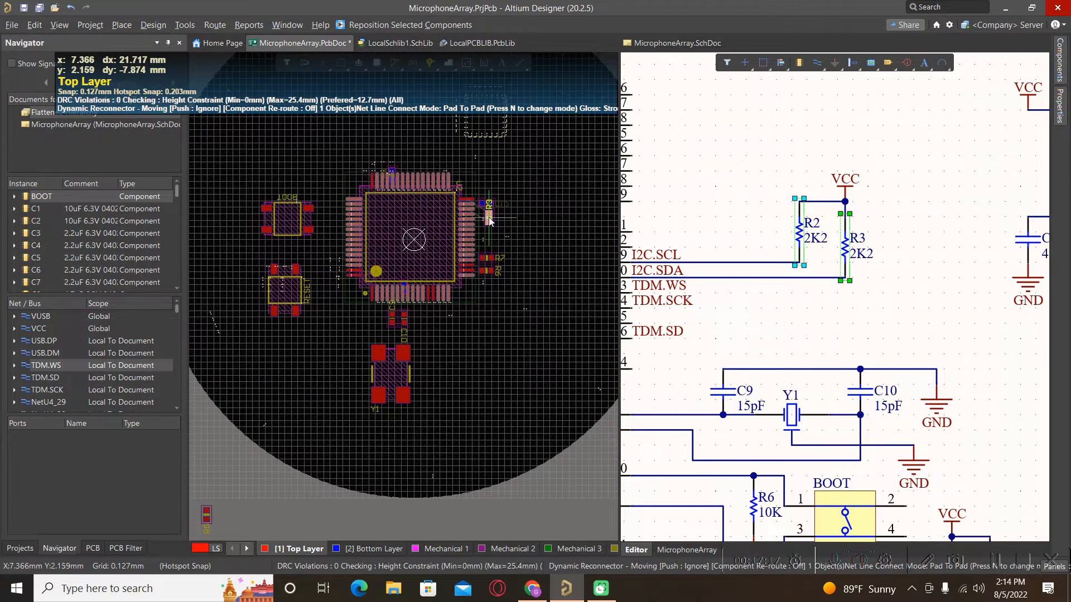
Turn resistor R3 horizontal with its I2C.SDA pad facing U2 and place it directly below C12 at about X 7.1, Y 2.4 mm
ctrl+scroll(502, 228, up, 4)
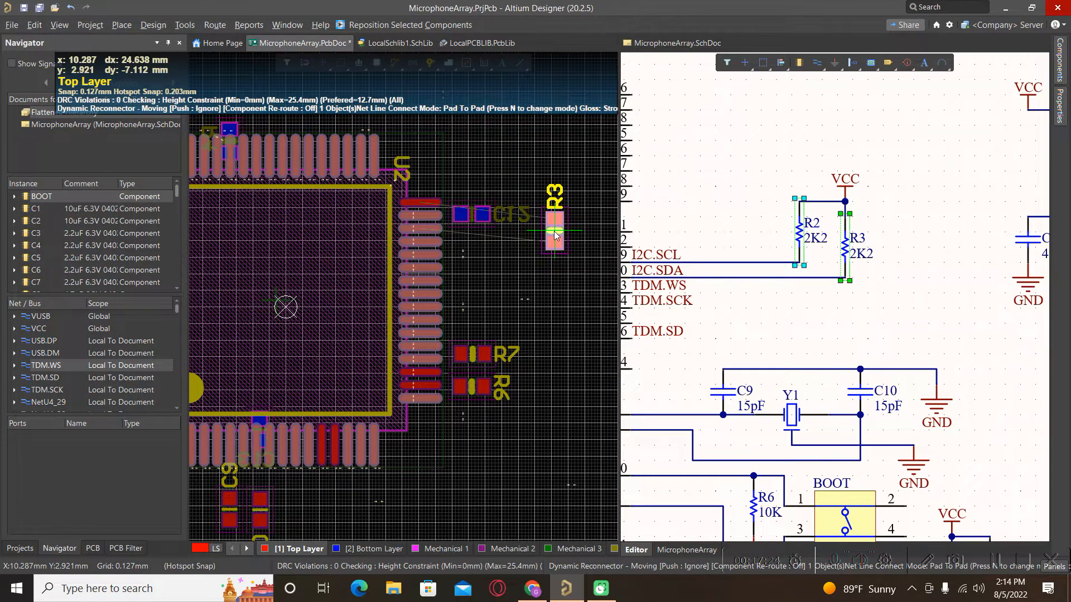
ctrl+scroll(445, 206, up, 2)
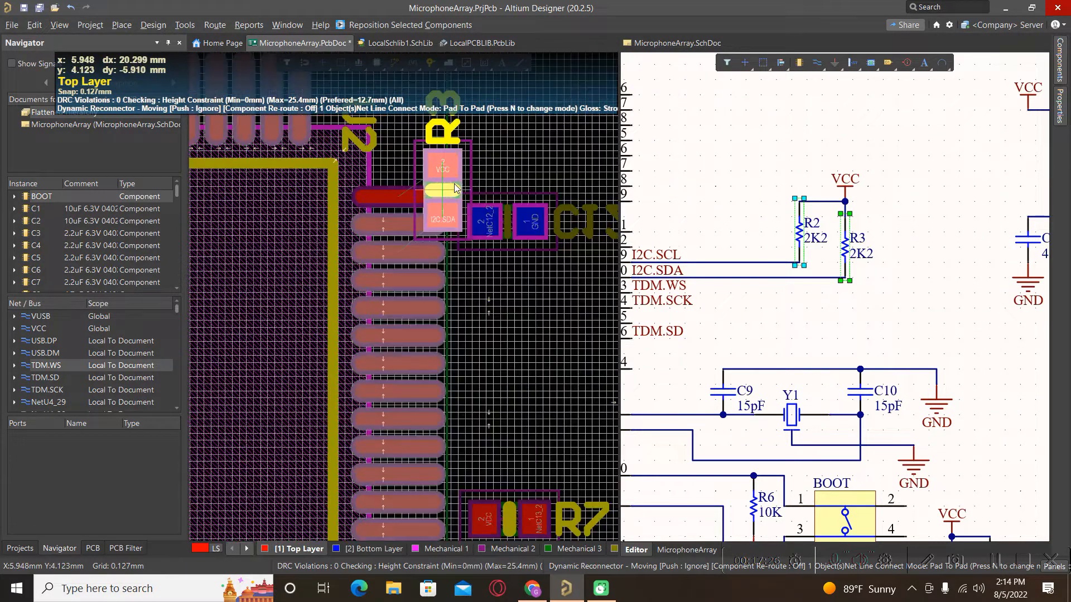
key(space)
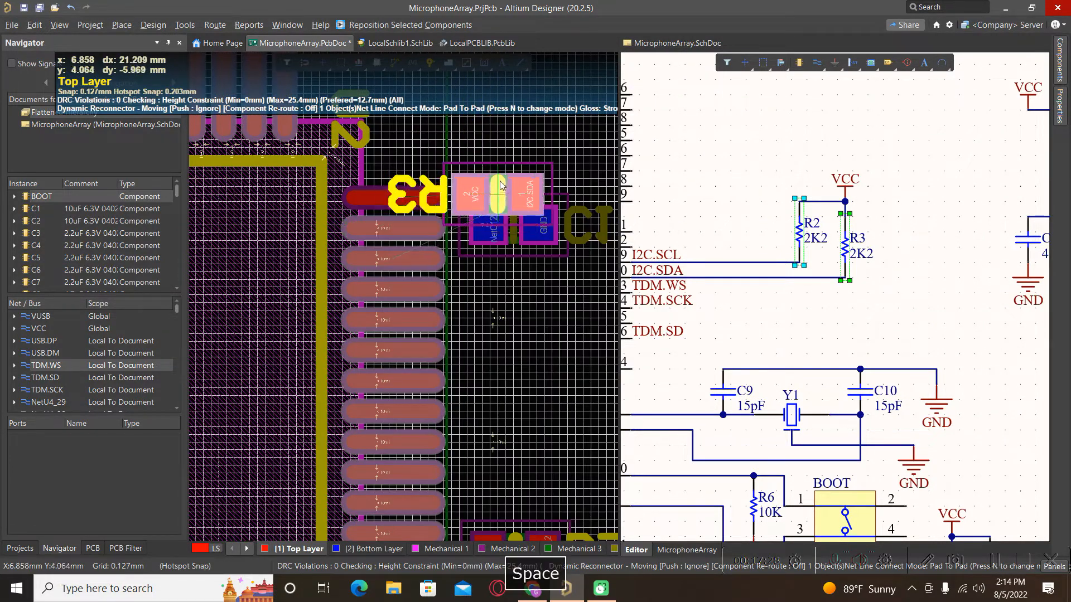
ctrl+scroll(509, 179, up, 2)
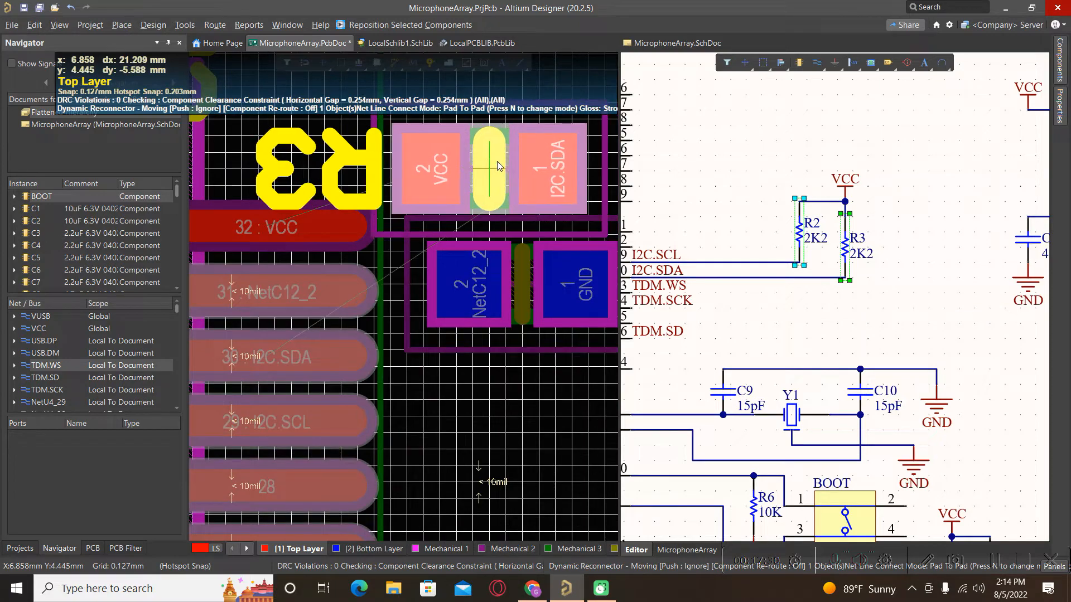
ctrl+scroll(512, 379, down, 3)
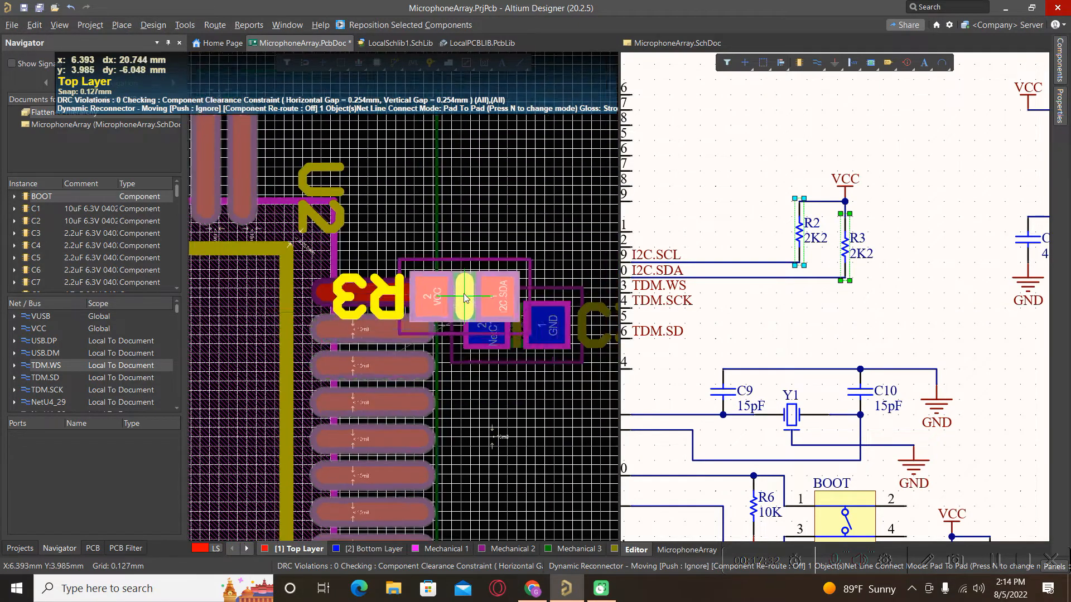
key(space)
key(space)
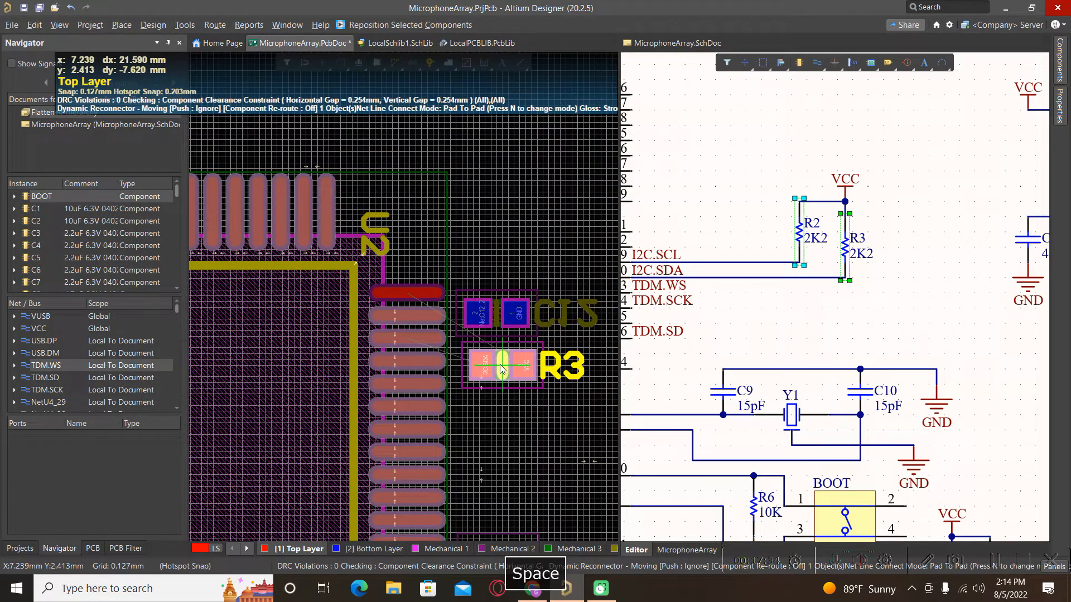
ctrl+click(498, 369)
Turn resistor R2 horizontal with its I2C.SCL pad facing U2 and place it directly below R3 at about X 7.1, Y 1.2 mm
key(space)
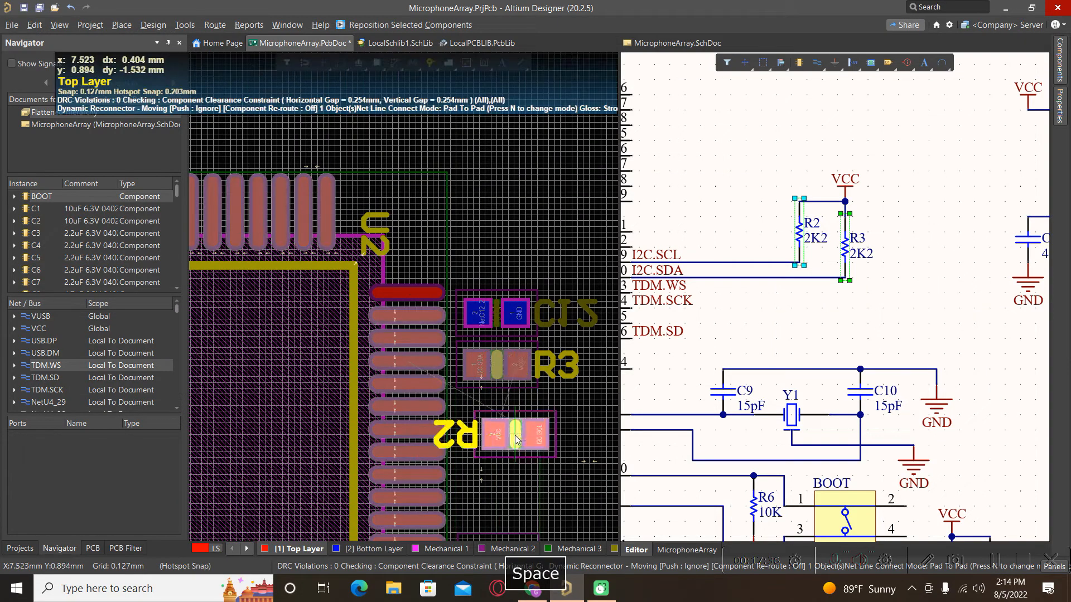
key(space)
key(space)
ctrl+scroll(522, 432, up, 3)
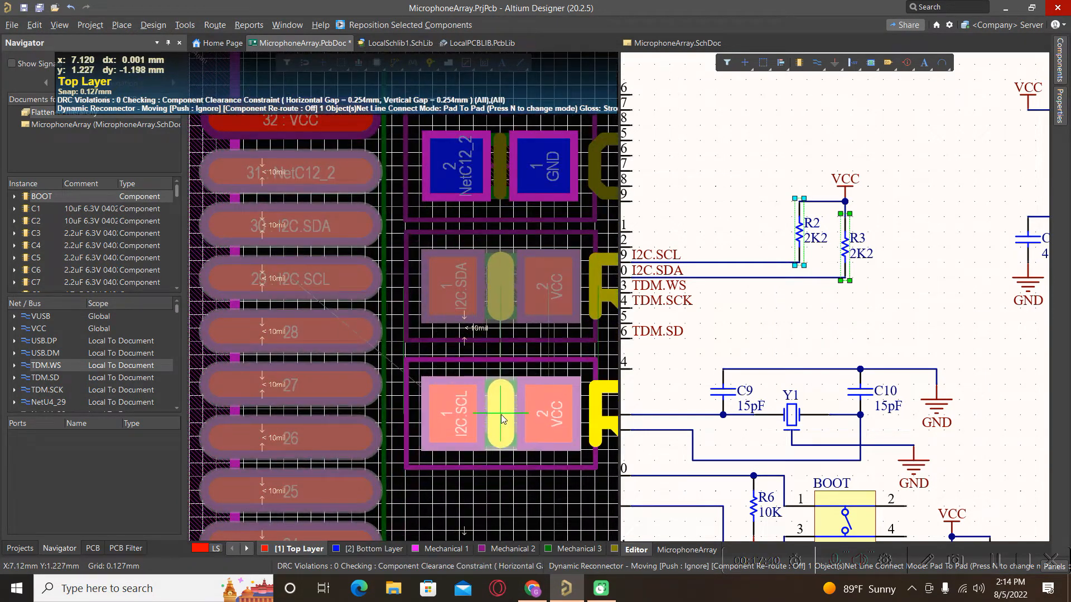
ctrl+click(501, 414)
ctrl+scroll(448, 387, down, 5)
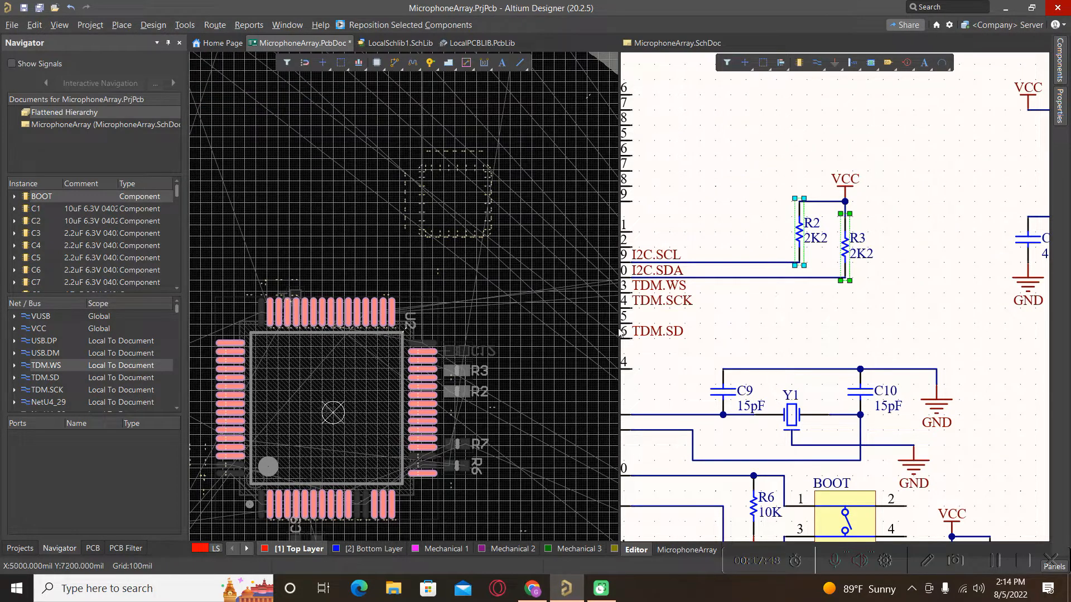
Merge the split PCB and schematic views into one document group, and clear the selection in MicrophoneArray.SchDoc
click(20, 548)
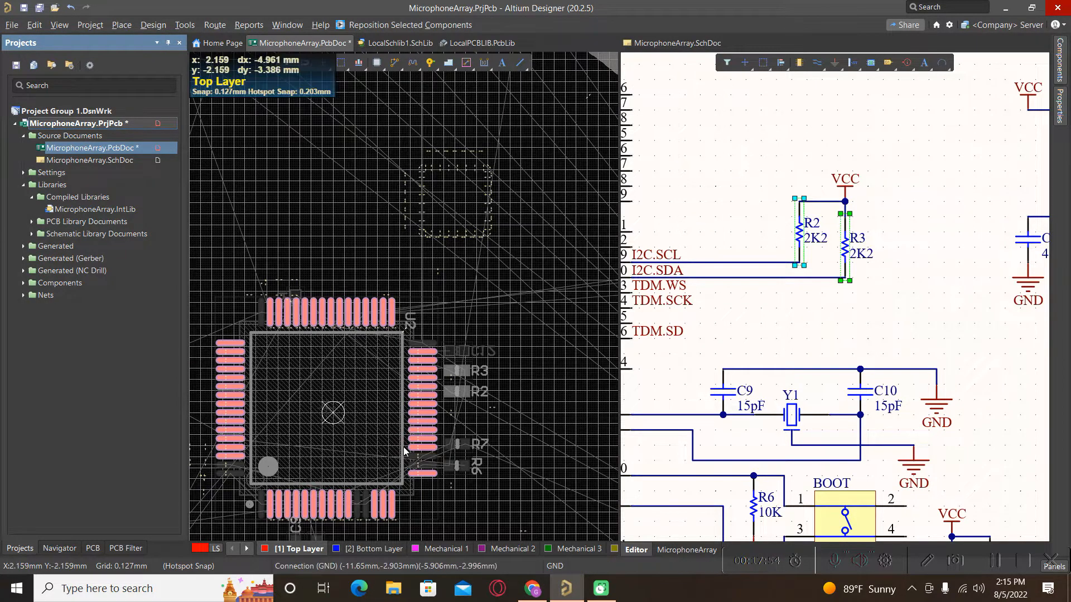
click(786, 310)
ctrl+scroll(821, 309, down, 5)
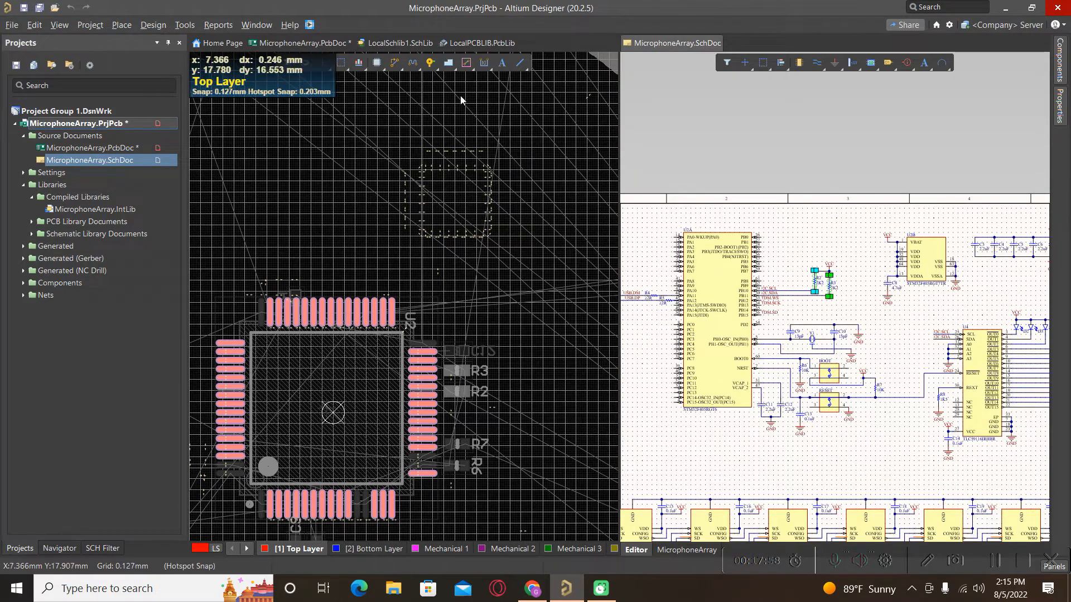
right_click(655, 44)
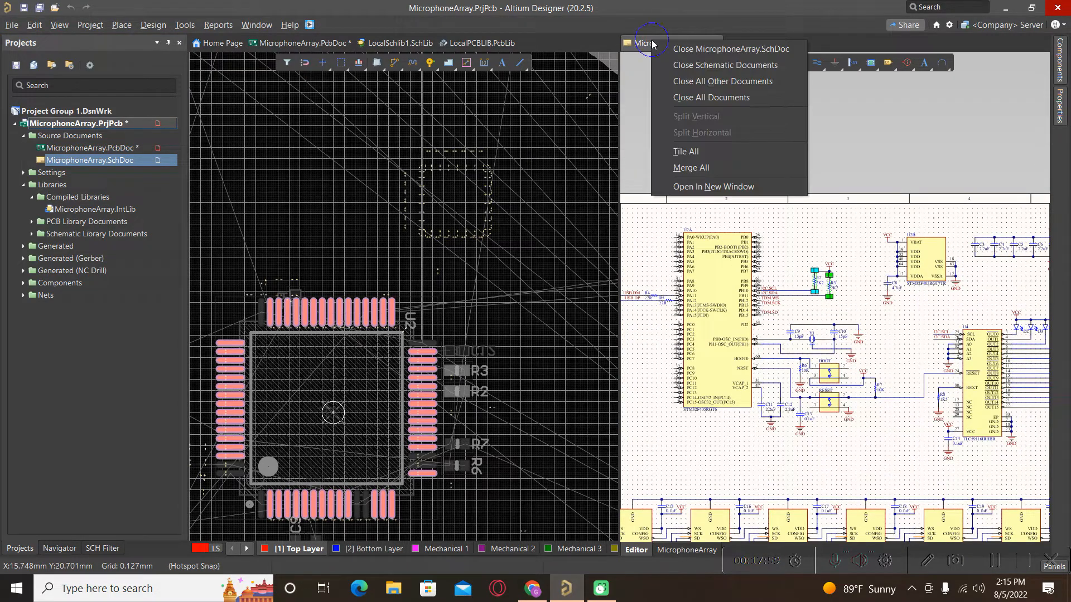
click(704, 167)
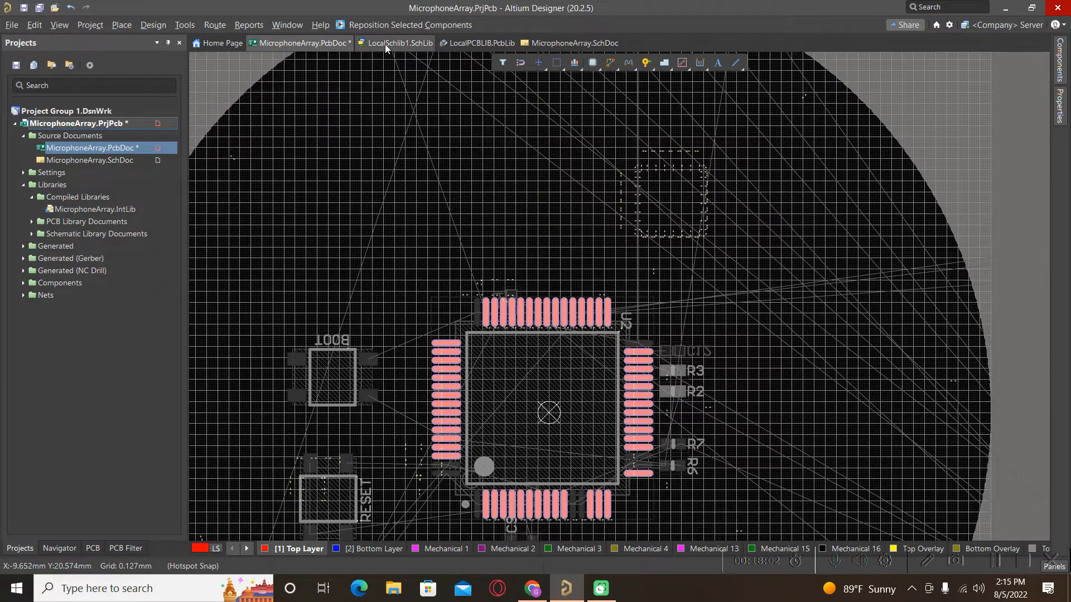
click(580, 43)
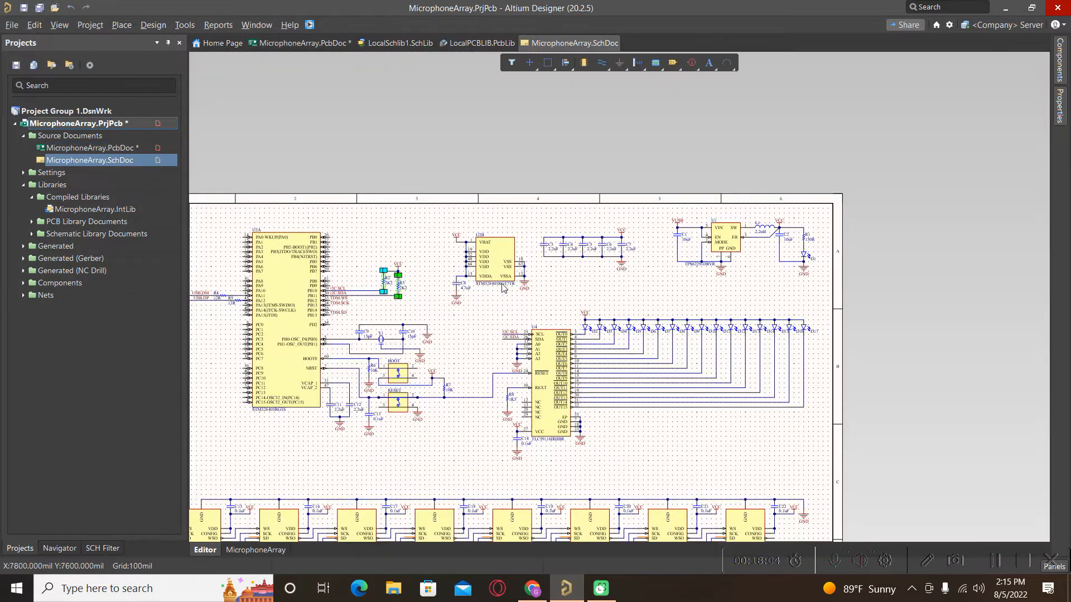
click(372, 220)
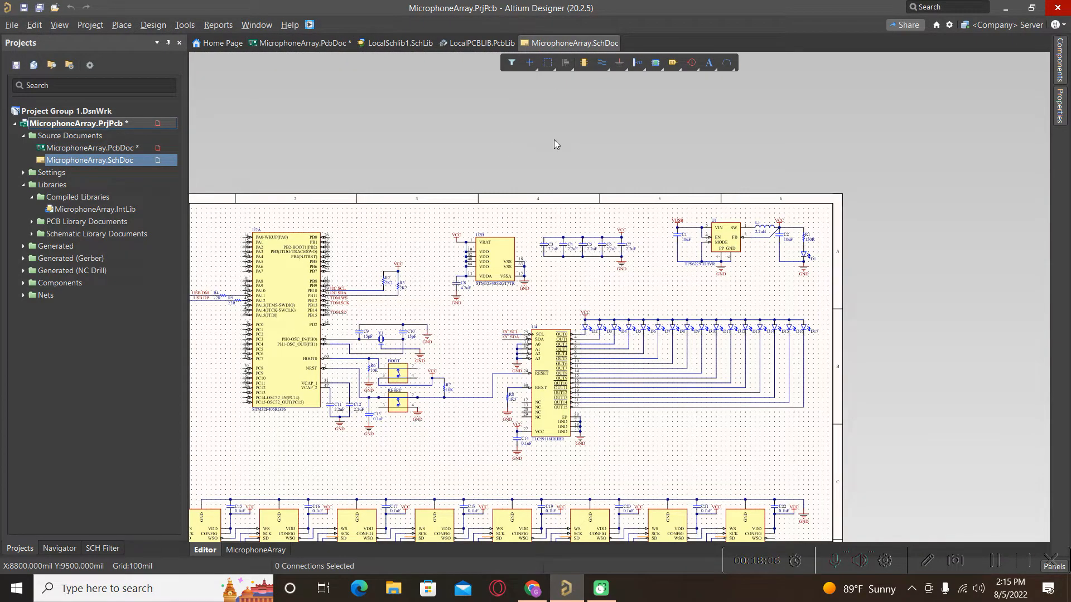
Search all commands in the schematic editor's customization settings for the Reposition command, and close the customization
ctrl+scroll(565, 142, down, 1)
right_click(659, 22)
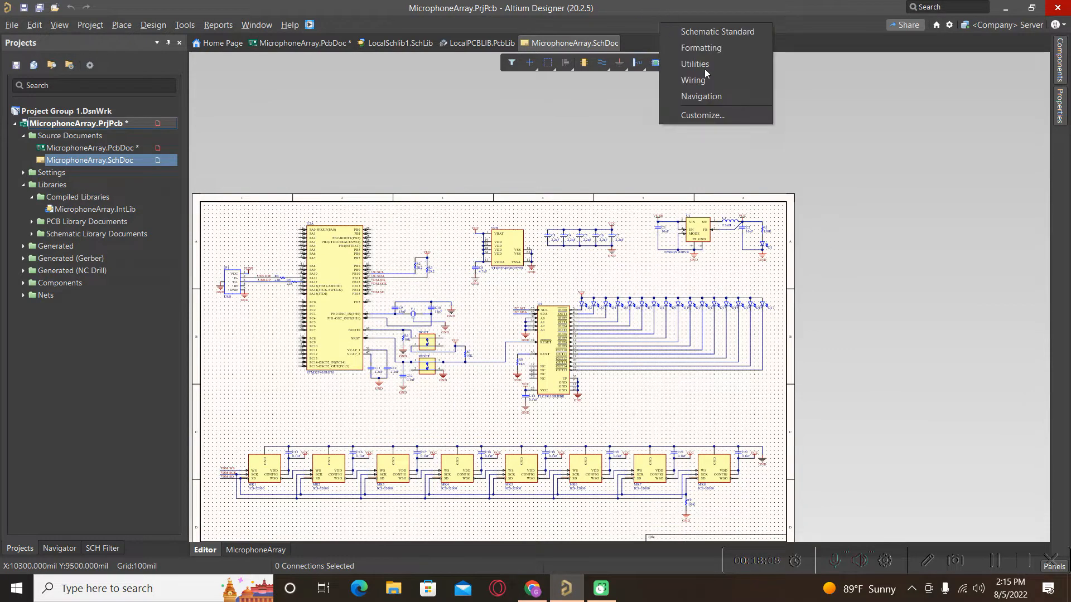
click(716, 116)
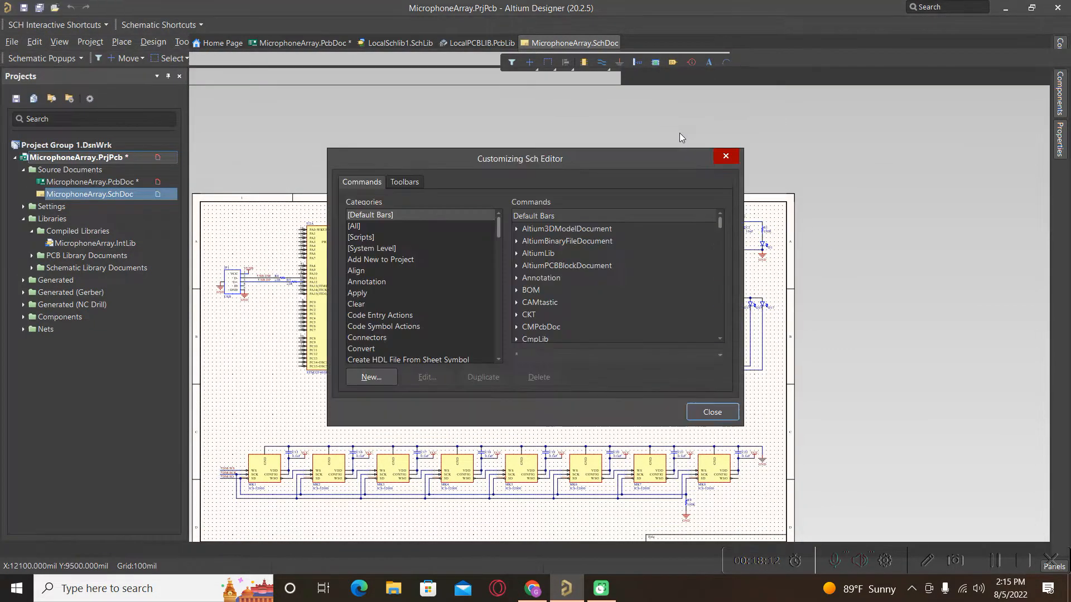
click(353, 226)
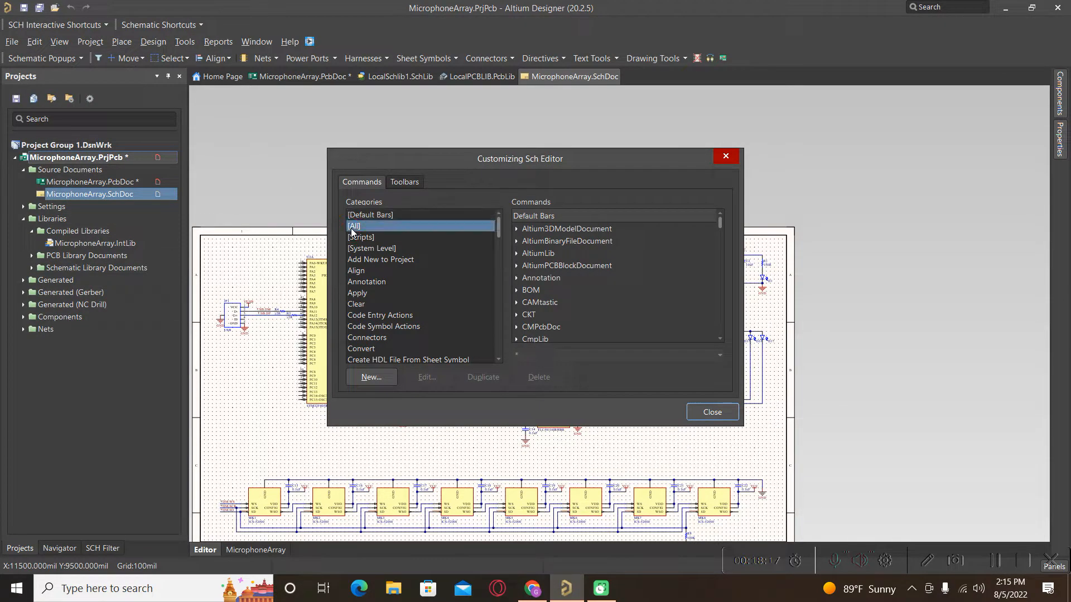
click(536, 357)
text(R)
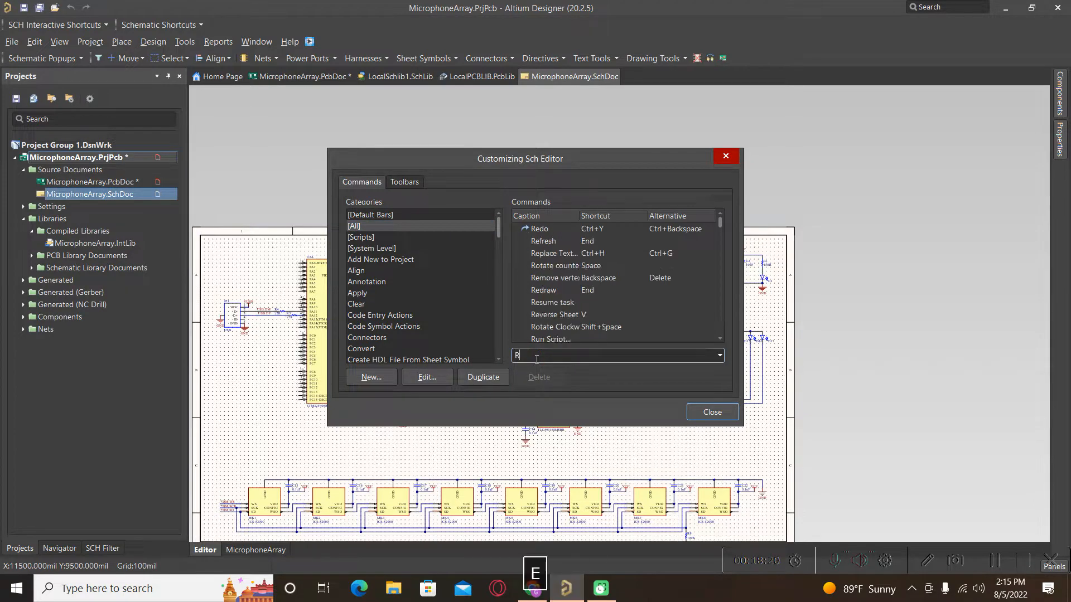
text(epos)
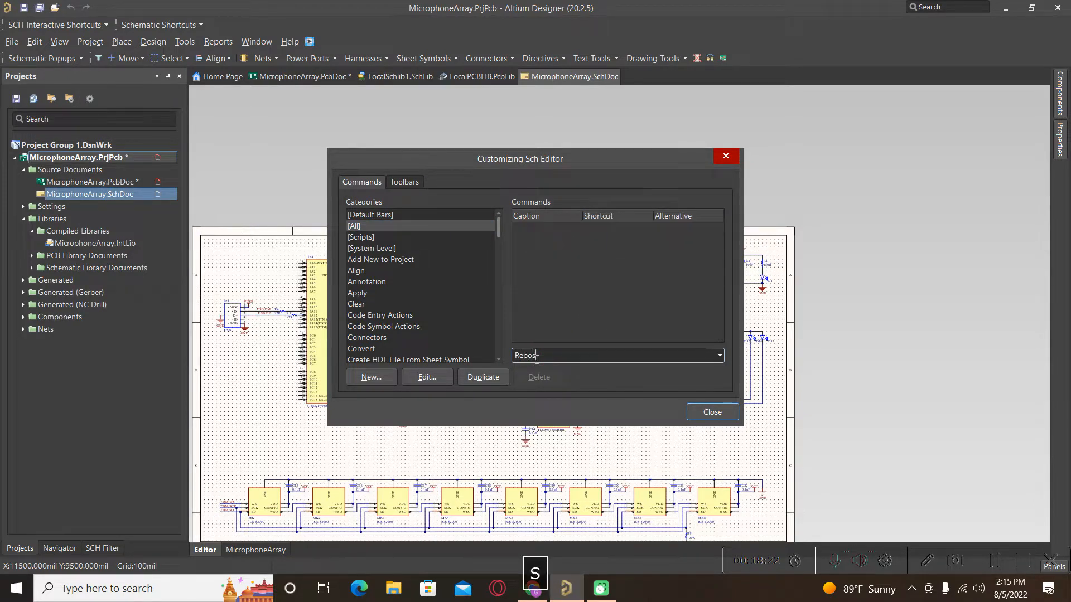
key(BackSpace)
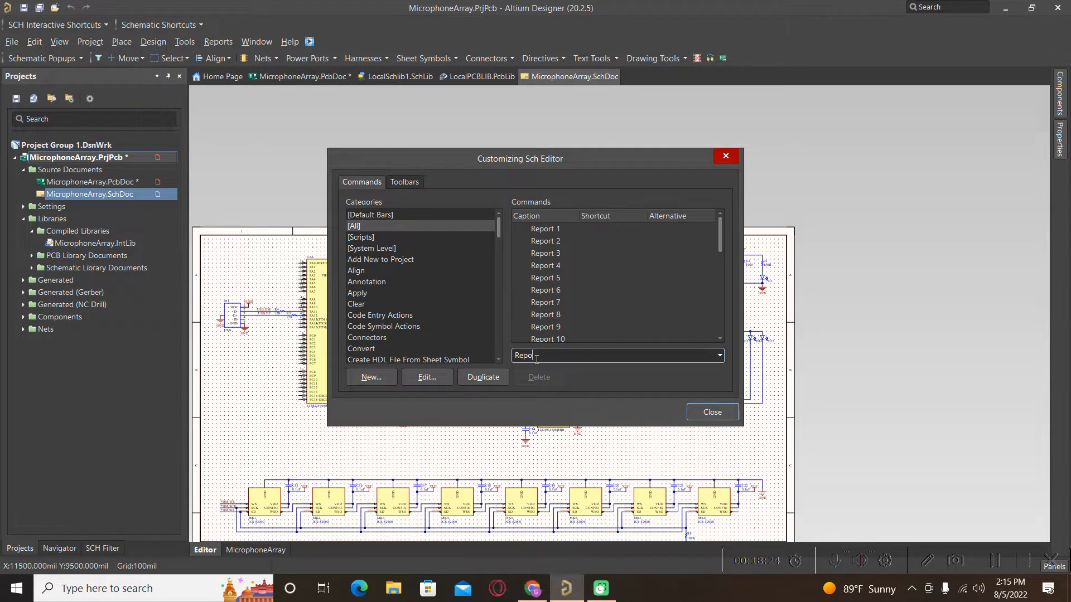
text(si)
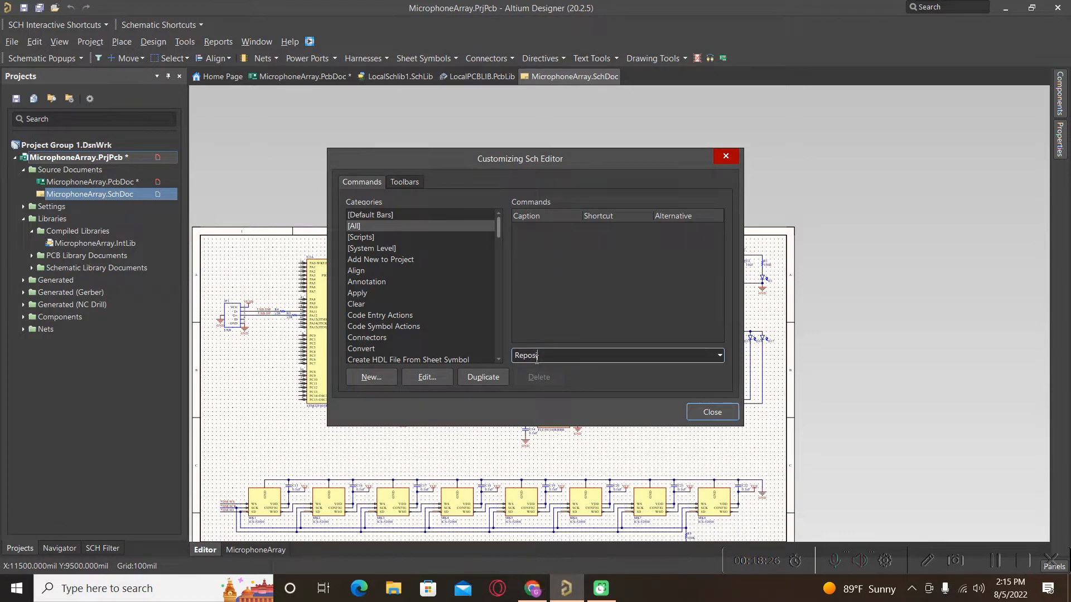
click(699, 412)
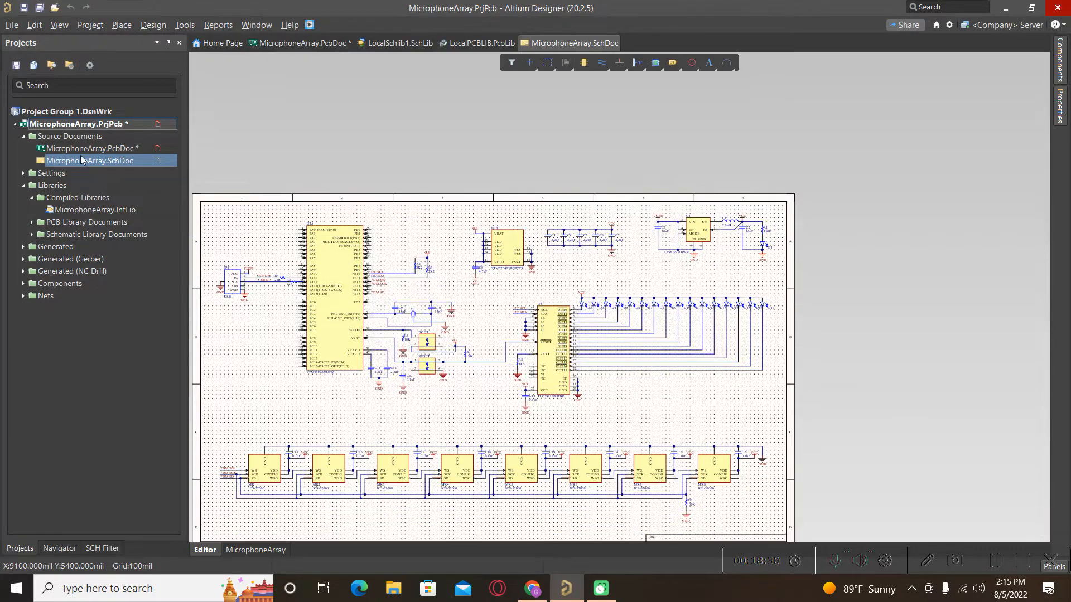
In MicrophoneArray.PcbDoc, open the PCB editor's command customization and filter all commands by "Reposi"
click(78, 149)
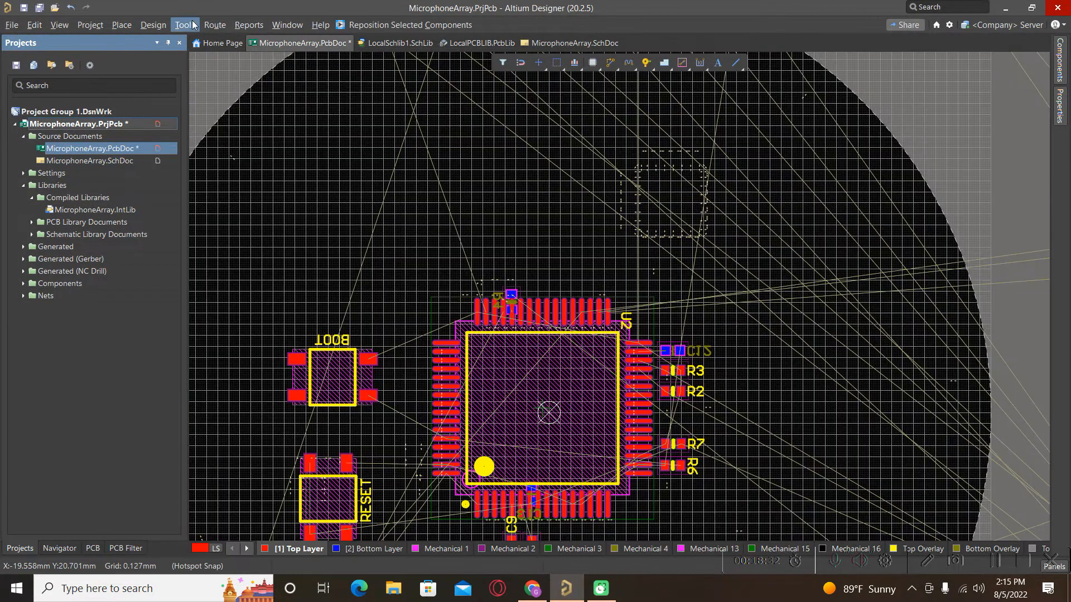
click(185, 24)
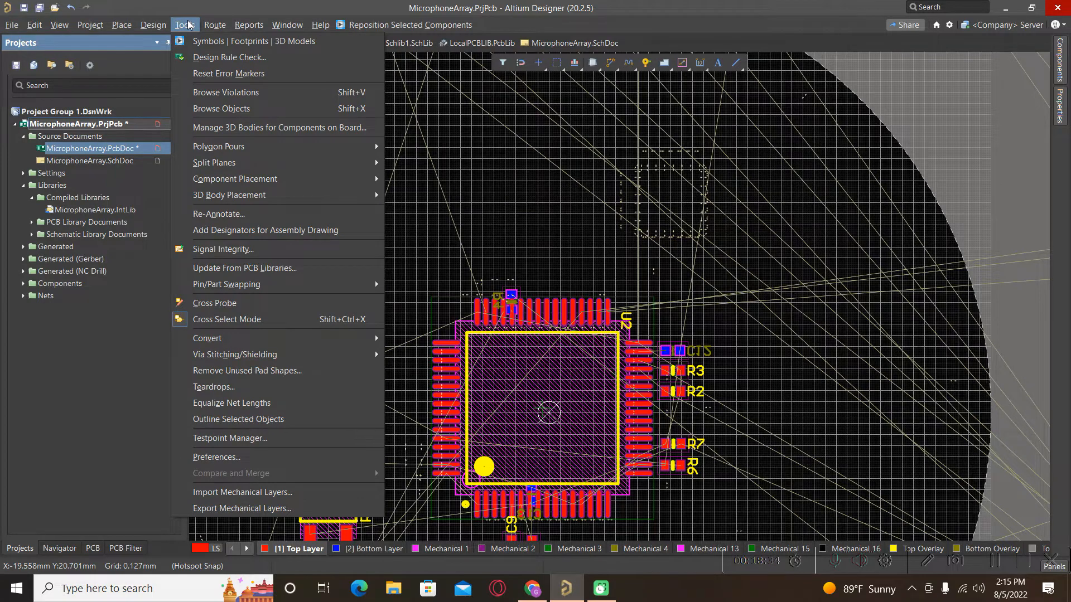
click(188, 24)
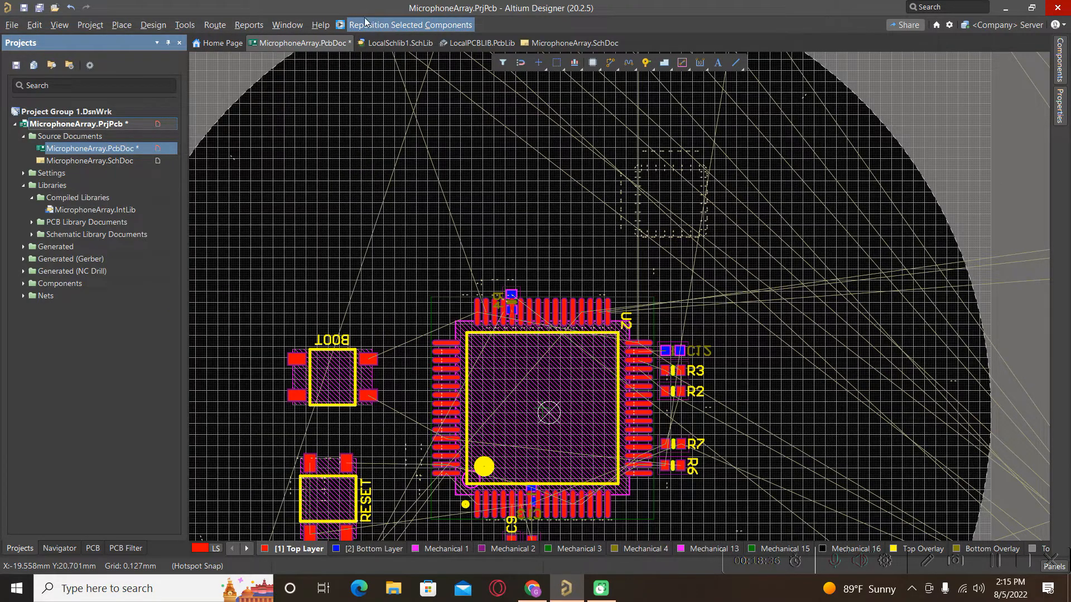
right_click(501, 27)
click(547, 119)
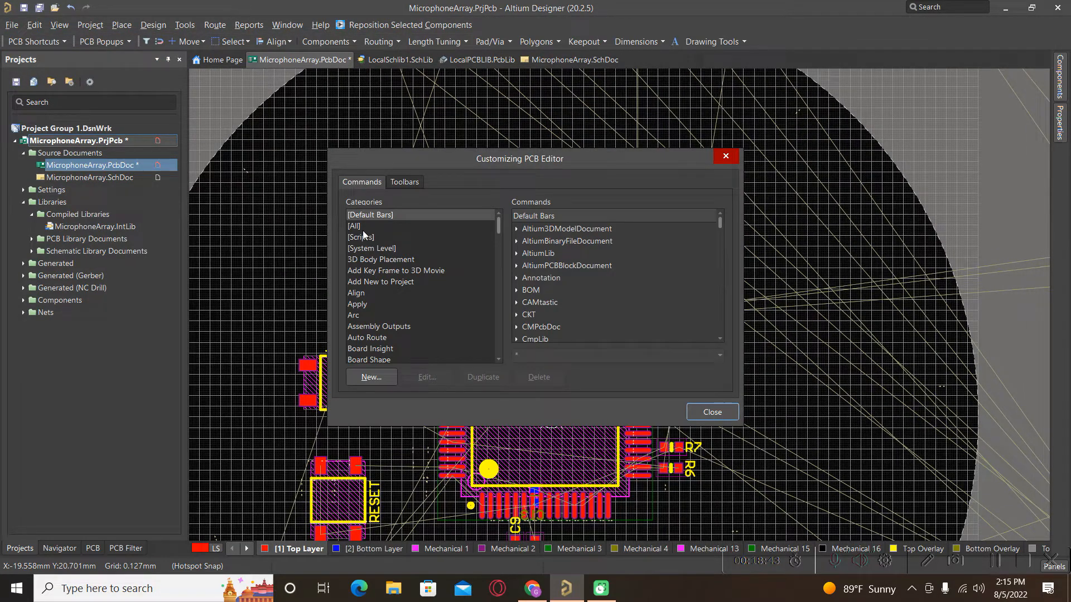
click(363, 228)
click(539, 356)
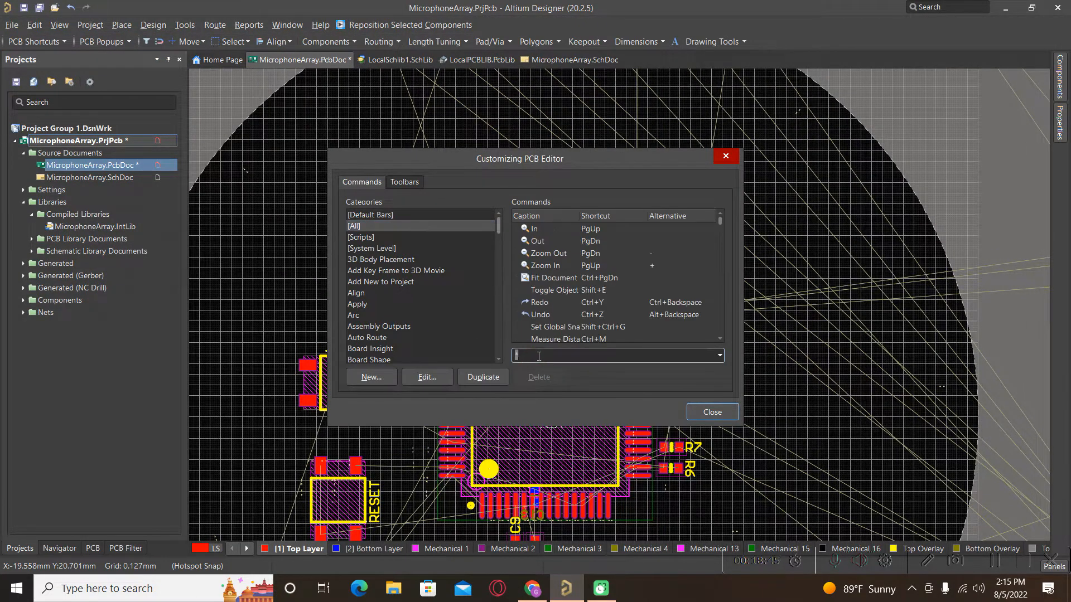
key(Caps_Lock)
text(Re)
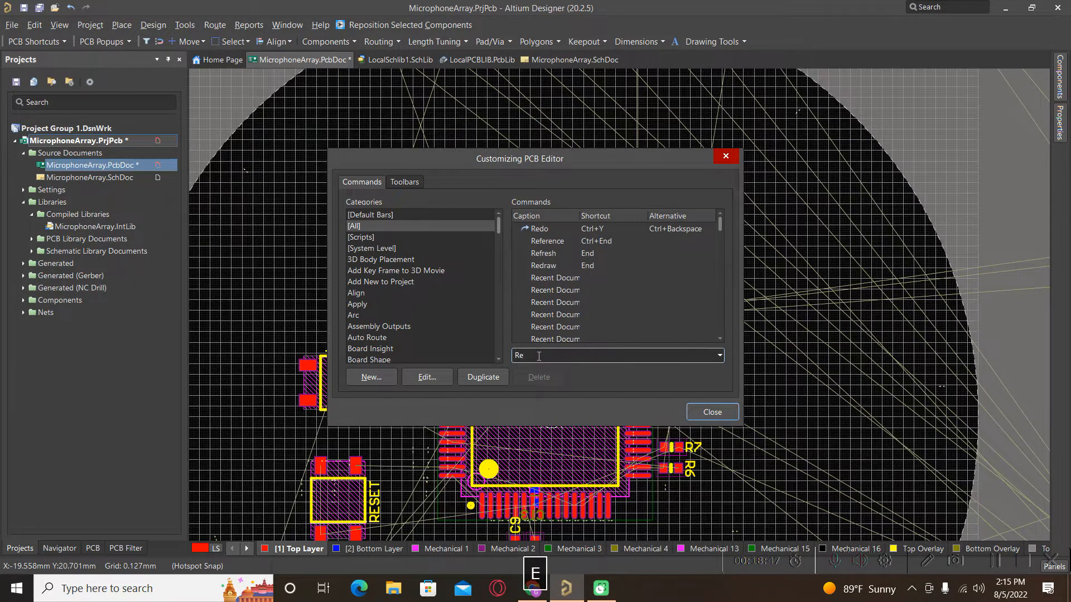
text(posi)
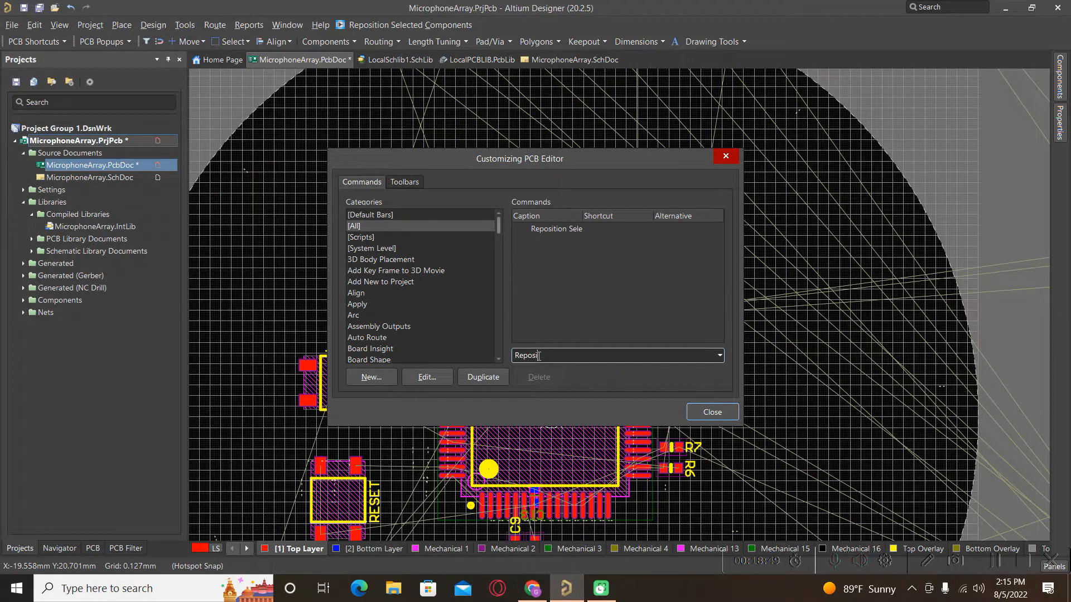
Add the Reposition Selected Components command to the Components drop-down below Component, and close the customization
click(556, 230)
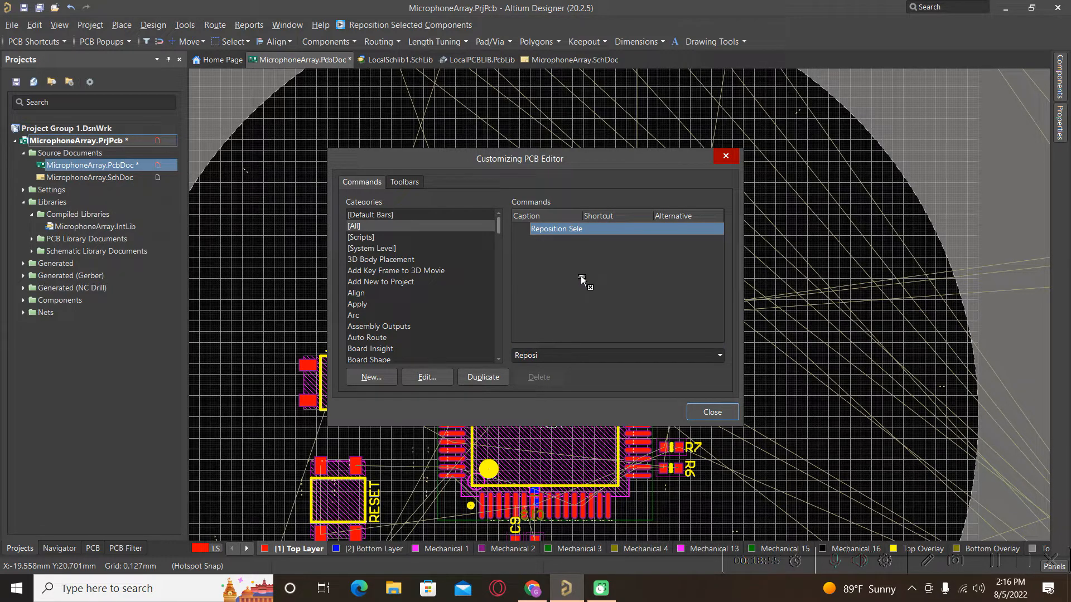
mouse_move(580, 276)
mouse_down()
mouse_move(348, 47)
mouse_move(473, 47)
mouse_move(329, 46)
mouse_move(504, 14)
mouse_move(502, 28)
mouse_move(368, 34)
mouse_move(344, 44)
mouse_move(338, 71)
mouse_up()
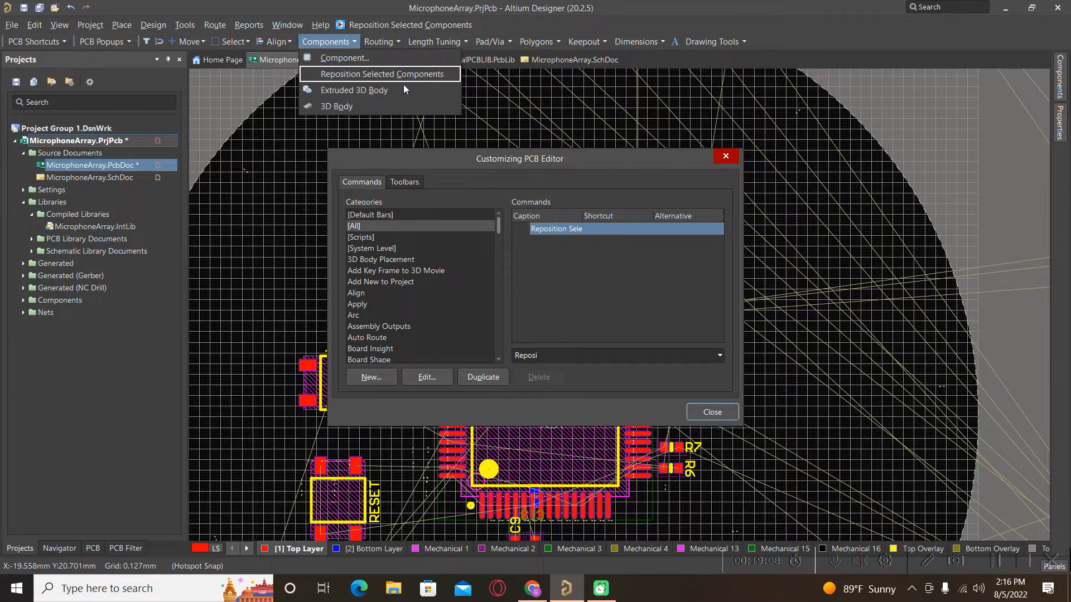
click(703, 420)
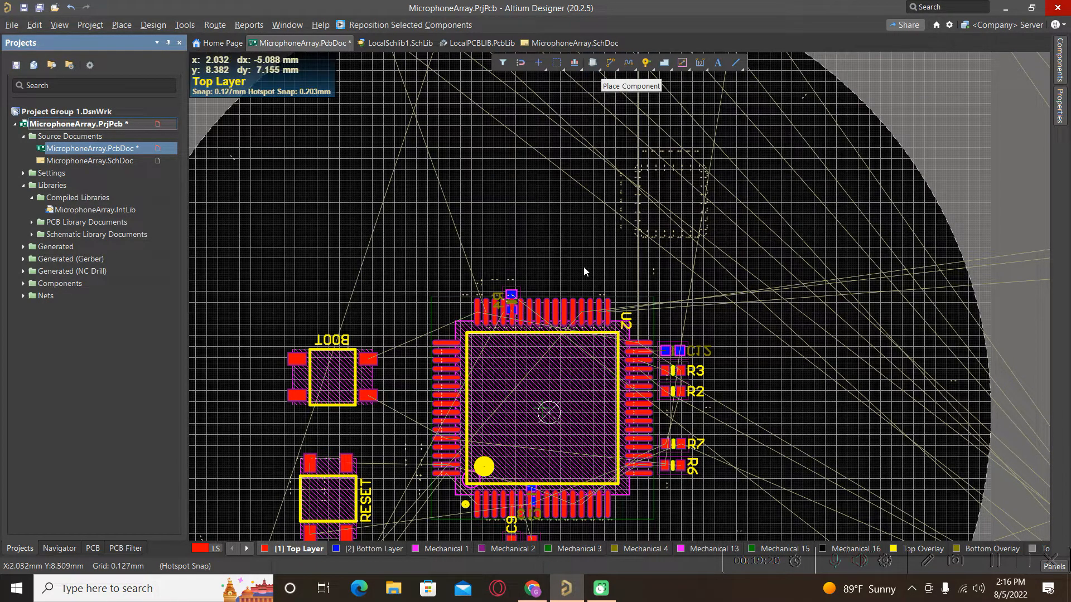
Open MicrophoneArray.SchDoc and split it vertically so the schematic sits beside the PCB
click(92, 160)
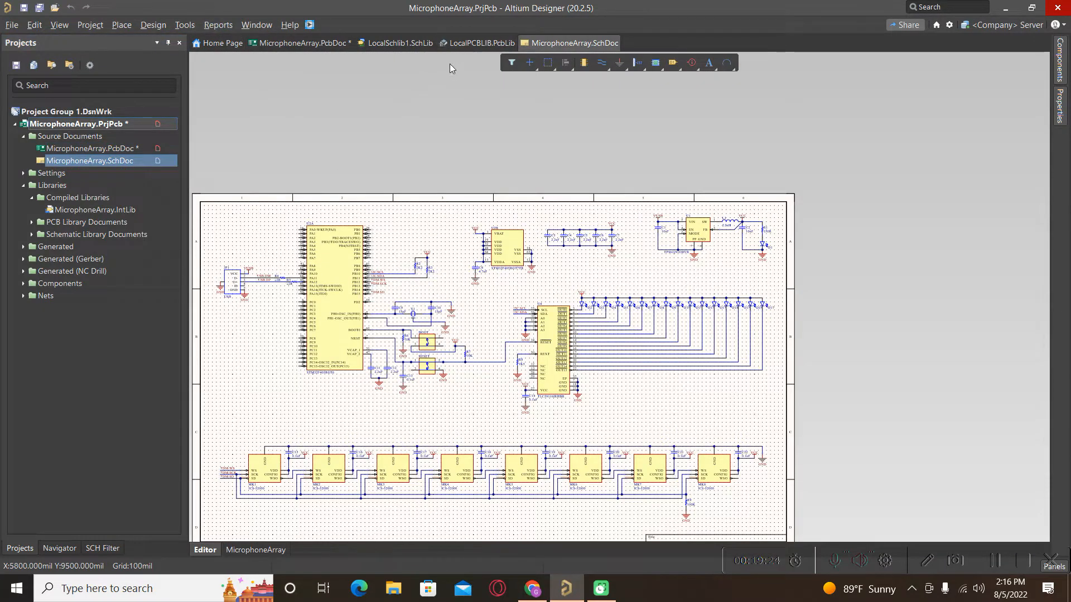
right_click(552, 47)
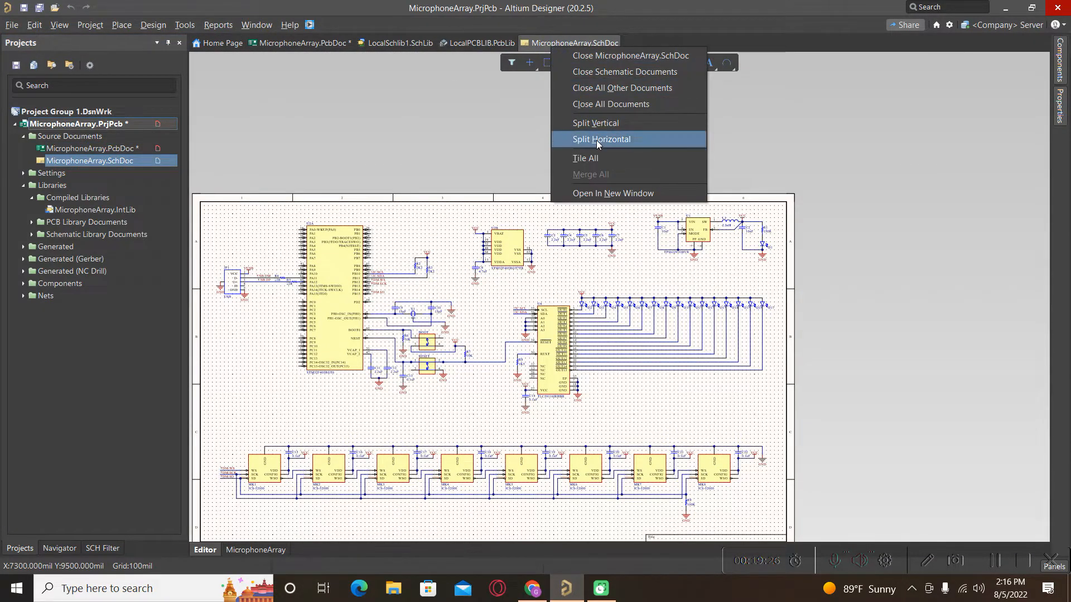
click(597, 125)
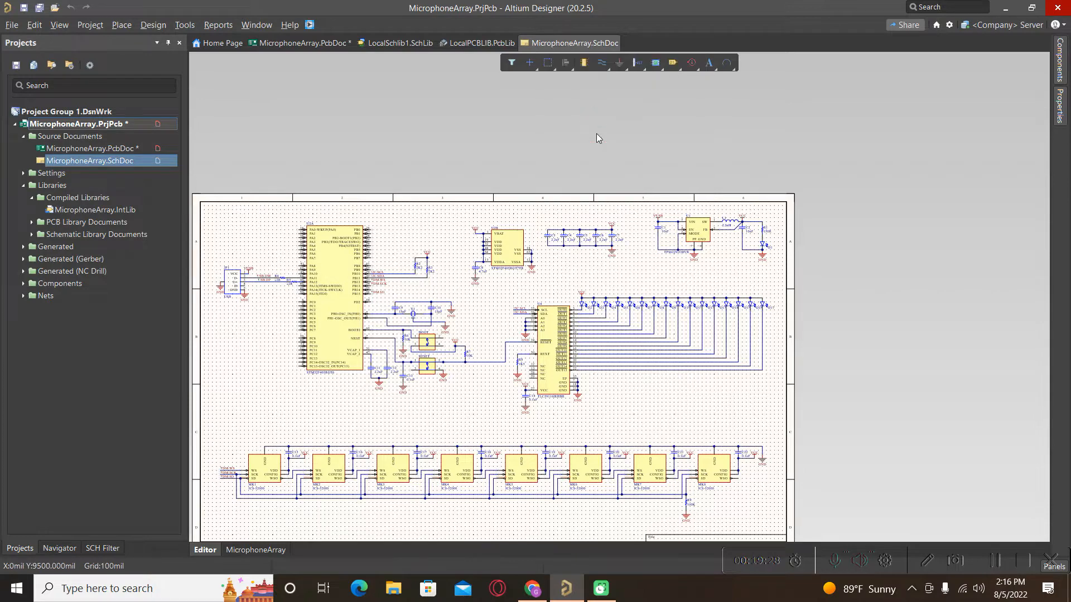
click(182, 25)
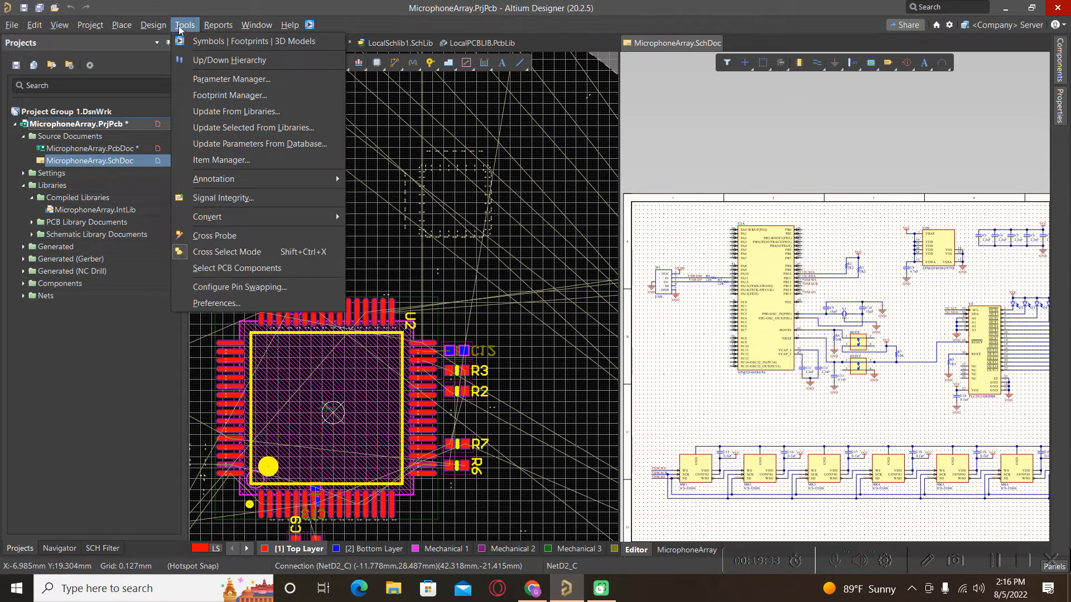
click(373, 224)
key(t)
key(Left)
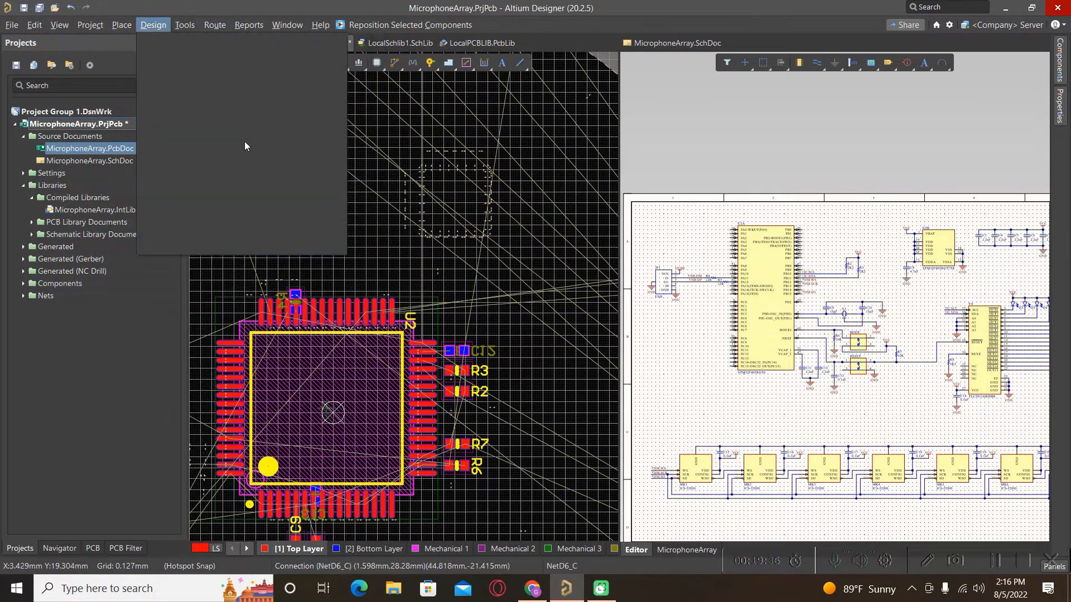
Cross probe the USB connector at the schematic's left edge to select it on the PCB
click(677, 43)
click(185, 25)
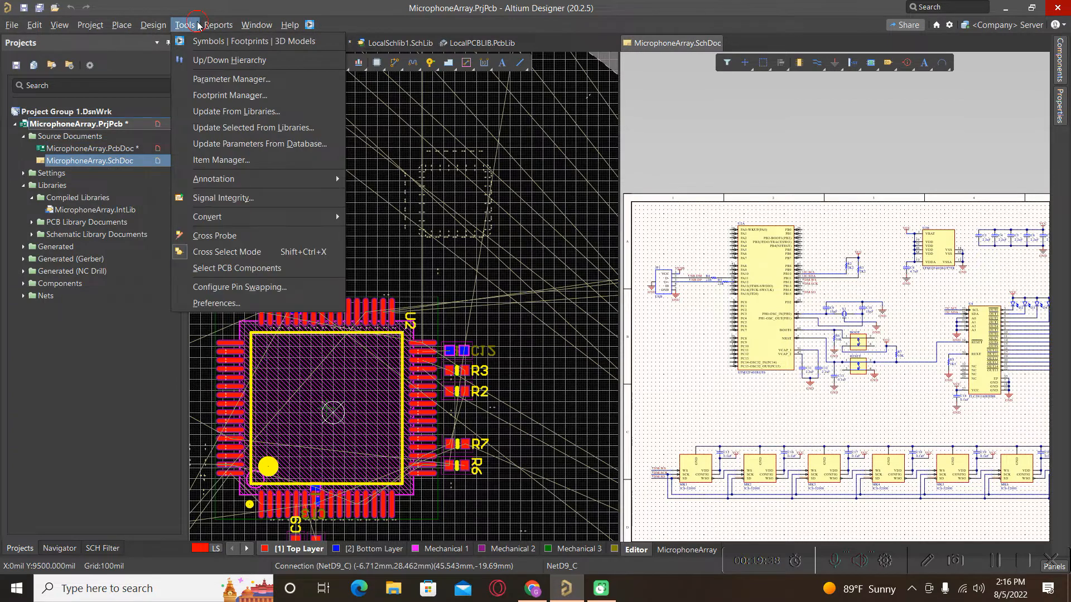
click(215, 235)
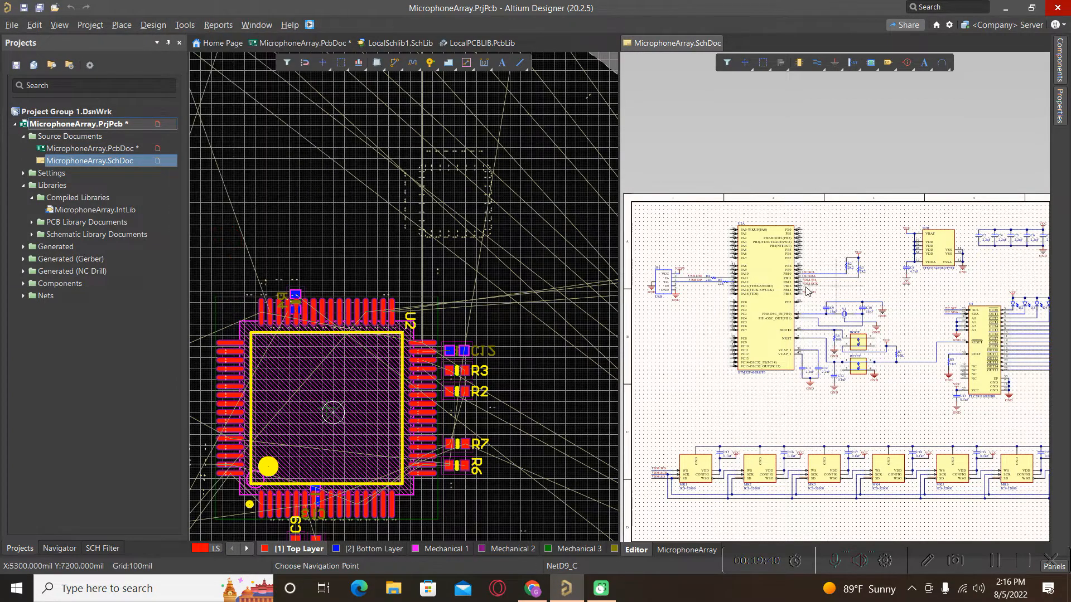
click(659, 286)
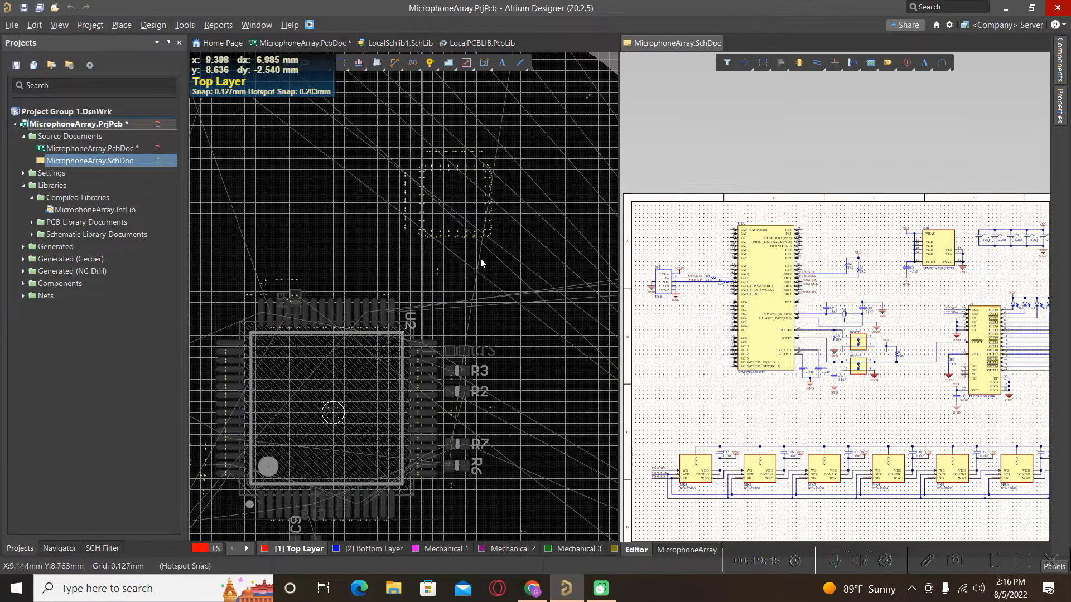
click(440, 267)
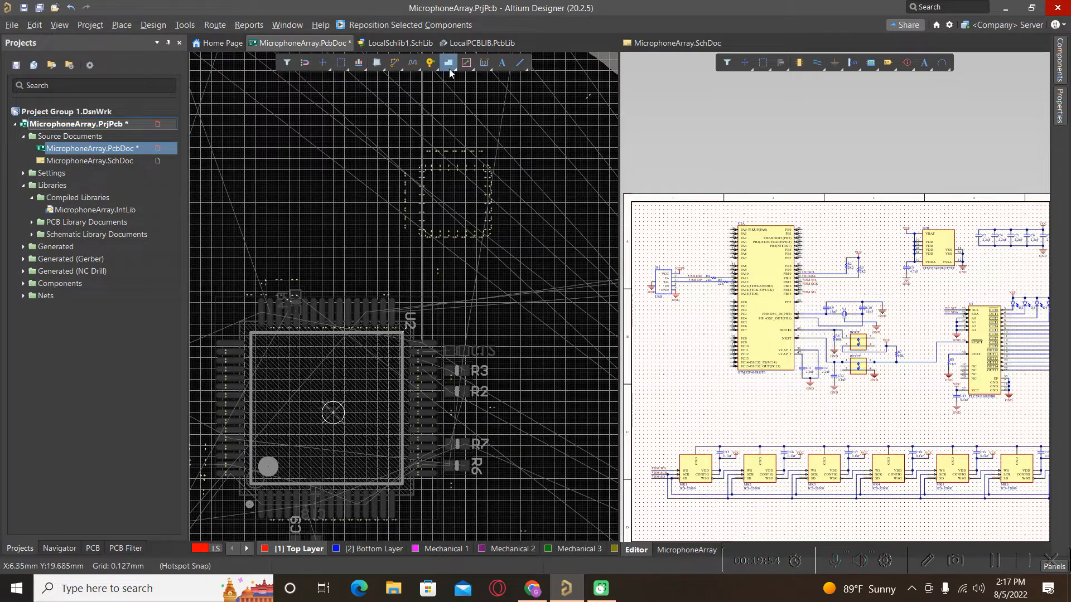
click(384, 67)
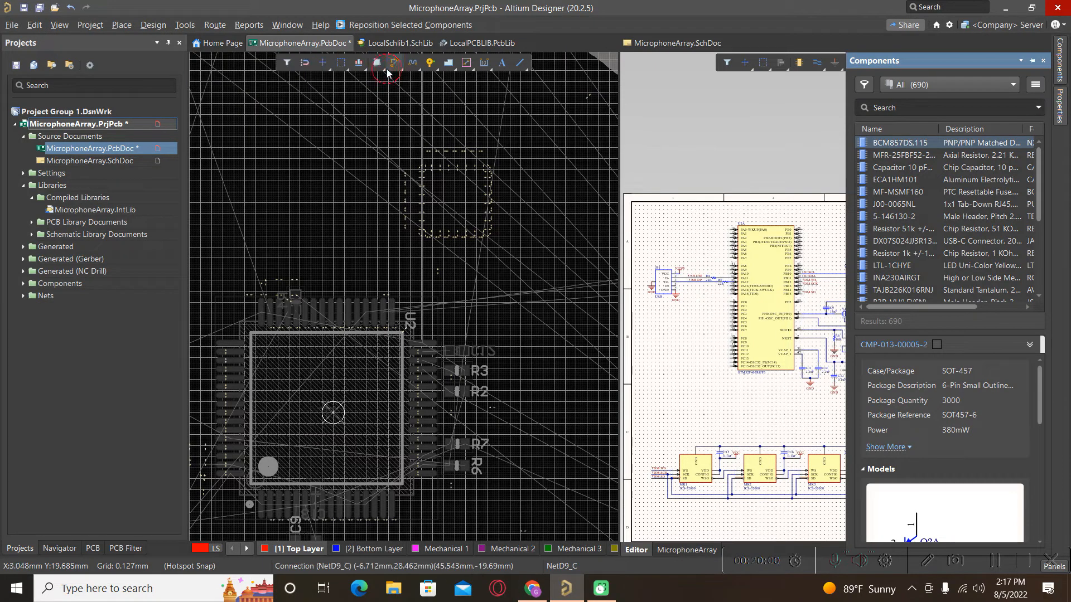
click(379, 67)
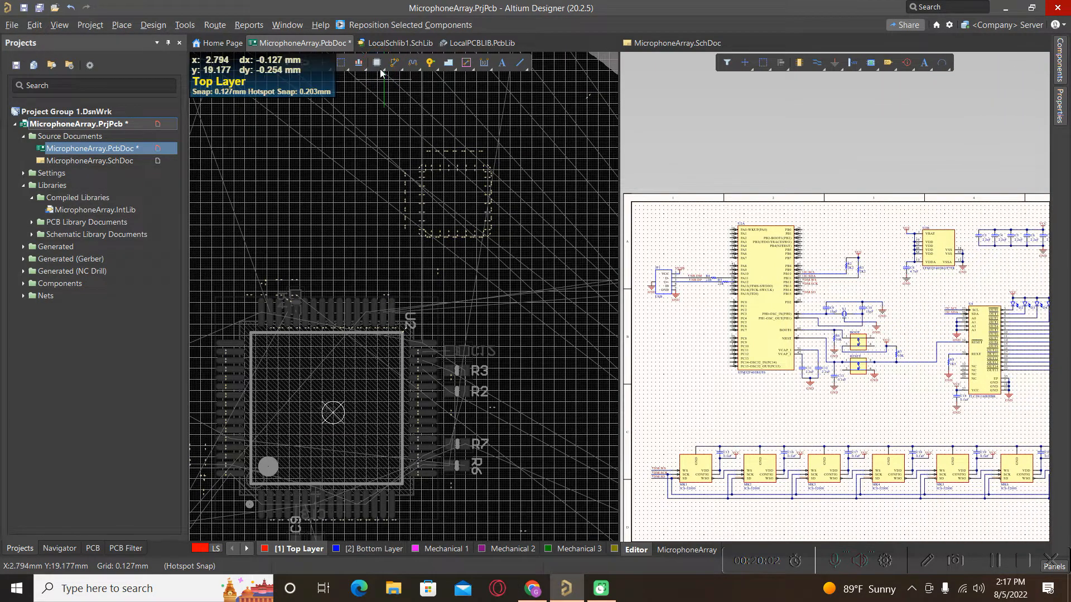
key(ctrl+w)
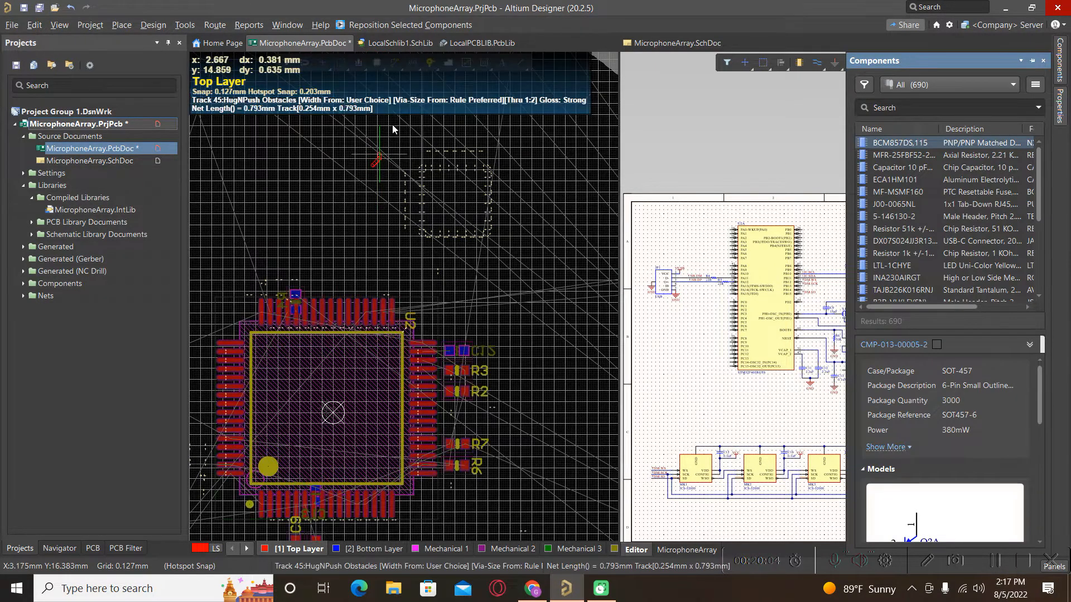
right_click(387, 225)
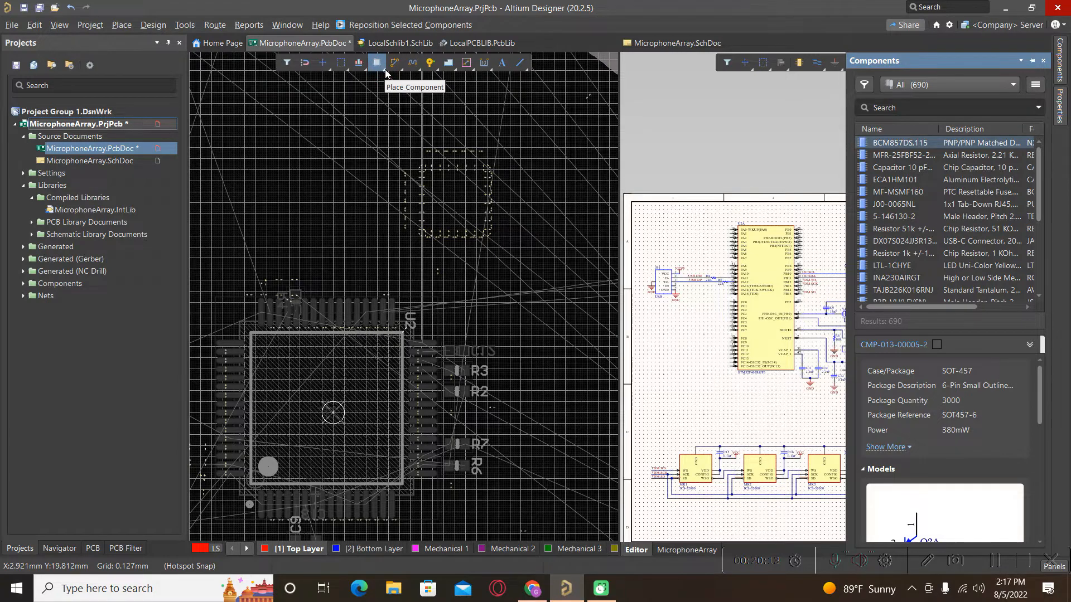
Run Reposition Selected Components and place the USB connector above the BOOT switch at about X -8.8, Y 13.8 mm, and return to the schematic
click(391, 24)
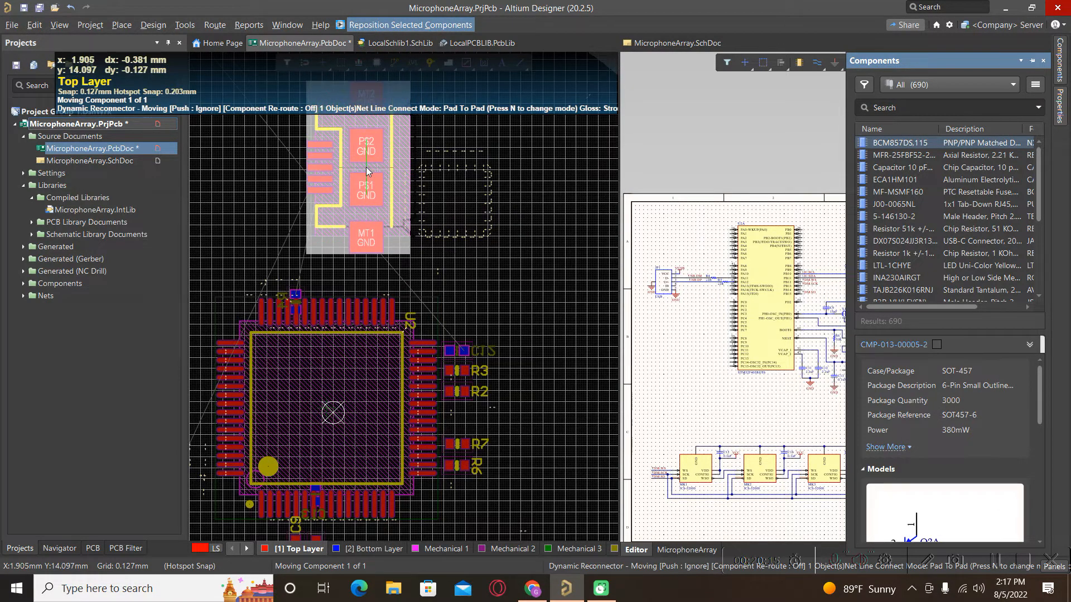
ctrl+scroll(366, 166, down, 2)
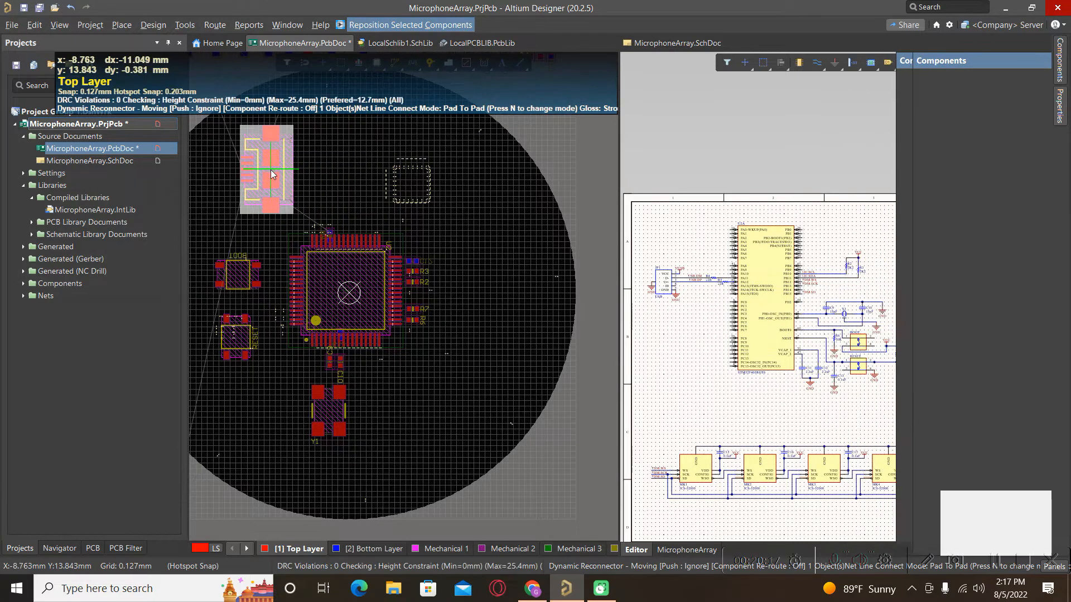
click(270, 170)
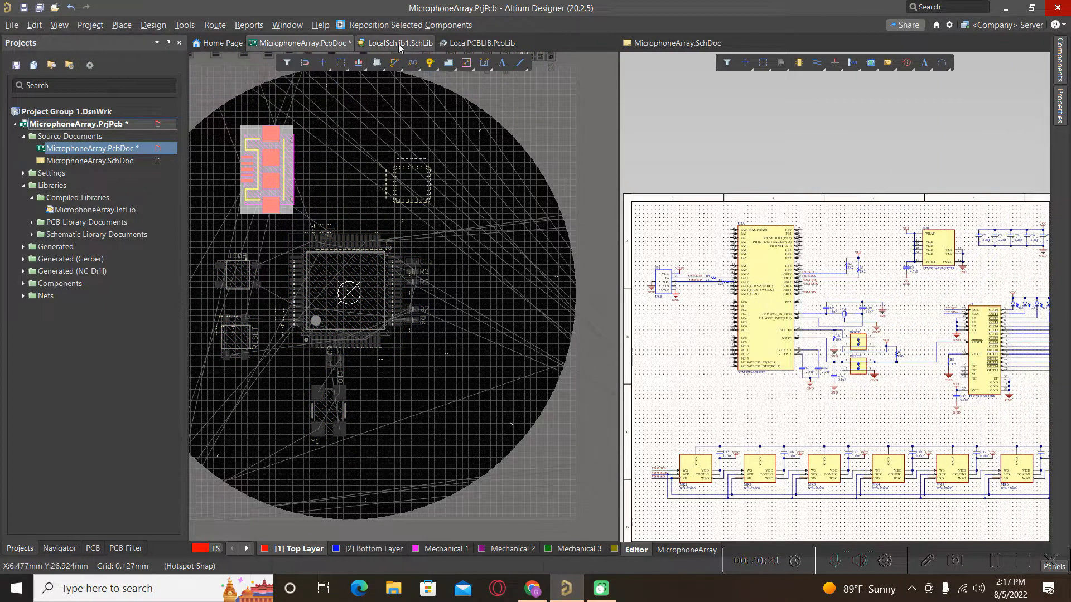
click(919, 422)
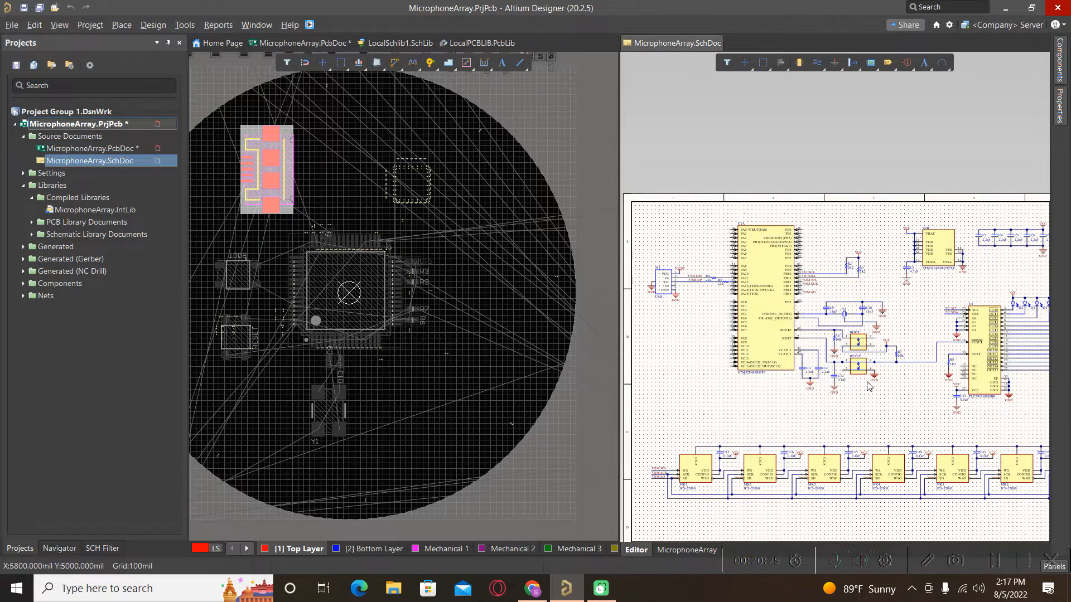
Select the entire bottom row of microphones with their capacitors and resistor in the schematic
click(185, 25)
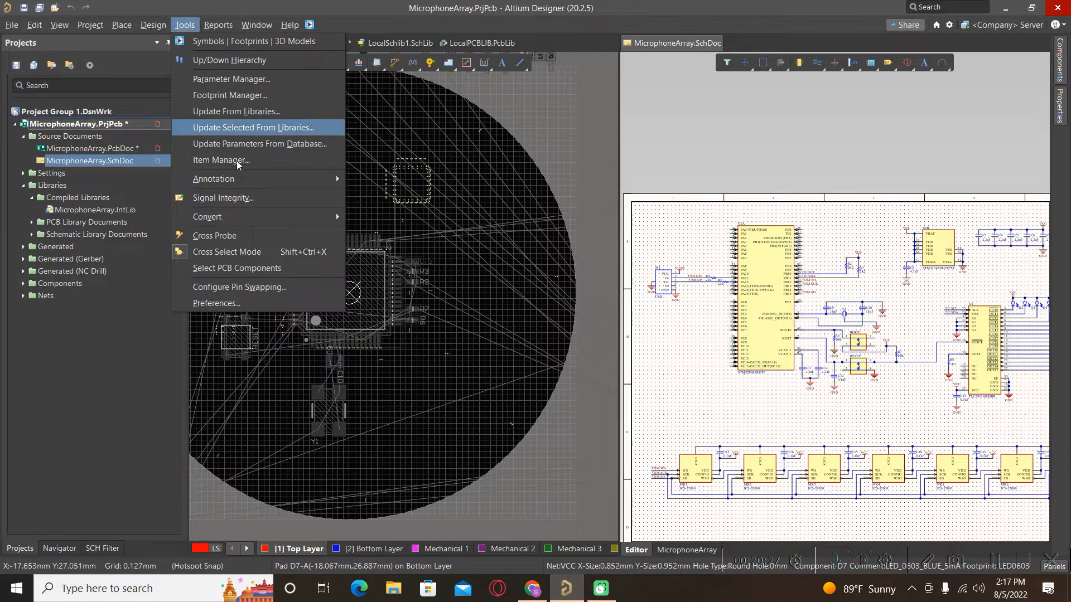
click(223, 235)
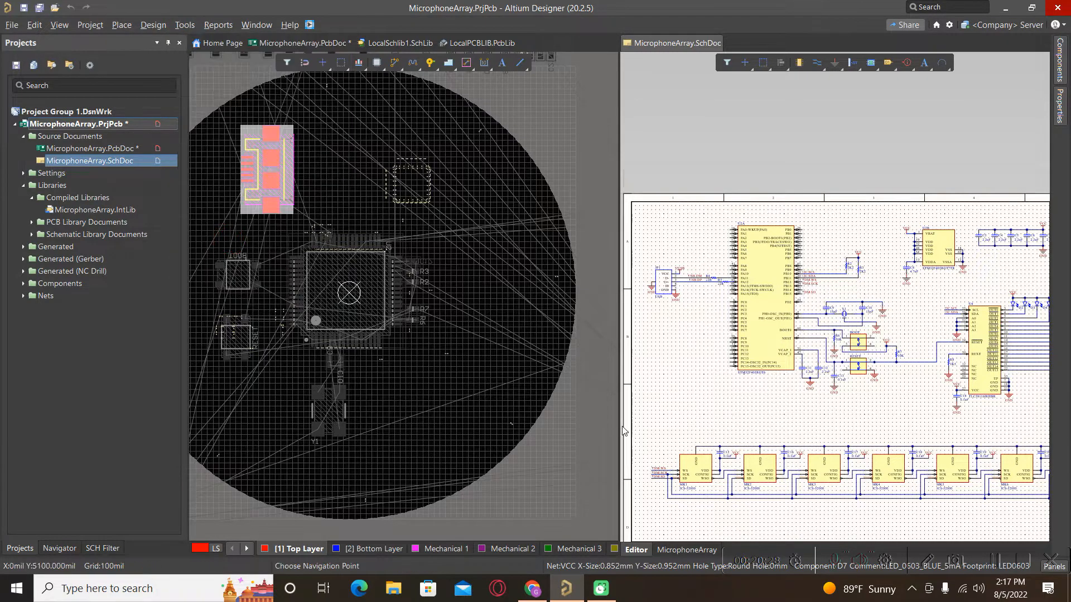
key(Page_Down)
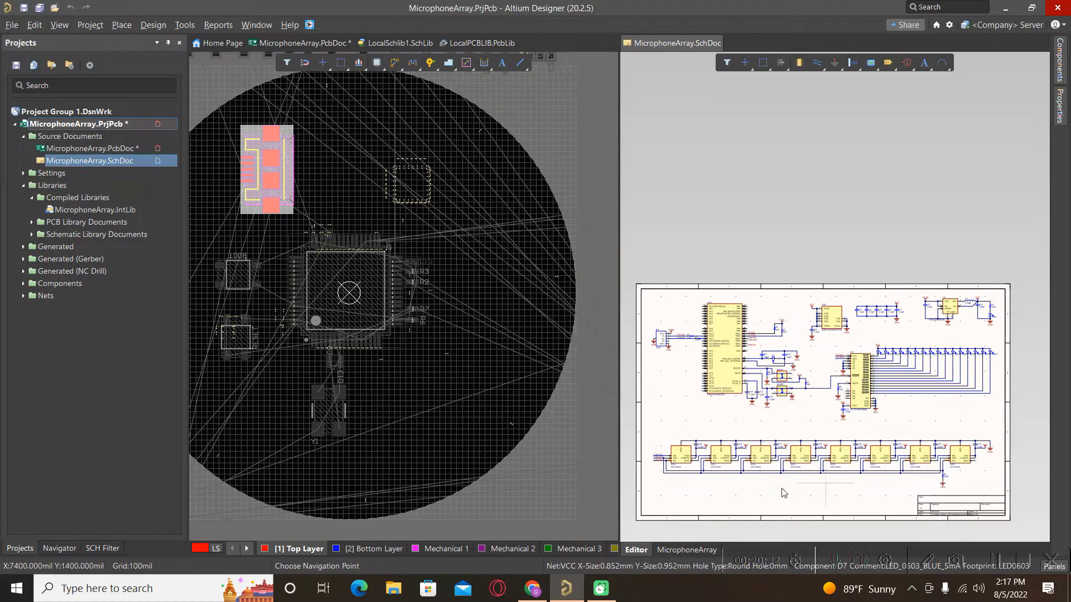
drag(656, 431, 996, 490)
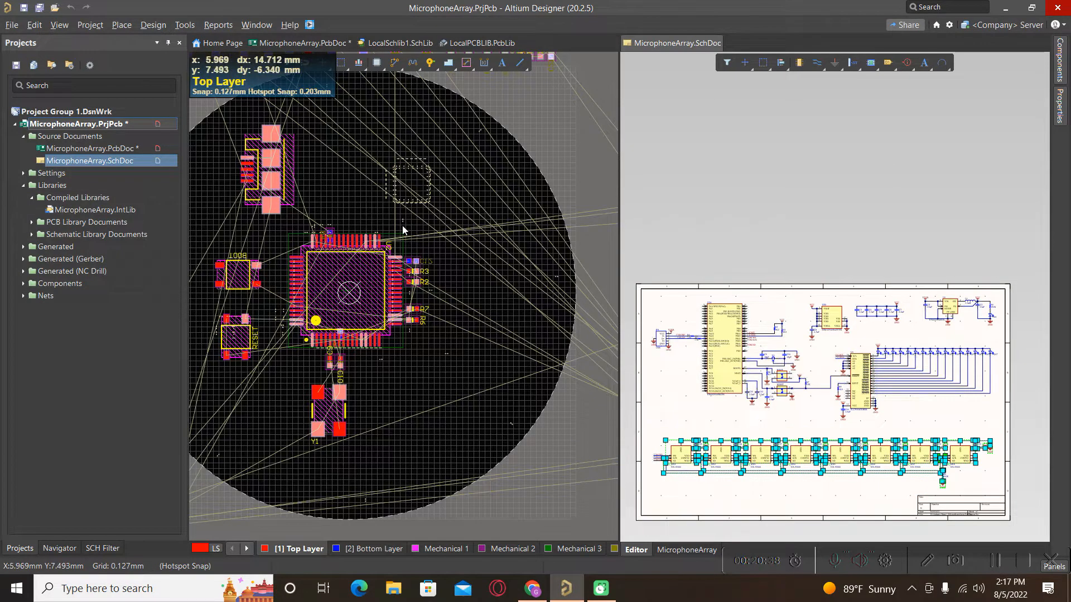
Run Reposition Selected Components on the PCB and place the eight microphone capacitors clockwise around the board from right of U2 to the upper left
click(340, 45)
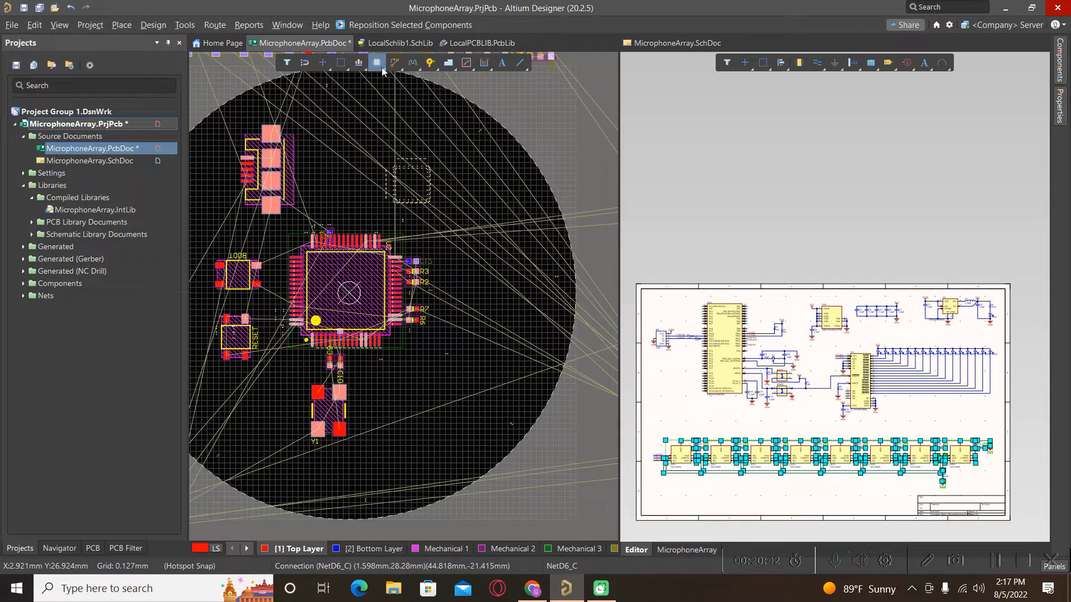
click(394, 28)
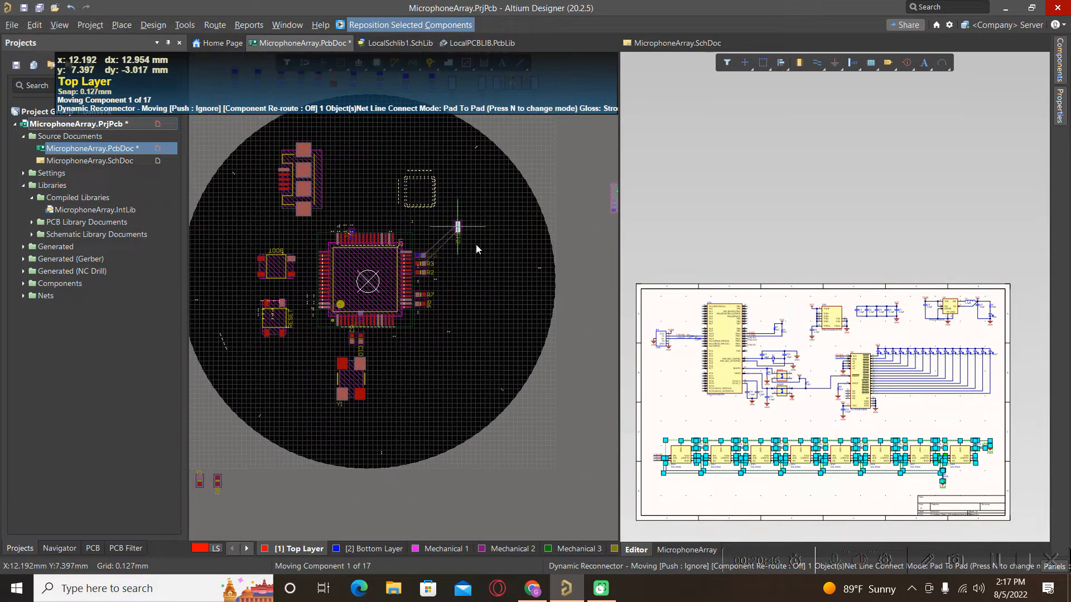
click(495, 267)
click(486, 329)
click(460, 385)
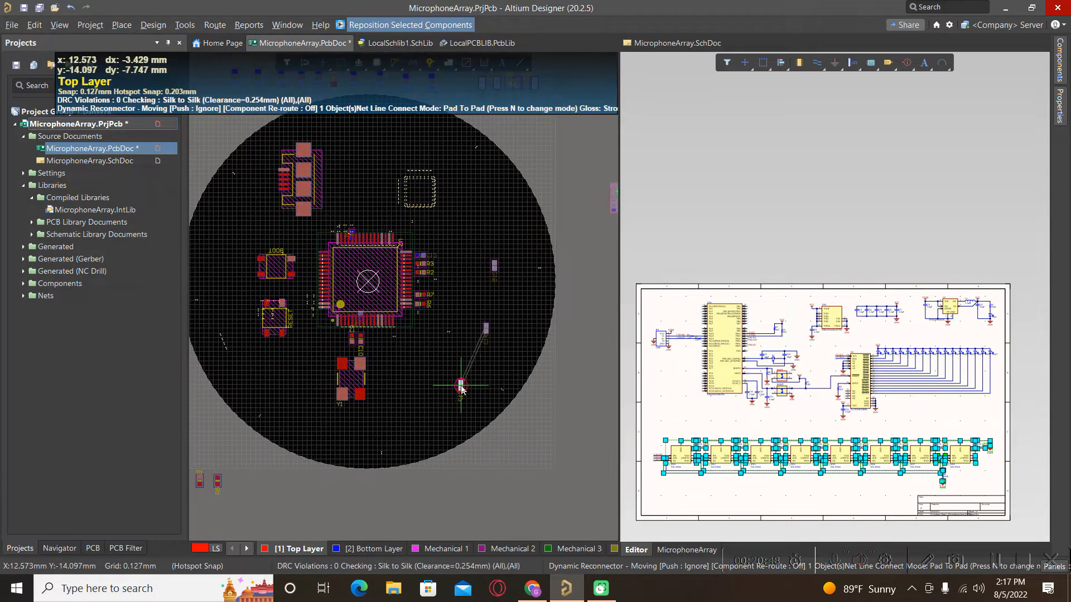
click(392, 431)
click(293, 434)
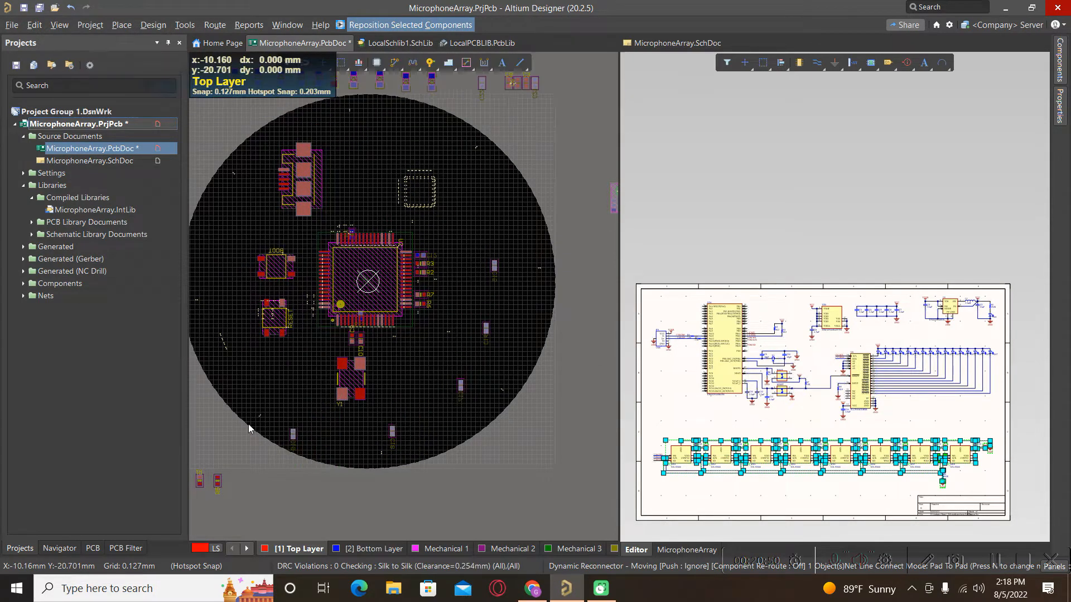
click(228, 364)
click(204, 279)
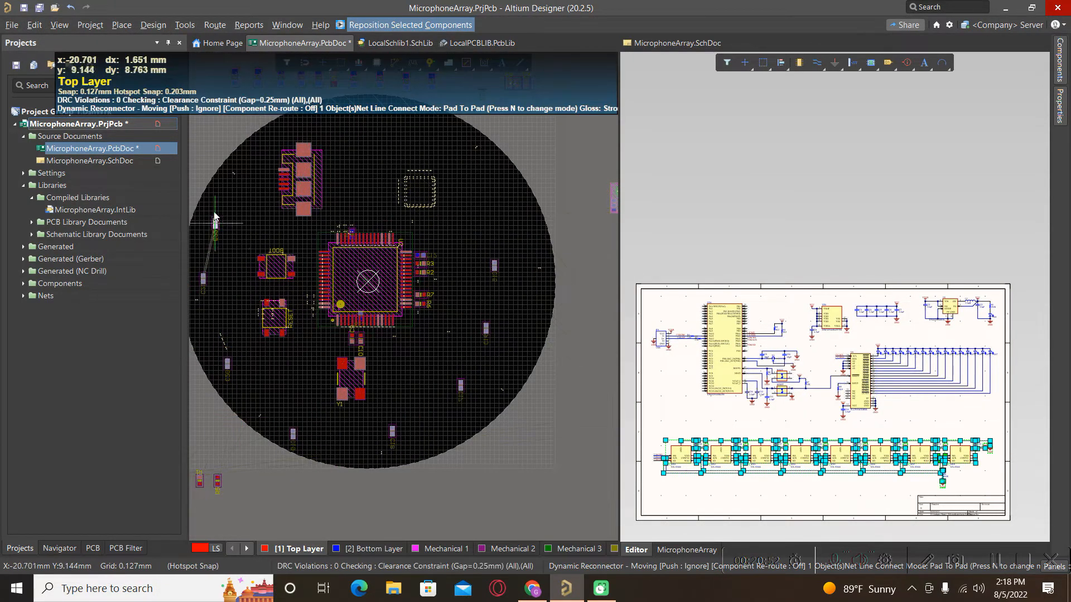
click(213, 212)
Place the eight microphones clockwise along the board edge from upper left to lower right, and R9 at about X 8.4, Y -22.4 mm
click(248, 151)
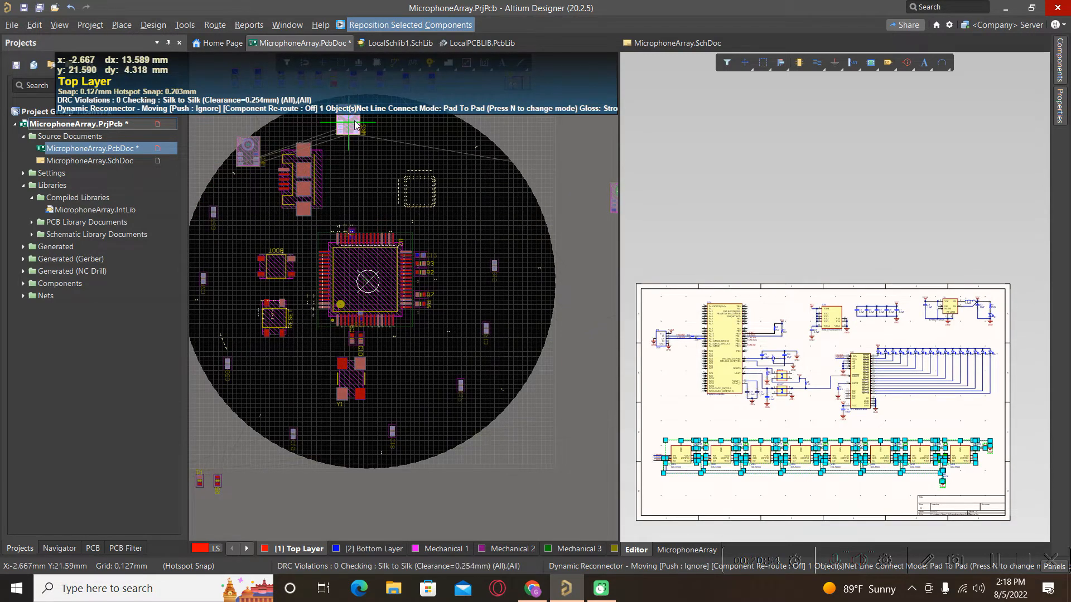
click(349, 119)
click(424, 128)
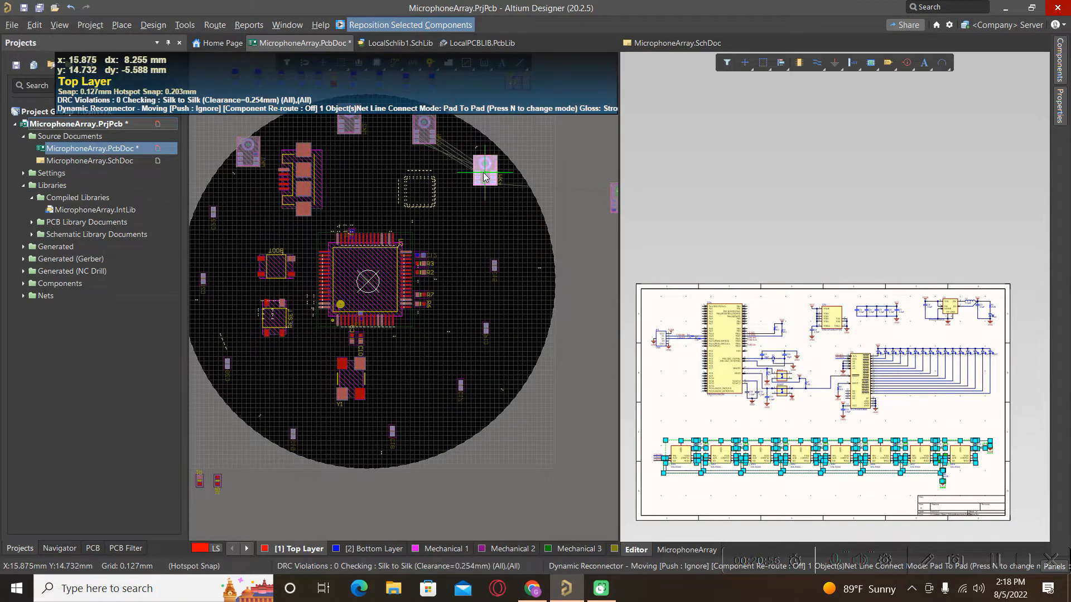
click(482, 169)
click(508, 209)
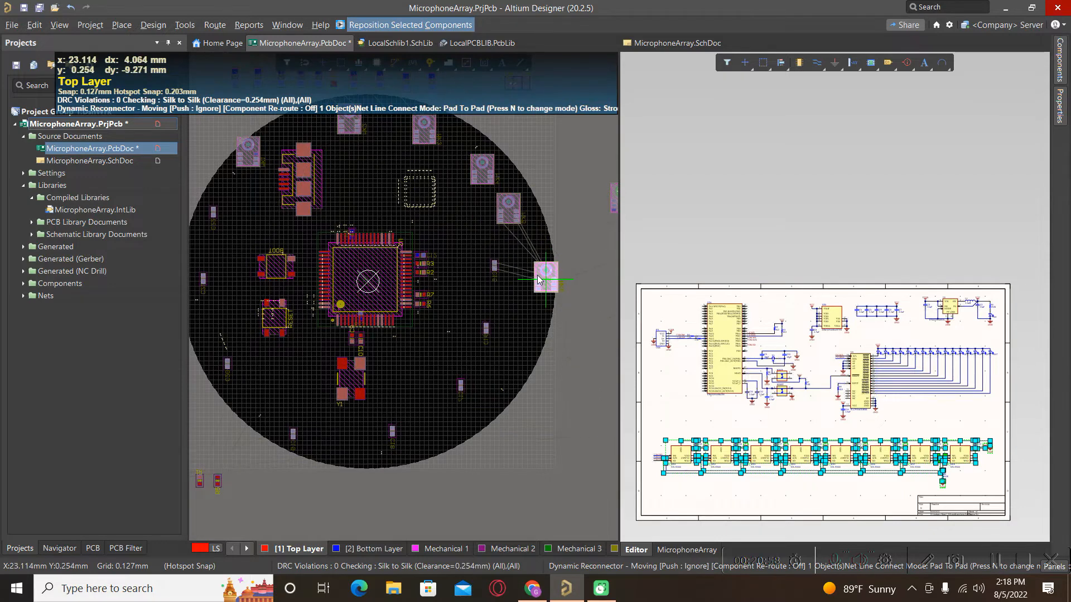
click(539, 271)
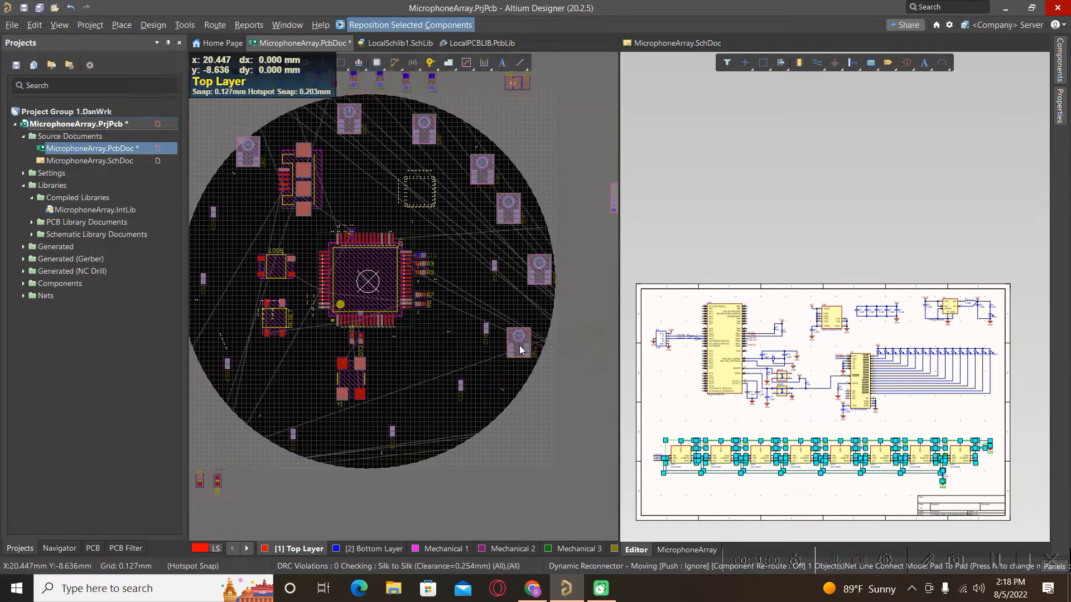
click(518, 341)
click(489, 410)
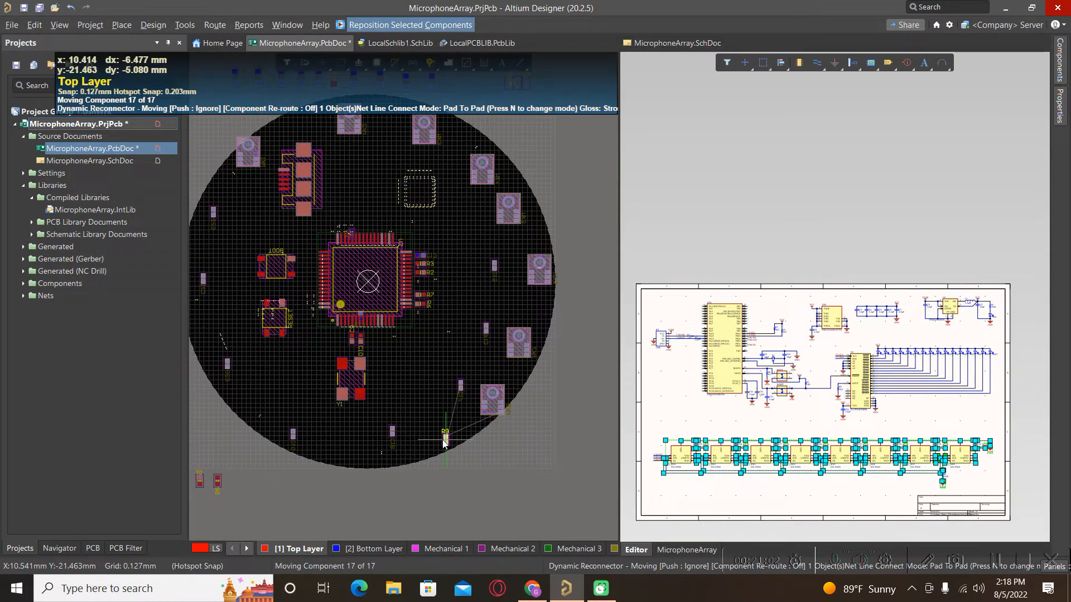
click(430, 450)
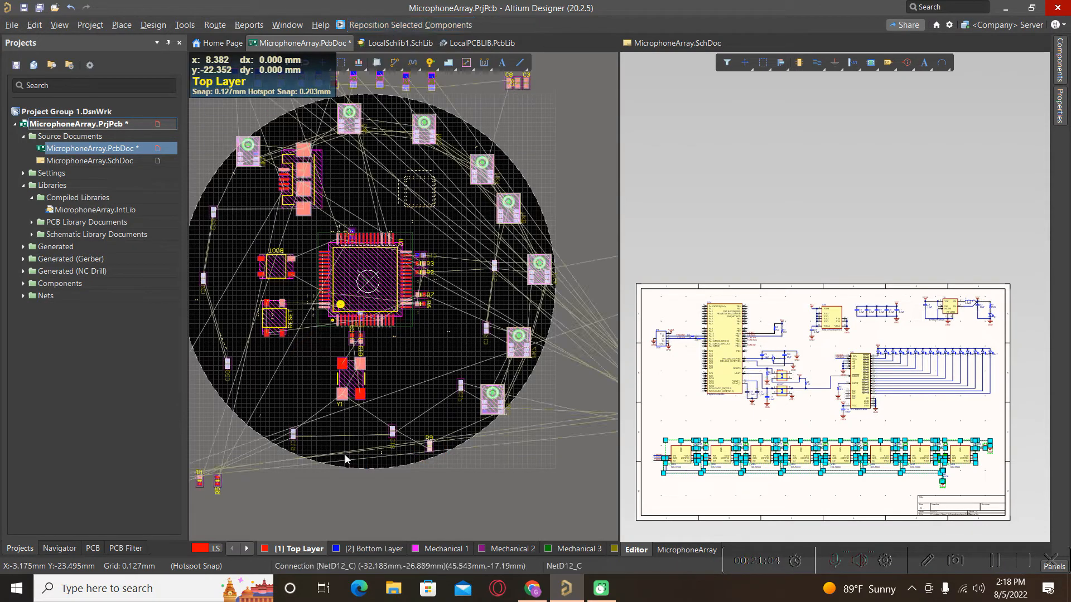
click(498, 460)
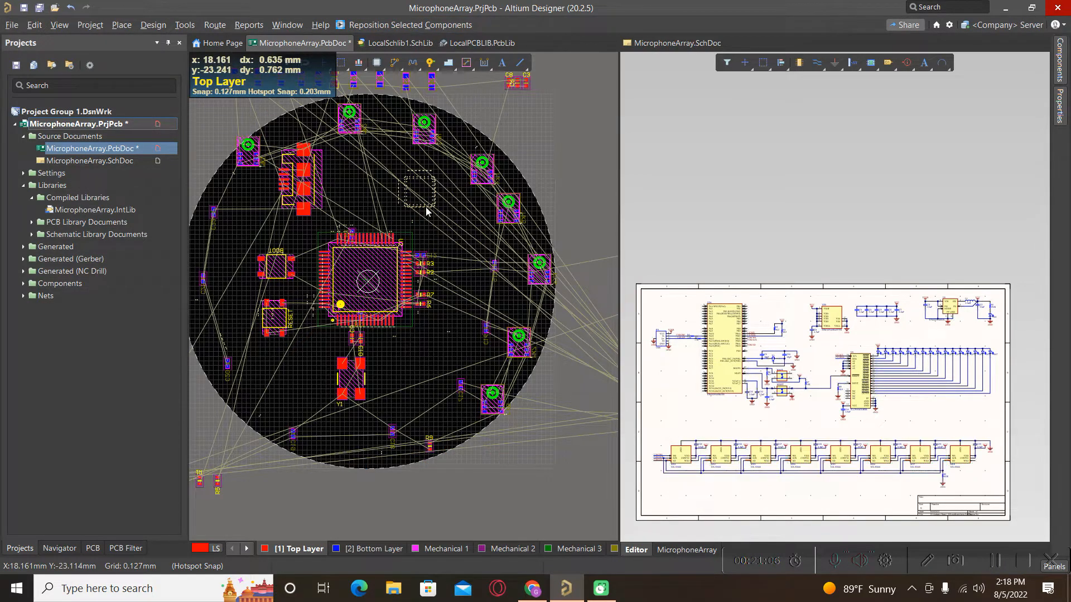
Return to MicrophoneArray.SchDoc as the active document with the Components panel out of the way
click(380, 69)
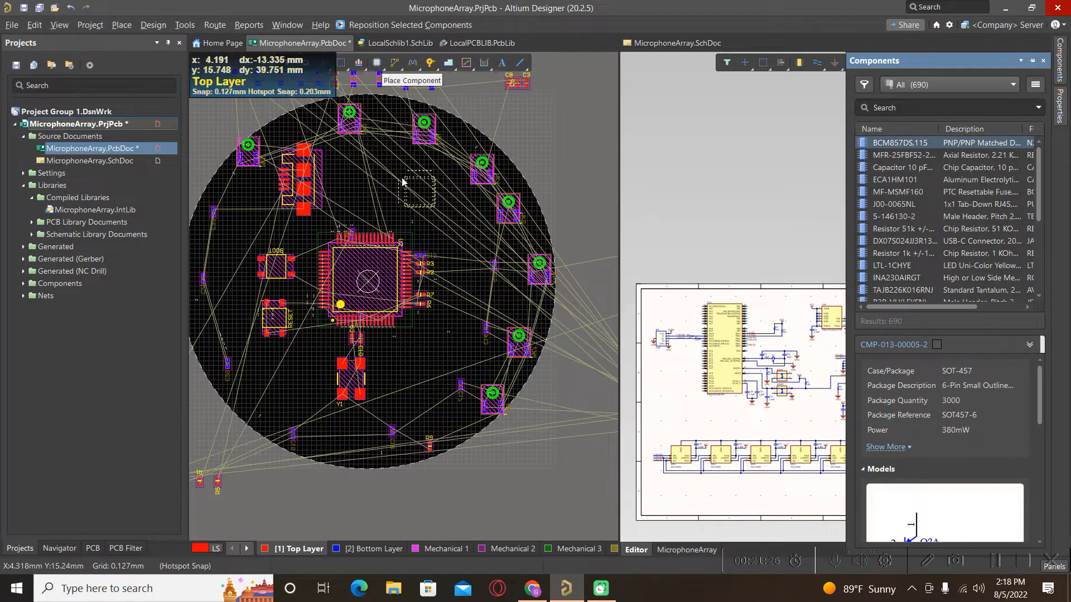
click(84, 160)
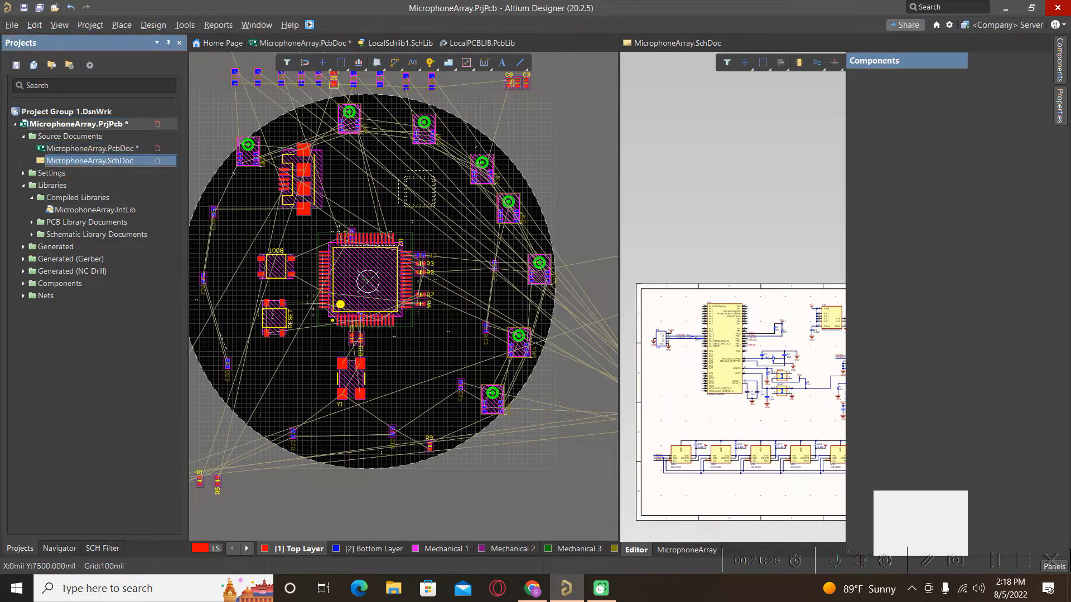
double_click(67, 173)
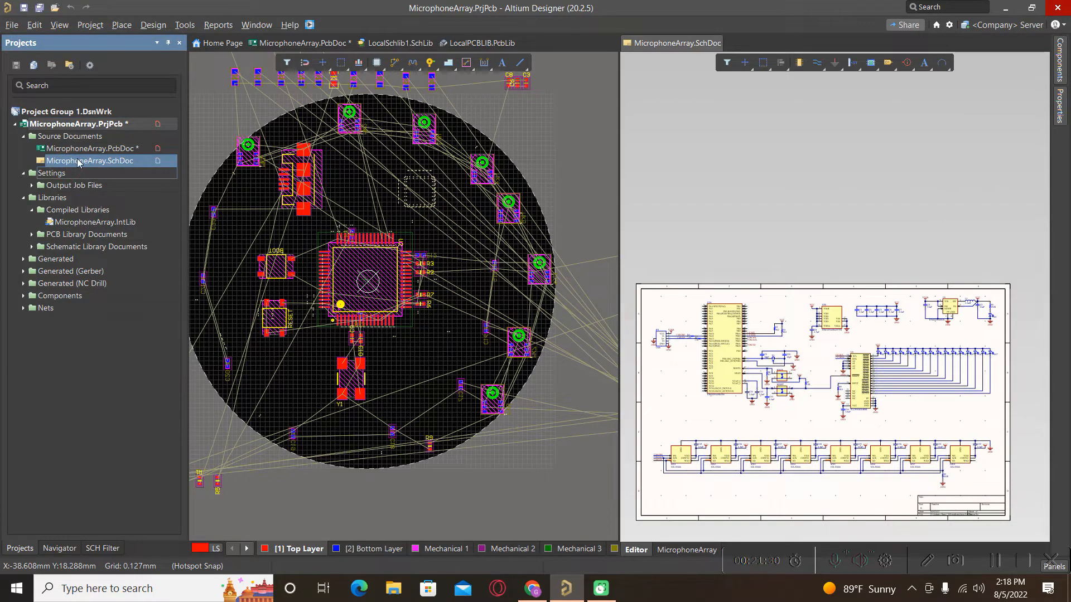
click(79, 162)
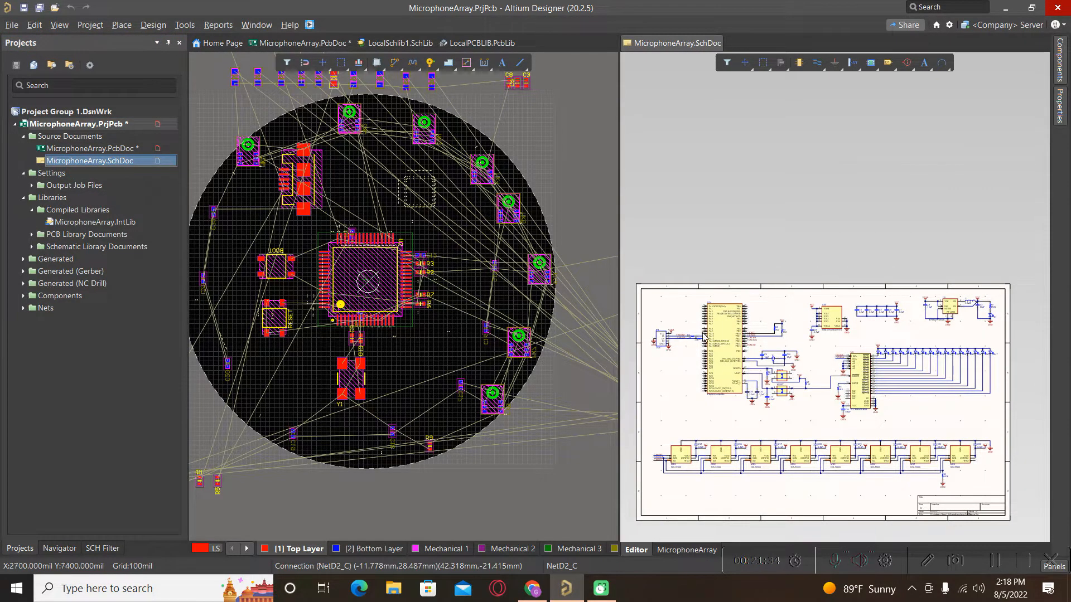
Examine the schematic around the microcontroller and select U2A to locate it and its neighbouring parts on the PCB
ctrl+scroll(704, 337, up, 5)
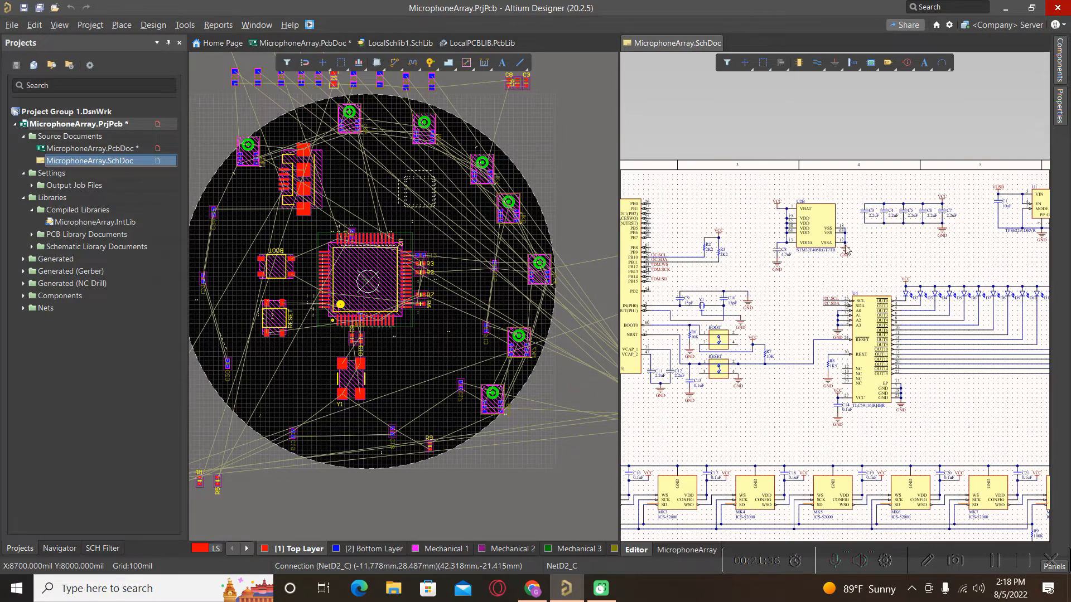
ctrl+scroll(857, 288, down, 3)
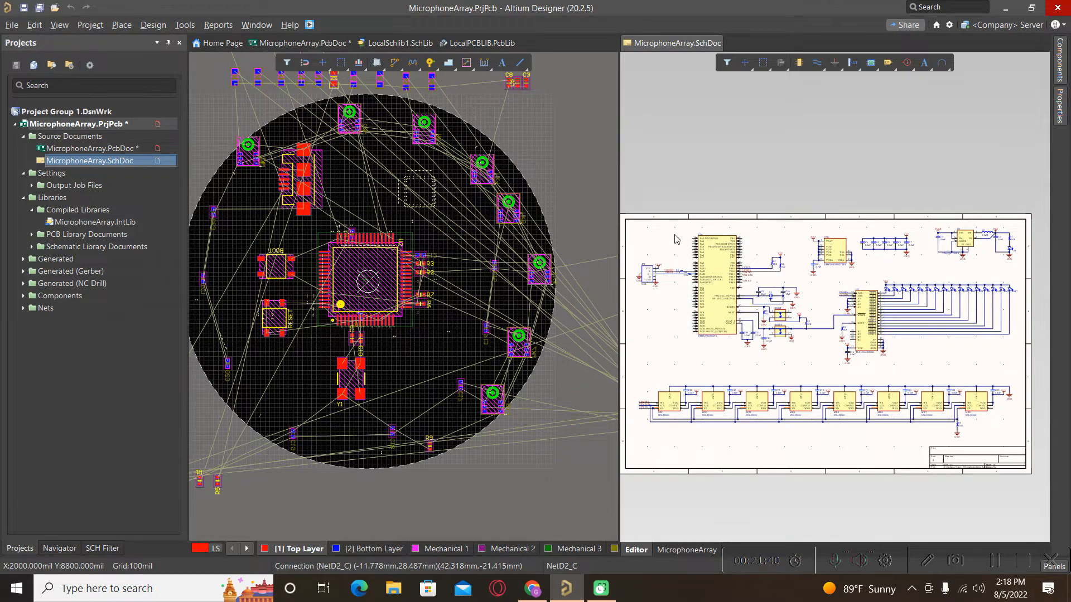
ctrl+scroll(752, 321, up, 2)
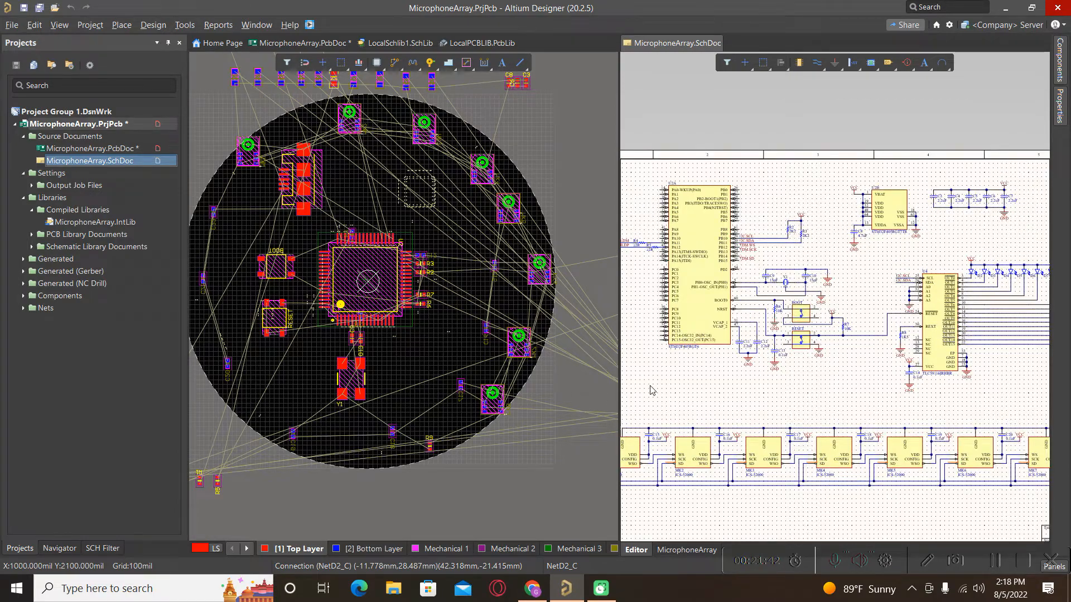
ctrl+scroll(650, 386, down, 2)
click(677, 391)
ctrl+scroll(738, 253, up, 3)
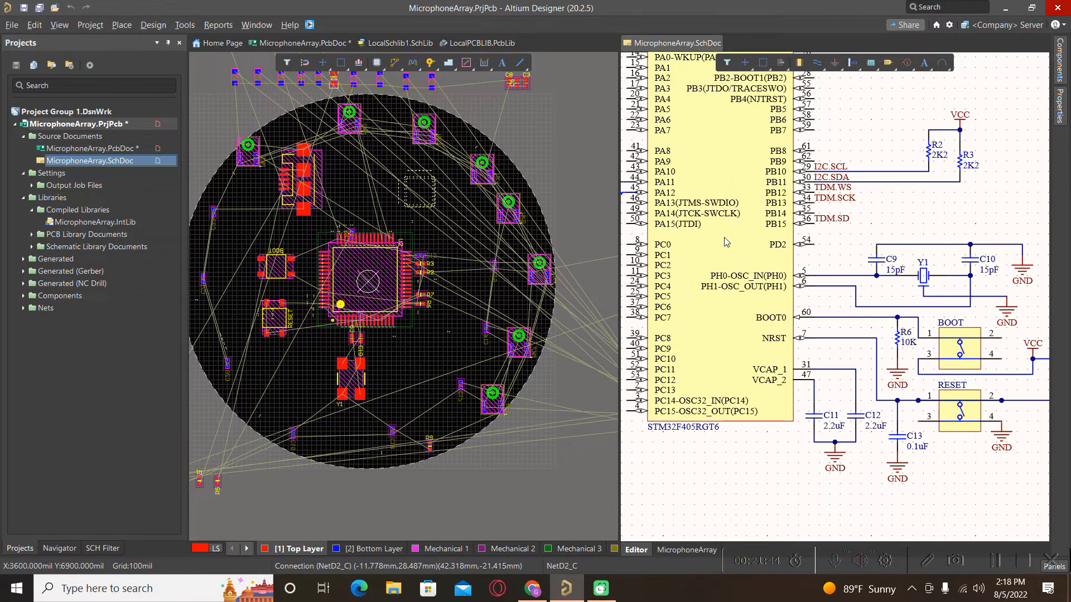
ctrl+scroll(811, 300, down, 1)
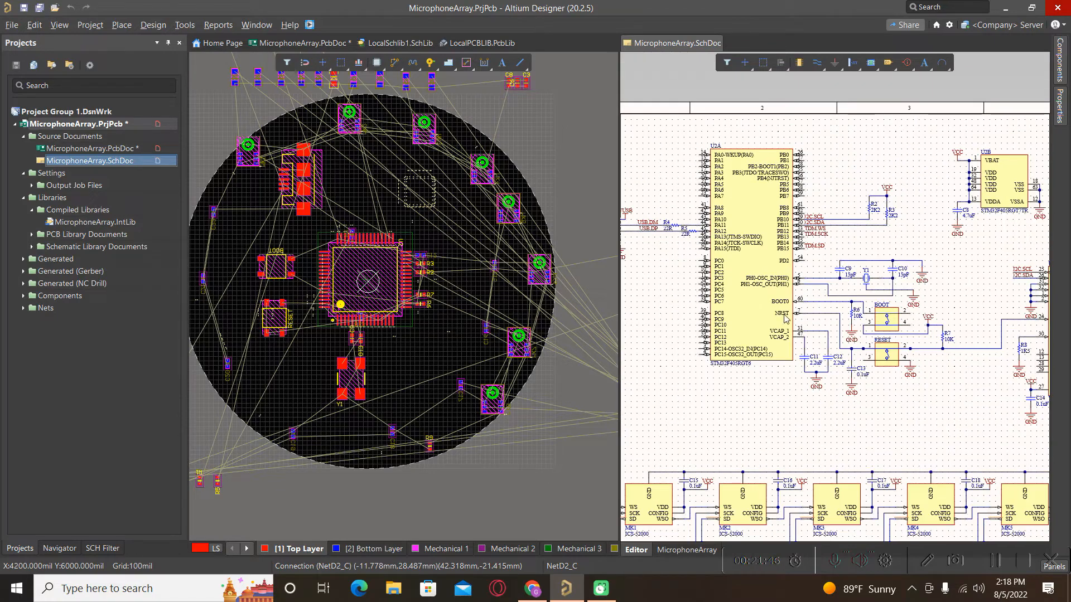
click(756, 324)
click(399, 332)
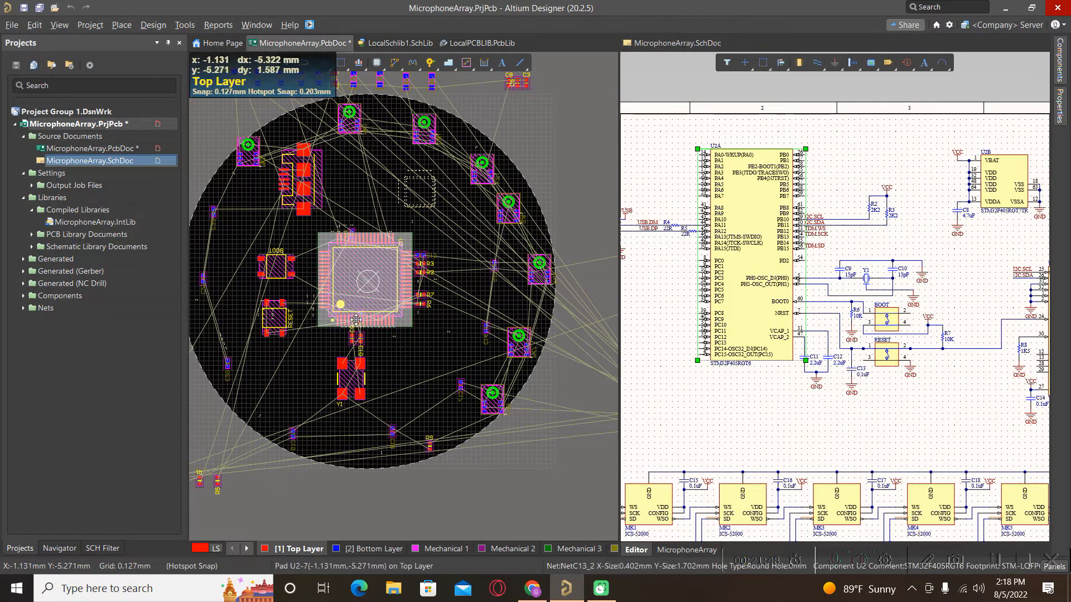
click(401, 352)
ctrl+scroll(361, 294, up, 3)
drag(361, 294, 373, 272)
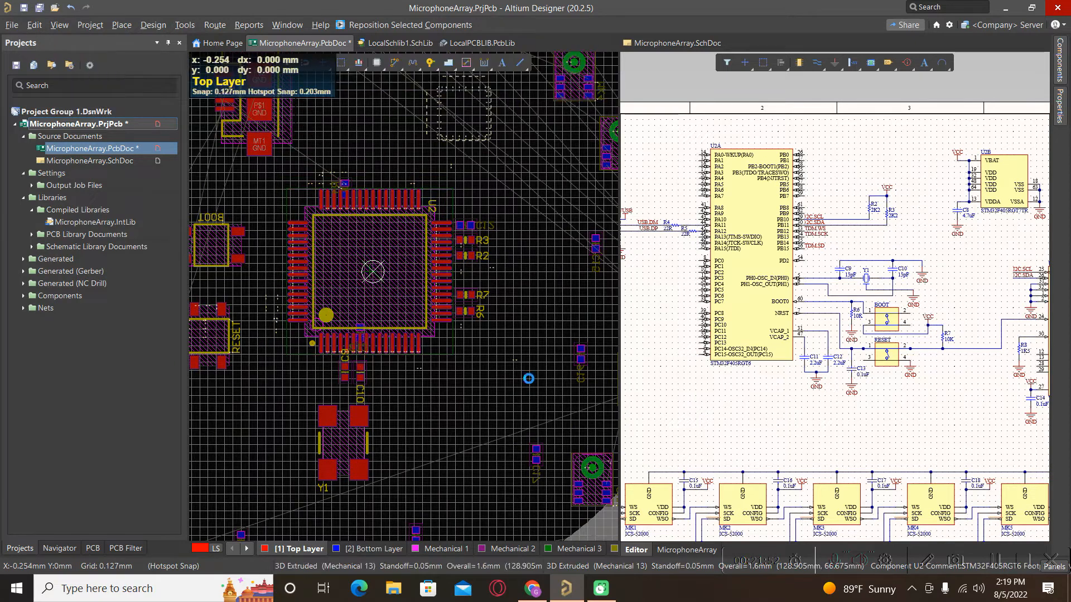
Select the 10K resistor R6 beside the BOOT switch in the schematic and try to reposition it on the PCB
click(783, 397)
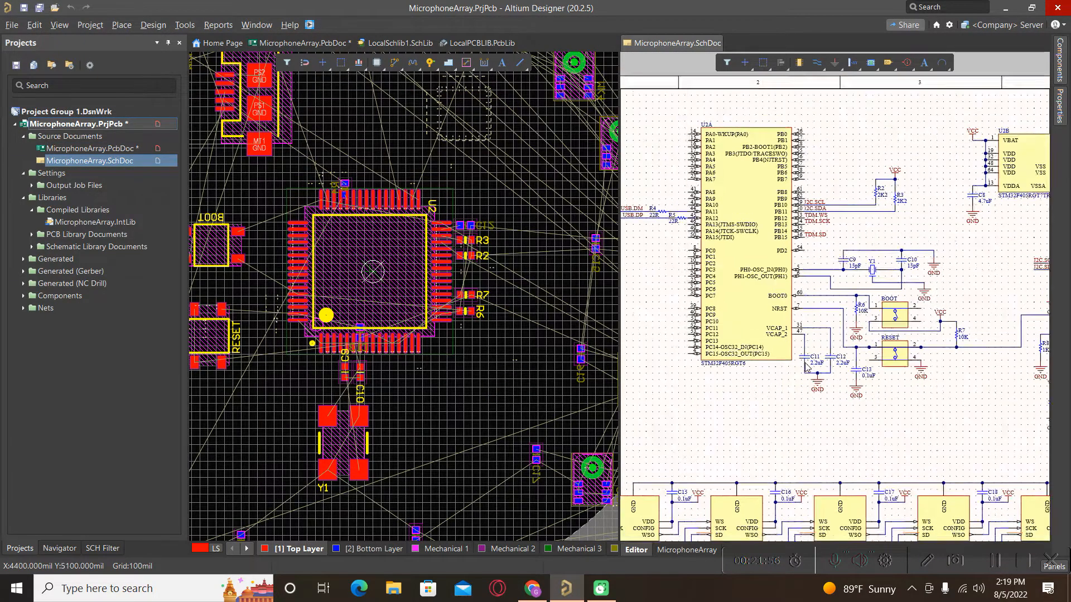
ctrl+scroll(803, 390, up, 6)
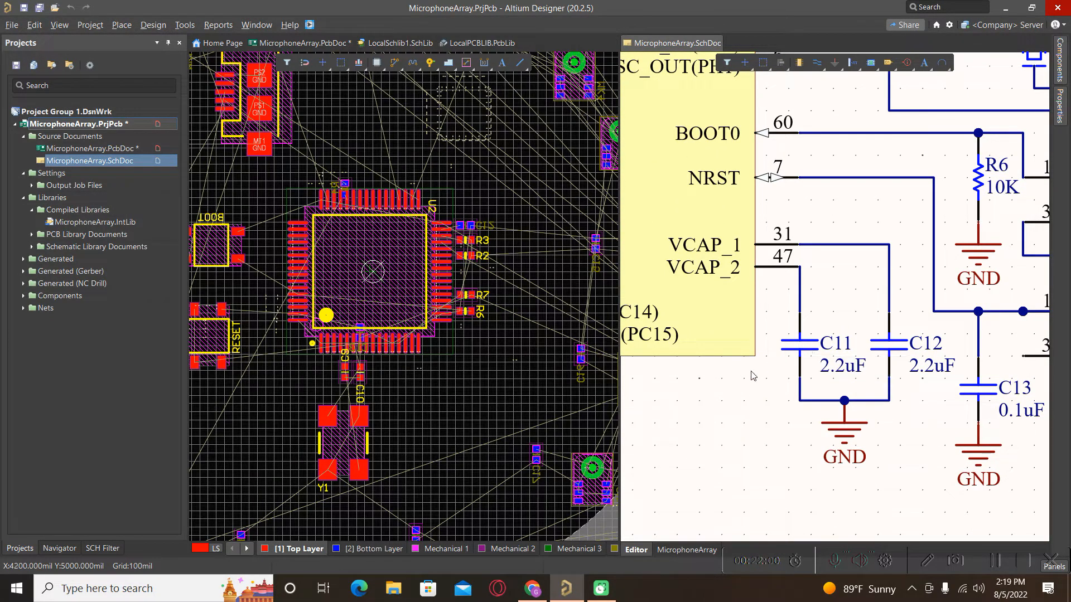
ctrl+scroll(725, 376, down, 2)
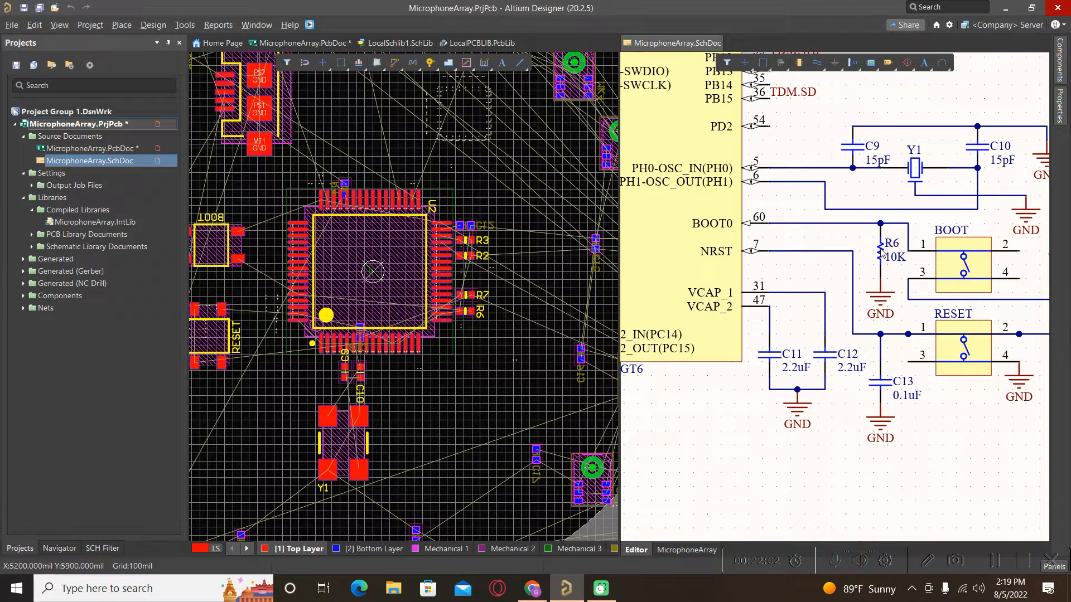
click(881, 252)
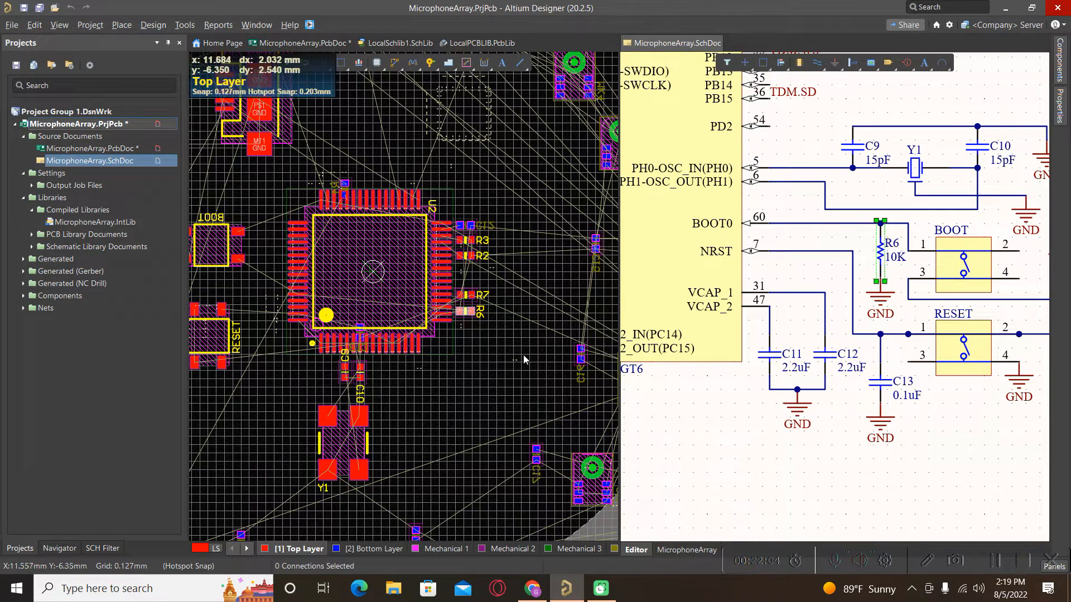
click(478, 328)
key(t)
key(o)
key(c)
Locate component R6 on the PCB by jumping to its designator
ctrl+scroll(461, 327, down, 4)
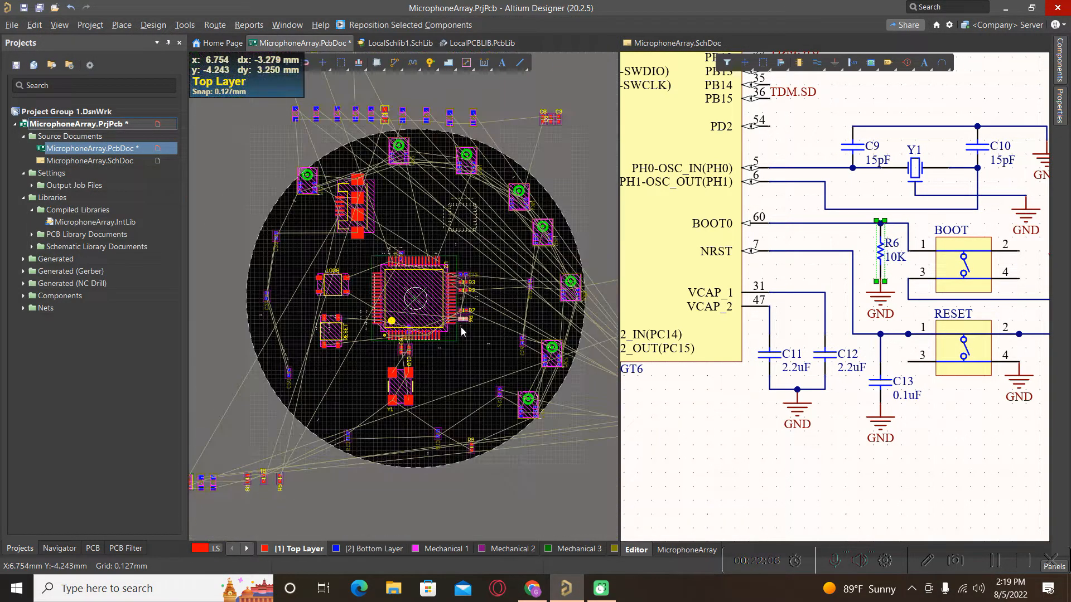
ctrl+scroll(502, 371, down, 3)
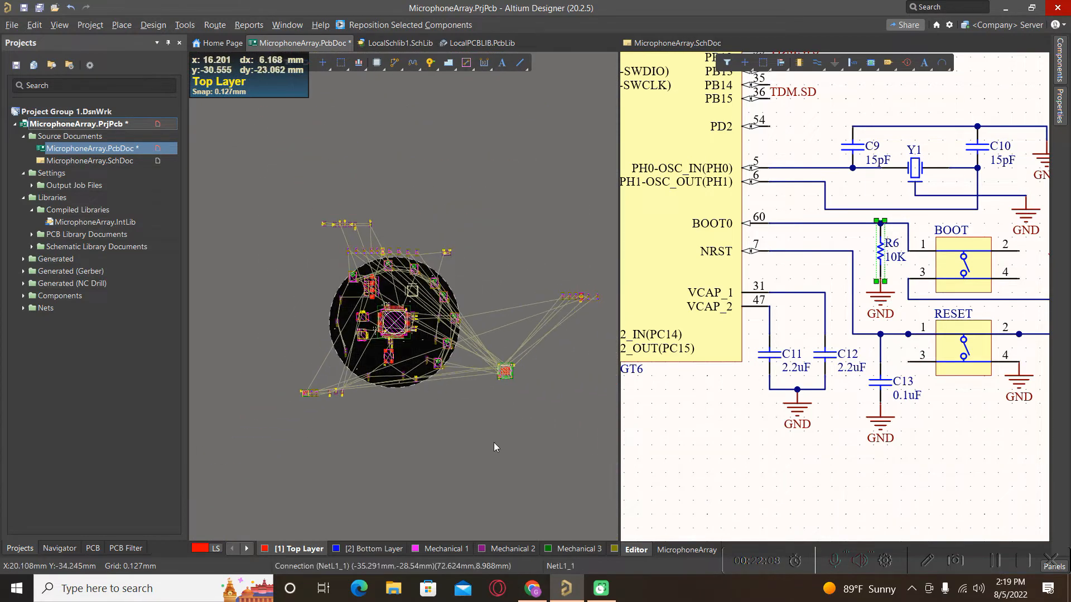
ctrl+scroll(575, 298, up, 6)
click(574, 298)
ctrl+scroll(444, 347, down, 3)
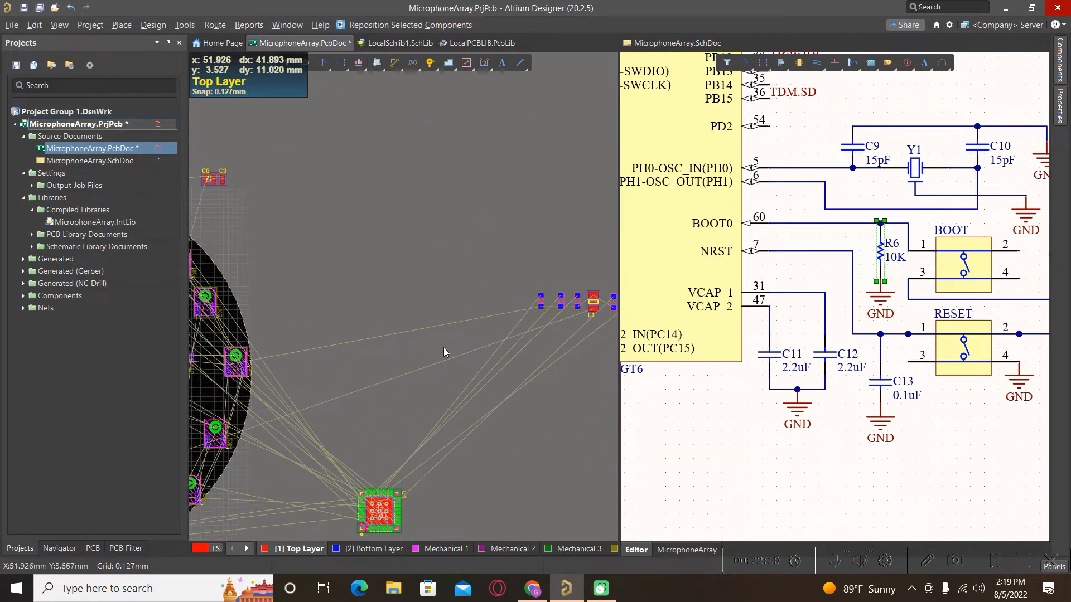
right_click(424, 392)
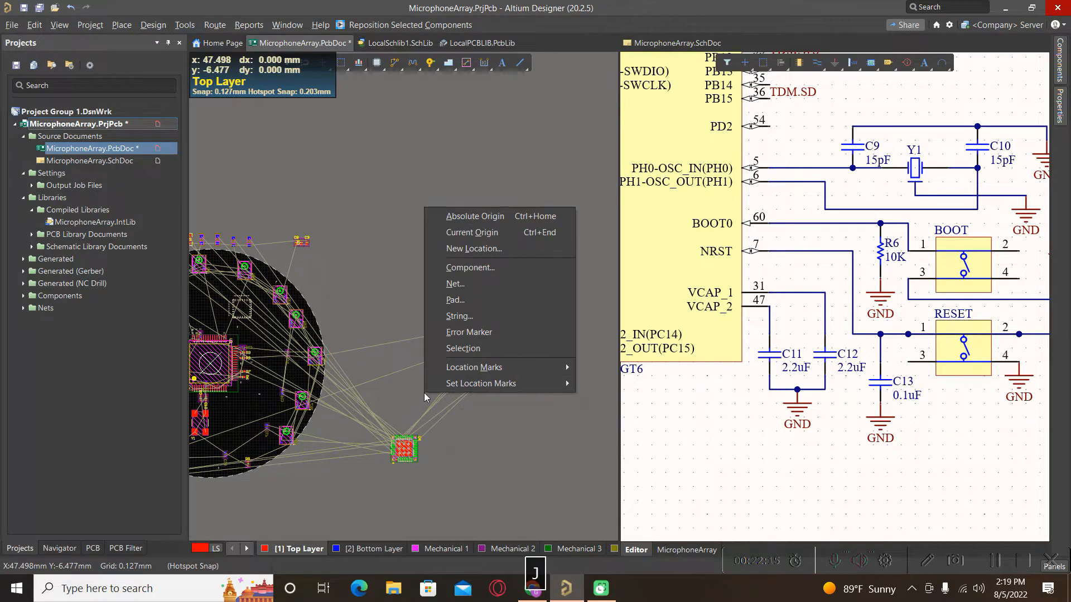
key(c)
key(Caps_Lock)
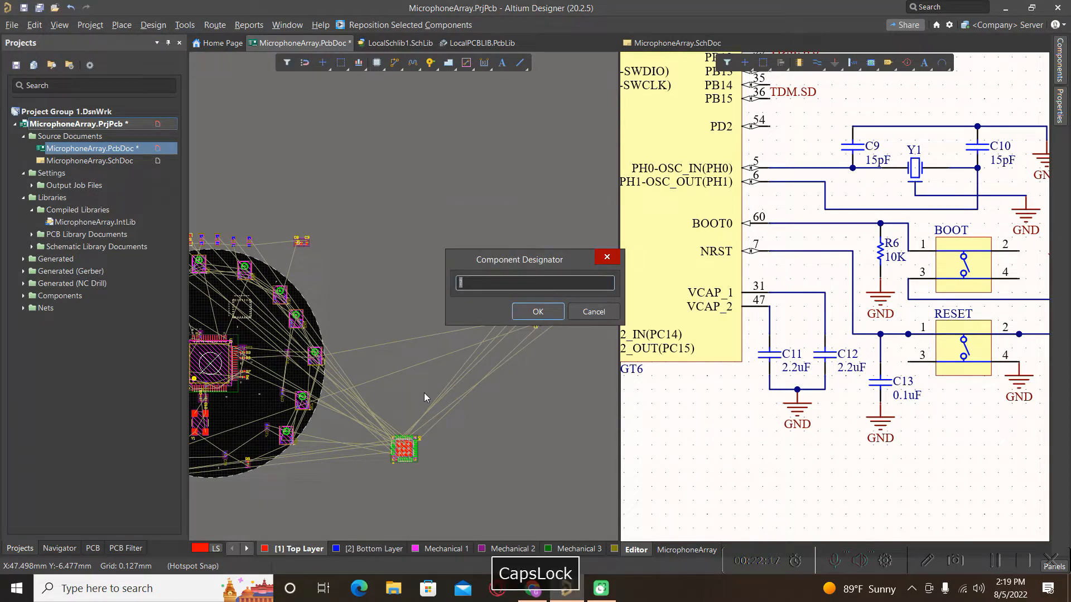
text(R6)
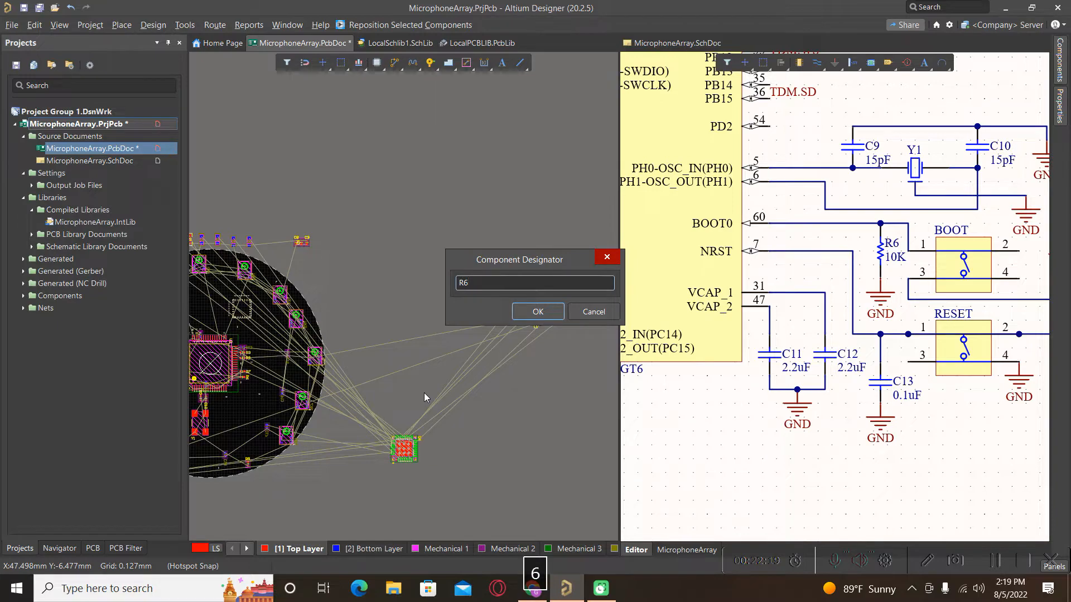
key(Return)
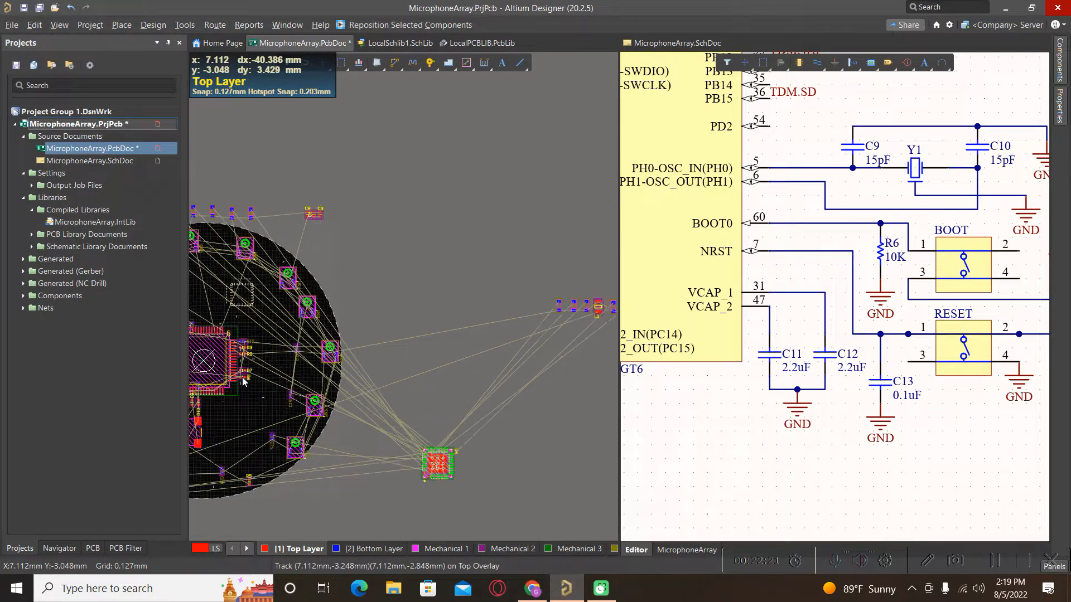
Remove R6 from its component union and move it to about X 7.4, Y -3.3 mm beside U2's pins
mouse_move(246, 387)
mouse_down()
mouse_move(265, 385)
mouse_move(245, 378)
mouse_up()
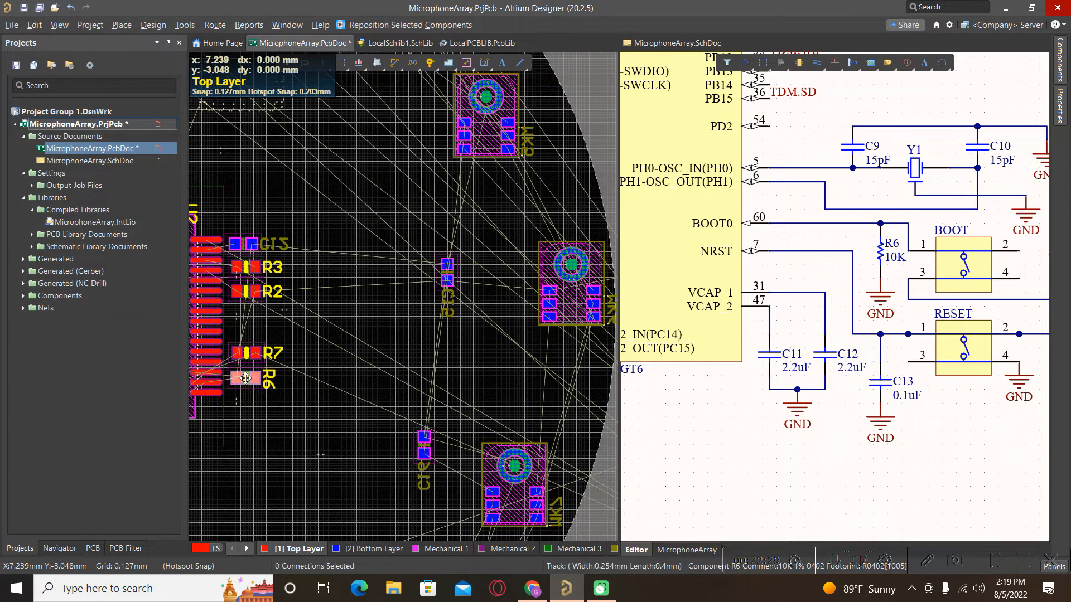
right_click(246, 378)
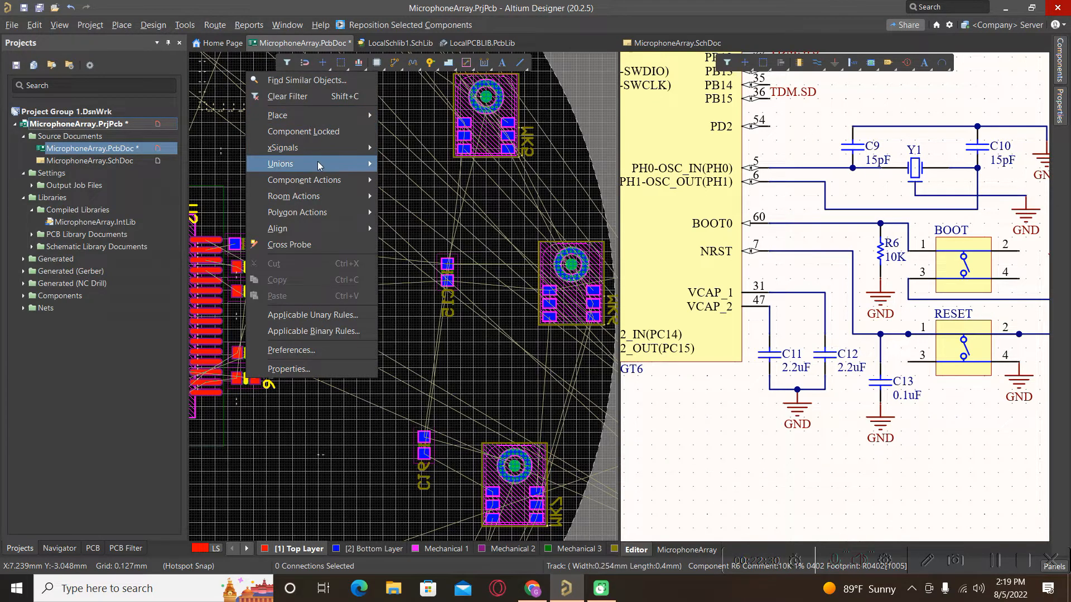
mouse_move(335, 163)
click(422, 179)
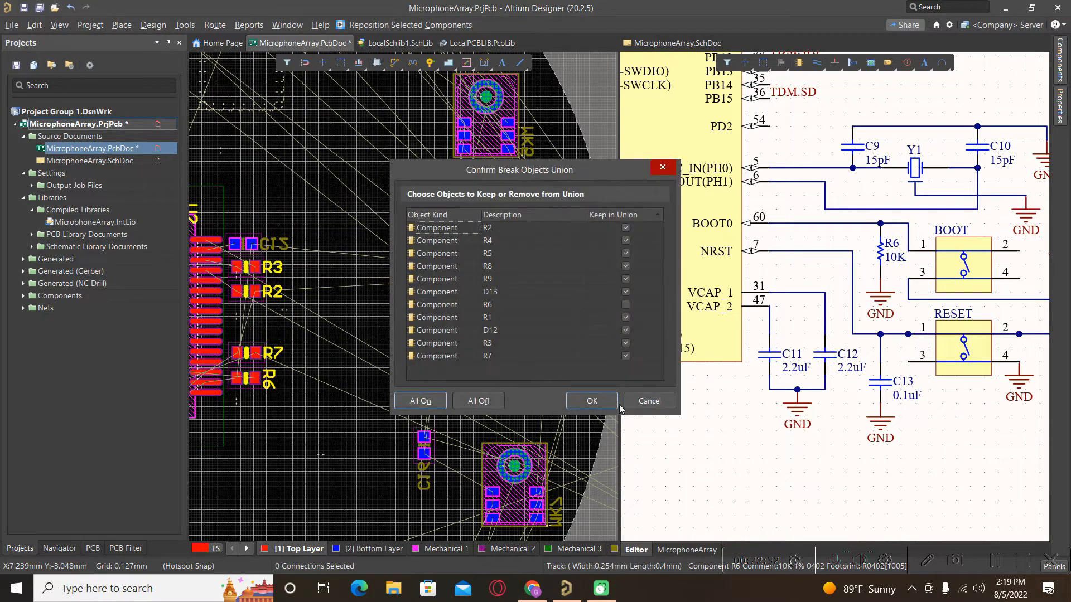
click(591, 401)
mouse_move(258, 380)
mouse_down()
mouse_move(276, 391)
mouse_move(250, 386)
mouse_up()
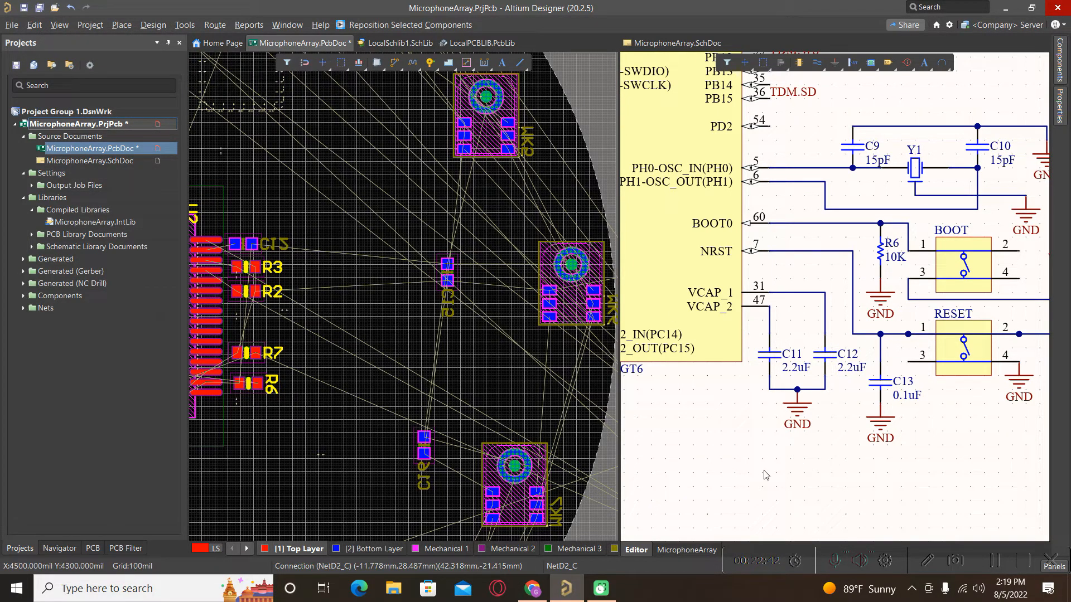
Copy the 10K resistor R6 in the schematic and place the duplicate horizontally beside U2A's pin PB0
click(743, 445)
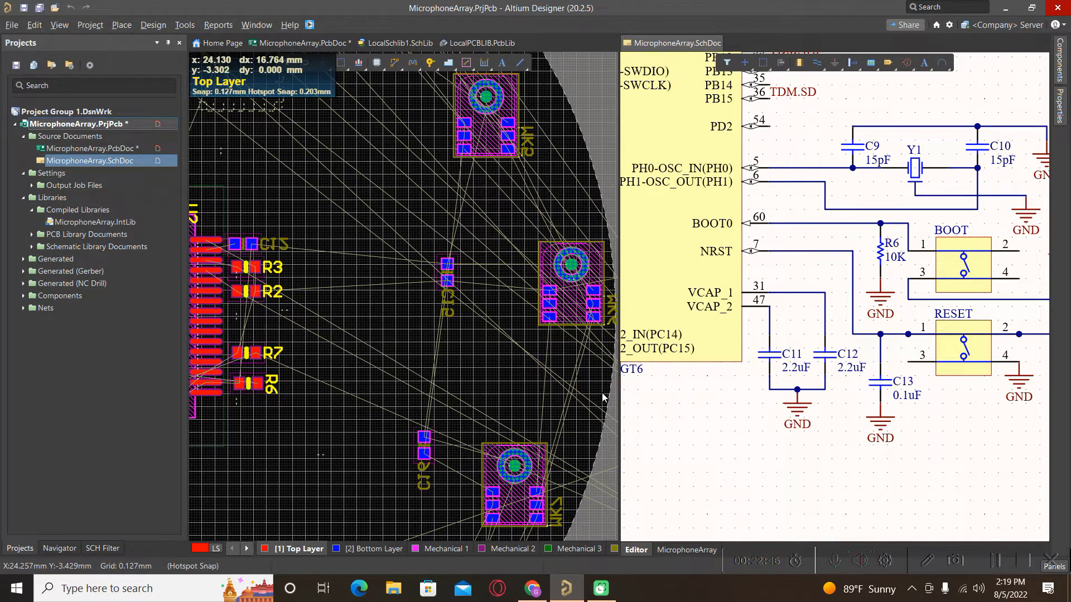
click(706, 433)
ctrl+scroll(706, 434, down, 2)
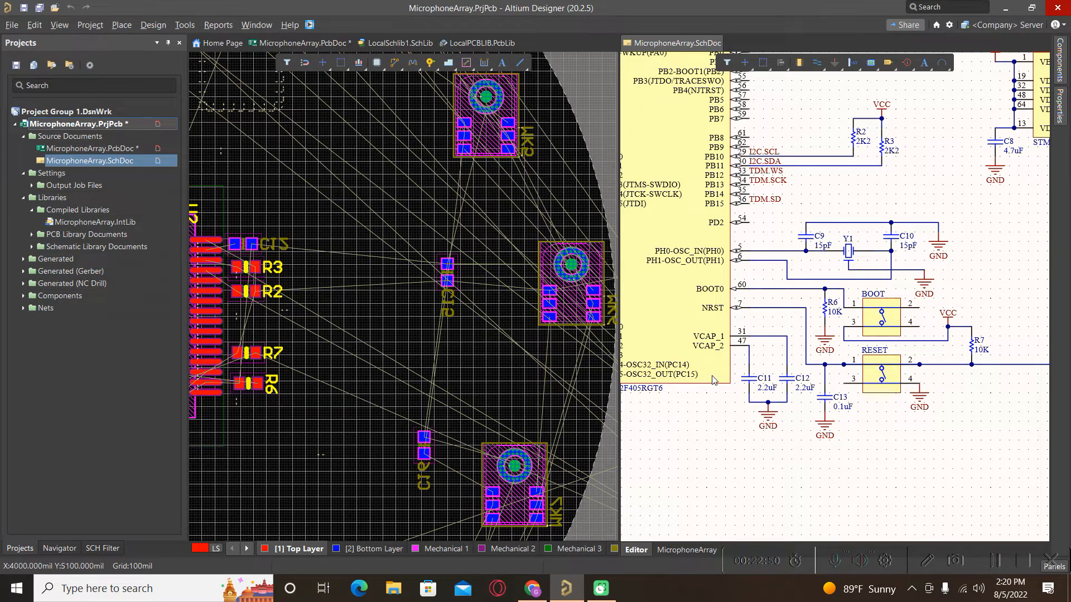
ctrl+scroll(712, 380, down, 1)
ctrl+scroll(827, 287, up, 3)
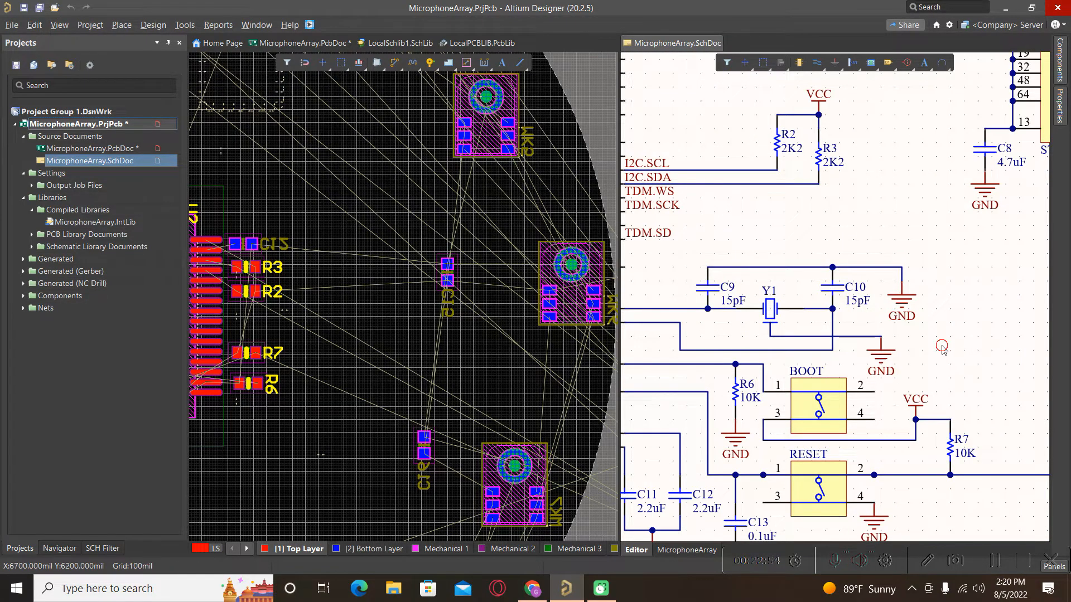
ctrl+scroll(921, 357, down, 2)
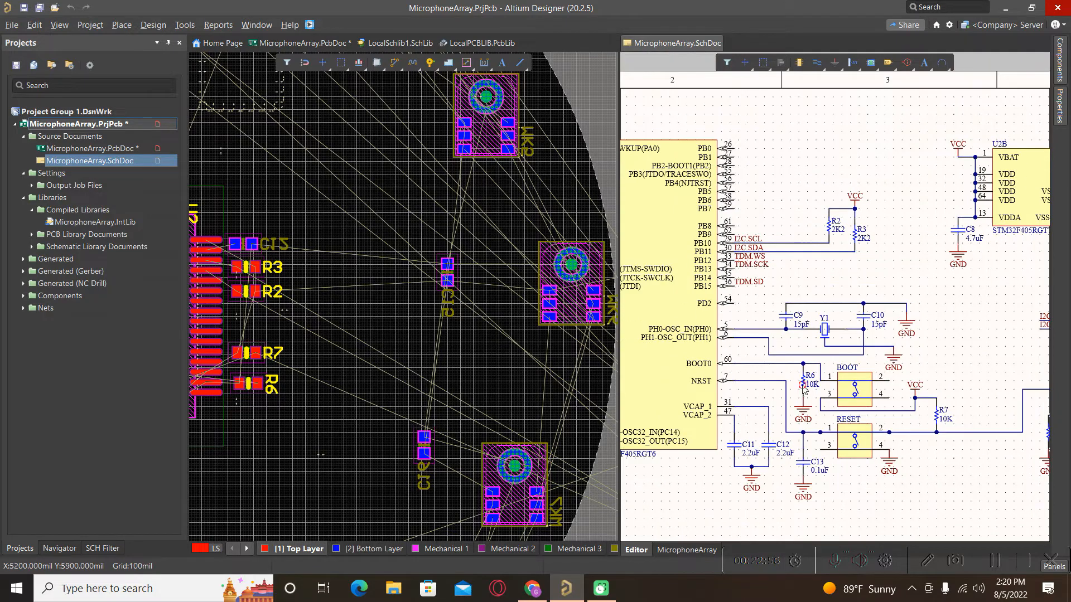
click(804, 387)
key(ctrl+c)
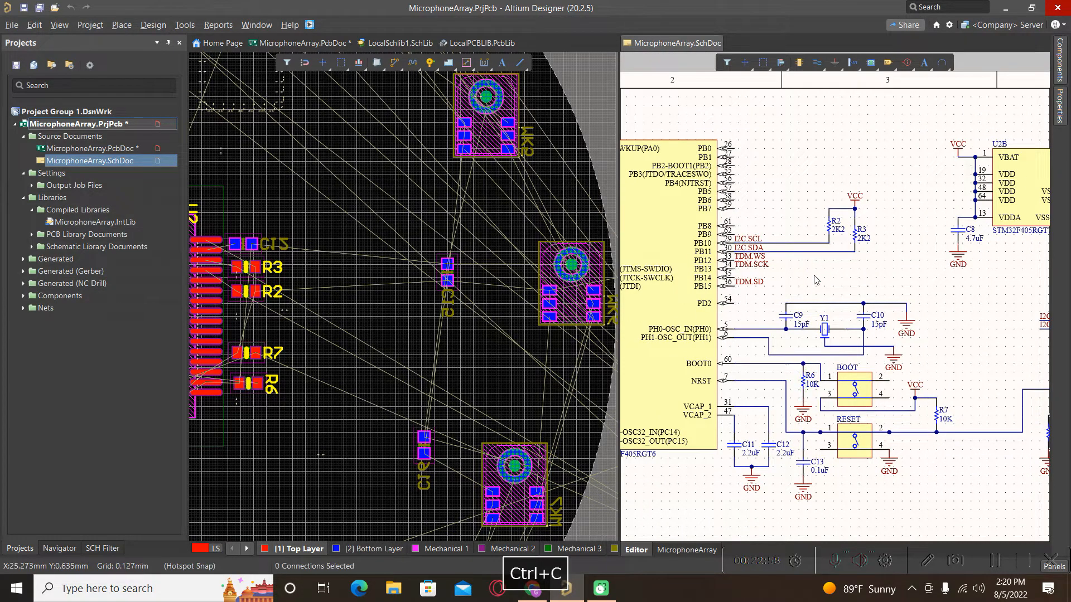
key(ctrl+v)
key(space)
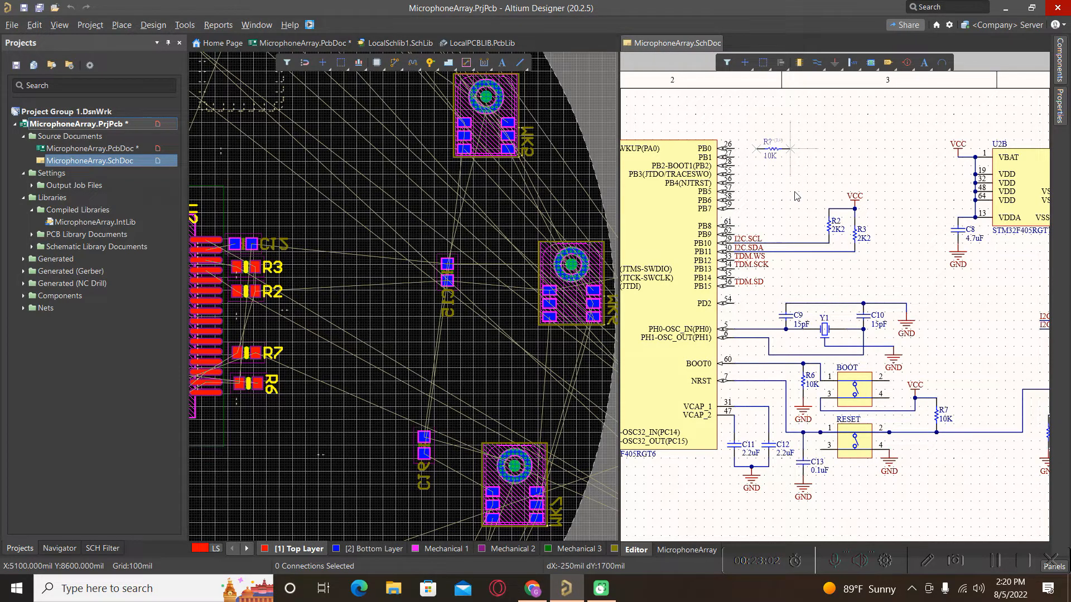
key(Escape)
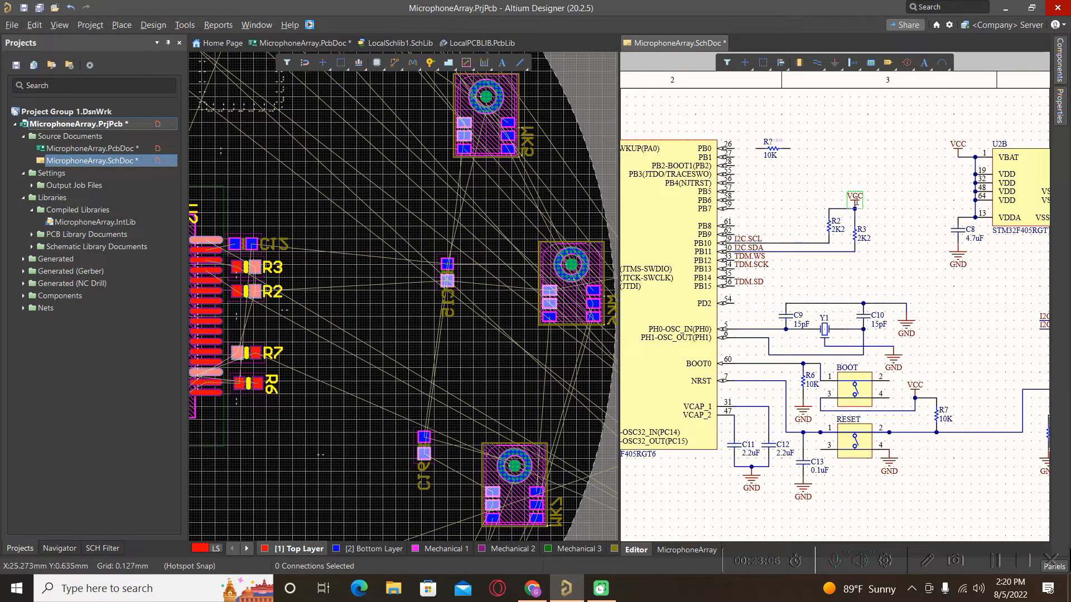
Copy the VCC power port above R2 and R3 and place the duplicate just beyond the new 10K resistor
key(ctrl+v)
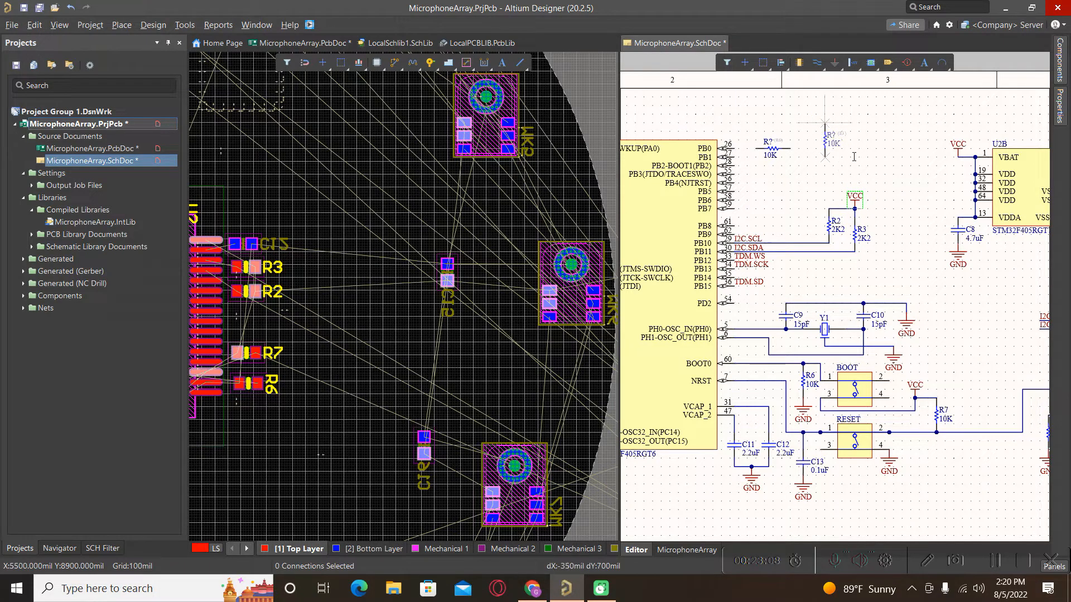
key(Escape)
click(858, 212)
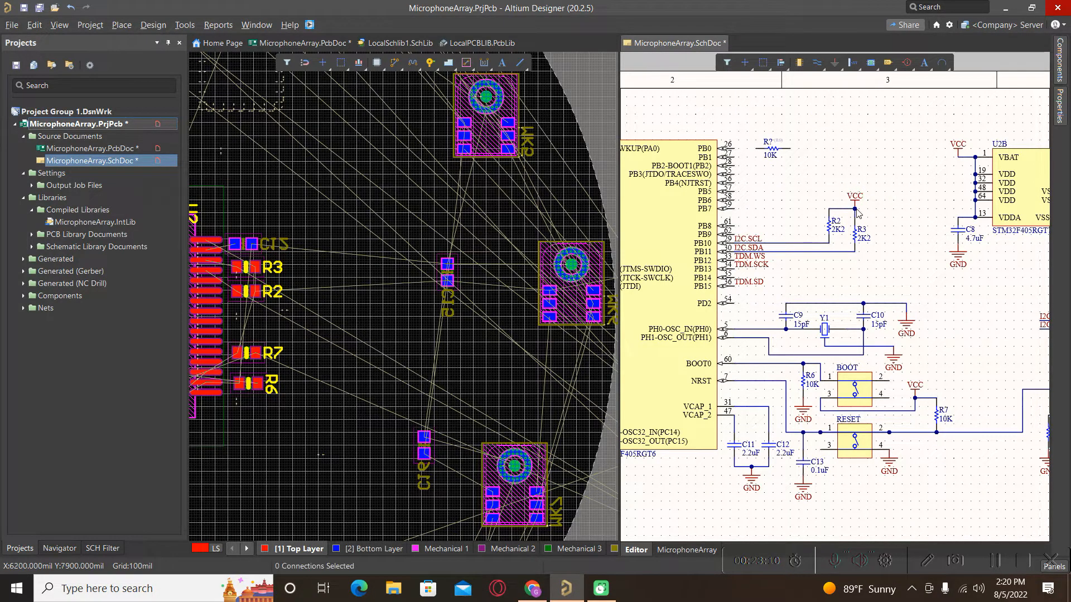
click(857, 196)
key(ctrl+c)
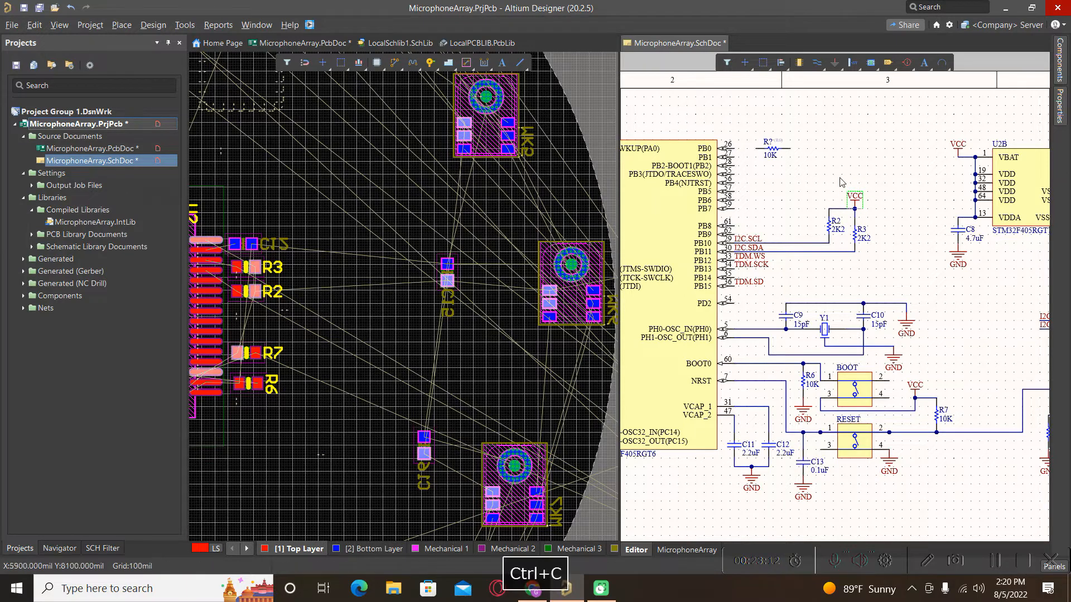
click(817, 143)
key(ctrl+v)
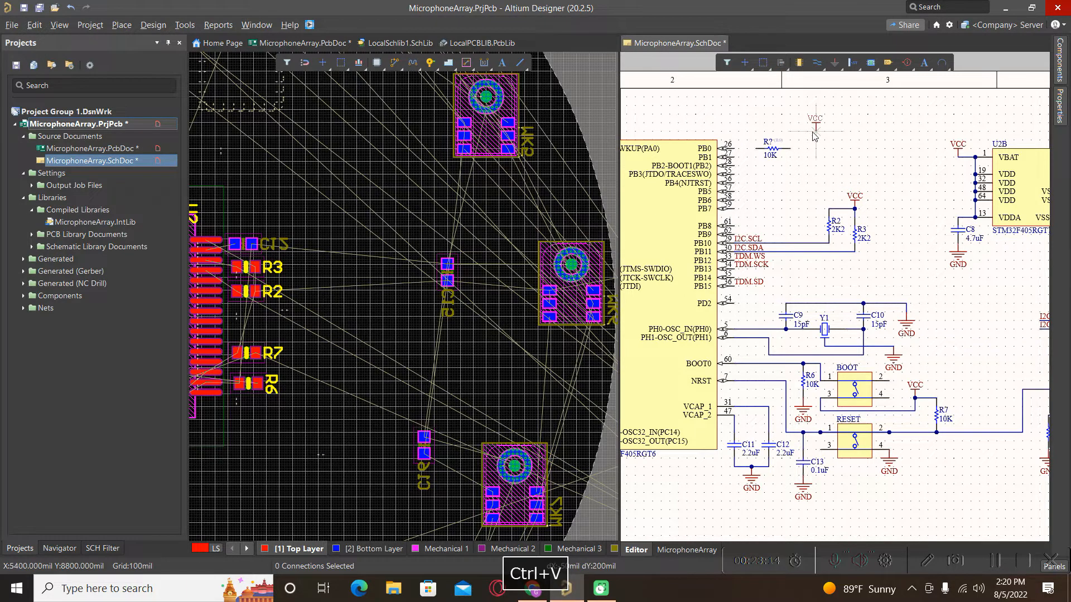
click(813, 136)
Wire pin PB0 through the new 10K resistor to the new VCC power port
right_click(811, 175)
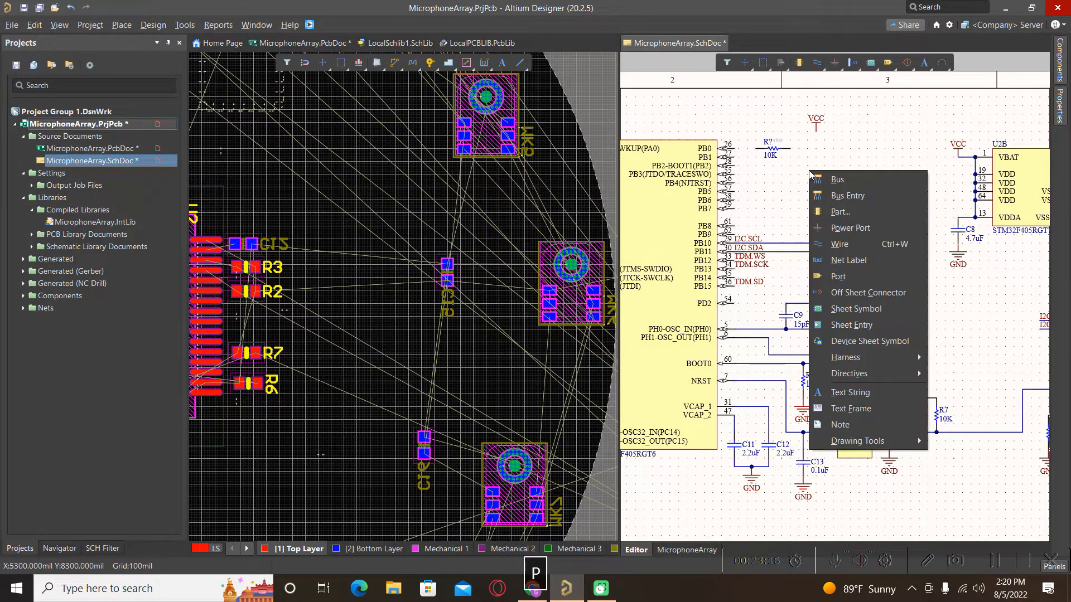
key(w)
ctrl+scroll(727, 151, up, 2)
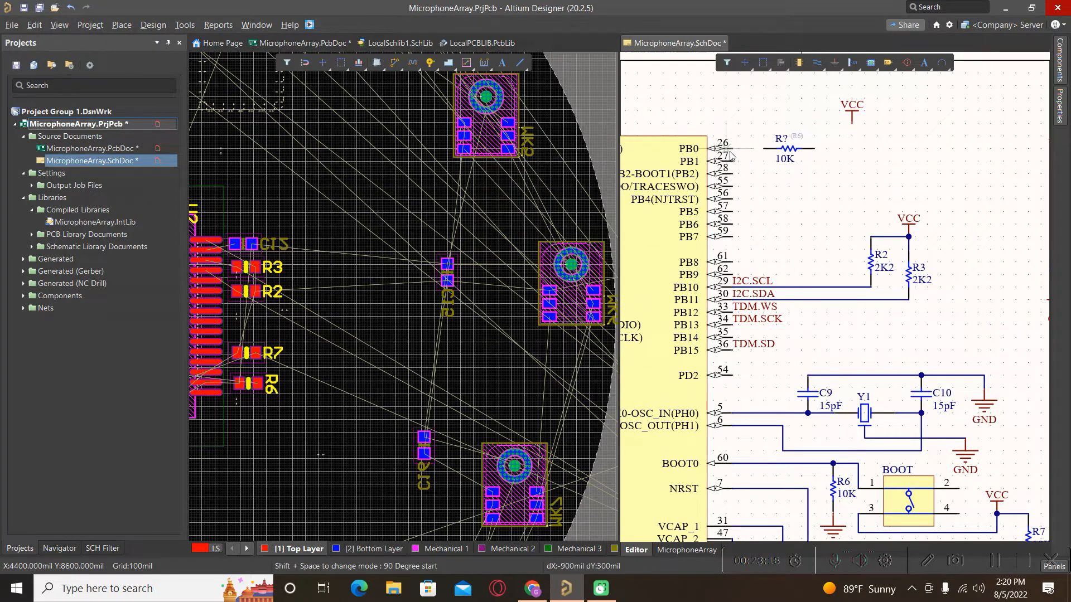
click(815, 149)
click(851, 120)
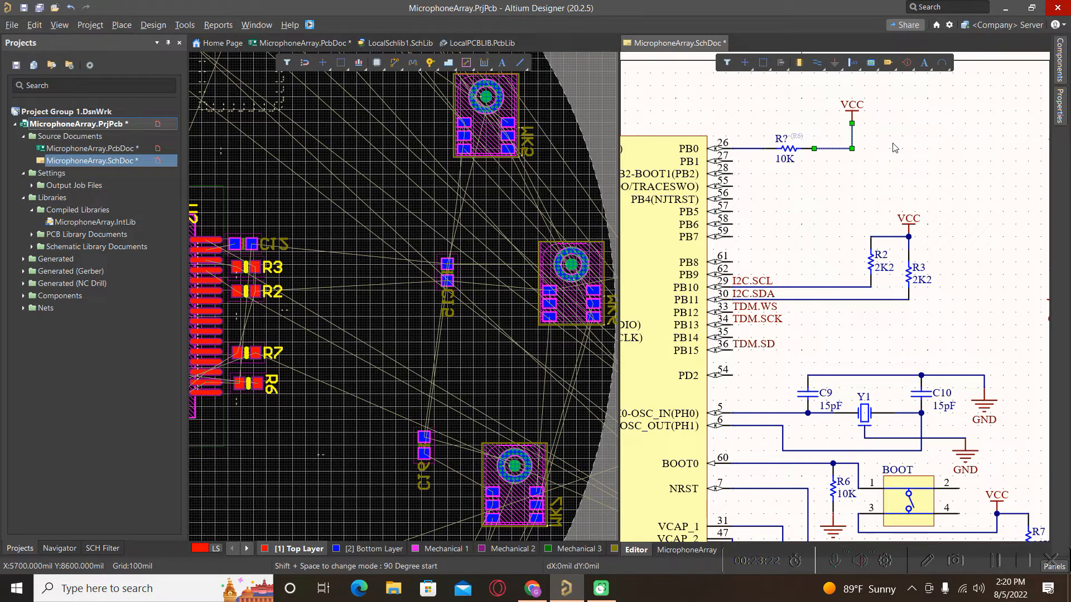
ctrl+scroll(862, 160, down, 2)
click(537, 345)
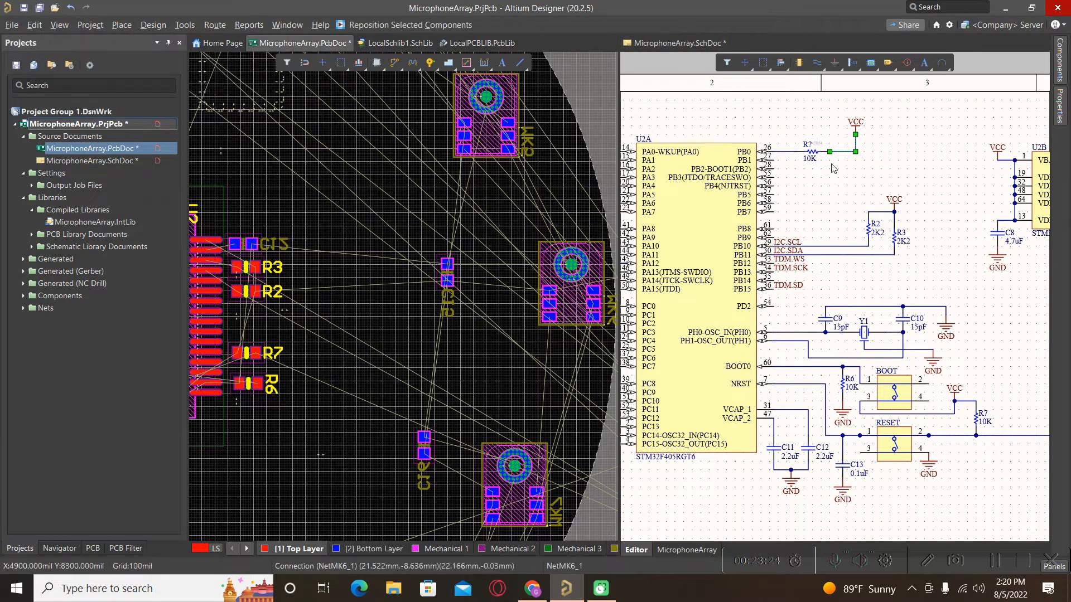
click(837, 193)
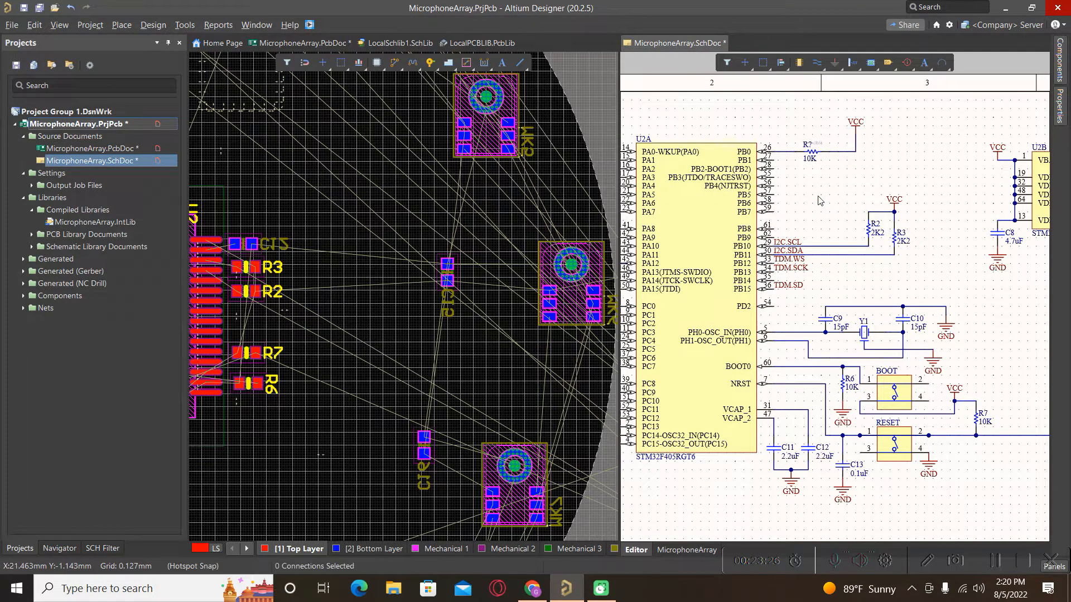
Locate resistor R2 on the PCB by jumping to its designator and view it beside U2
click(424, 324)
ctrl+scroll(406, 320, down, 1)
ctrl+scroll(405, 320, down, 5)
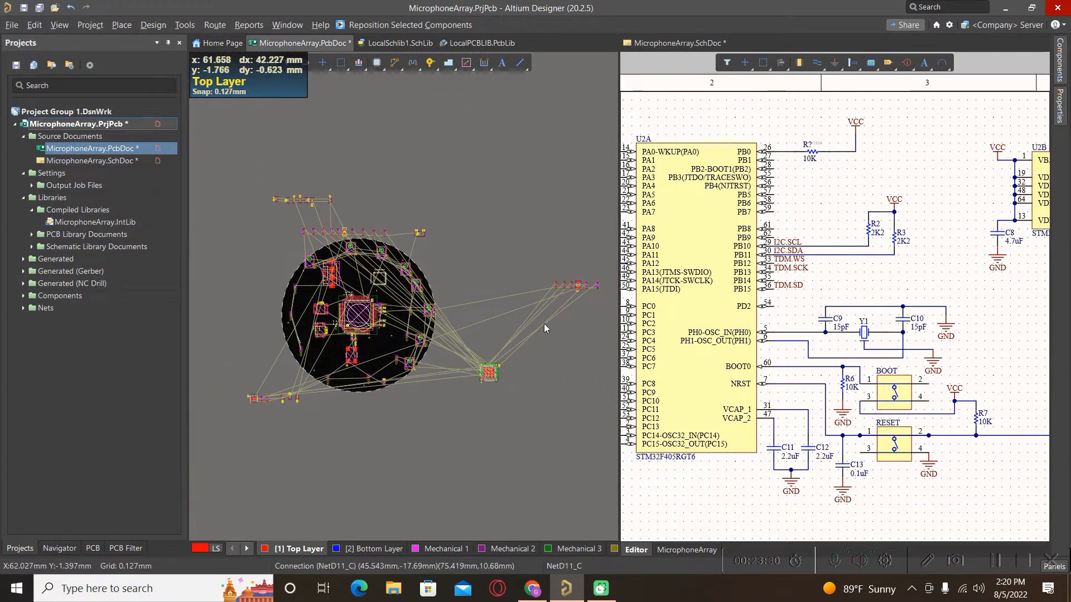
click(403, 437)
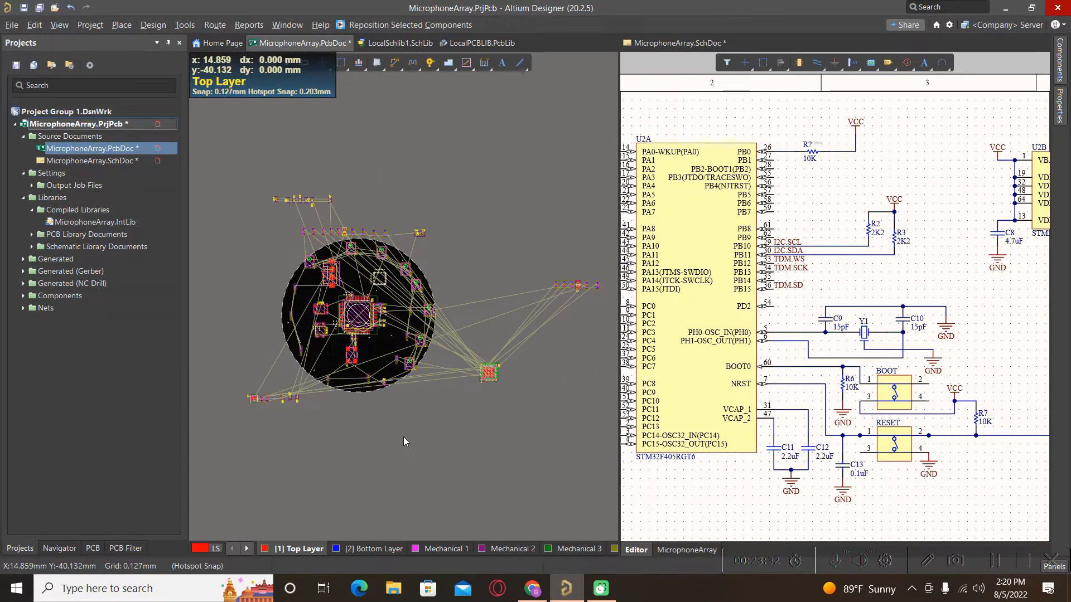
key(j)
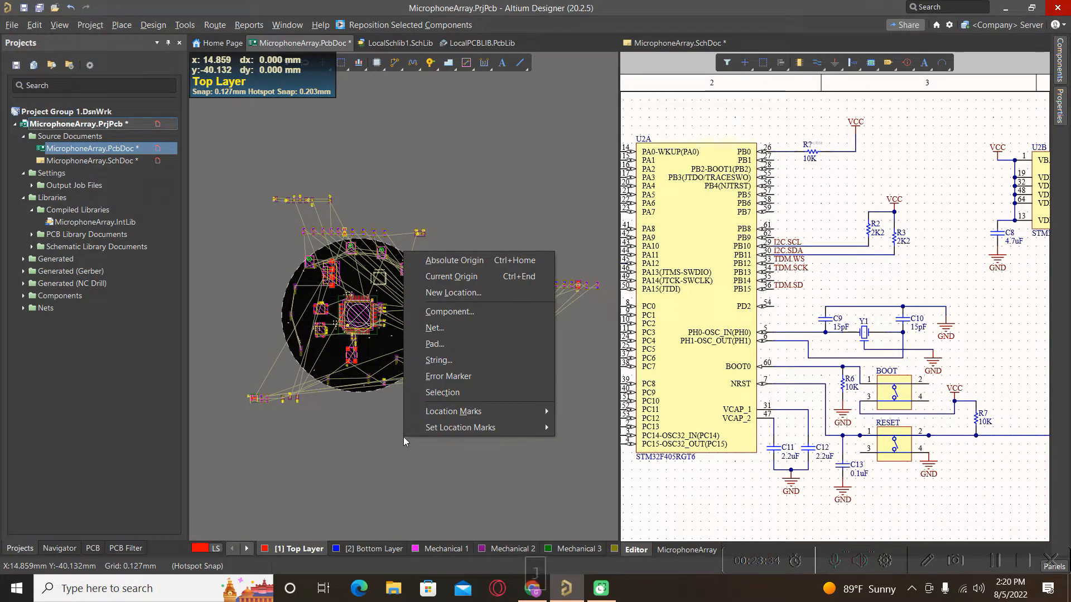
key(c)
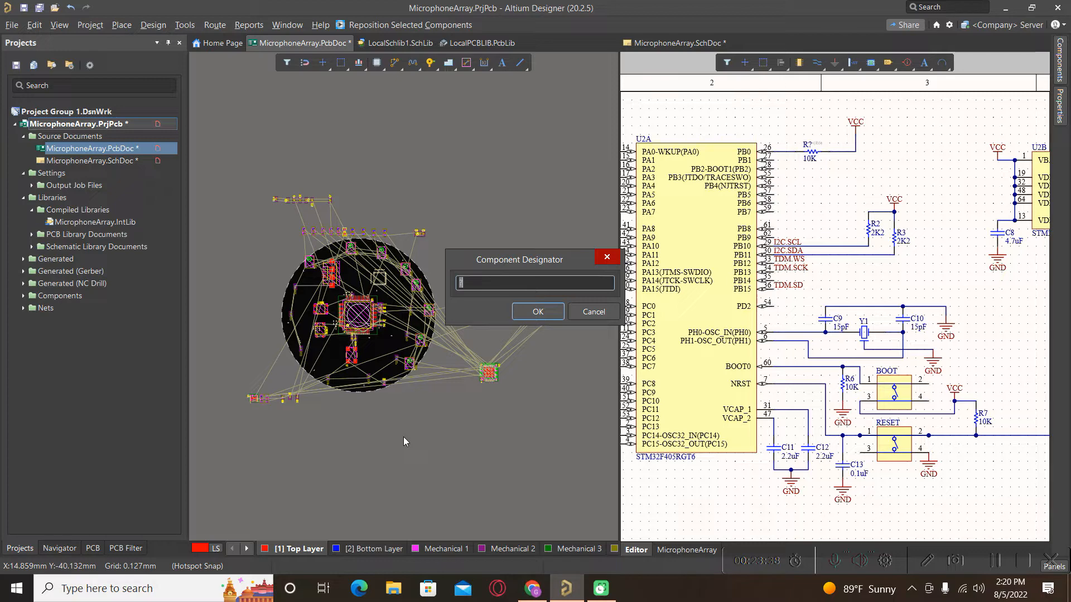
key(Caps_Lock)
text(r2)
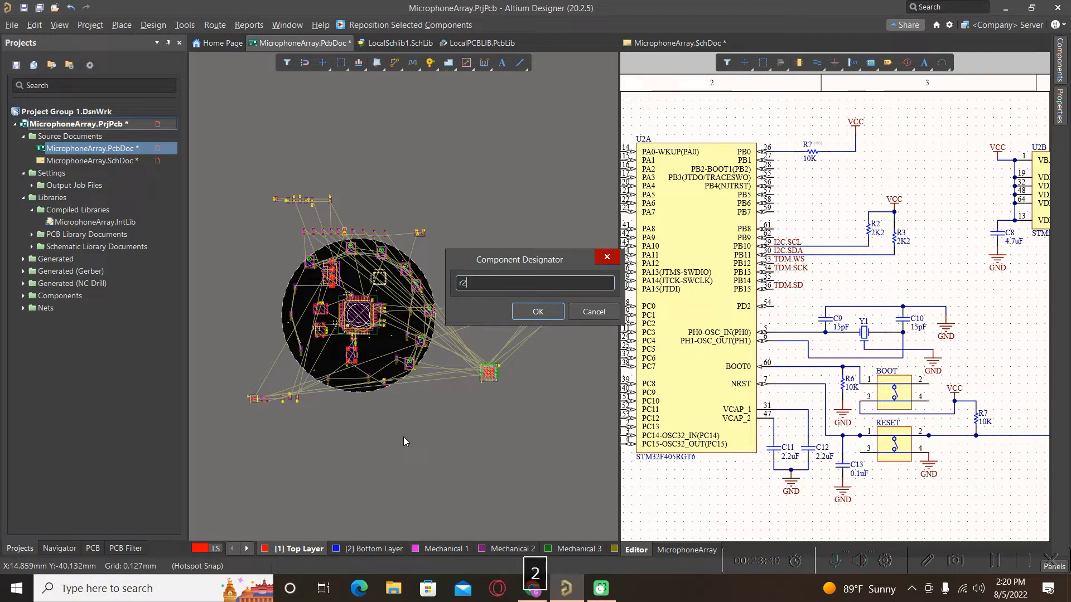
key(BackSpace)
key(BackSpace)
key(Caps_Lock)
text(R)
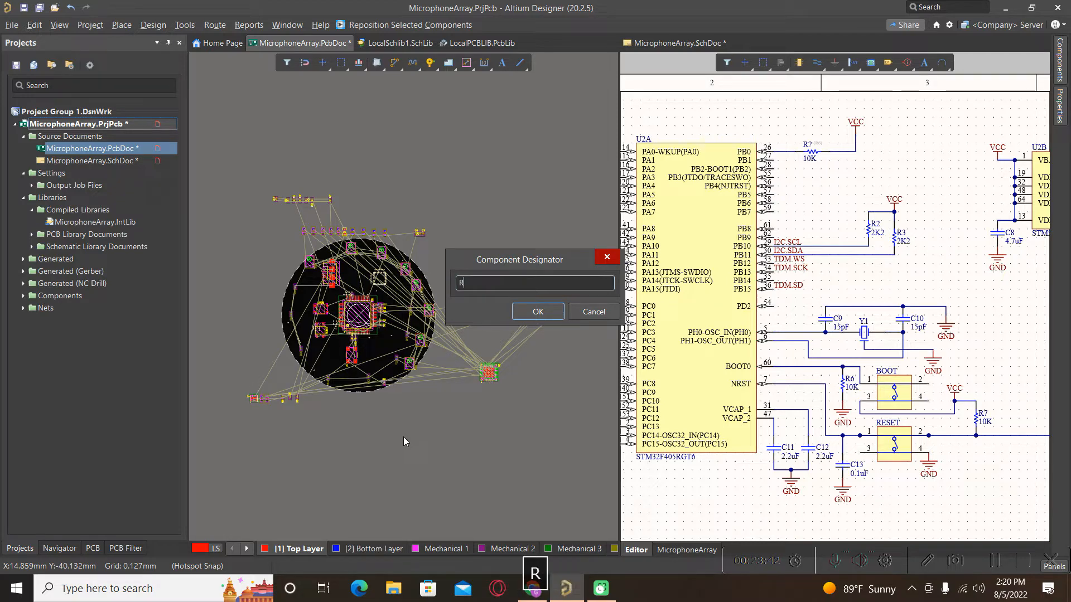
text(2)
key(Return)
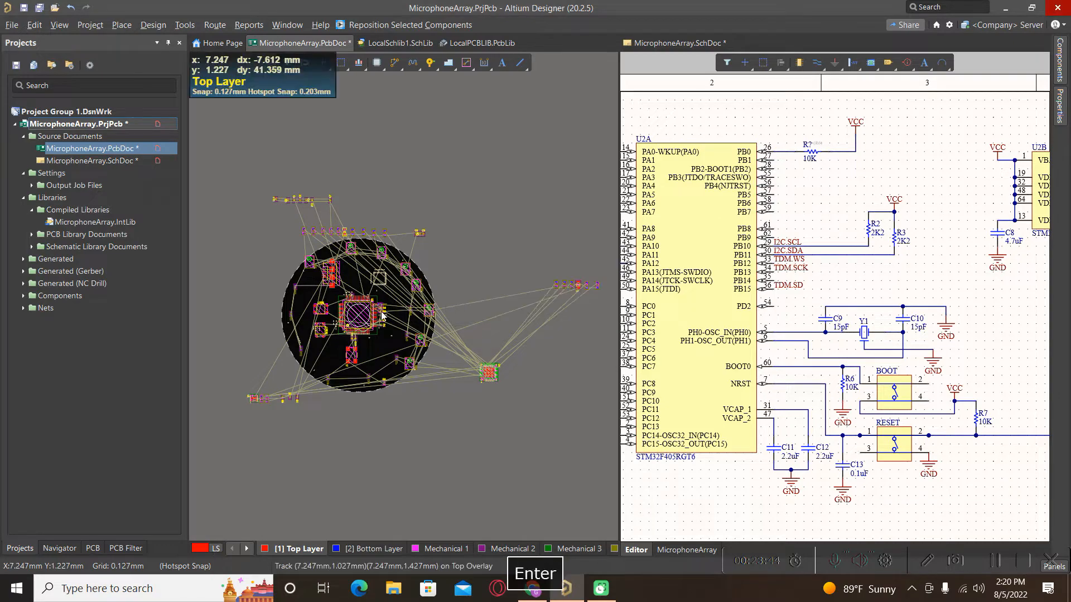
click(383, 315)
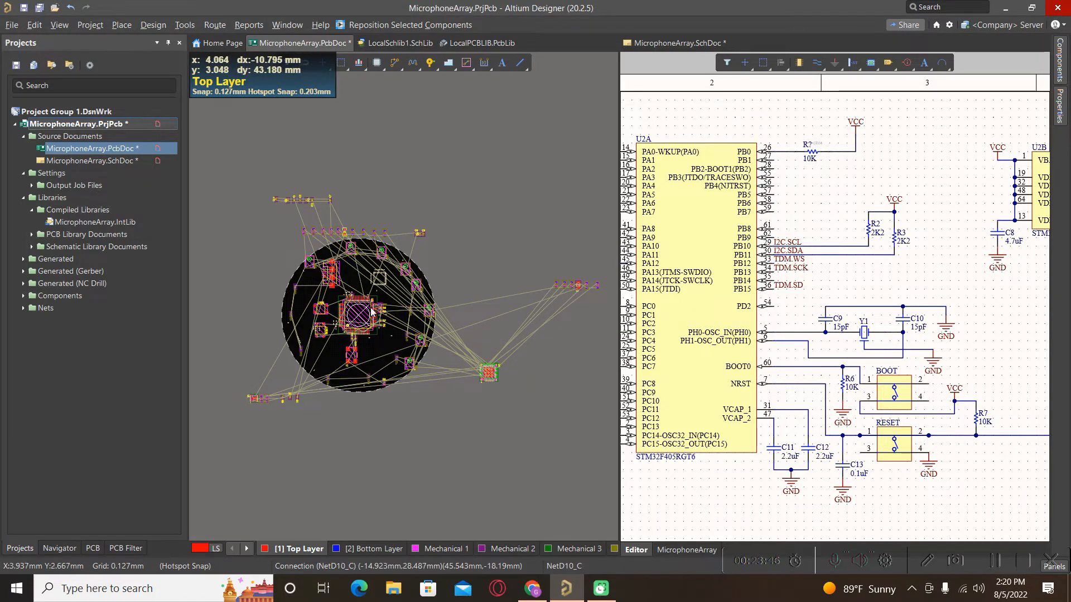
ctrl+scroll(377, 301, up, 3)
ctrl+scroll(377, 291, up, 3)
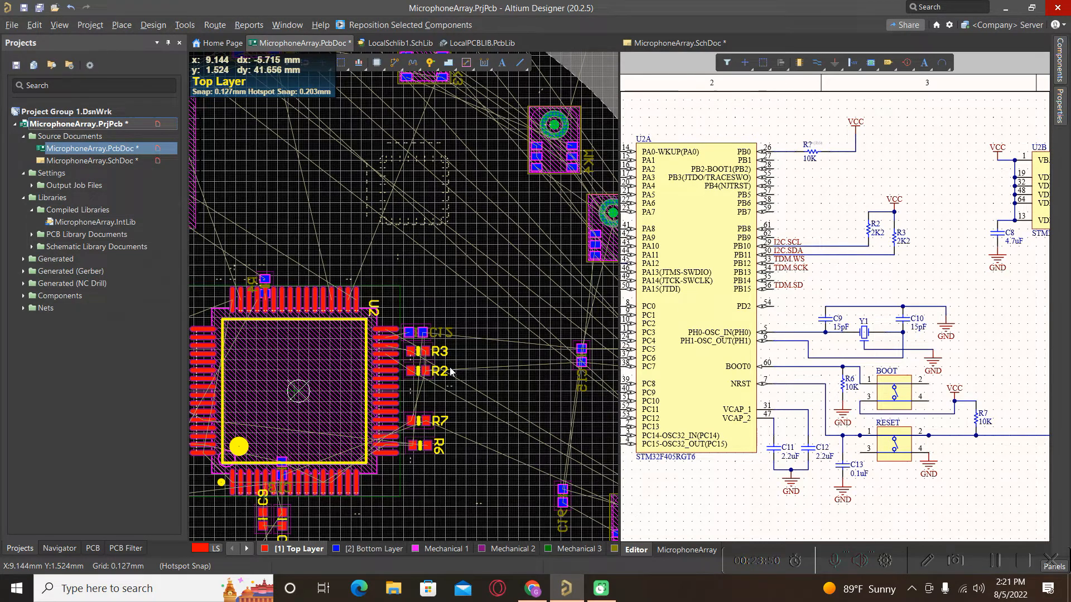
Survey the whole board with its unplaced parts, and return to the schematic's full-sheet view
ctrl+scroll(433, 256, down, 2)
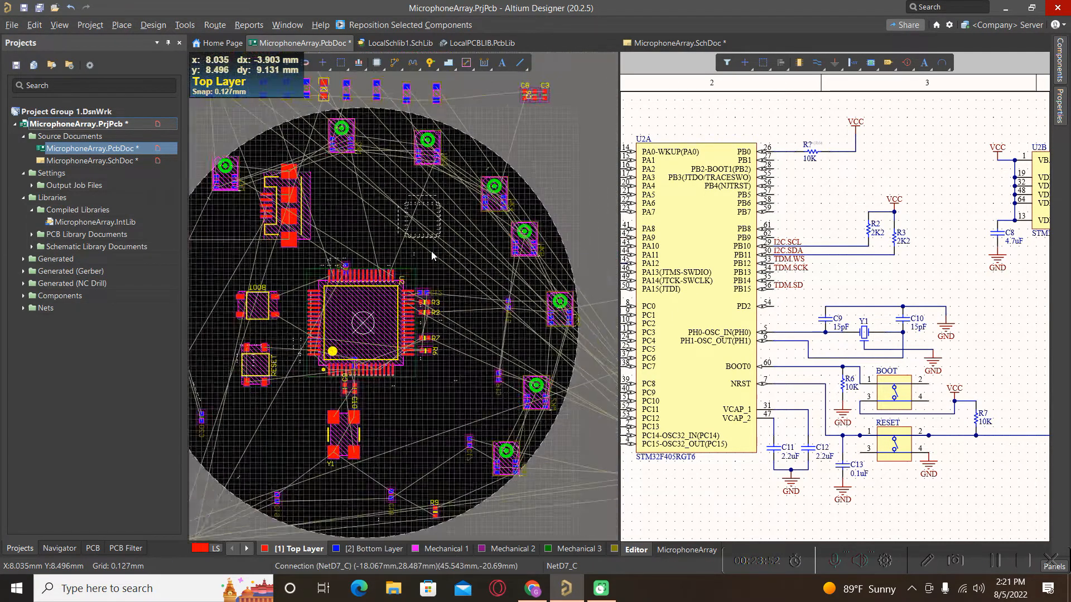
ctrl+scroll(433, 256, down, 2)
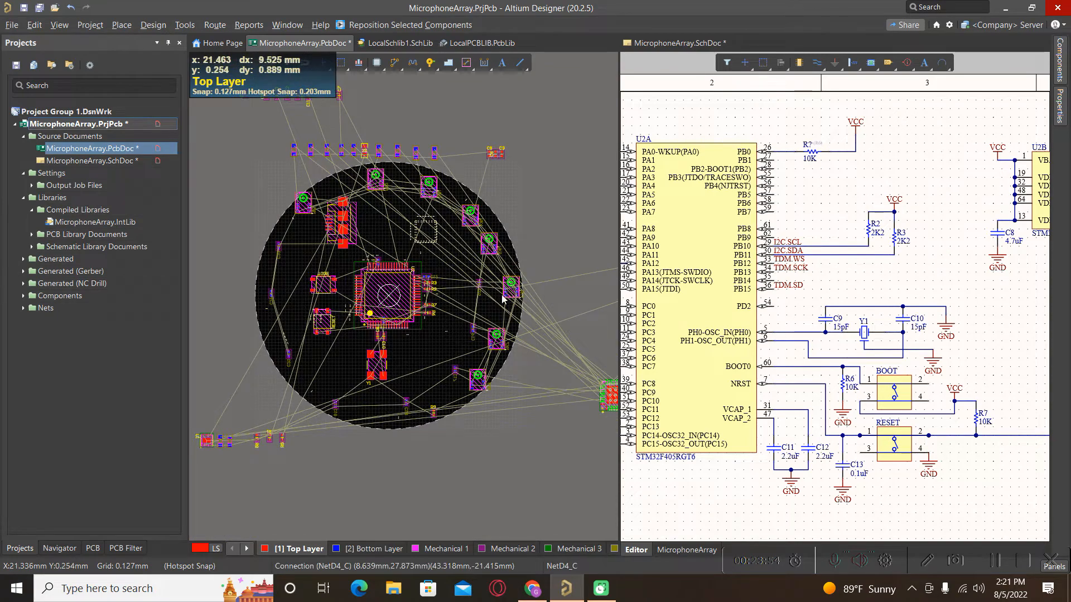
click(816, 310)
ctrl+scroll(816, 310, down, 1)
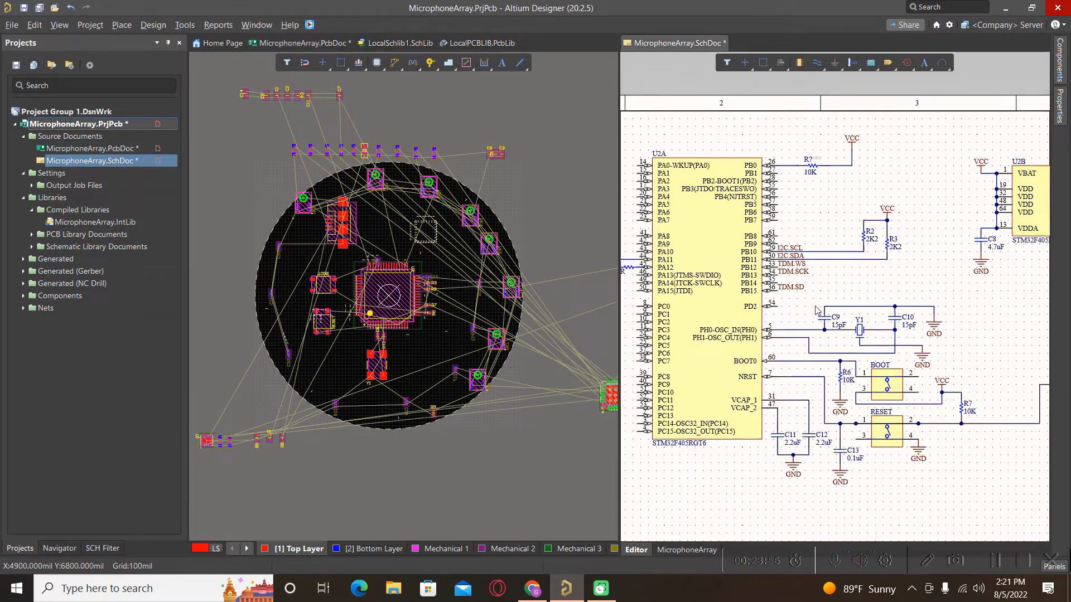
ctrl+scroll(816, 310, down, 3)
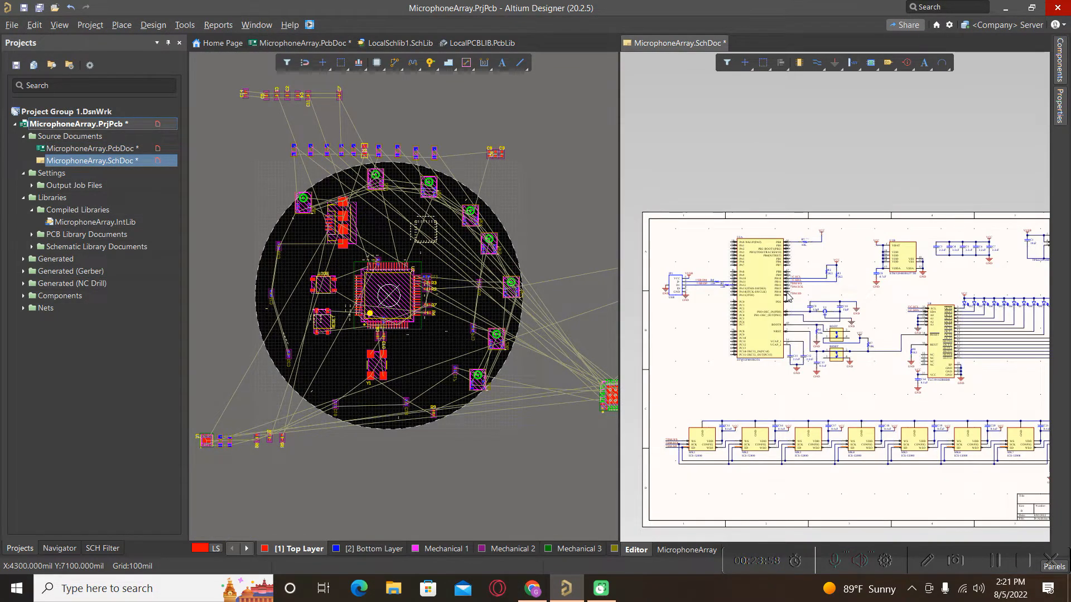